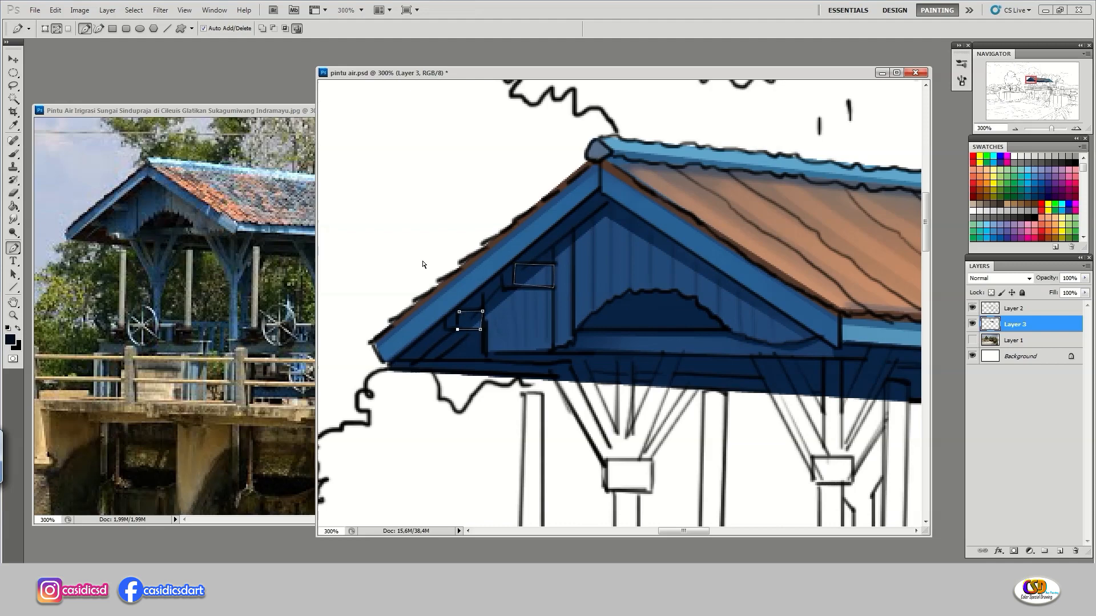
Paint the two outlined beam ends on the gable a lighter blue within a selection, and clear the selection
key("b")
key("ctrl+Return")
left_click_drag(553, 275, 521, 277)
left_click_drag(481, 320, 461, 321)
key("ctrl+d")
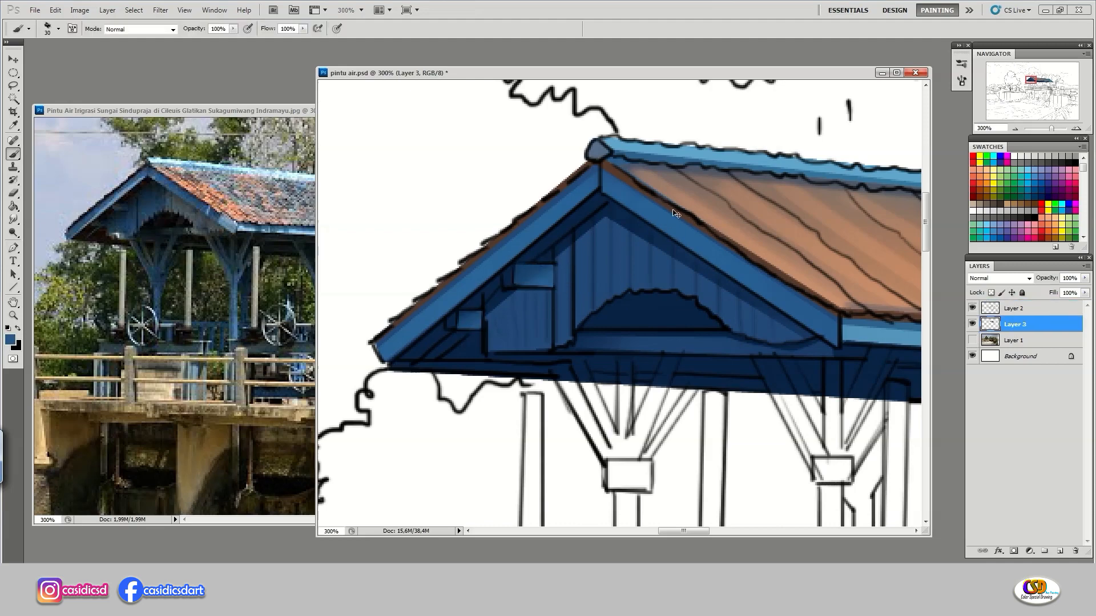
Outline the second front support post with its angled braces using the Pen tool and convert the path to a selection
left_click_drag(687, 258, 624, 231)
key("ctrl+minus")
key("ctrl+minus")
left_click_drag(711, 346, 668, 337)
key("ctrl+plus")
left_click_drag(589, 341, 609, 307)
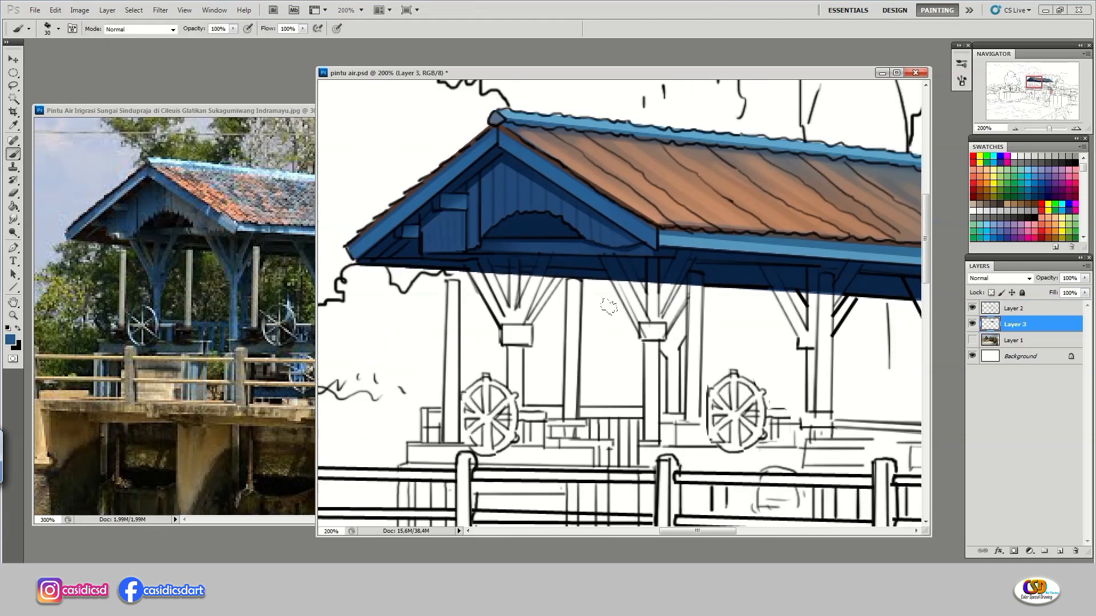
key("p")
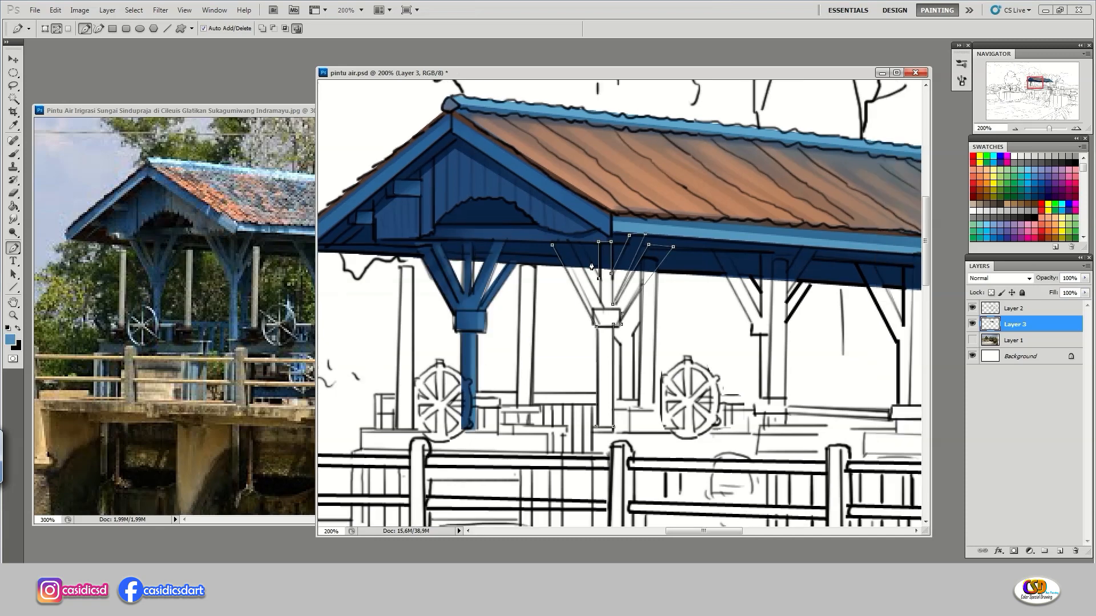
left_click(582, 243)
left_click(552, 246)
key("ctrl+Return")
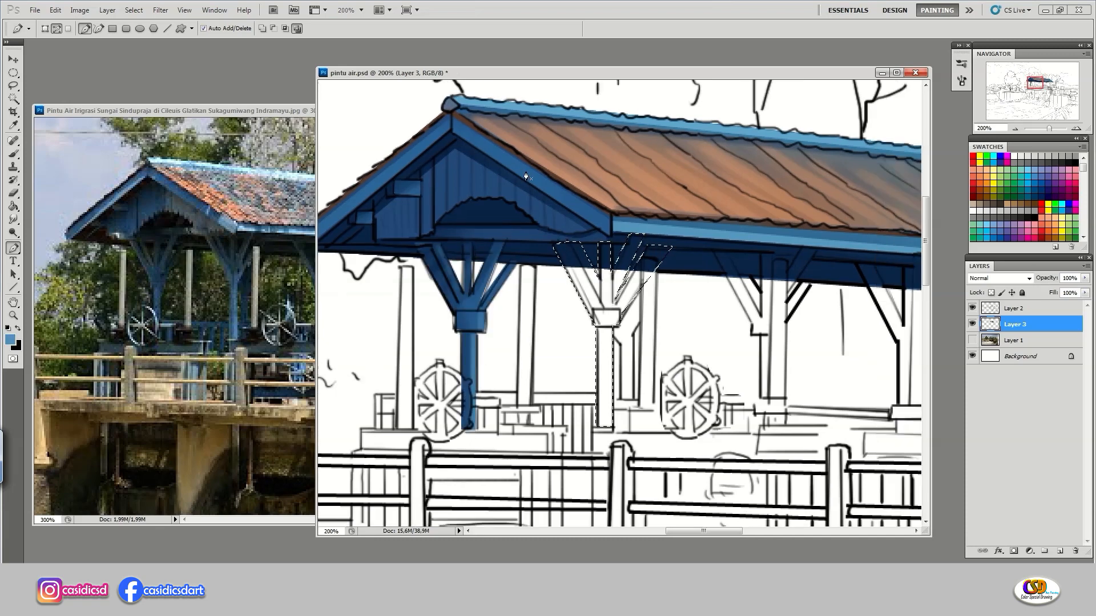
Fill the selected post and braces with the blue sampled from the gable, shade the shaft, and clear the selection
key("b")
left_click(526, 177, "alt")
key("alt+Delete")
left_click_drag(608, 313, 609, 423)
left_click_drag(603, 330, 603, 422)
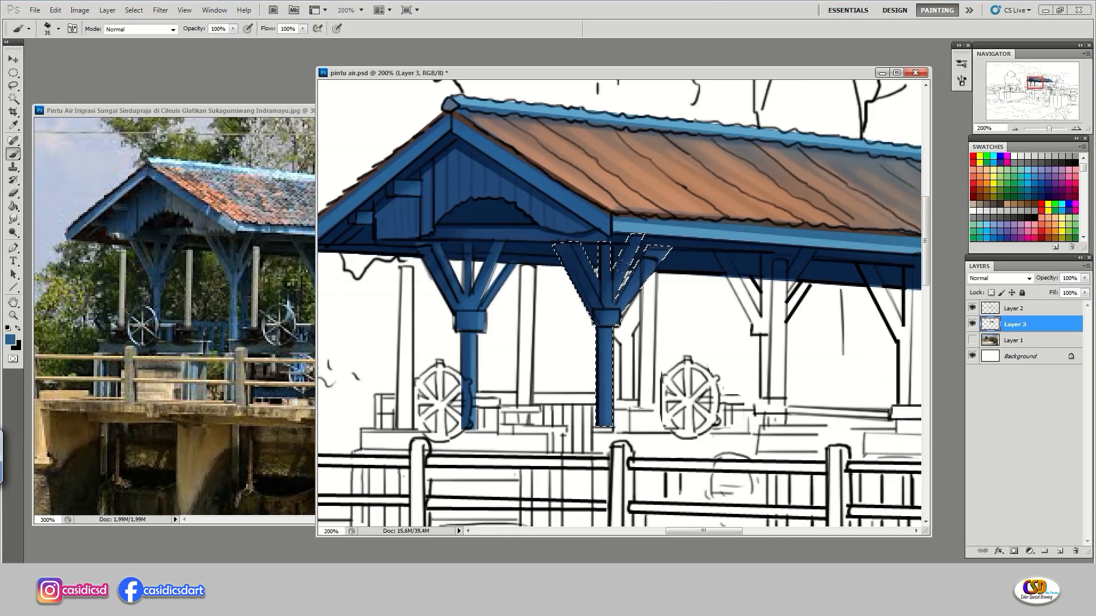
key("ctrl+d")
Outline the next braced post and its base to the right of the painted posts and convert the path to a selection
mouse_move(634, 290)
left_mouse_down()
mouse_move(533, 279)
mouse_move(491, 252)
left_mouse_up()
key("p")
left_click_drag(476, 309, 570, 314)
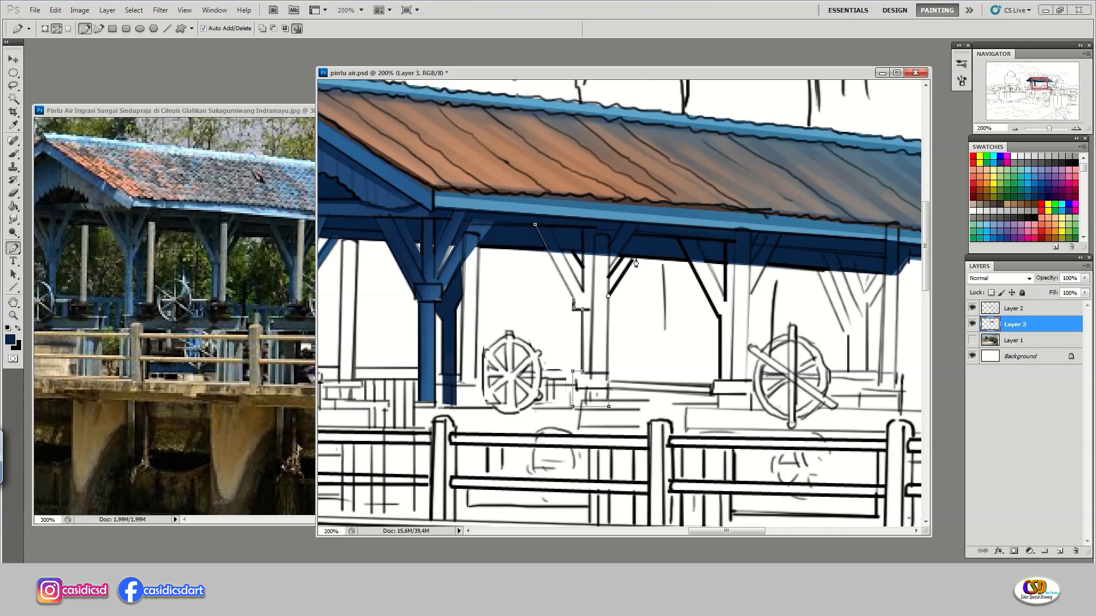
left_click(557, 224)
key("ctrl+Return")
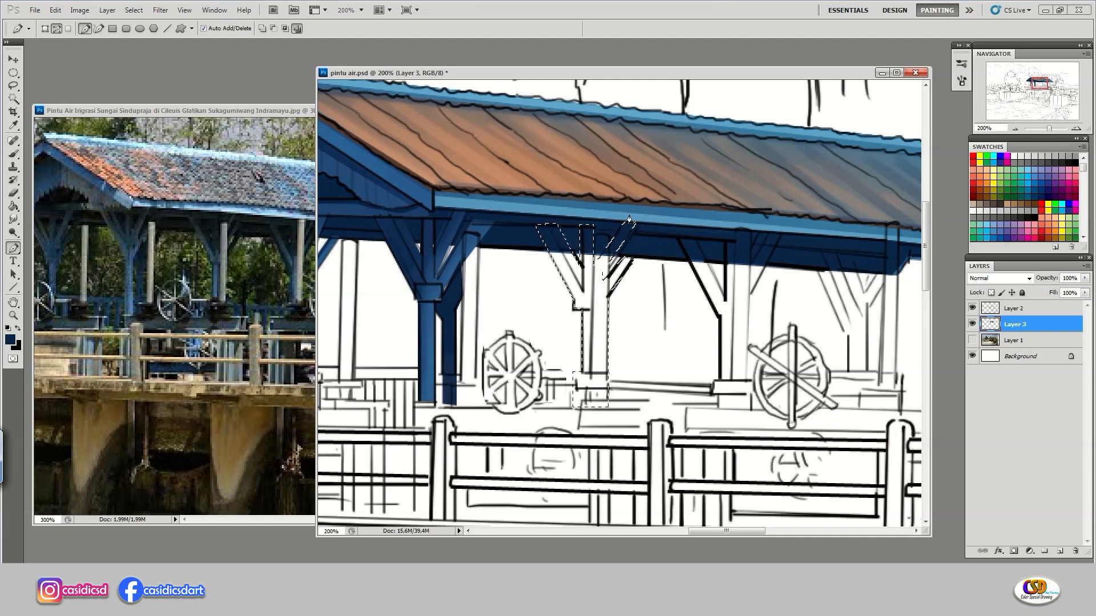
Paint the selected post, braces and base in dark blue, adding blue sampled from the neighbouring post, and clear the selection
key("b")
left_click_drag(551, 231, 583, 299)
left_click_drag(622, 240, 593, 400)
left_click(427, 337, "alt")
left_click_drag(600, 269, 597, 399)
mouse_move(551, 232)
left_mouse_down()
mouse_move(579, 297)
mouse_move(515, 293)
left_mouse_up()
key("ctrl+d")
Outline the braced post beside the large handwheel with the Pen tool and convert the path to a selection
key("p")
left_click(568, 236)
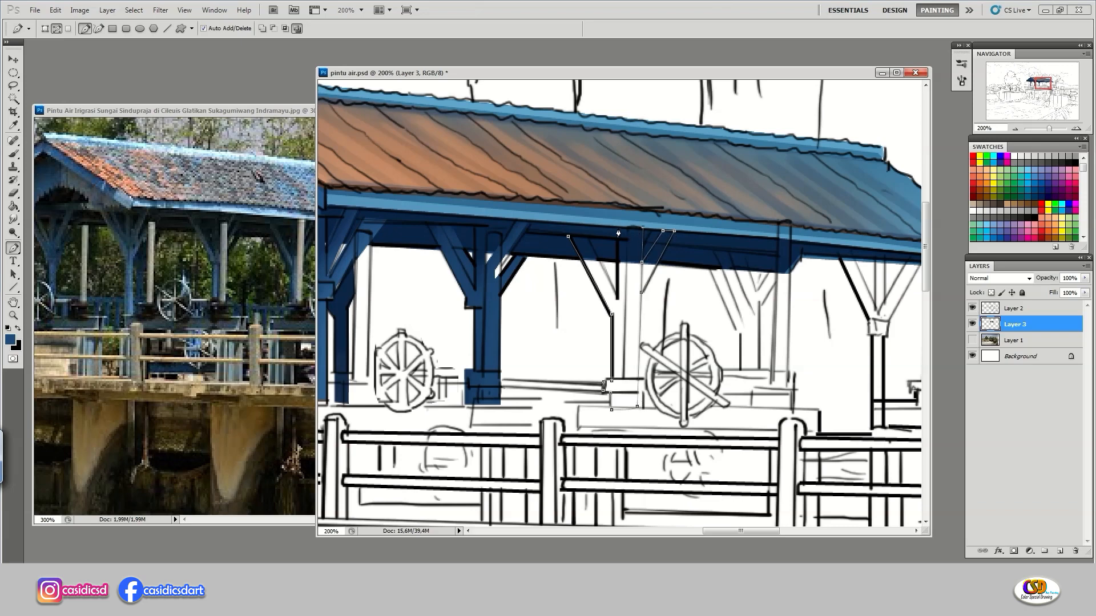
left_click(618, 233)
left_click(617, 300)
left_click(568, 237)
key("ctrl+Return")
left_click_drag(751, 221, 638, 183)
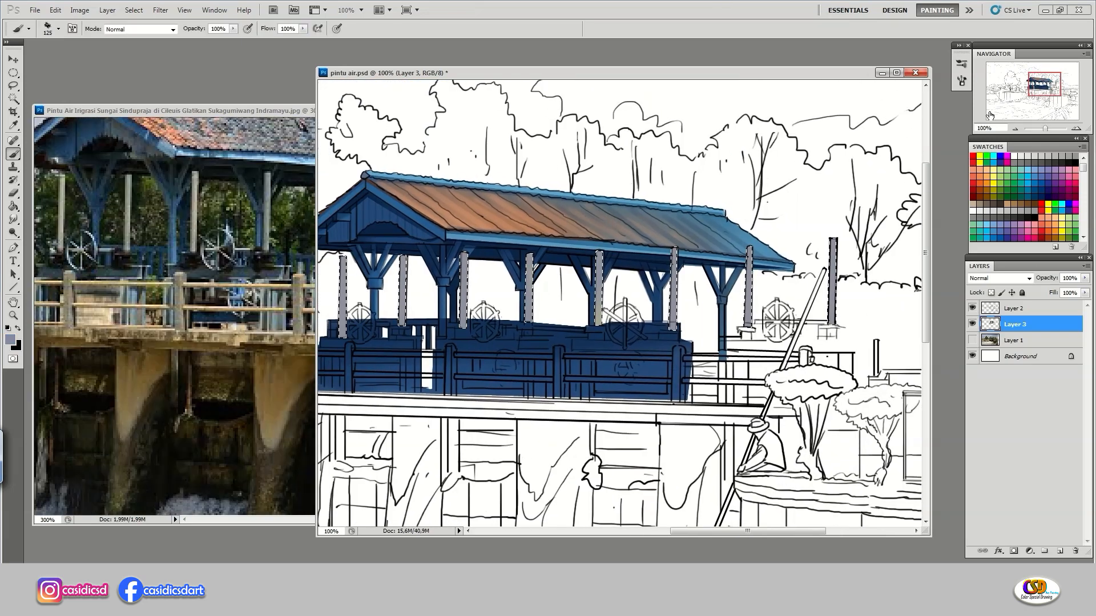
Choose the hard round 30 px brush tip, pick a light lilac-grey foreground color, and reduce the brush size for the gate poles
left_click(961, 81)
left_click(860, 77)
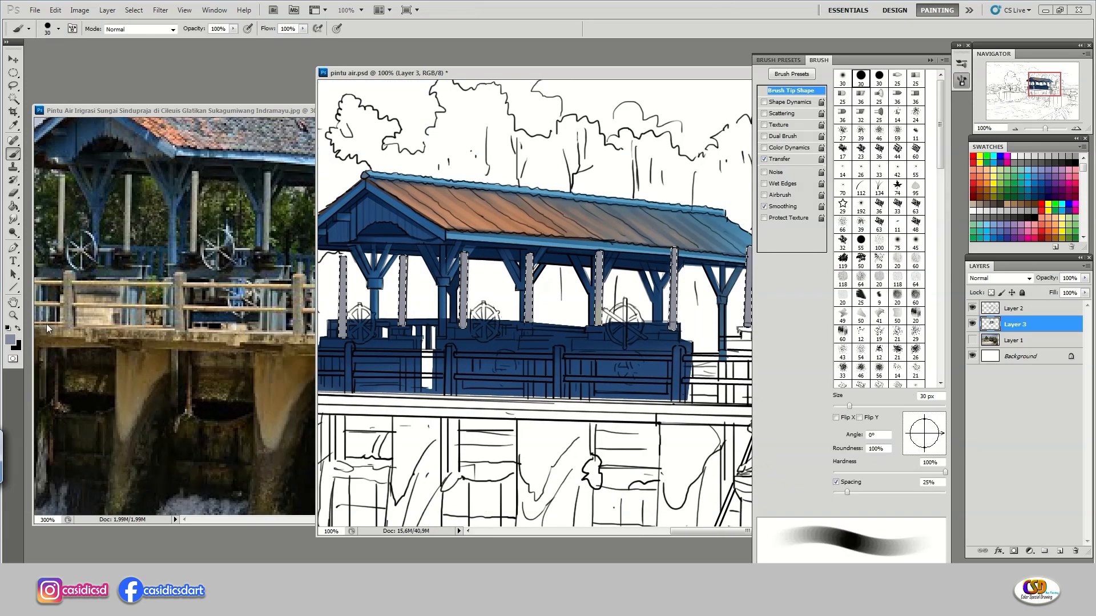
left_click(10, 339)
left_click(537, 213)
left_click(813, 178)
key("ctrl+plus")
key("bracketleft")
key("bracketleft")
key("bracketleft")
key("bracketleft")
Paint light grey highlights along the selected vertical gate poles from the far right to the left, and clear the selection
left_click_drag(737, 198, 735, 351)
left_click_drag(759, 274, 592, 293)
left_click_drag(719, 217, 716, 365)
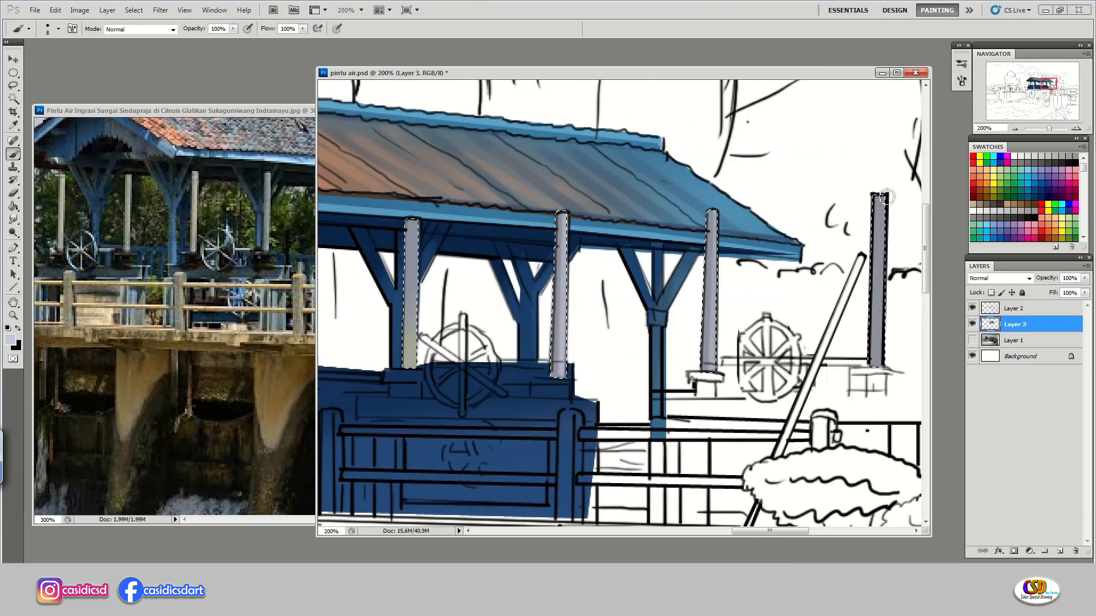
left_click_drag(885, 198, 880, 365)
left_click_drag(571, 320, 801, 313)
left_click_drag(647, 216, 642, 359)
left_click_drag(510, 218, 504, 366)
left_click_drag(381, 215, 376, 366)
left_click_drag(428, 342, 658, 331)
left_click_drag(487, 210, 481, 350)
left_click_drag(371, 406, 579, 384)
key("ctrl+d")
Enlarge the brush, mix a teal from the sampled blue, and paint it along the ledges of the blue machinery base behind the railing
key("bracketright")
key("bracketright")
key("bracketright")
left_click(485, 380, "alt")
left_click(11, 339)
left_click(618, 262)
left_click(793, 188)
left_click_drag(711, 383, 581, 362)
mouse_move(505, 359)
left_mouse_down()
mouse_move(708, 360)
mouse_move(486, 341)
left_mouse_up()
left_click_drag(486, 343, 705, 343)
left_click_drag(625, 332, 650, 338)
left_click_drag(380, 302, 598, 320)
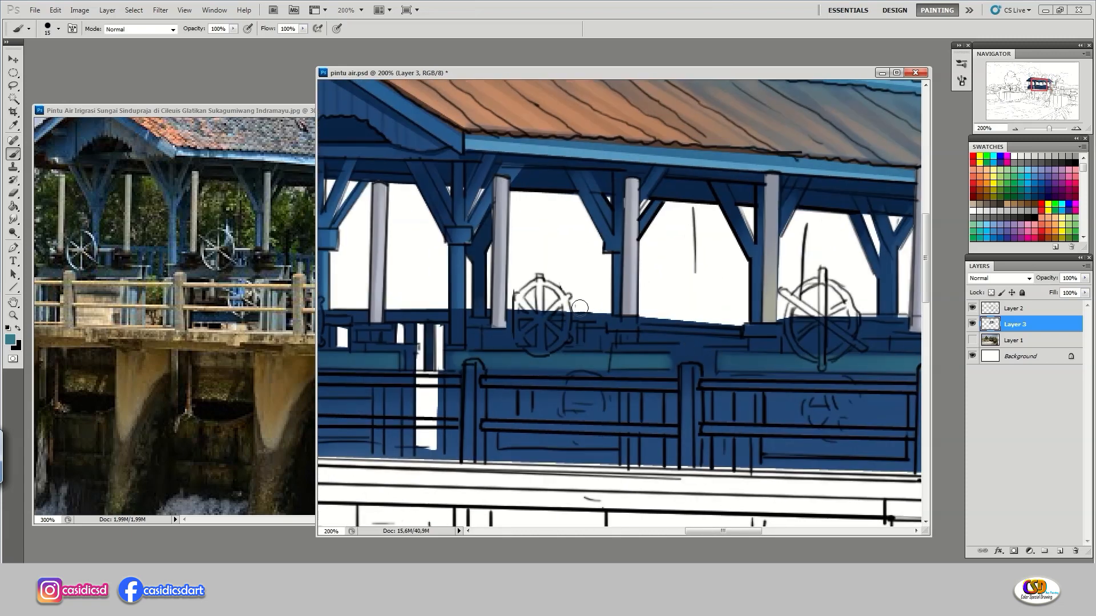
left_click_drag(406, 316, 541, 320)
Paint near-black bases under the gate poles and a dark line beneath the two rightmost poles with a smaller brush
key("bracketleft")
left_click_drag(742, 325, 711, 322)
mouse_move(672, 361)
left_mouse_down()
mouse_move(573, 337)
mouse_move(437, 337)
left_mouse_up()
key("F5")
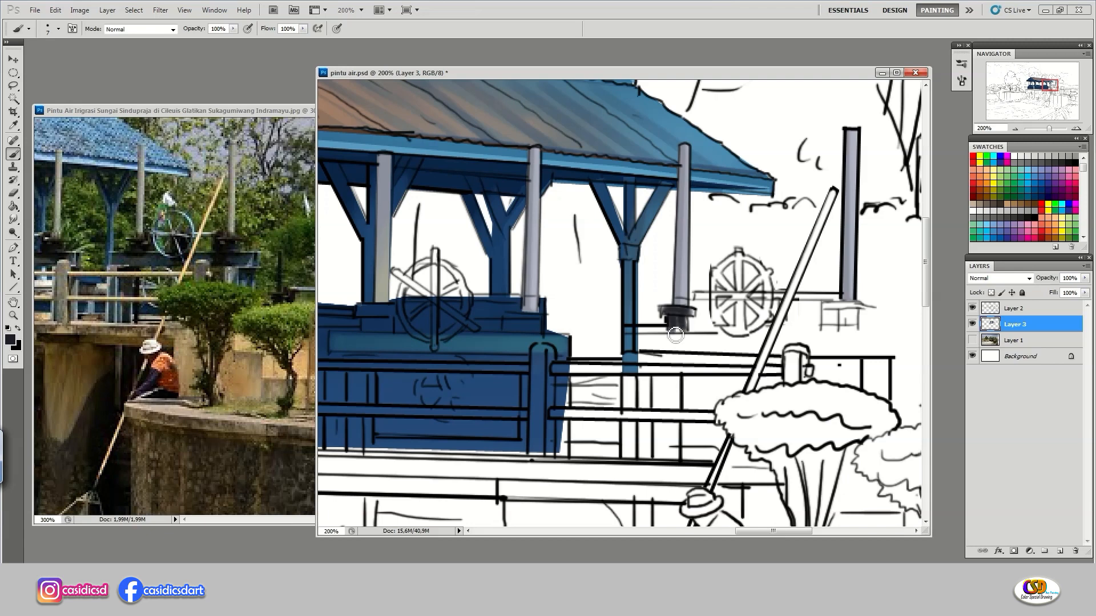
mouse_move(825, 311)
left_mouse_down()
mouse_move(836, 330)
mouse_move(856, 324)
mouse_move(631, 336)
mouse_move(883, 333)
left_mouse_up()
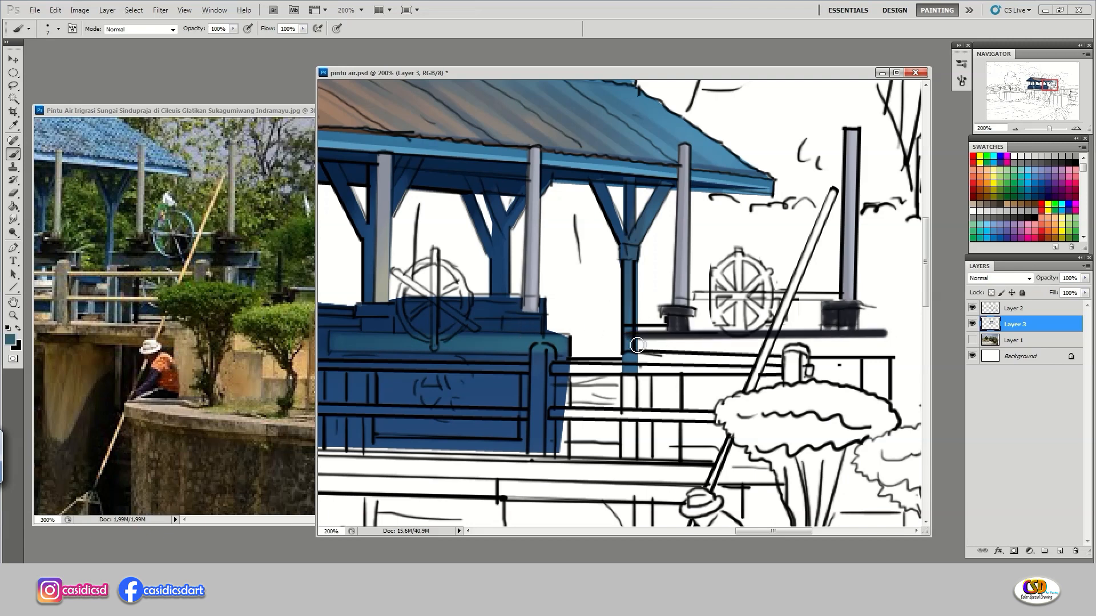
Paint the horizontal beam below the rightmost poles and its supporting legs in teal and blue
mouse_move(662, 347)
left_mouse_down()
mouse_move(638, 355)
mouse_move(883, 357)
mouse_move(660, 348)
mouse_move(703, 318)
mouse_move(638, 360)
left_mouse_up()
left_click_drag(889, 355, 873, 375)
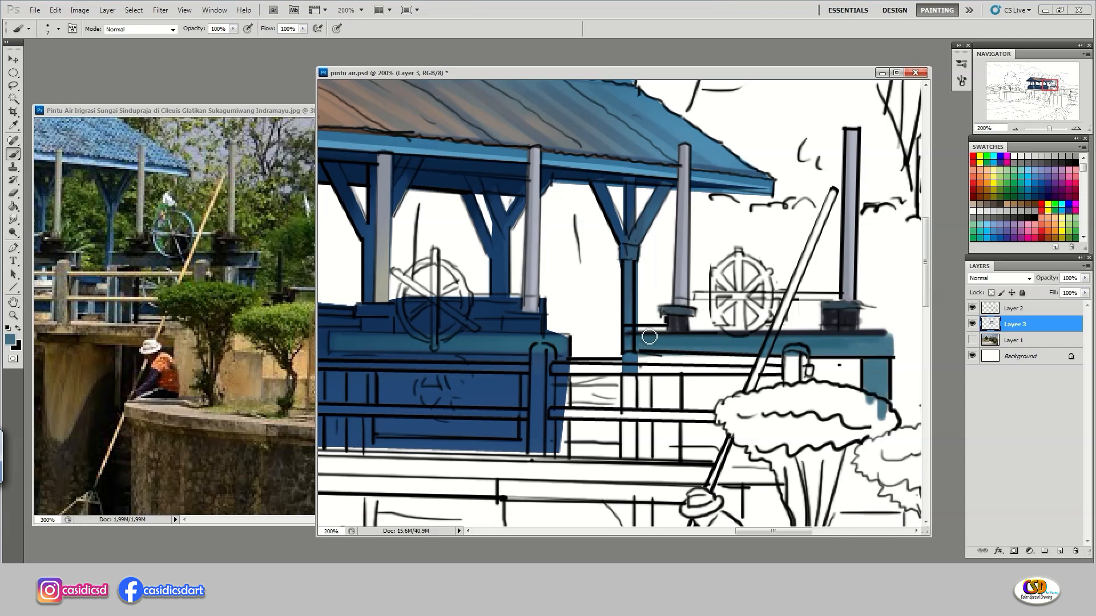
mouse_move(649, 336)
left_mouse_down()
mouse_move(818, 332)
mouse_move(684, 331)
mouse_move(795, 344)
left_mouse_up()
mouse_move(660, 337)
left_mouse_down()
mouse_move(665, 451)
mouse_move(685, 445)
left_mouse_up()
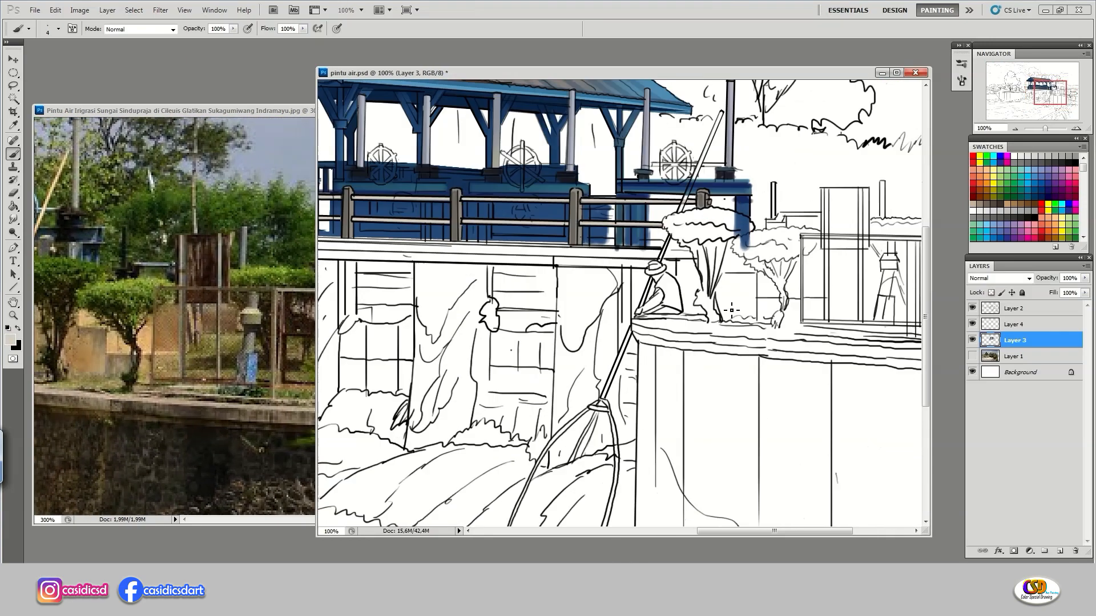
Outline the small post and platform behind the shrubs, paint them dark grey and blue within the selection, and clear it
scroll(708, 212, "up", 3)
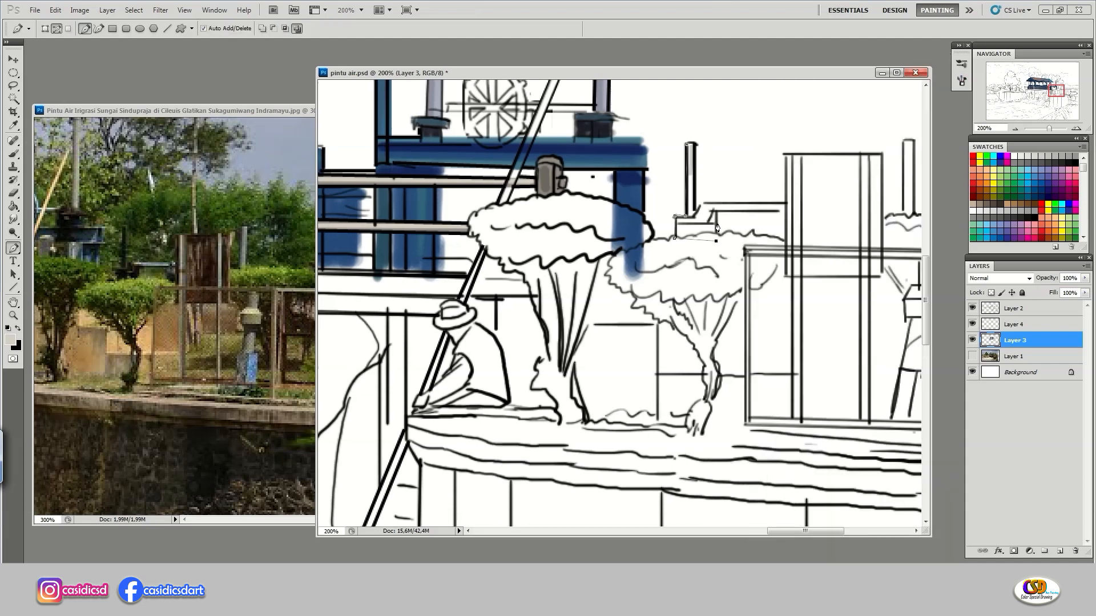
scroll(717, 228, "right", 3)
left_click(578, 143)
left_click(577, 208)
key("ctrl+Return")
key("b")
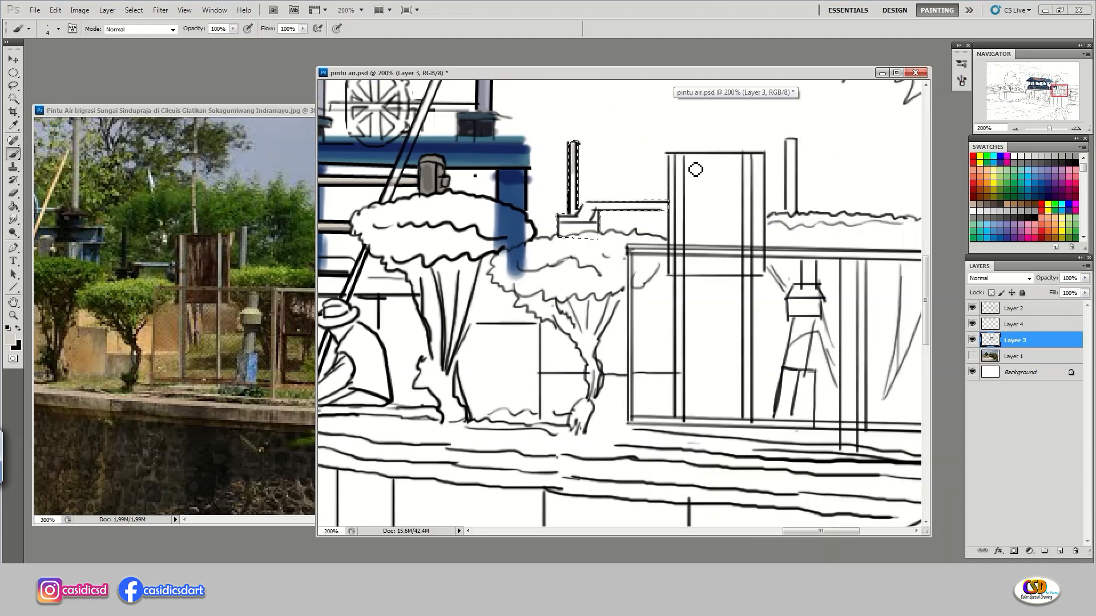
left_click(477, 128, "alt")
mouse_move(573, 146)
left_mouse_down()
mouse_move(613, 199)
mouse_move(665, 205)
left_mouse_up()
key("ctrl+d")
Check the reference photo, paint the area under the small platform dark blue, and color the thin pole beyond the frame blue-grey
left_click(183, 263)
left_click_drag(183, 262, 264, 239)
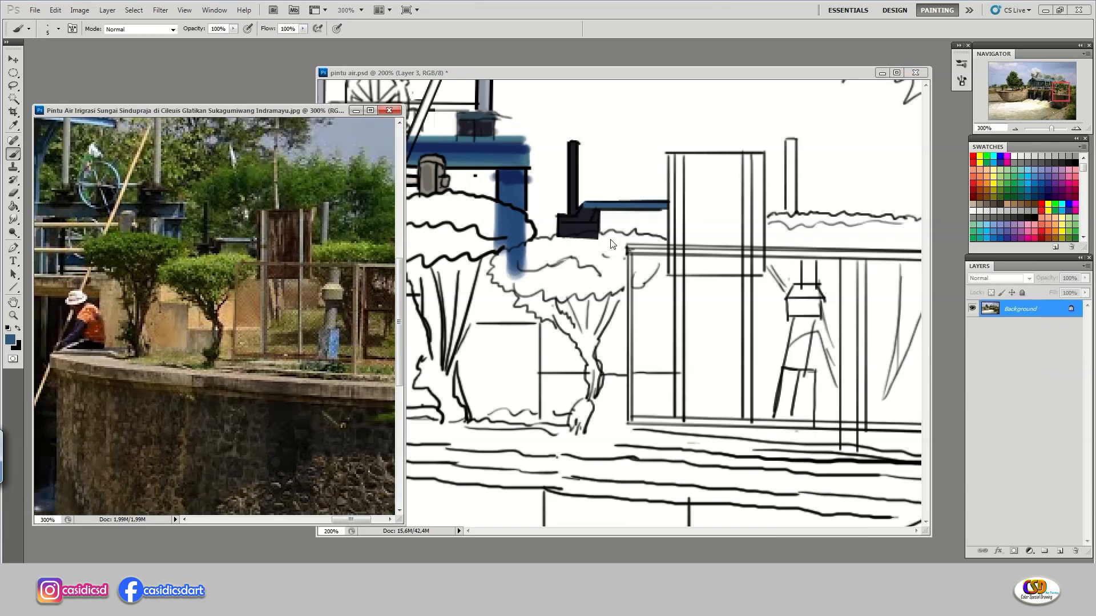
left_click(643, 224)
left_click_drag(625, 209, 620, 219)
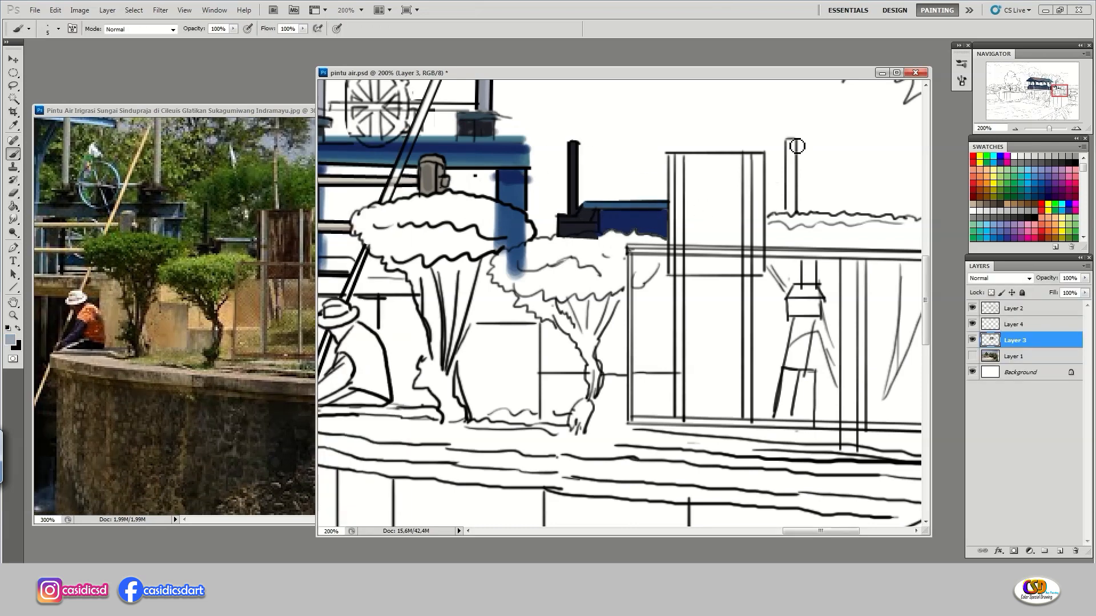
left_click_drag(797, 146, 795, 217)
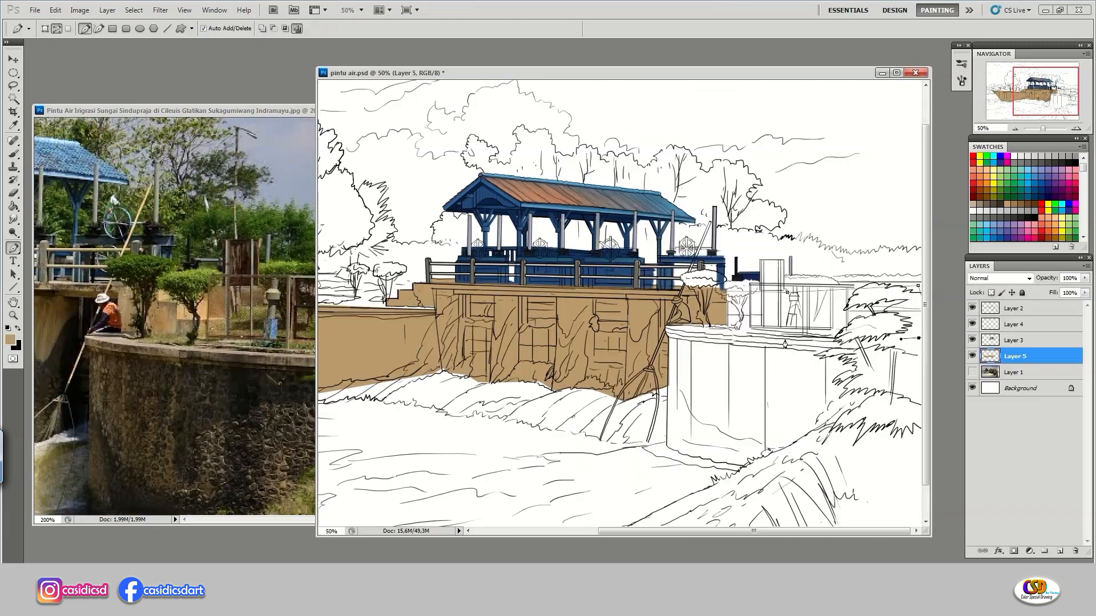
Fill the outlined background wall strip behind the fence with the sampled tan brown and clear the selection
key("ctrl+Return")
key("b")
left_click(753, 311, "alt")
key("alt+BackSpace")
key("ctrl+d")
left_click_drag(752, 334, 750, 328)
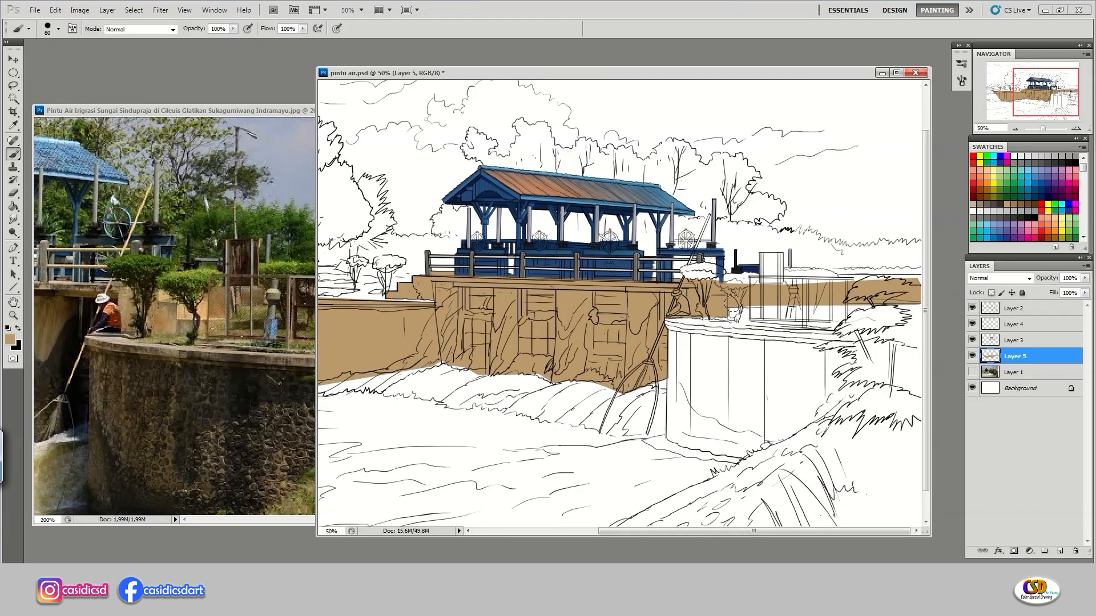
Outline the wall section behind the two shrubs with the Pen tool and convert it to a selection for the tan fill
key("p")
left_click(749, 320)
left_click(749, 287)
left_click(706, 291)
left_click(694, 298)
left_click(694, 318)
key("ctrl+Return")
key("b")
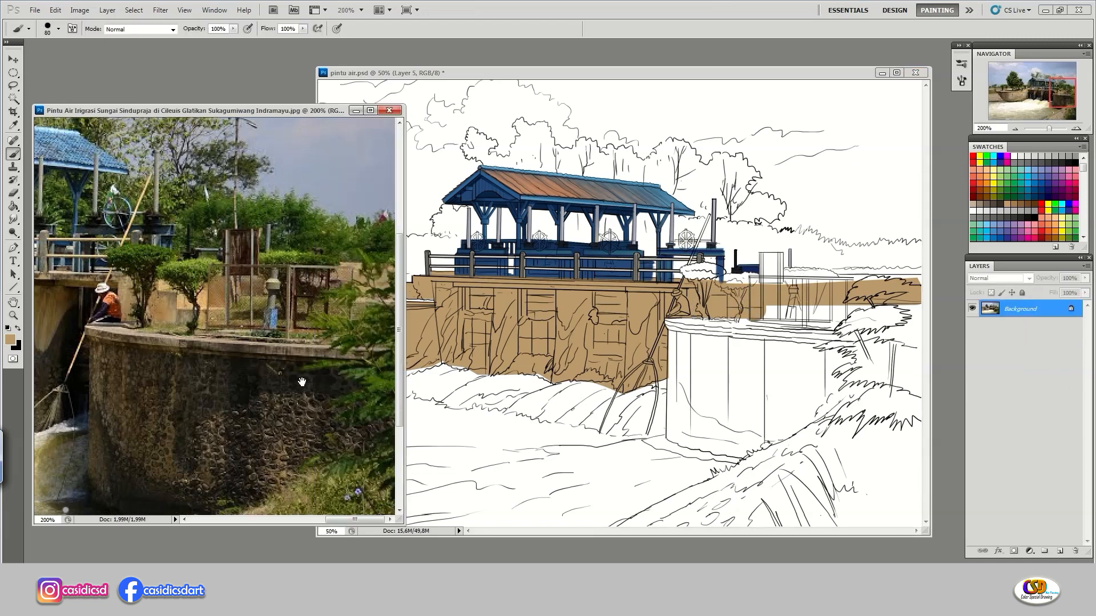
Fill the outlined large curved retaining wall in the right foreground with tan brown
key("p")
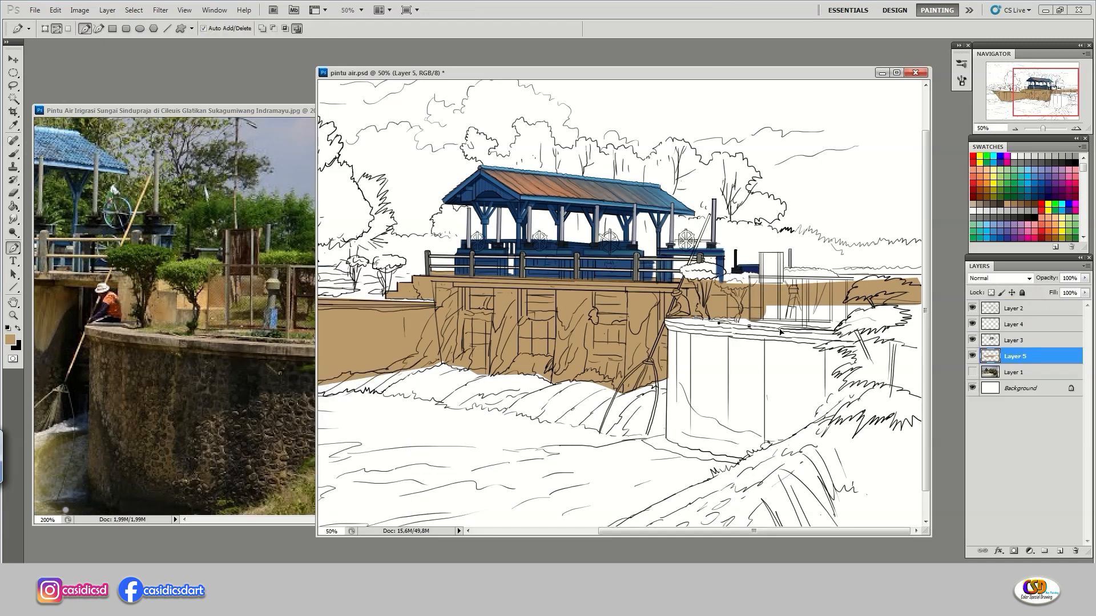
key("ctrl+Return")
key("alt+BackSpace")
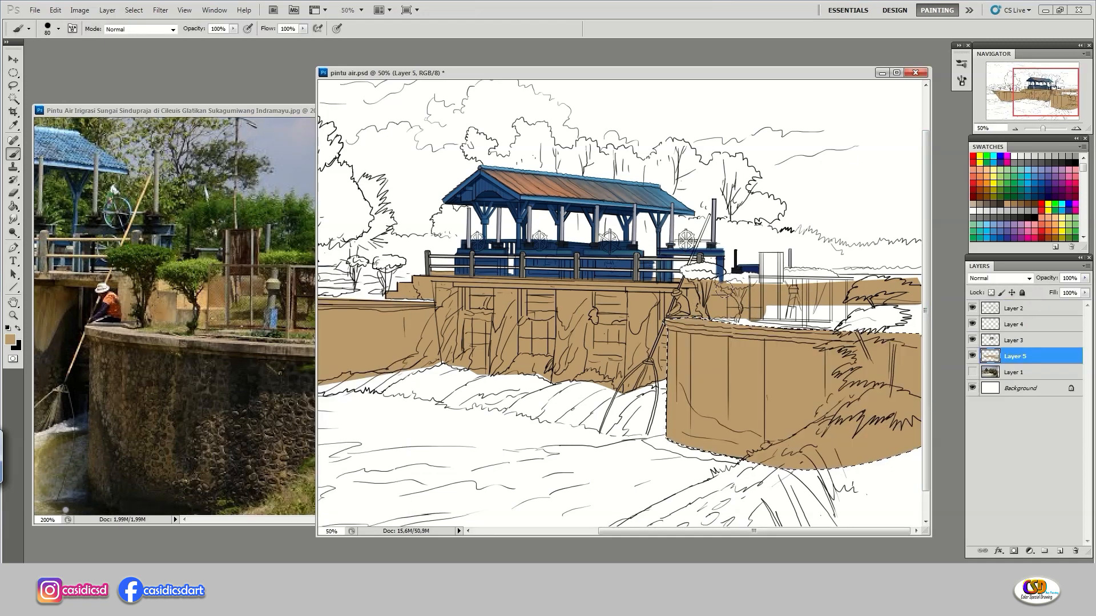
key("ctrl+minus")
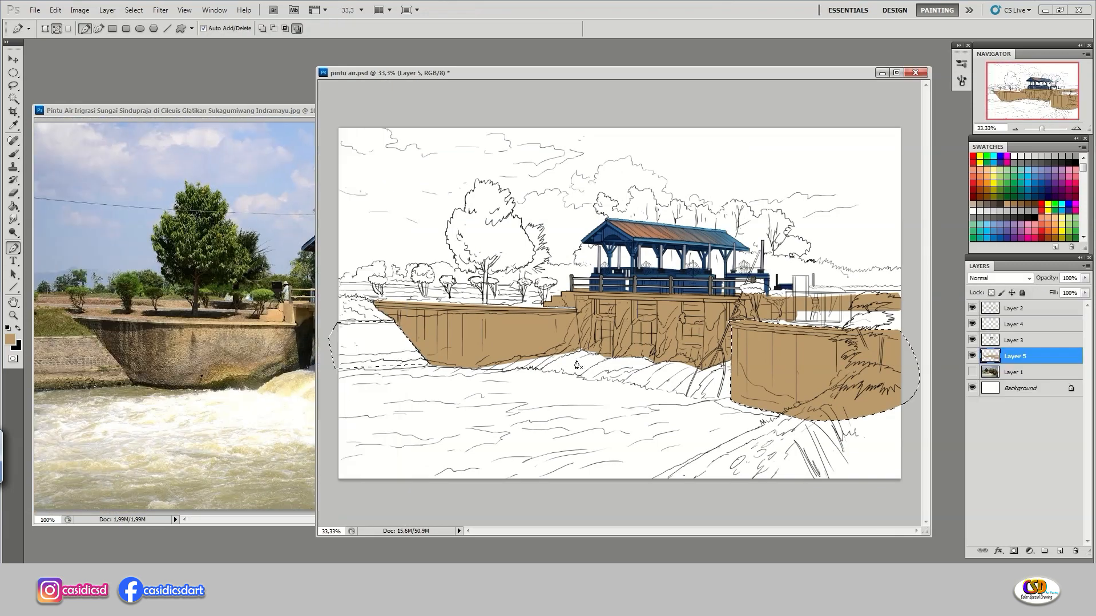
Pick a lighter tan foreground color and paint the selected low bank wall at the far left with a large brush
key("b")
key("F5")
key("F5")
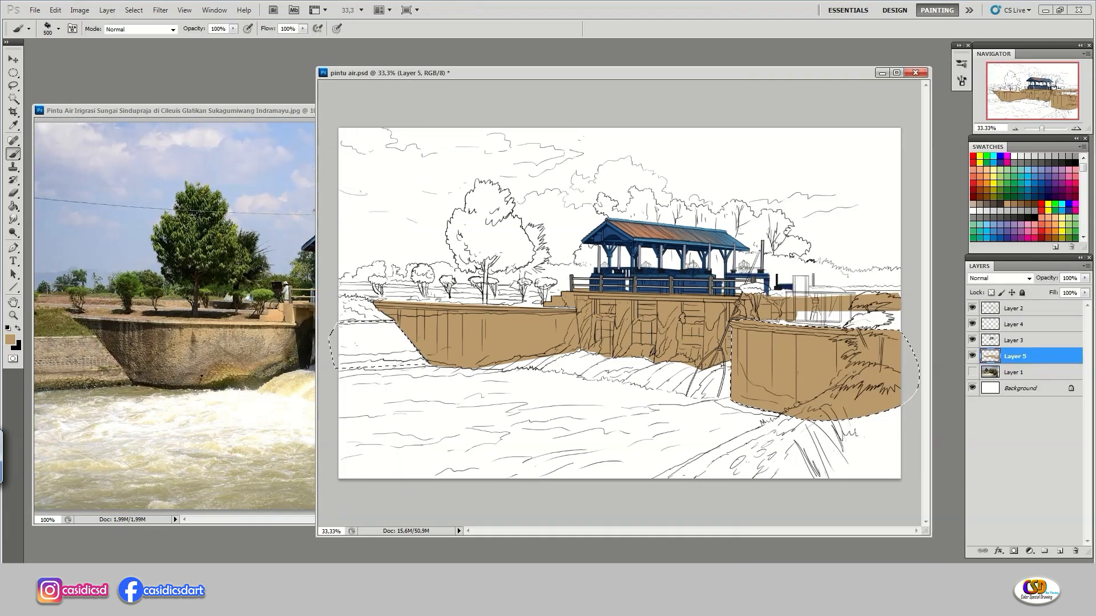
left_click(10, 340)
left_click(575, 221)
left_click(789, 188)
left_click_drag(355, 308, 371, 278)
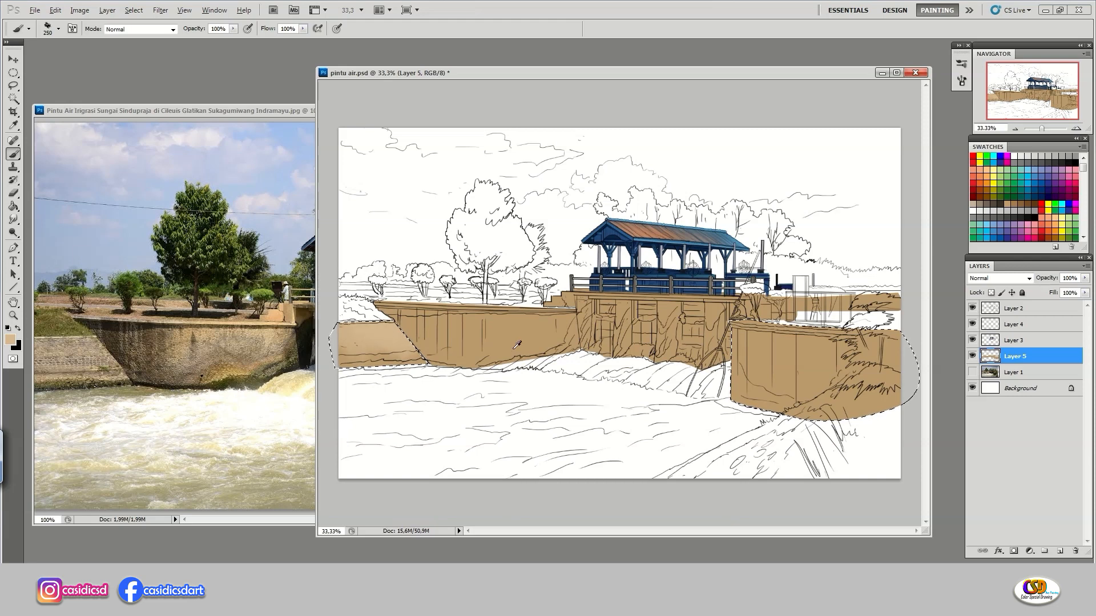
left_click_drag(354, 351, 399, 346)
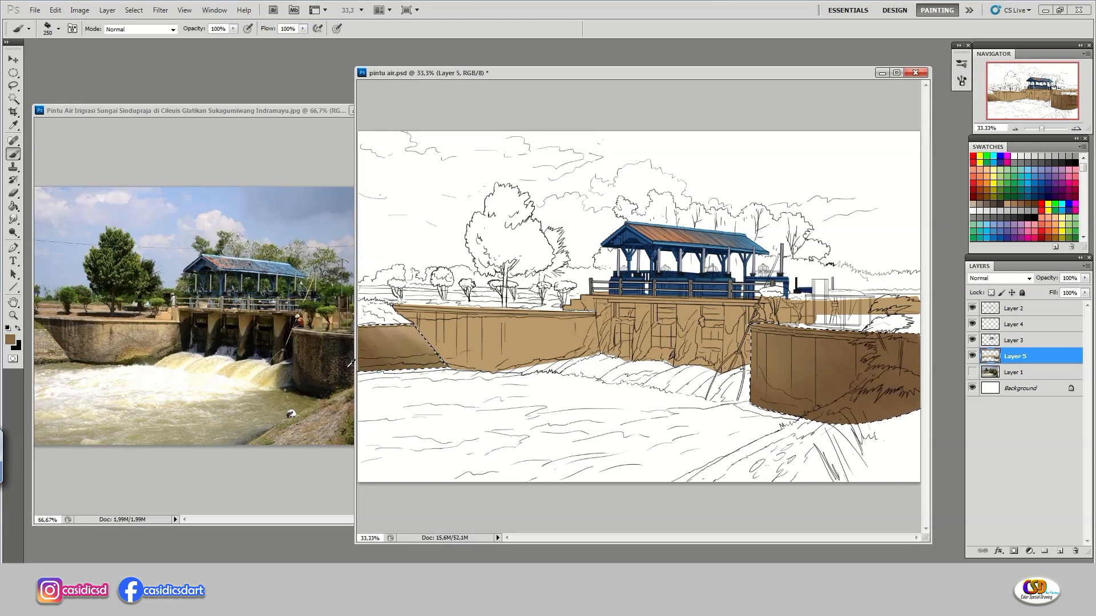
Set the foreground color to a darker brown for shading the concrete walls
left_click(10, 339)
left_click(580, 326)
left_click(788, 189)
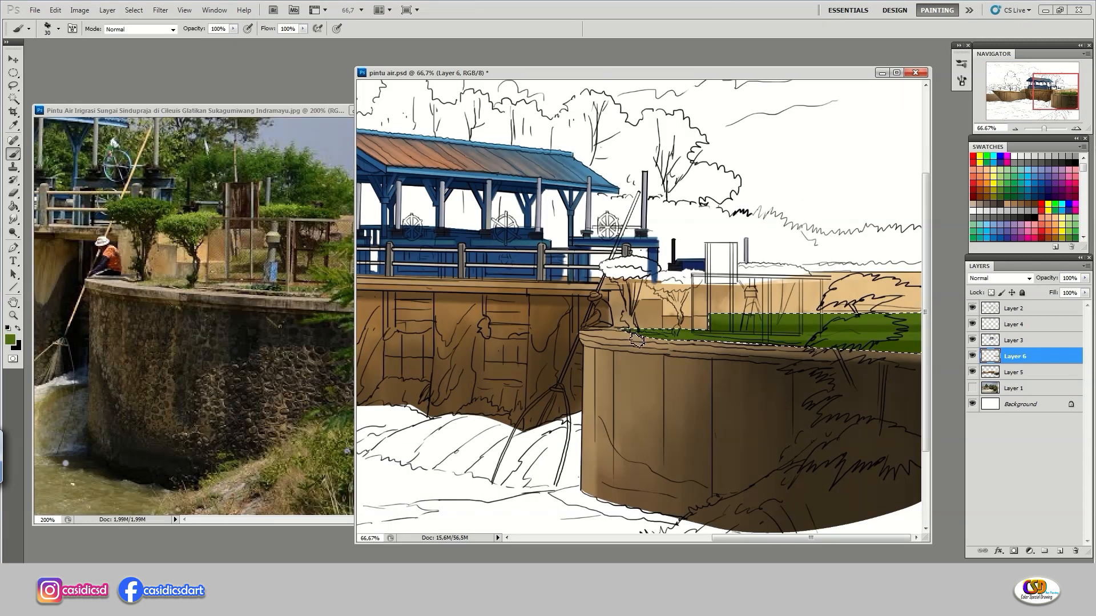
Change the foreground color to another green for the grass strip on top of the curved wall
left_click(11, 340)
left_click(783, 188)
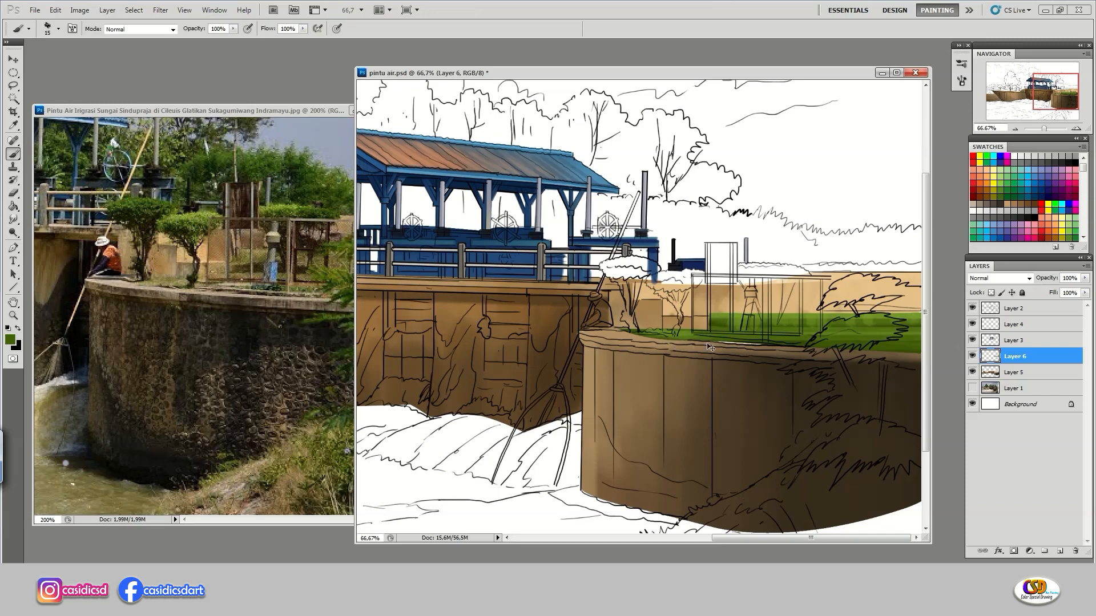
Outline the recessed gate openings between the bridge piers on Layer 5 and convert the paths to selections
key("ctrl+plus")
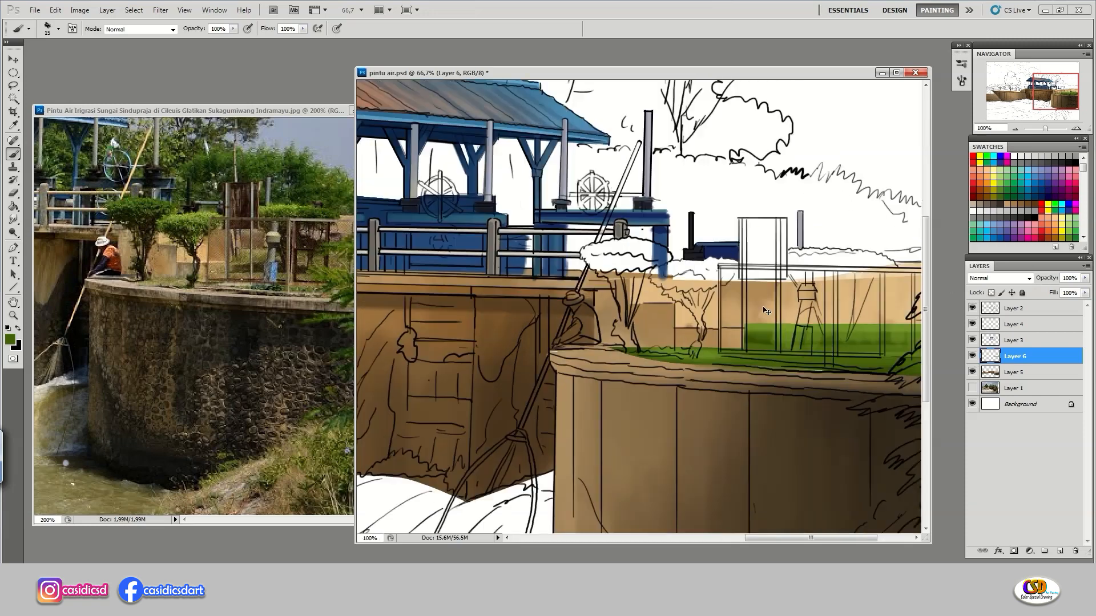
left_click_drag(736, 266, 874, 276)
left_click(971, 357)
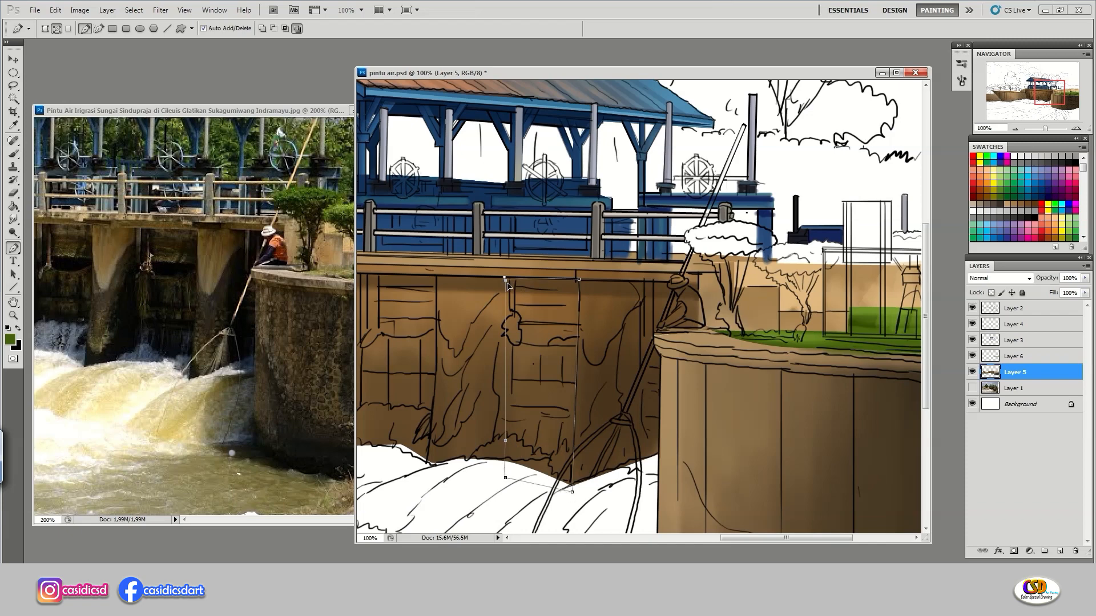
key("ctrl+Return")
left_click(642, 286)
left_click(642, 460)
left_click(660, 464)
left_click_drag(565, 315, 780, 317)
left_click(652, 280)
left_click(652, 408)
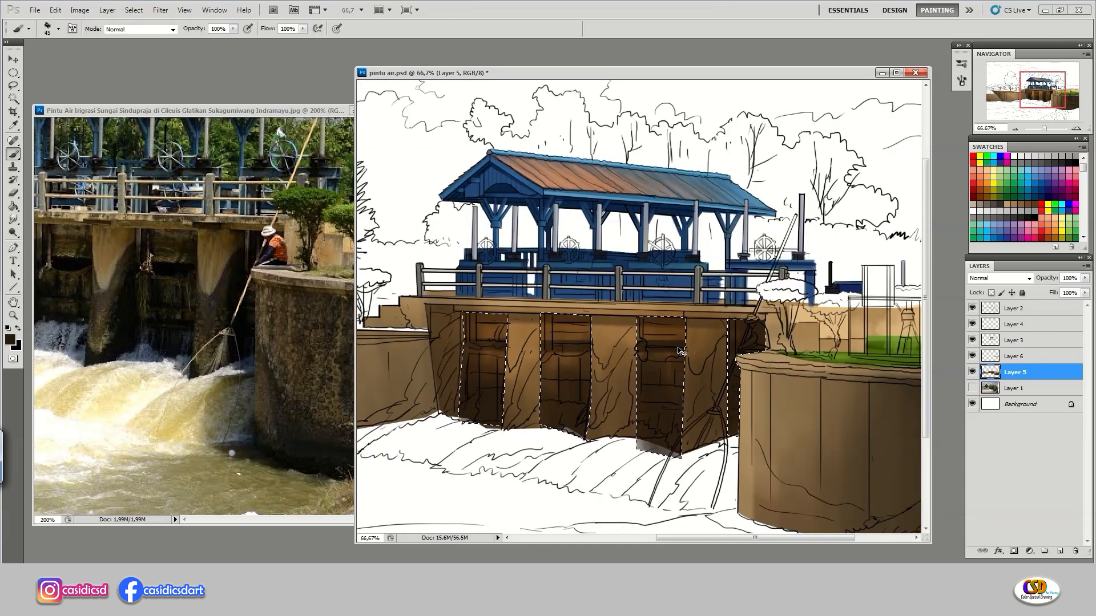
Change the foreground color to a very dark, slightly olive brown for shading the piers and walls
left_click(11, 339)
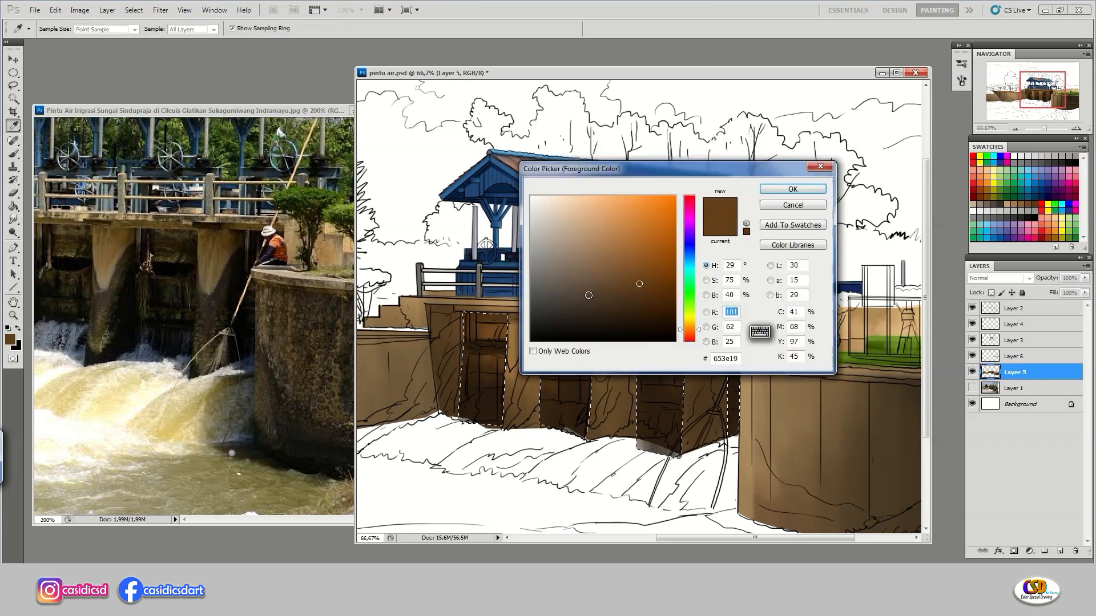
left_click(587, 296)
left_click(688, 324)
left_click(793, 188)
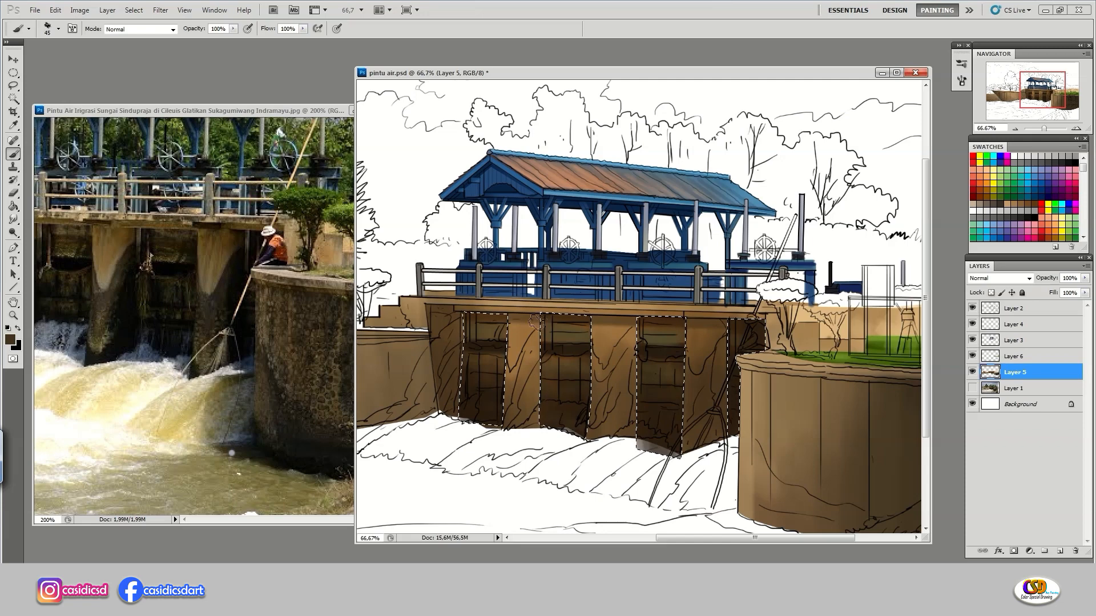
left_click(11, 340)
left_click(628, 336)
left_click(793, 188)
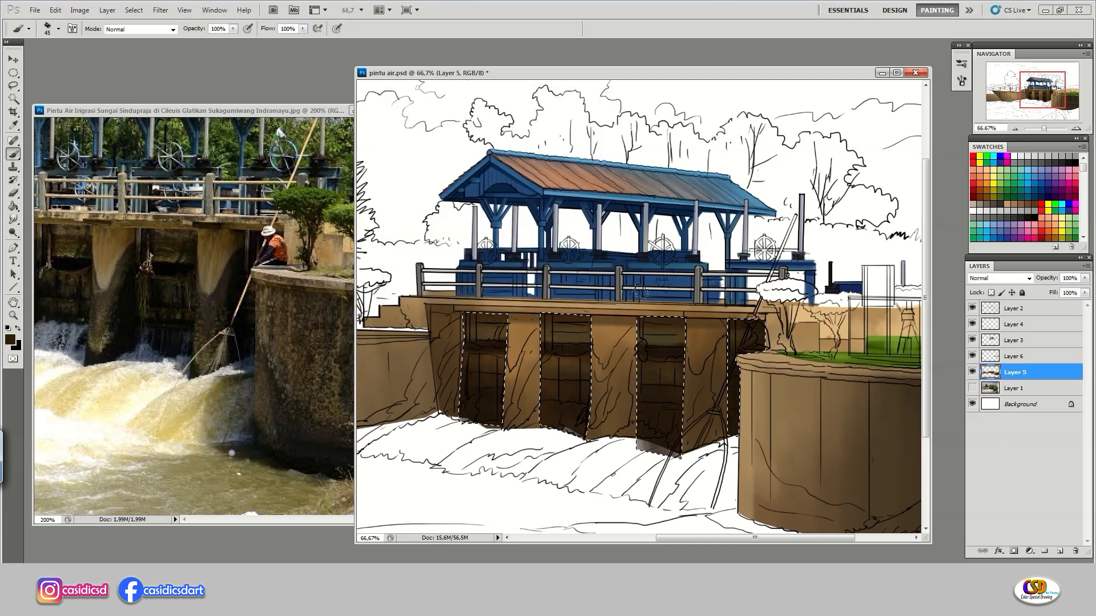
Outline the damp lower parts of the left wall and bridge piers with a path and convert it to a selection
key("p")
scroll(524, 423, "left", 6)
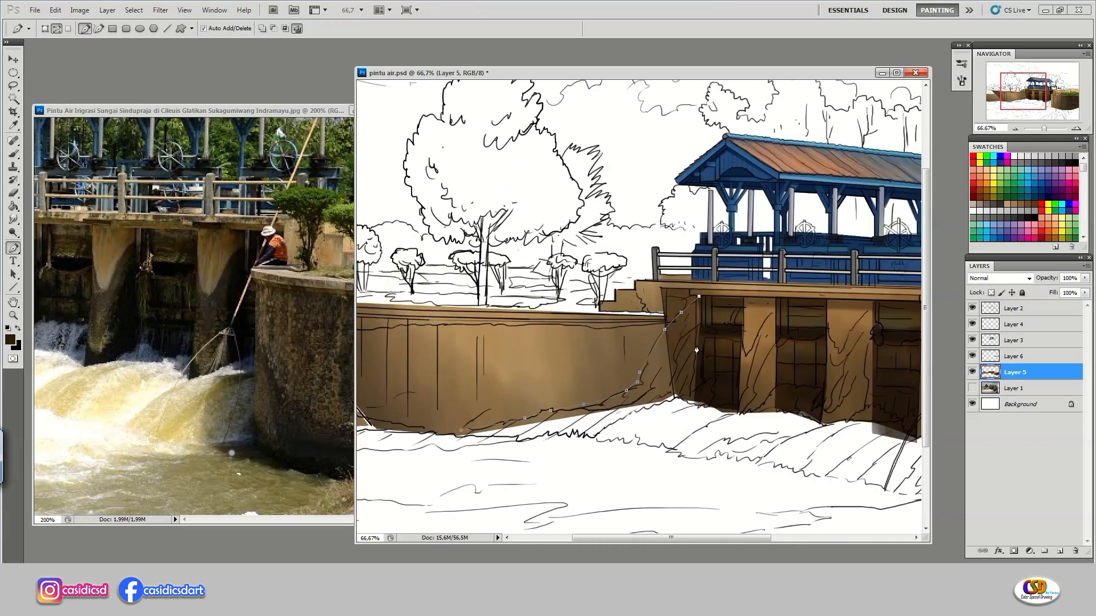
left_click(841, 349)
left_click(866, 315)
left_click(876, 308)
left_click(873, 422)
left_click_drag(914, 437, 742, 425)
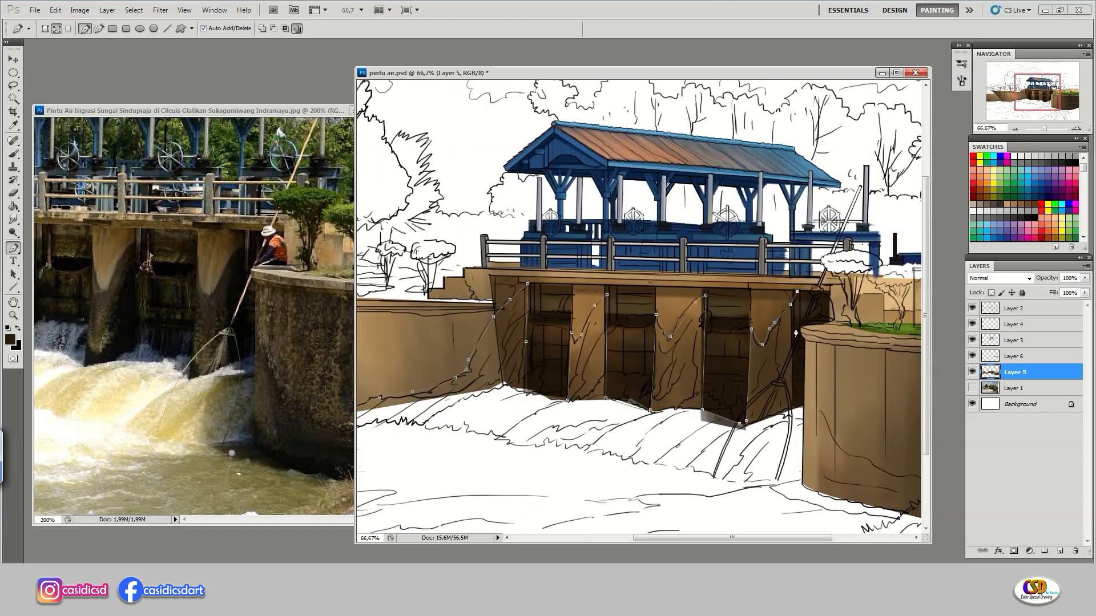
left_click(793, 419)
left_click(744, 458)
left_click(517, 462)
left_click_drag(517, 462, 854, 418)
left_click(374, 401)
left_click(363, 356)
left_click_drag(635, 371, 391, 353)
key("ctrl+Return")
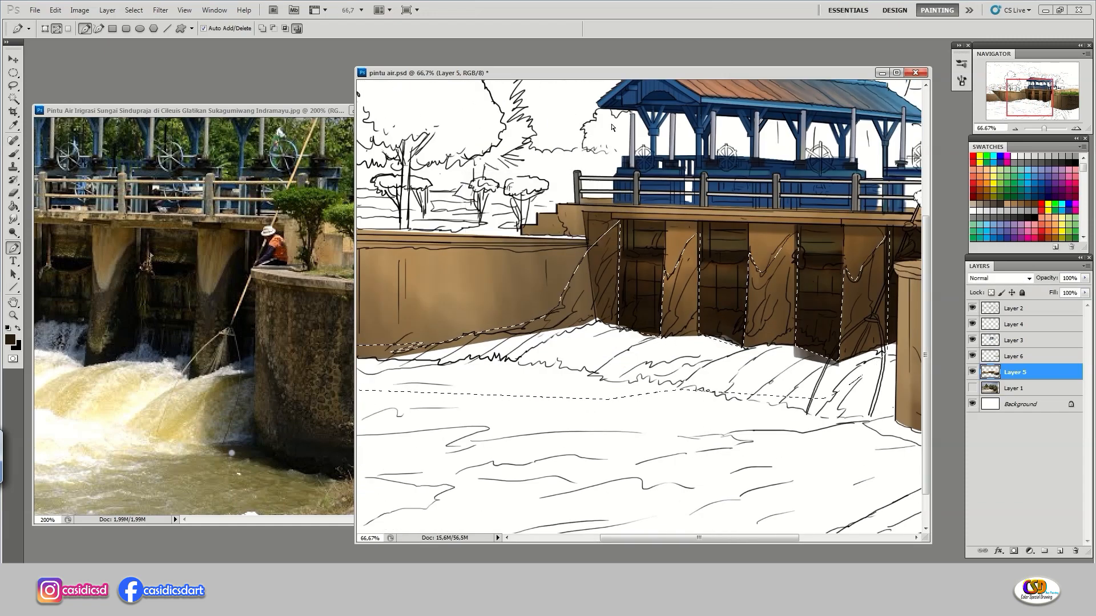
key("ctrl+l")
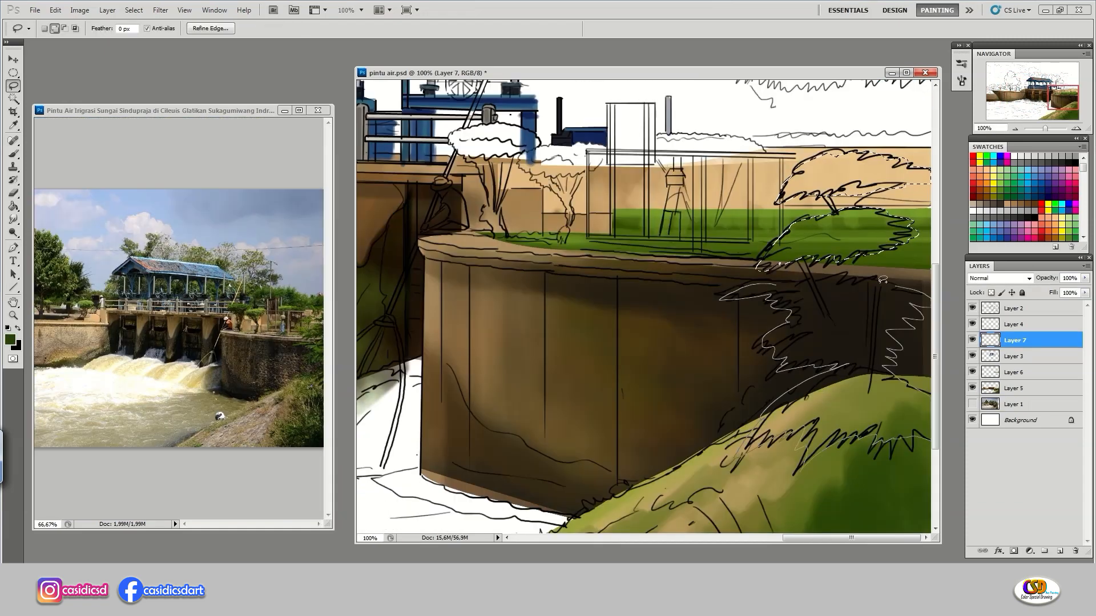
Select the large right-hand tree's foliage on Layer 7, fill it with dark green and set a lighter green foreground color
left_click_drag(883, 279, 777, 284)
key("b")
key("alt+BackSpace")
left_click(10, 340)
left_click(661, 247)
left_click(793, 189)
key("ctrl+u")
key("Return")
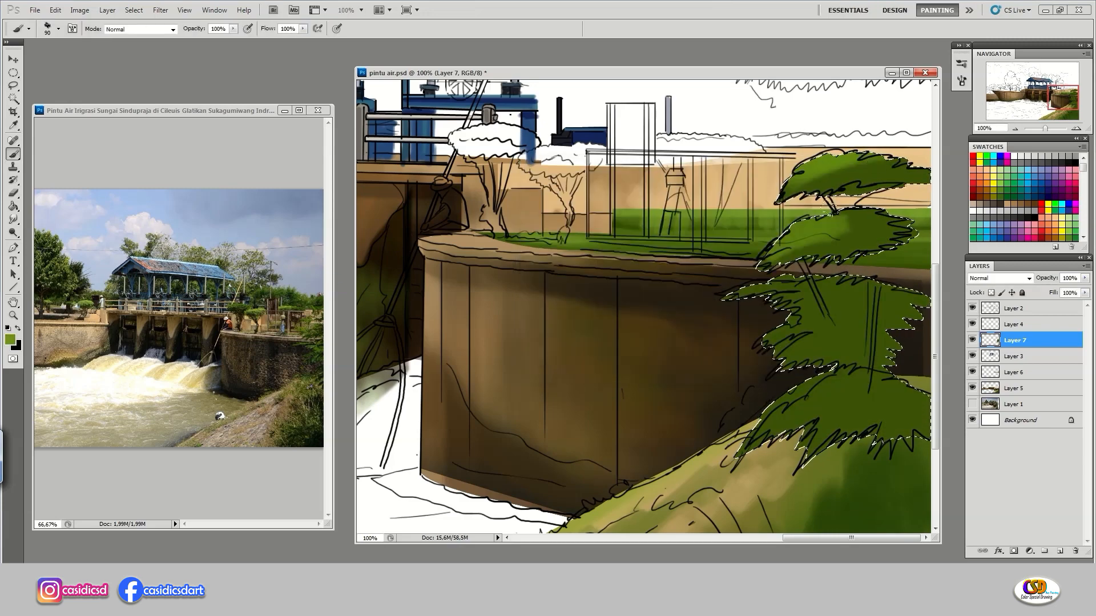
Brush lighter green highlights over the foliage tiers of the right-hand tree and sample its base green
left_click_drag(839, 220, 908, 228)
left_click_drag(787, 291, 913, 302)
left_click_drag(857, 343, 856, 261)
left_click_drag(890, 319, 924, 343)
left_click_drag(856, 261, 856, 350)
left_click(916, 425, "alt")
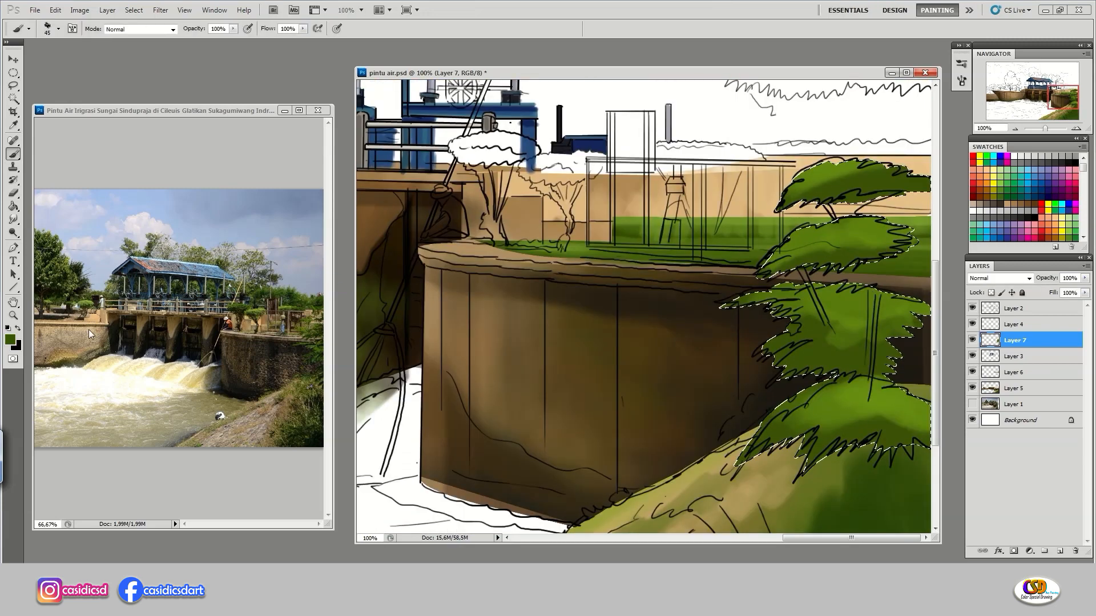
Pick a darker green and shade the lower edges of each foliage tier on the right-hand tree
left_click(10, 340)
left_click(663, 295)
left_click(793, 189)
left_click_drag(793, 200, 919, 188)
left_click_drag(768, 271, 842, 254)
left_click_drag(737, 304, 799, 329)
left_click_drag(779, 368, 836, 371)
left_click_drag(845, 435, 922, 420)
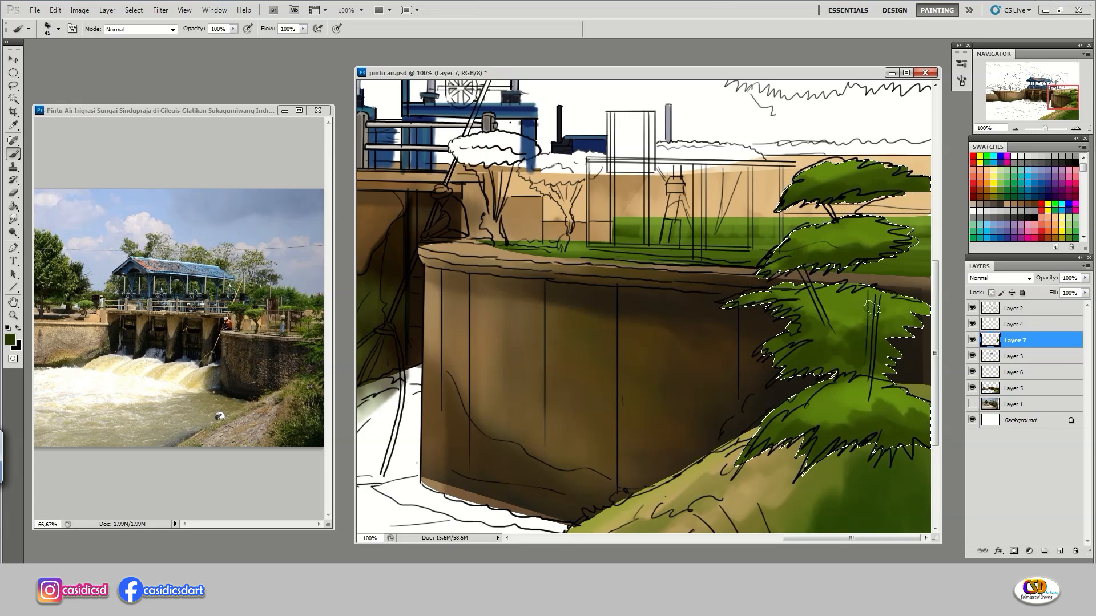
Sample a lighter green, brush more highlights onto the right-hand tree's foliage tiers and clear the selection
left_click(865, 328, "alt")
left_click_drag(782, 297, 873, 311)
left_click_drag(802, 328, 831, 317)
left_click_drag(819, 255, 863, 247)
mouse_move(805, 179)
left_mouse_down()
mouse_move(919, 177)
mouse_move(877, 186)
left_mouse_up()
key("ctrl+d")
key("ctrl+minus")
key("l")
key("b")
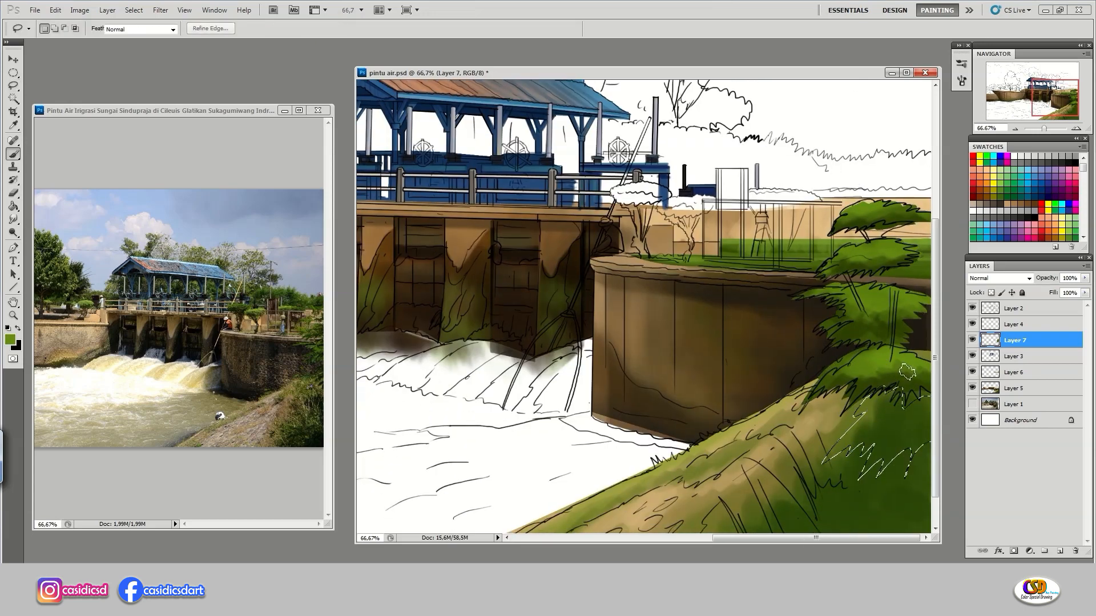
Paint dark brown trunks and branches for the trimmed bushes on Layer 8 and the right-hand tree on Layer 7
left_click(989, 388)
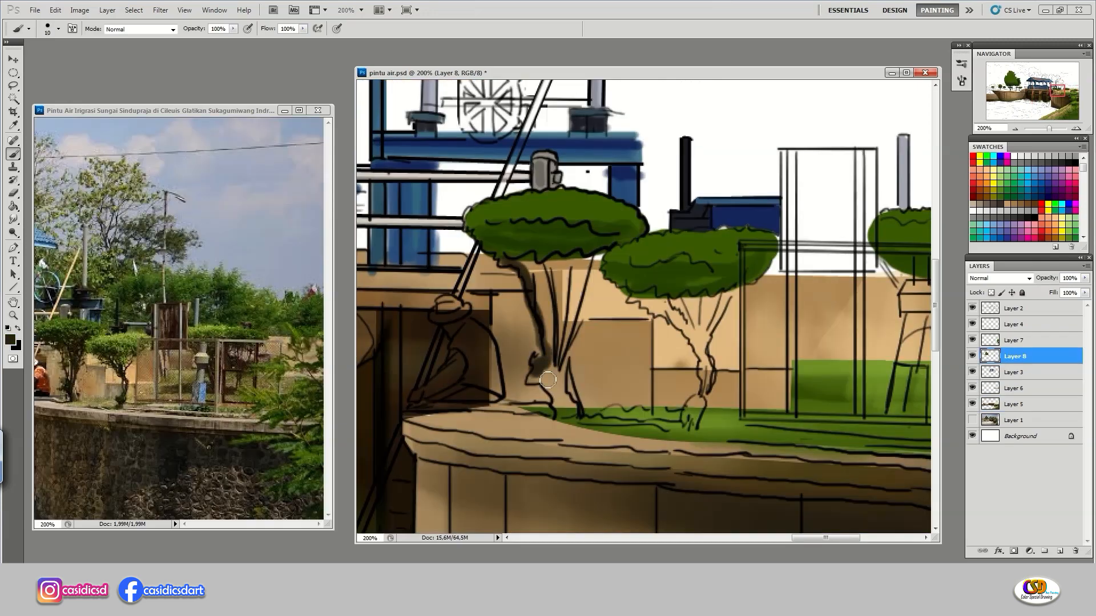
mouse_move(548, 380)
left_mouse_down()
mouse_move(542, 394)
mouse_move(565, 269)
mouse_move(558, 384)
left_mouse_up()
mouse_move(586, 249)
left_mouse_down()
mouse_move(587, 286)
mouse_move(564, 260)
left_mouse_up()
mouse_move(661, 301)
left_mouse_down()
mouse_move(693, 425)
mouse_move(682, 297)
mouse_move(697, 303)
left_mouse_up()
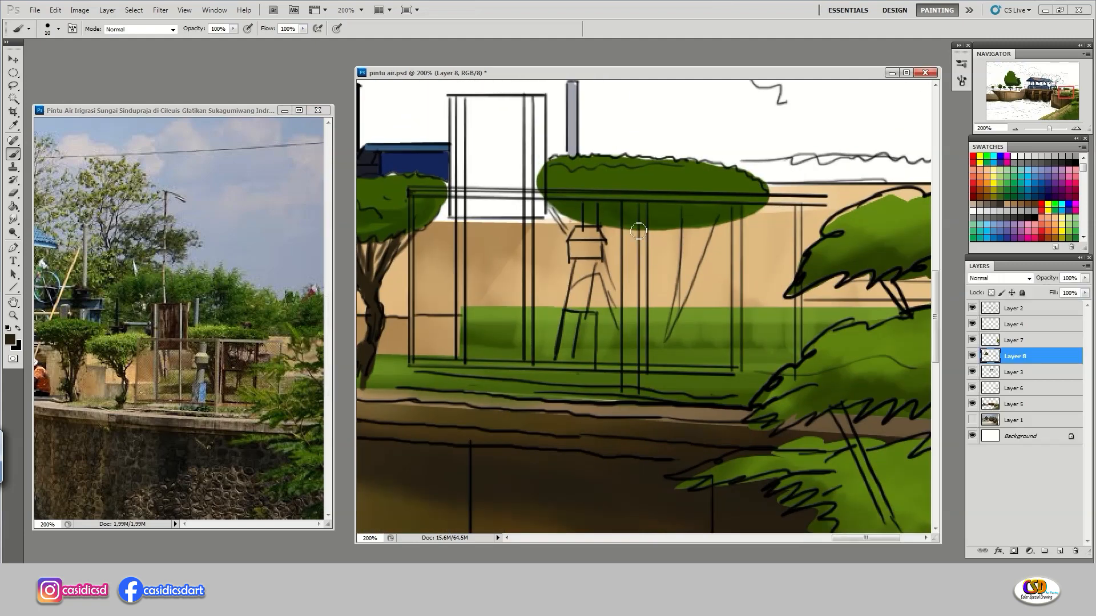
mouse_move(638, 231)
left_mouse_down()
mouse_move(658, 343)
mouse_move(673, 342)
mouse_move(607, 211)
left_mouse_up()
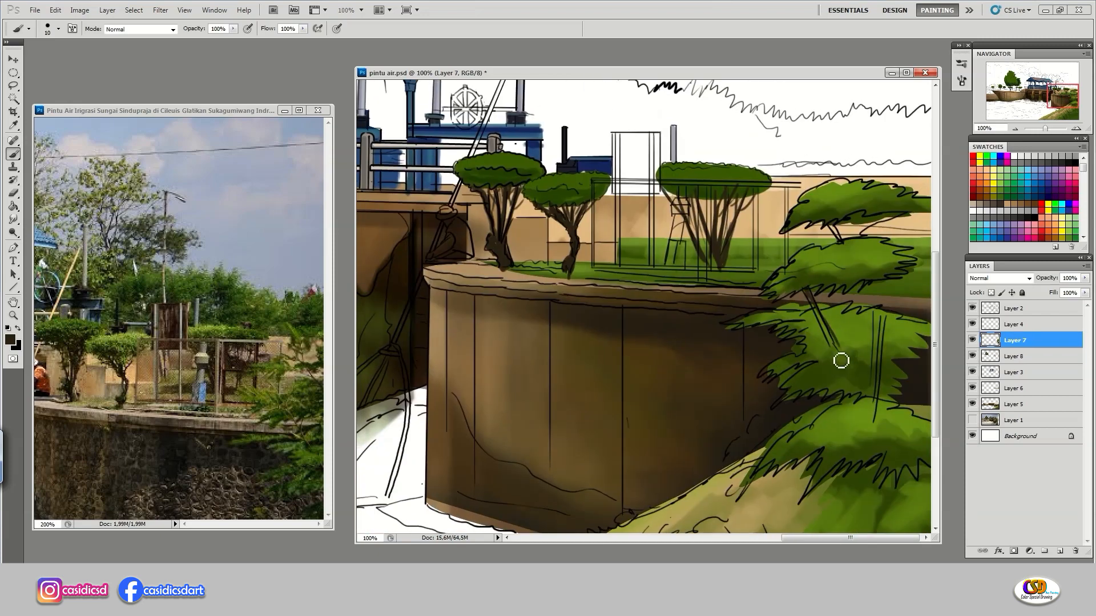
left_click_drag(838, 359, 893, 294)
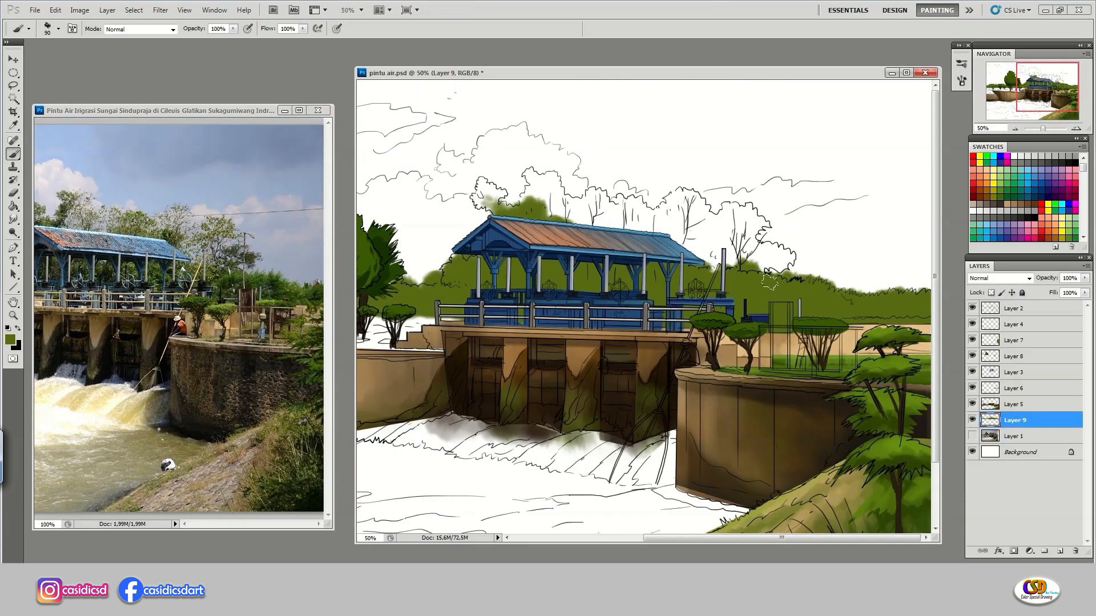
Set the foreground color to dark green #374e06 and shade the background trees around the gatehouse on Layer 9
left_click(10, 340)
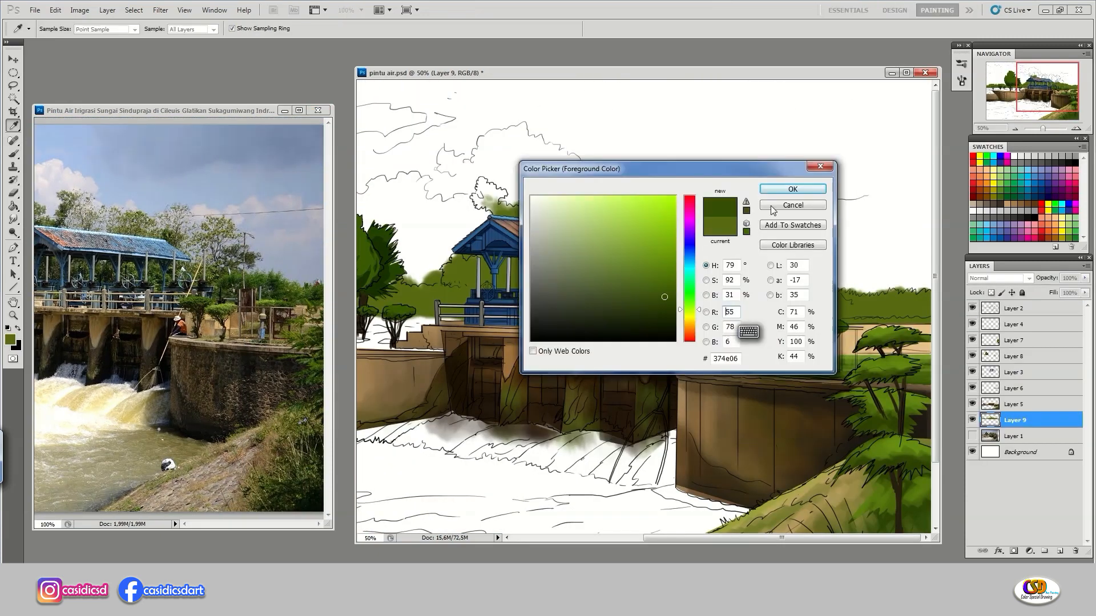
left_click(785, 186)
left_click_drag(799, 303, 576, 282)
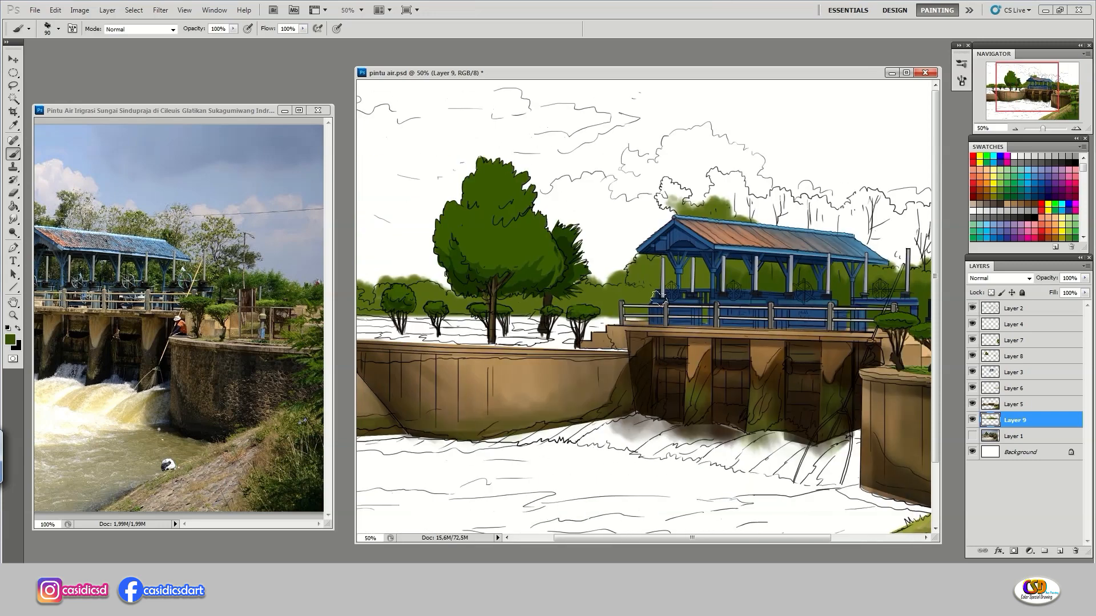
mouse_move(645, 274)
left_mouse_down()
mouse_move(731, 255)
mouse_move(626, 255)
left_mouse_up()
mouse_move(784, 267)
left_mouse_down()
mouse_move(850, 258)
mouse_move(799, 228)
mouse_move(588, 194)
mouse_move(730, 219)
mouse_move(827, 218)
mouse_move(859, 274)
mouse_move(571, 191)
left_mouse_up()
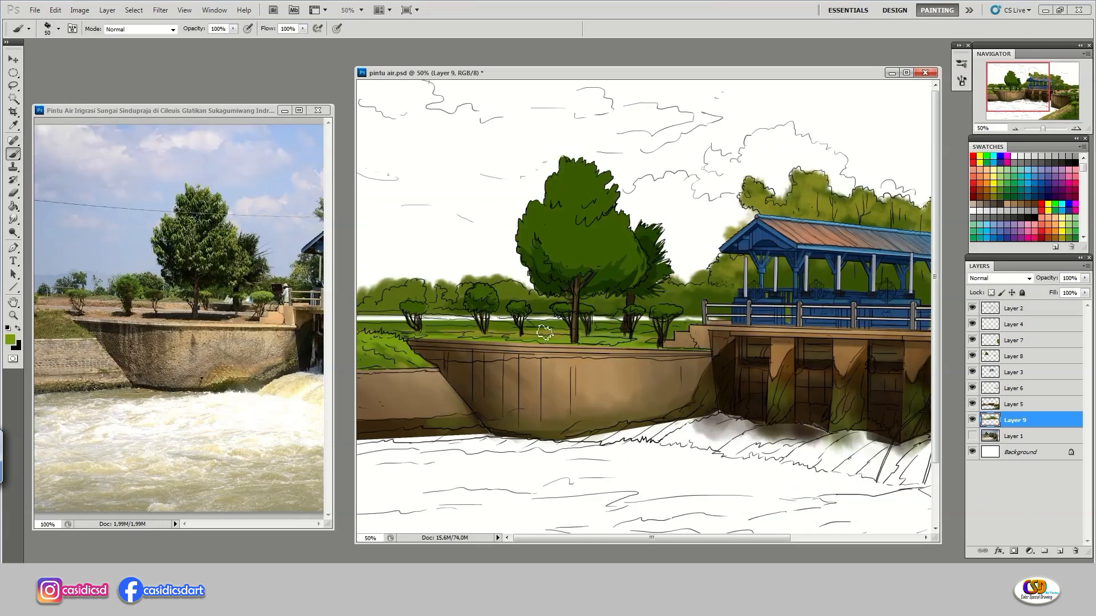
Pick a grayish brown, reduce the brush to 20 and paint the narrow strip behind the bushes on Layer 9
key("p")
left_click_drag(360, 321, 361, 321)
key("b")
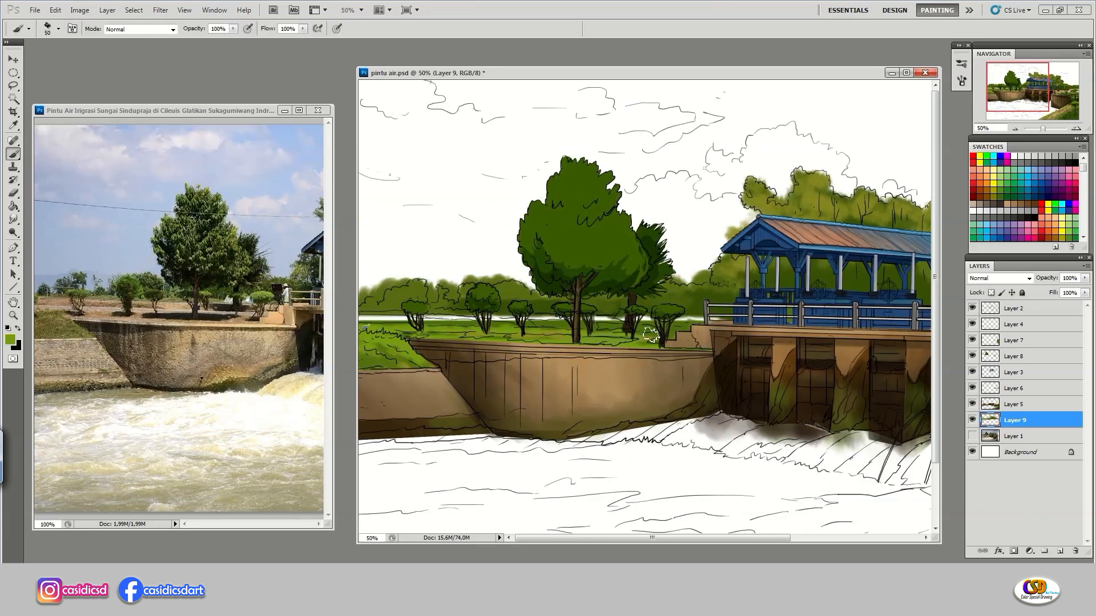
left_click(611, 268, "alt")
key("bracketleft")
key("bracketleft")
key("bracketleft")
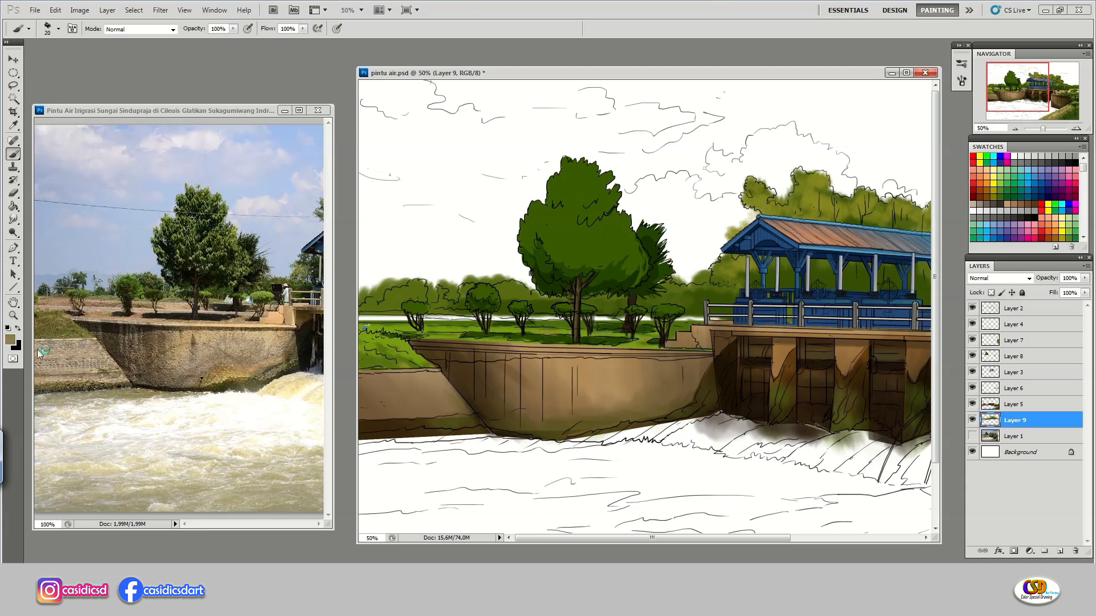
left_click(565, 237)
left_click(816, 178)
mouse_move(704, 319)
left_mouse_down()
mouse_move(362, 320)
mouse_move(478, 316)
left_mouse_up()
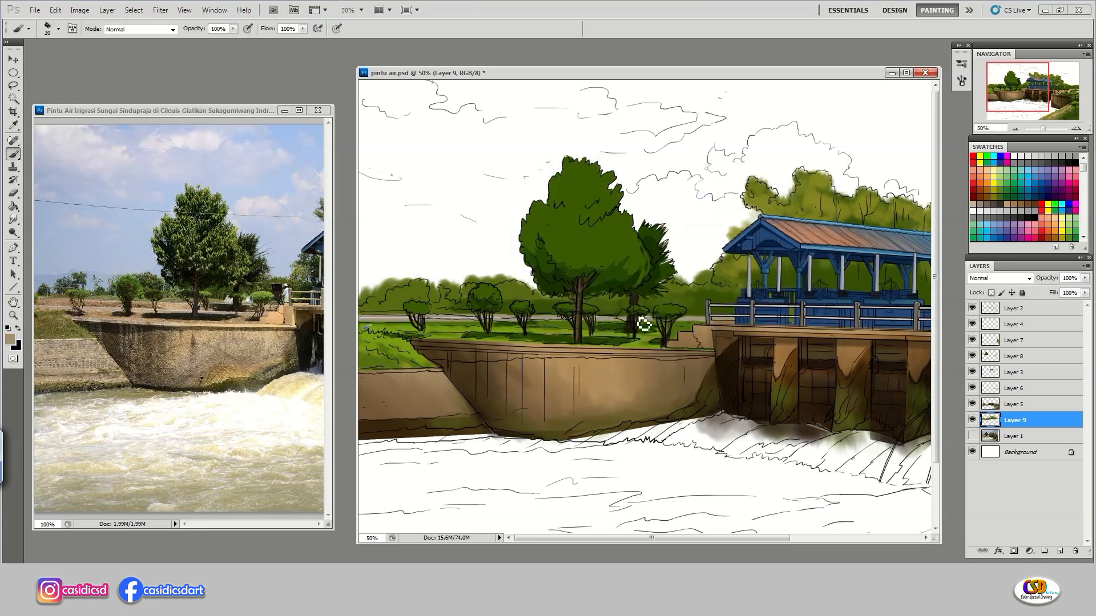
Sample green and, with an enlarged brush, add lighter and darker foliage tones to the background trees on Layer 9
left_click(483, 314, "alt")
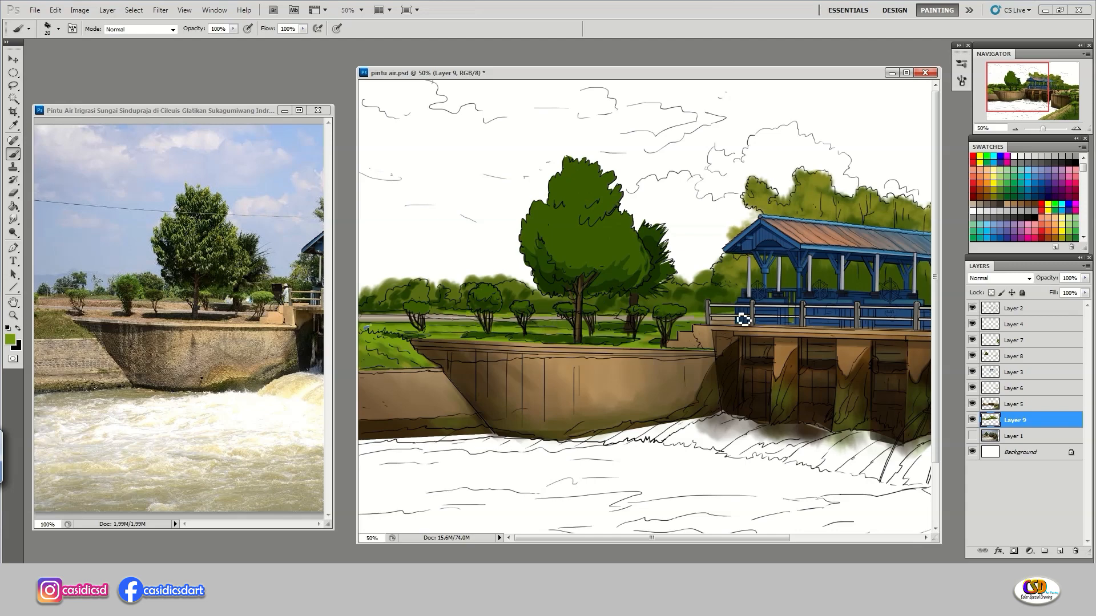
mouse_move(742, 343)
left_mouse_down()
mouse_move(471, 342)
mouse_move(472, 281)
left_mouse_up()
left_click_drag(913, 269, 878, 272)
key("bracketright")
key("bracketright")
mouse_move(783, 227)
left_mouse_down()
mouse_move(742, 224)
mouse_move(733, 158)
left_mouse_up()
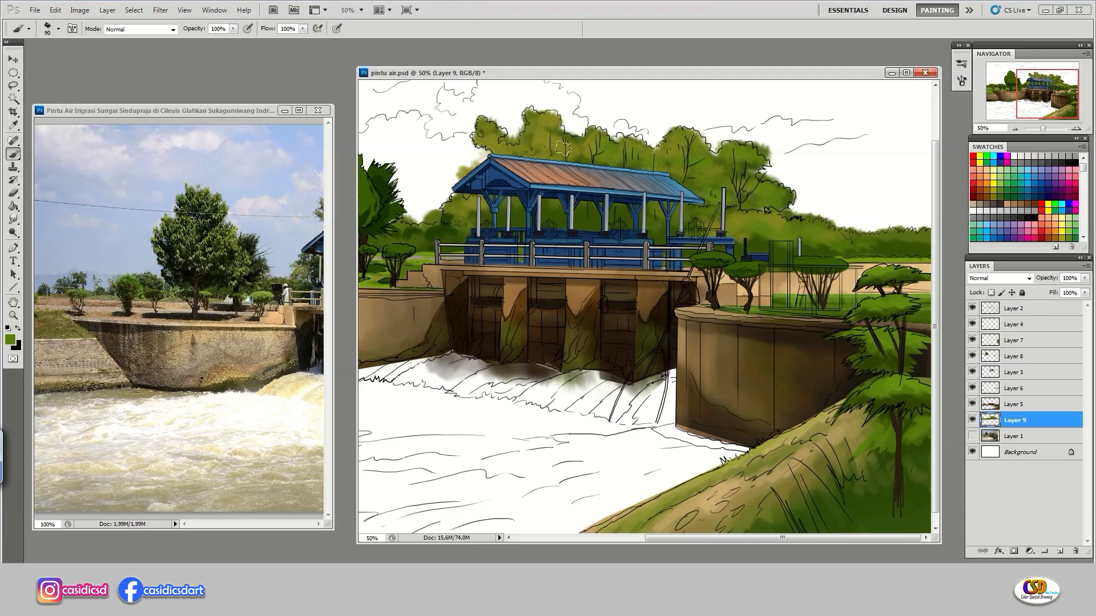
left_click_drag(556, 115, 547, 115)
left_click_drag(909, 240, 912, 227)
Switch to Layer 8 and pick a brighter green for highlighting the big left tree and the bushes
left_click(1013, 356)
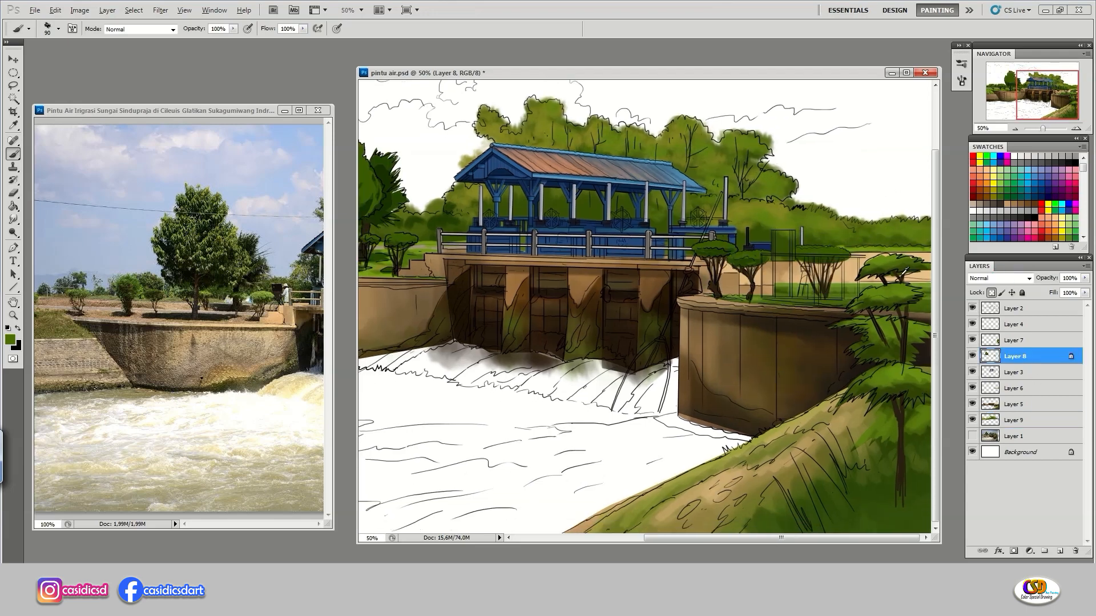
left_click(10, 339)
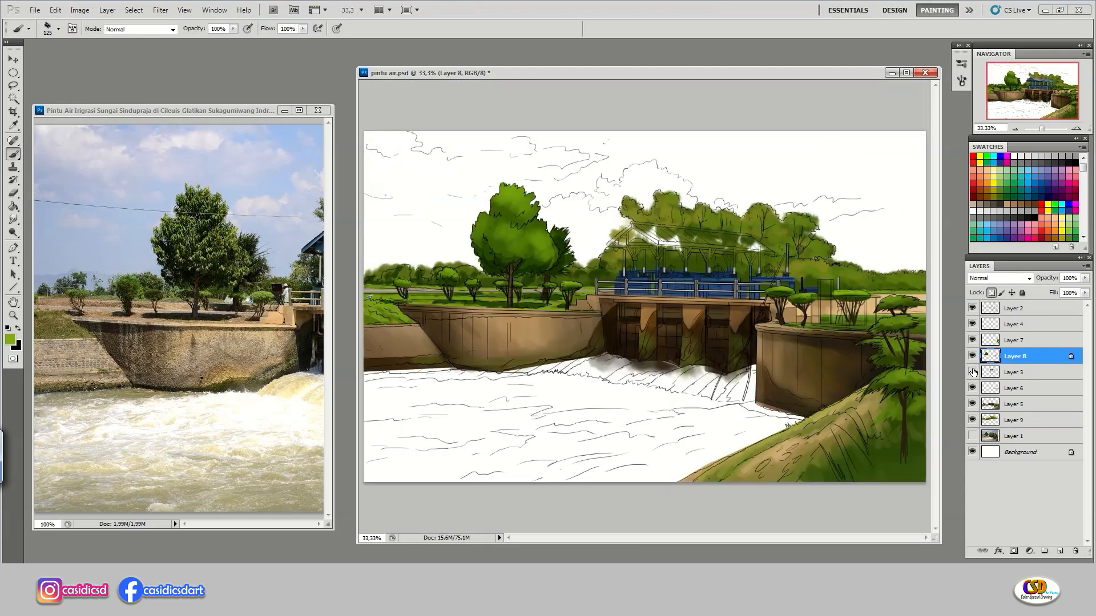
Toggle Layers 3 and 5 to identify their contents and add a new layer directly above Layer 5 for the water
left_click(971, 372)
left_click(972, 404)
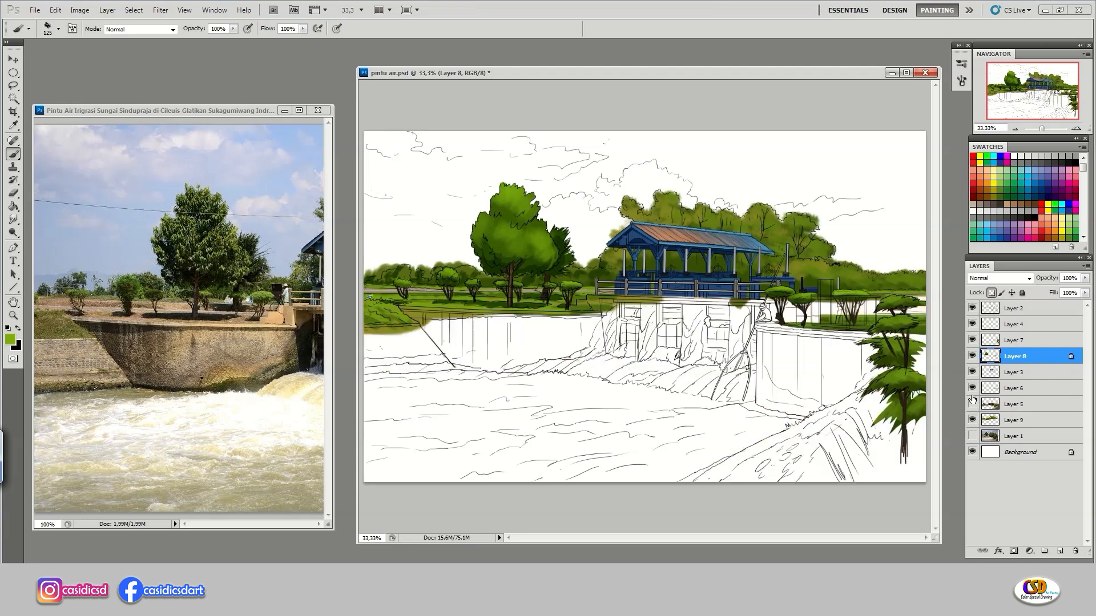
left_click(972, 404)
left_click(1013, 404)
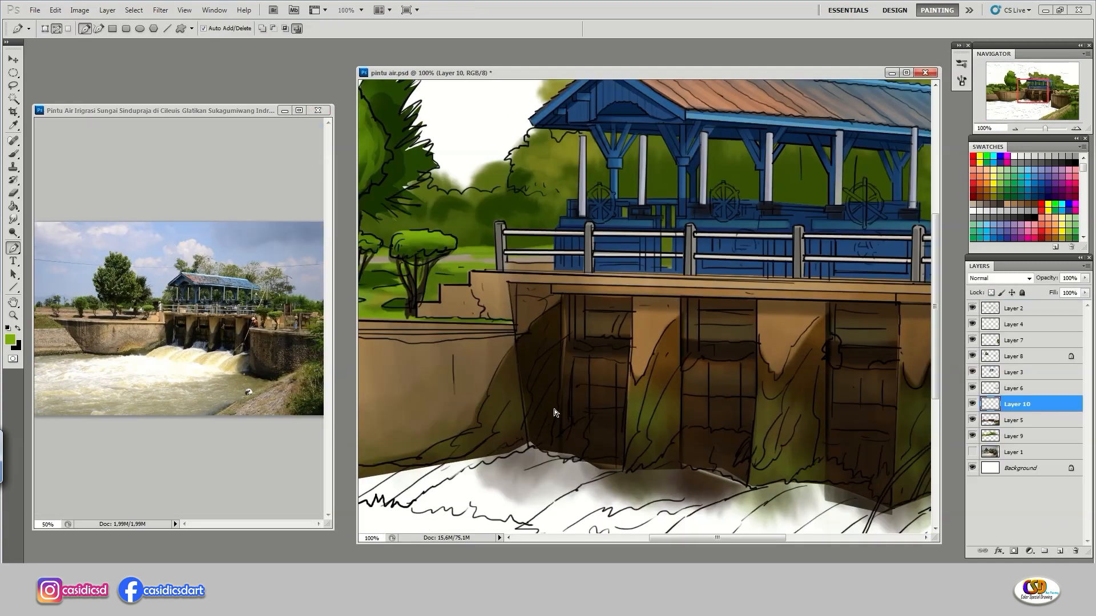
scroll(481, 383, "down", 5)
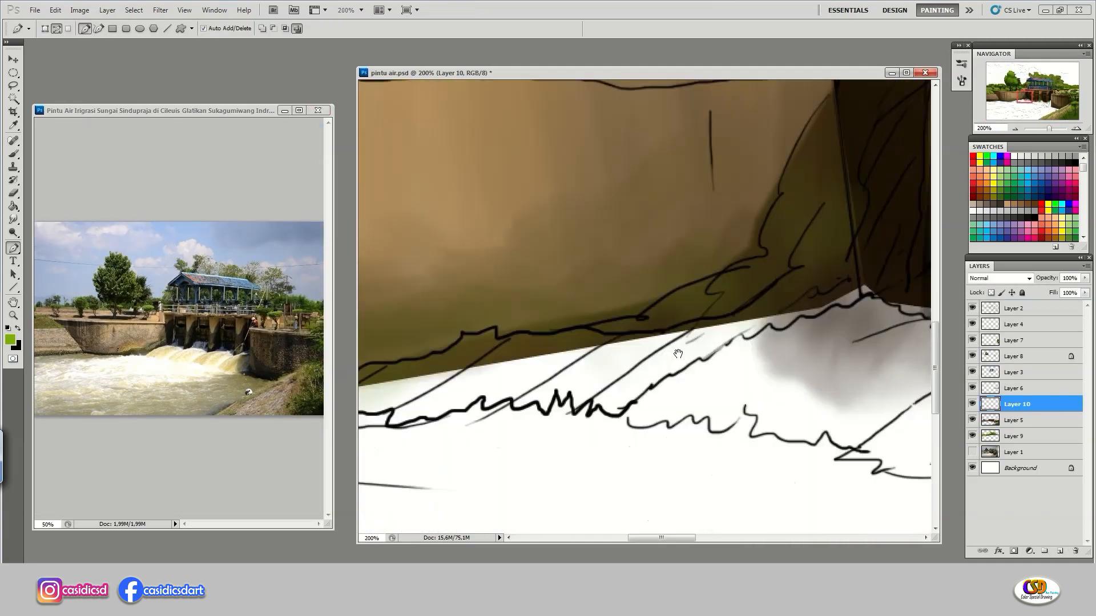
scroll(509, 345, "up", 2)
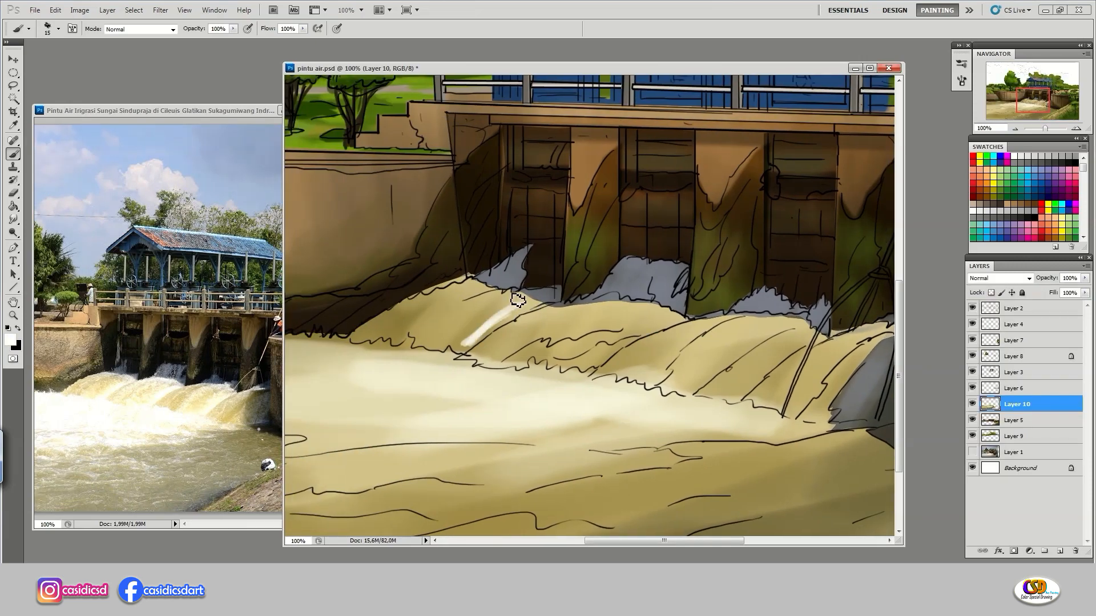
Paint near-white foam streaks down the water falling from the gates on Layer 10, using a smaller brush
mouse_move(511, 302)
left_mouse_down()
mouse_move(467, 338)
mouse_move(522, 301)
mouse_move(433, 305)
mouse_move(439, 349)
left_mouse_up()
left_click(10, 340)
left_click(562, 199)
left_click(792, 188)
key("bracketleft")
mouse_move(465, 295)
left_mouse_down()
mouse_move(565, 342)
mouse_move(639, 348)
mouse_move(665, 314)
mouse_move(560, 310)
left_mouse_up()
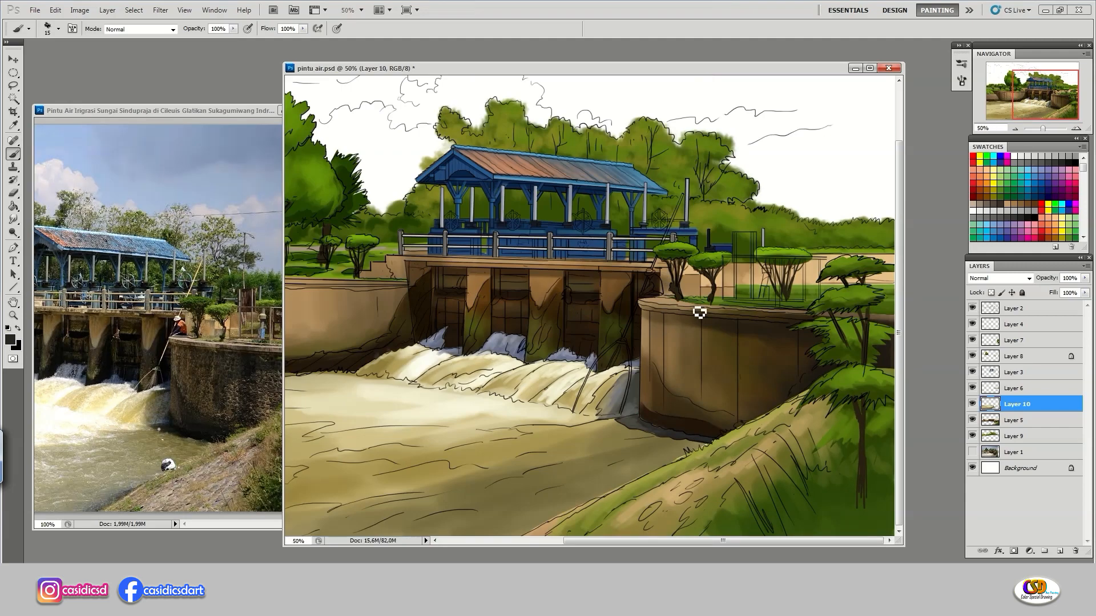
Toggle Layer 10's visibility to check the painted water and compare the picture with the reference photo
key("ctrl+minus")
left_click(971, 404)
left_click(972, 404)
key("ctrl+plus")
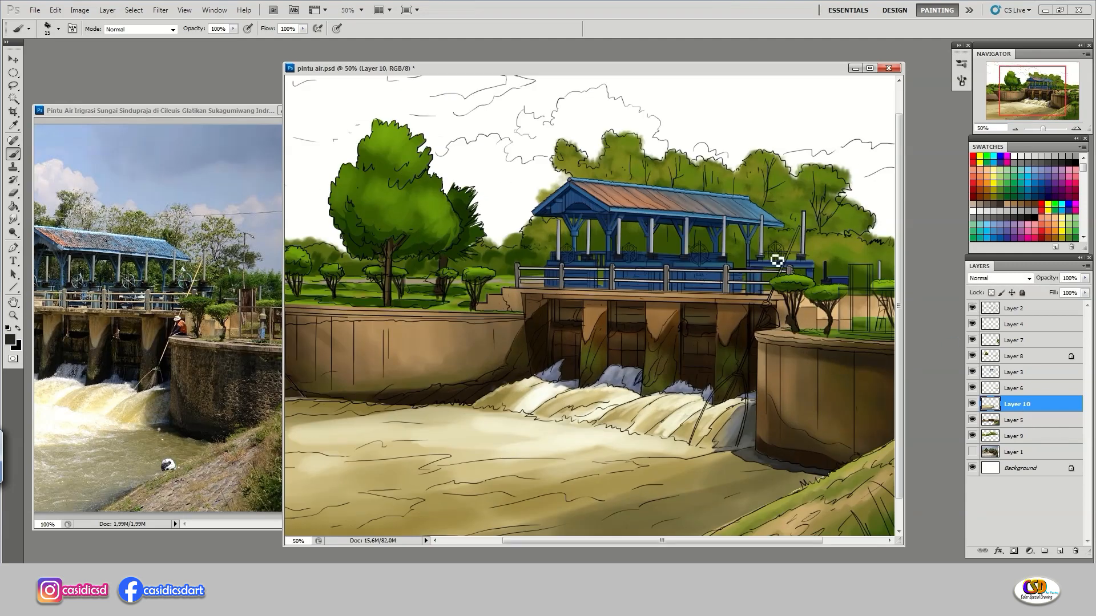
left_click(228, 446)
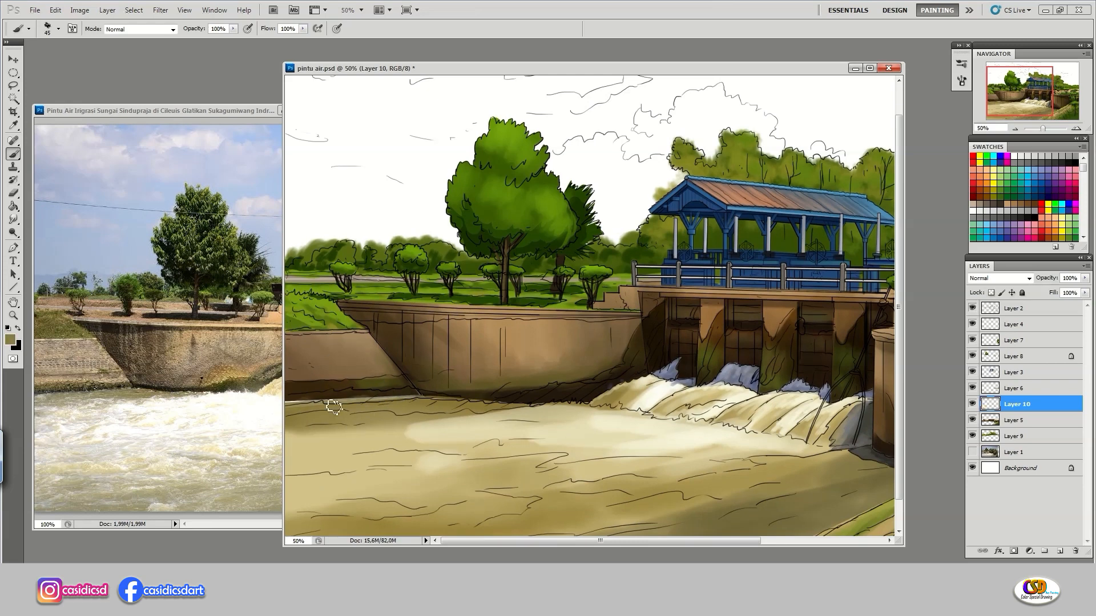
Clear the selection and paint over the white gap at the foot of the low left bank wall on Layer 5
key("l")
key("ctrl+d")
left_click(1023, 421)
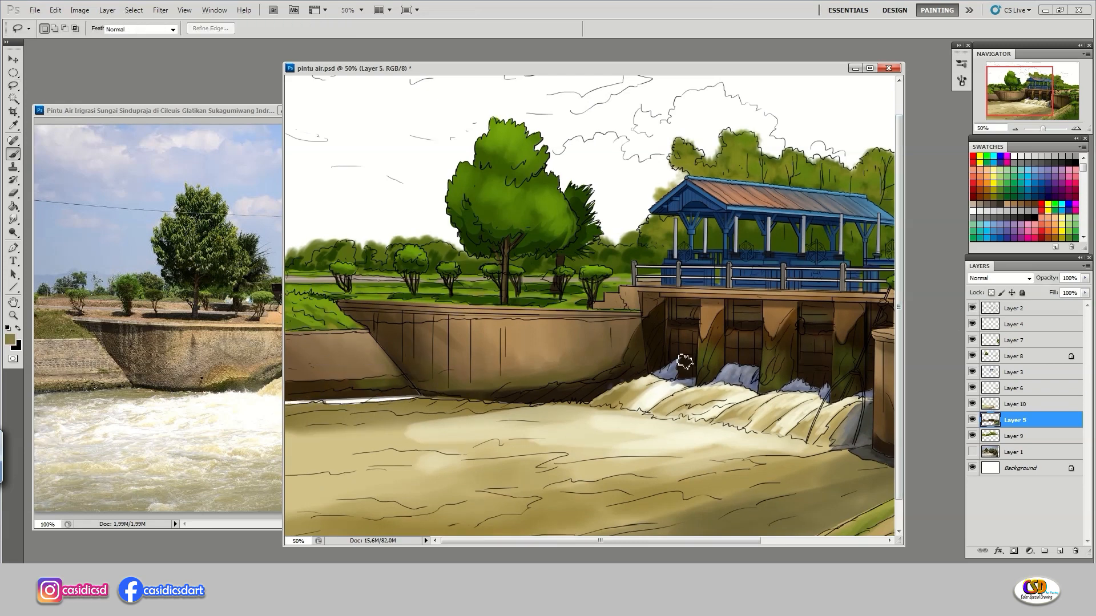
key("b")
left_click_drag(292, 402, 393, 397)
Sample a dark olive brown and shade the base and left corner of the curved left wall on Layer 5
left_click(537, 392, "alt")
left_click_drag(591, 387, 622, 370)
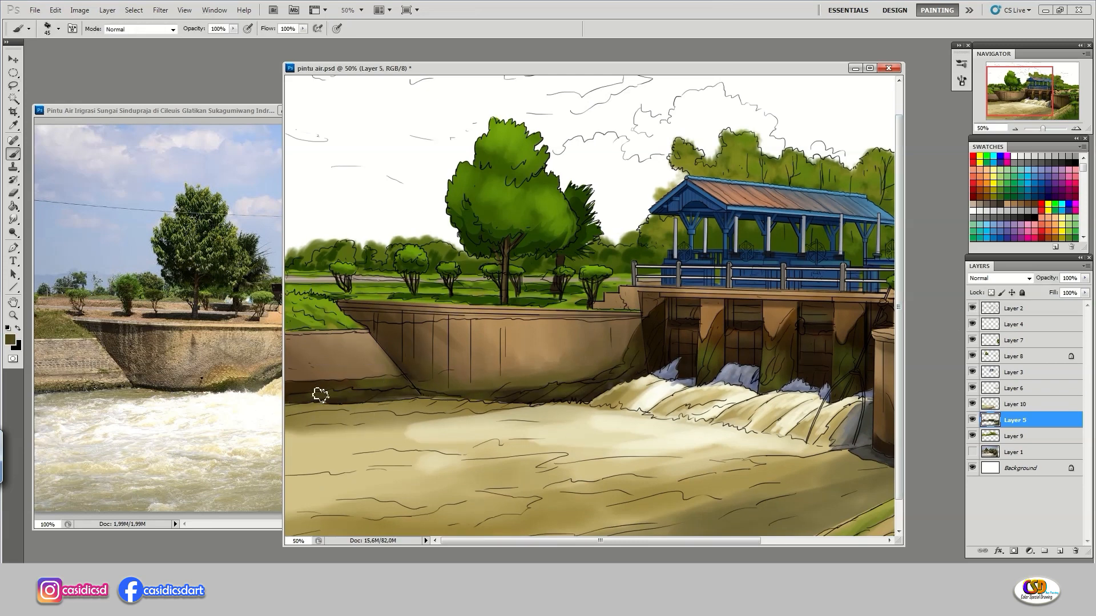
mouse_move(409, 337)
left_mouse_down()
mouse_move(393, 352)
mouse_move(536, 319)
mouse_move(465, 318)
left_mouse_up()
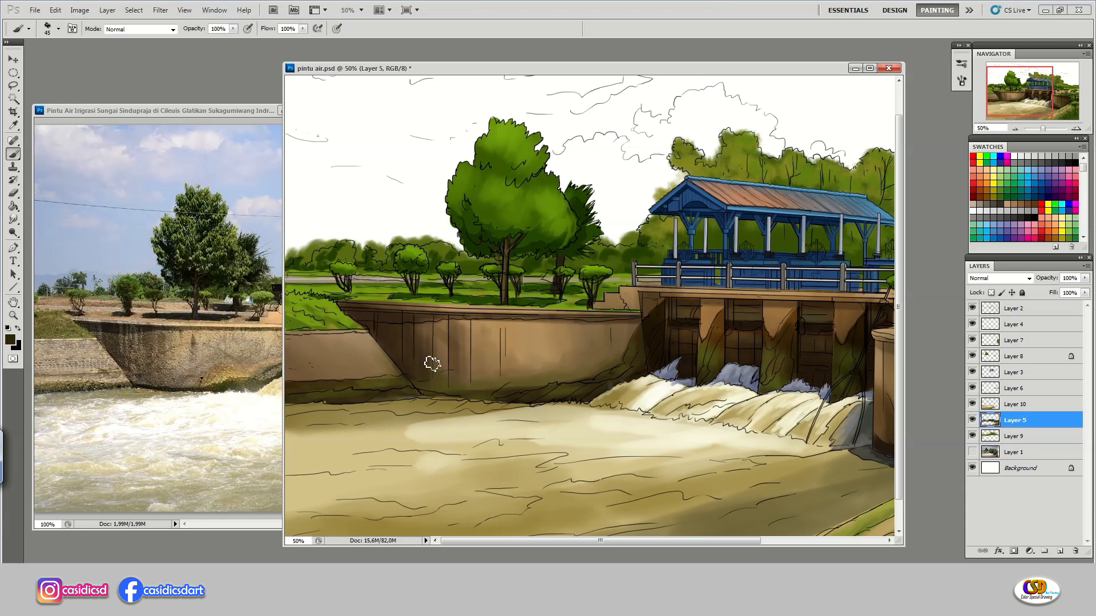
Sample browns from the curved left wall and blend darker shading across its face on Layer 5
scroll(428, 362, "up", 1)
left_click(496, 313, "alt")
left_click(399, 314, "alt")
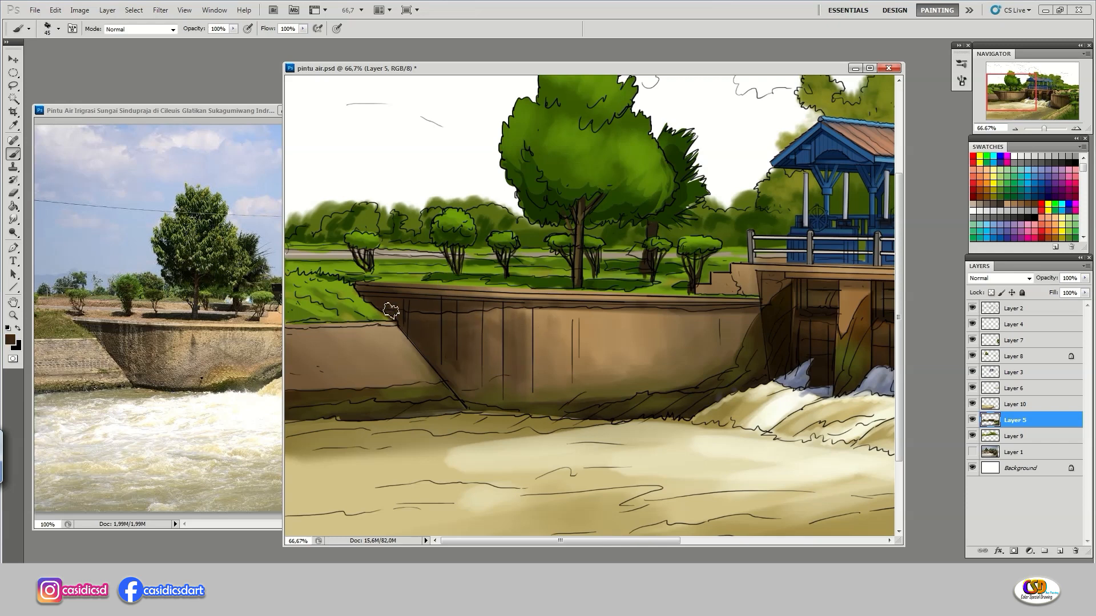
left_click_drag(501, 364, 676, 335)
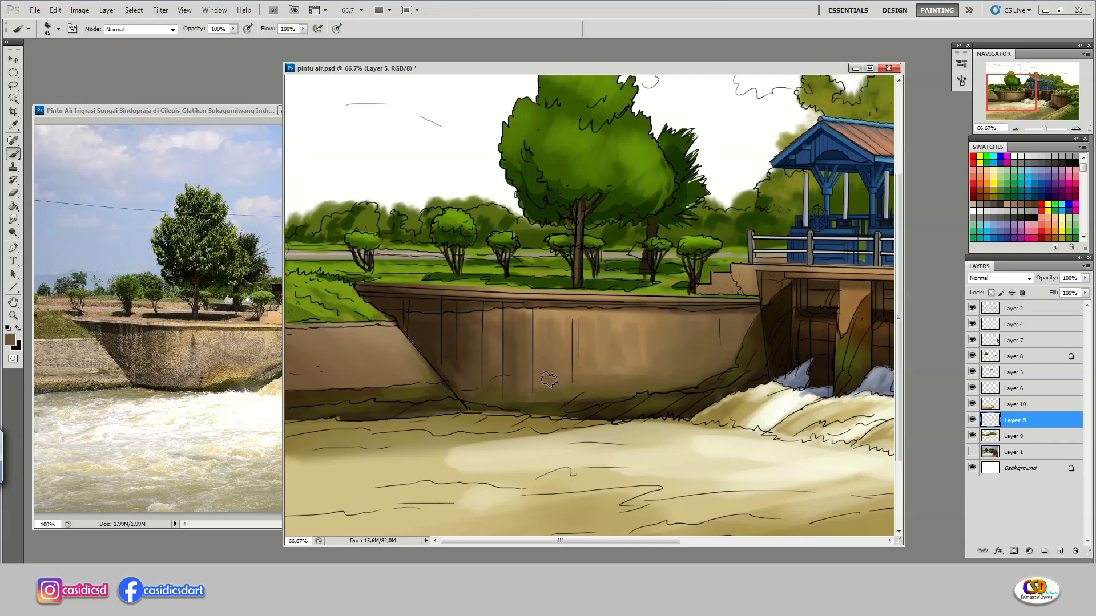
left_click_drag(539, 317, 750, 316)
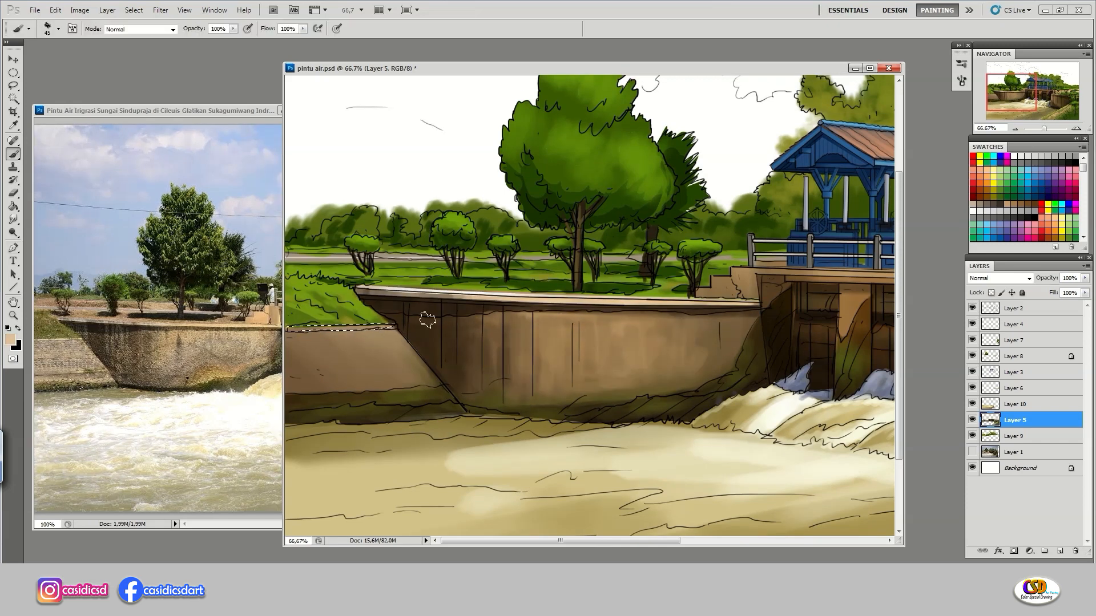
Outline the low left bank wall with the Pen tool as a selection and paint its face a lighter brown
key("p")
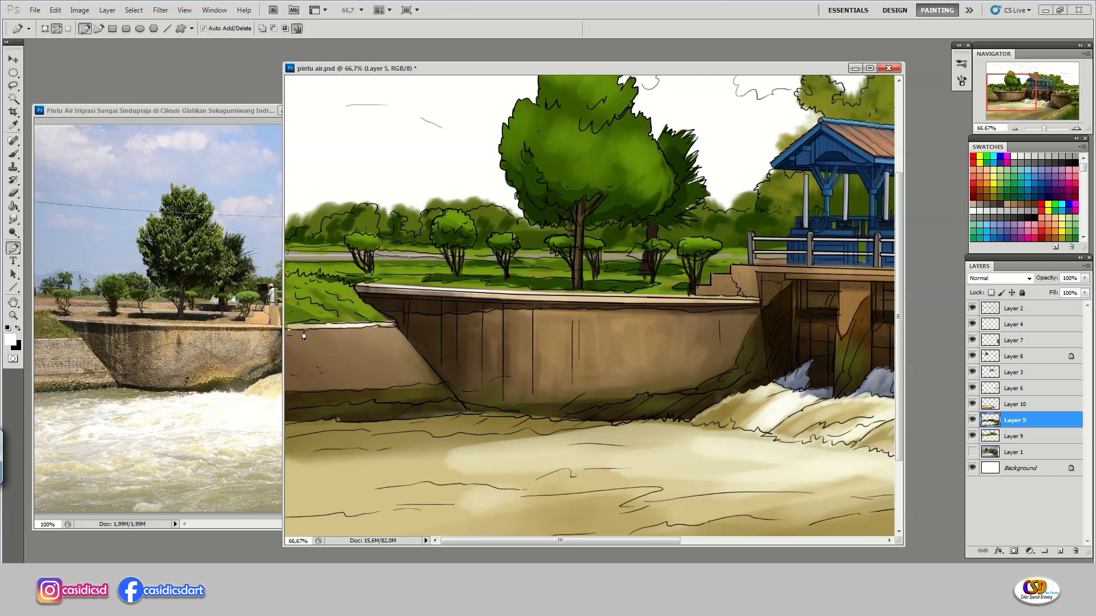
left_click(342, 421)
key("ctrl+Return")
key("b")
left_click(358, 361, "alt")
left_click(10, 340)
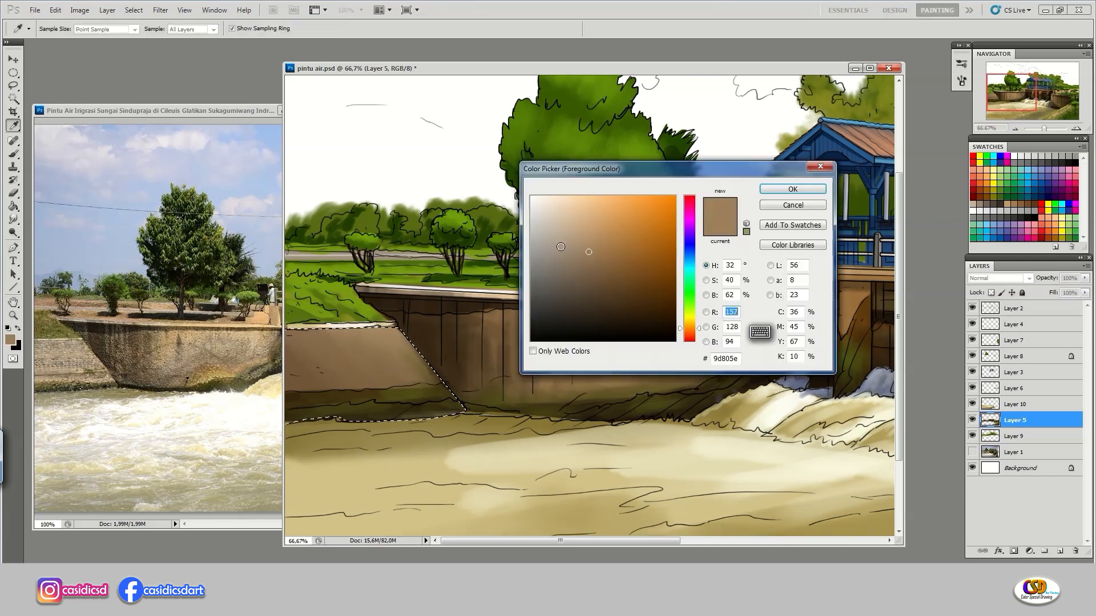
left_click(576, 233)
left_click(792, 188)
mouse_move(400, 374)
left_mouse_down()
mouse_move(343, 327)
mouse_move(306, 374)
mouse_move(425, 379)
mouse_move(311, 377)
left_mouse_up()
Switch to a hard 15 px brush and paint short stone-texture strokes over the low left wall and the curved wall
left_click(394, 365, "alt")
left_click(961, 81)
left_click(860, 76)
left_click(962, 81)
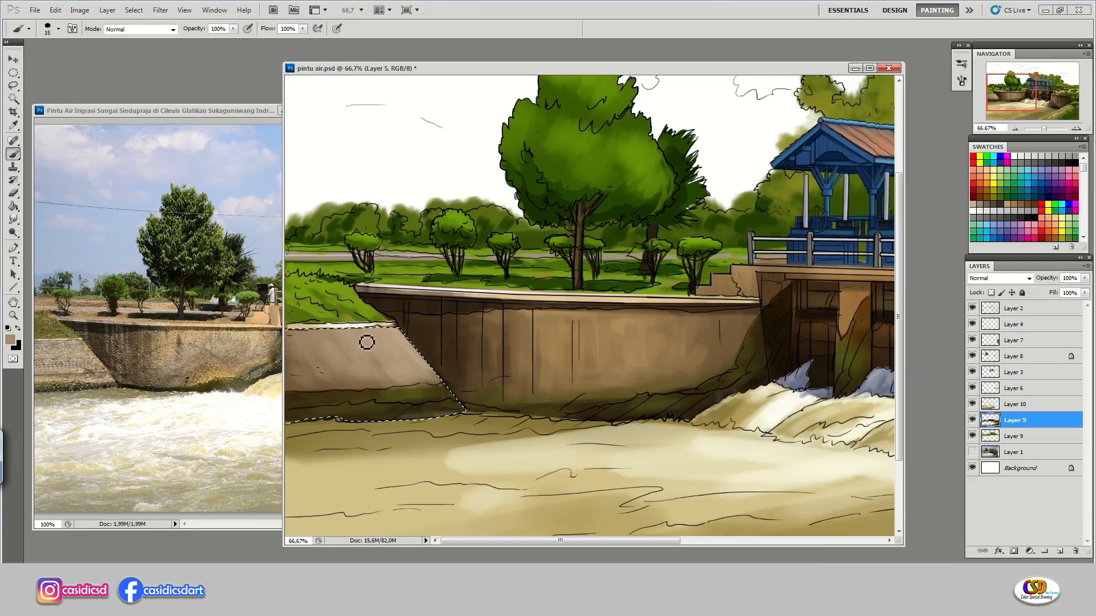
mouse_move(367, 342)
left_mouse_down()
mouse_move(337, 350)
mouse_move(391, 355)
mouse_move(401, 384)
left_mouse_up()
left_click(355, 370, "alt")
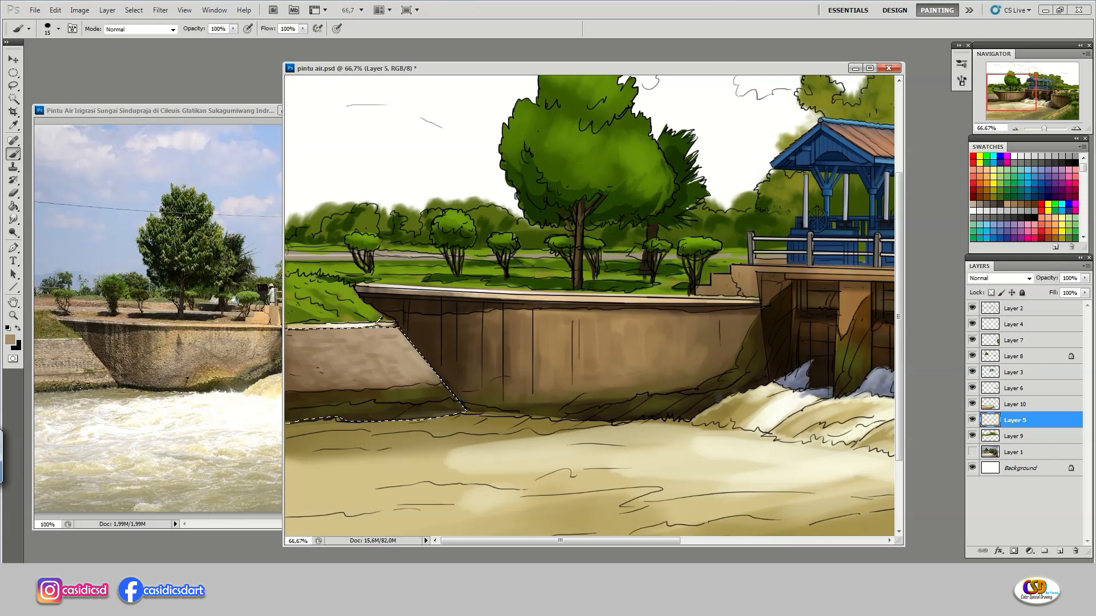
mouse_move(404, 340)
left_mouse_down()
mouse_move(385, 353)
mouse_move(360, 346)
mouse_move(423, 375)
left_mouse_up()
left_click(386, 326, "alt")
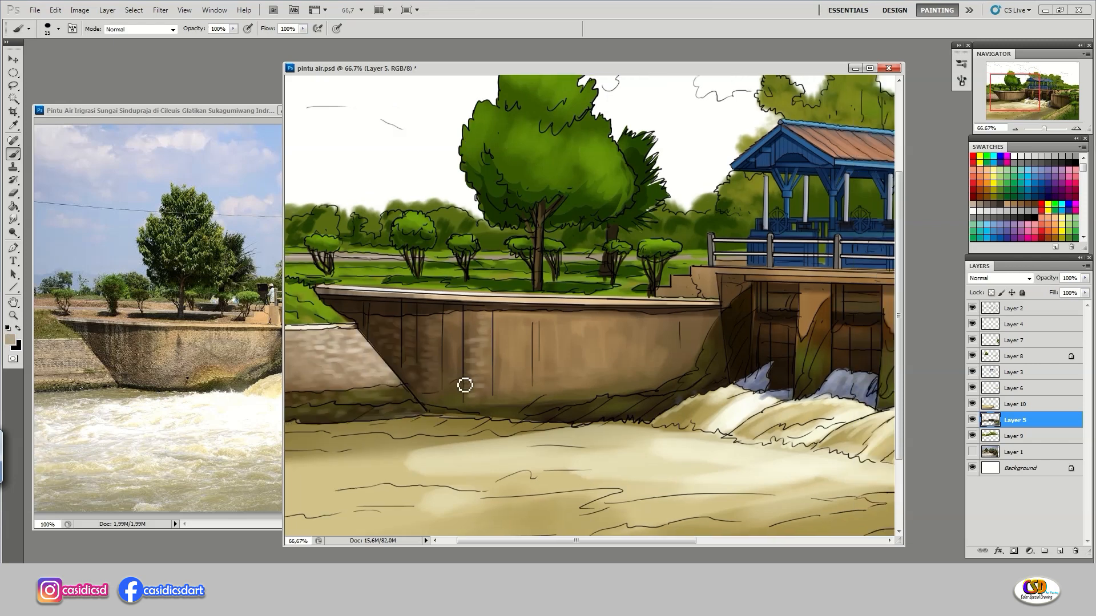
mouse_move(465, 384)
left_mouse_down()
mouse_move(473, 334)
mouse_move(448, 365)
left_mouse_up()
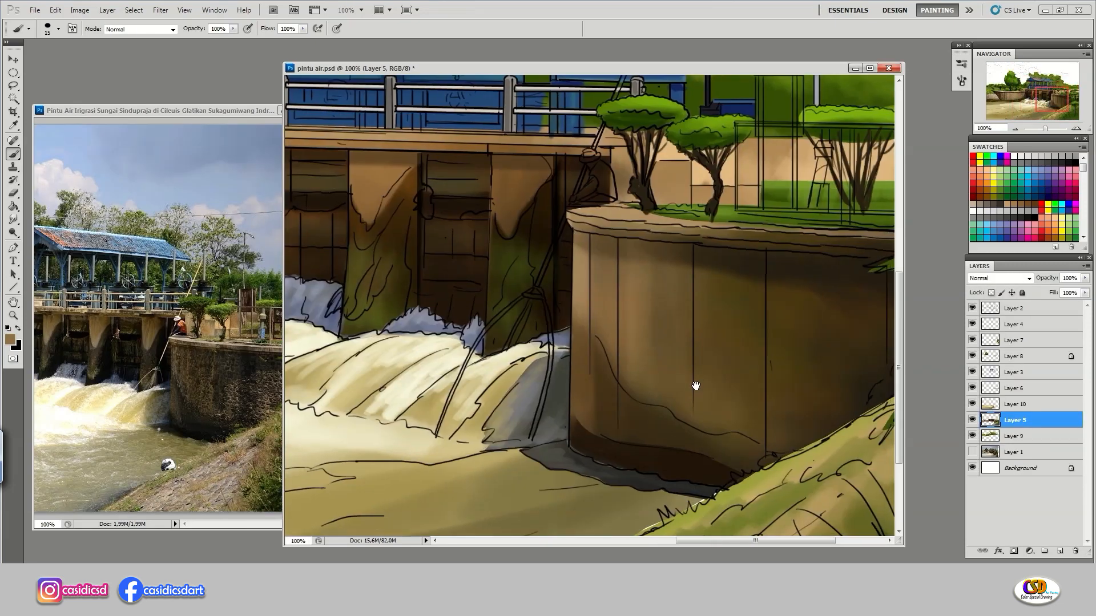
Sample a dark brown and paint short stone-texture strokes over the face of the curved right wall on Layer 5
left_click(574, 438, "alt")
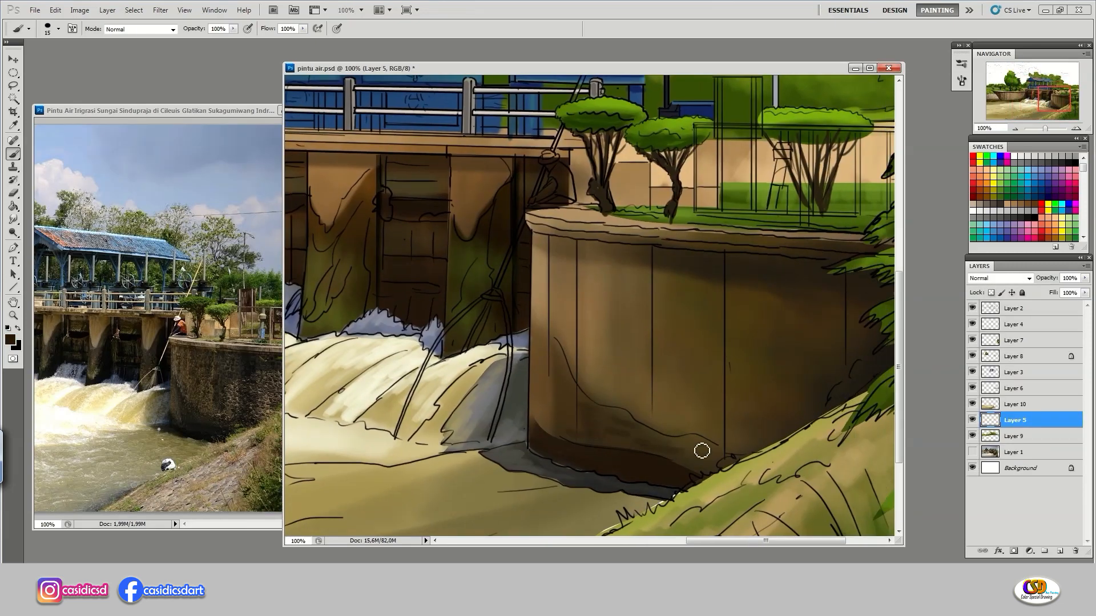
left_click_drag(702, 450, 678, 448)
left_click_drag(731, 457, 713, 454)
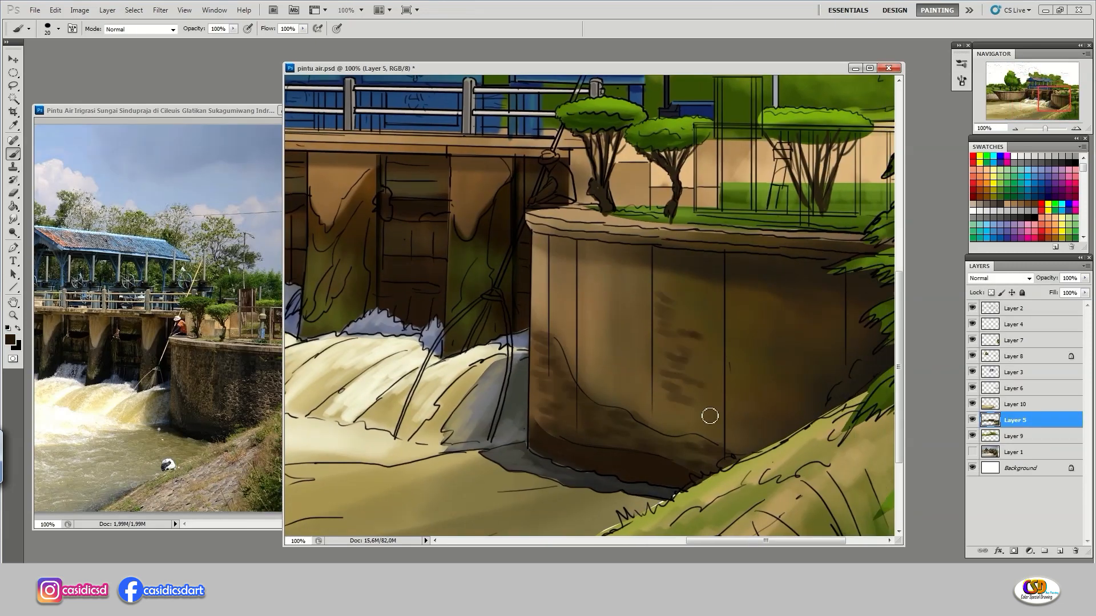
left_click_drag(662, 349, 676, 355)
left_click_drag(680, 418, 692, 415)
left_click_drag(713, 384, 695, 389)
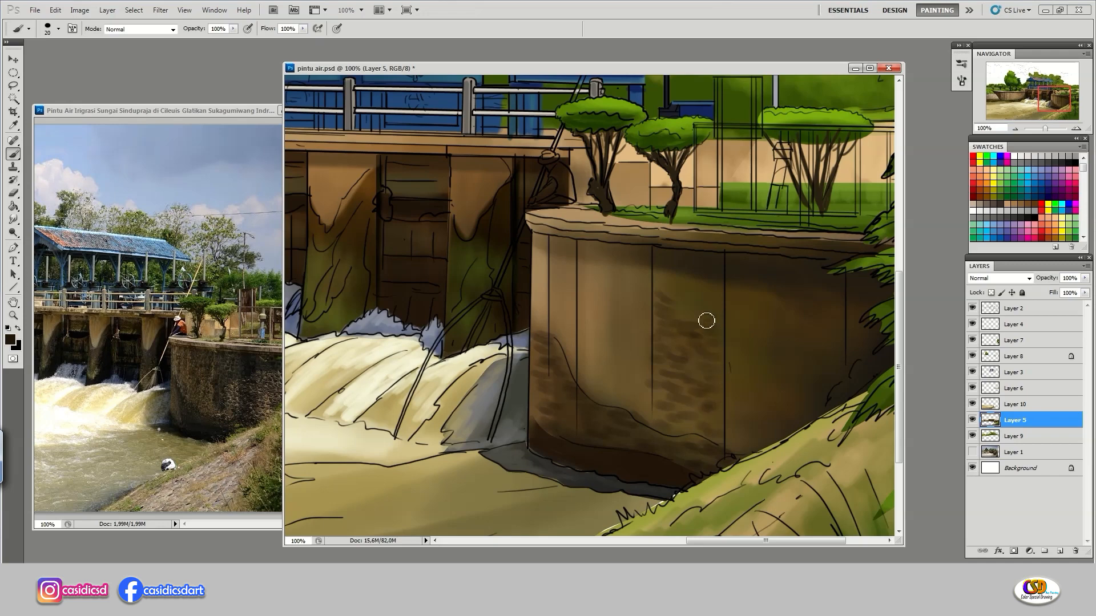
left_click_drag(667, 283, 686, 287)
left_click_drag(685, 302, 703, 298)
left_click_drag(614, 326, 629, 327)
mouse_move(613, 365)
left_mouse_down()
mouse_move(629, 370)
mouse_move(640, 399)
left_mouse_up()
left_click_drag(622, 312, 641, 314)
left_click_drag(615, 278, 635, 276)
key("bracketleft")
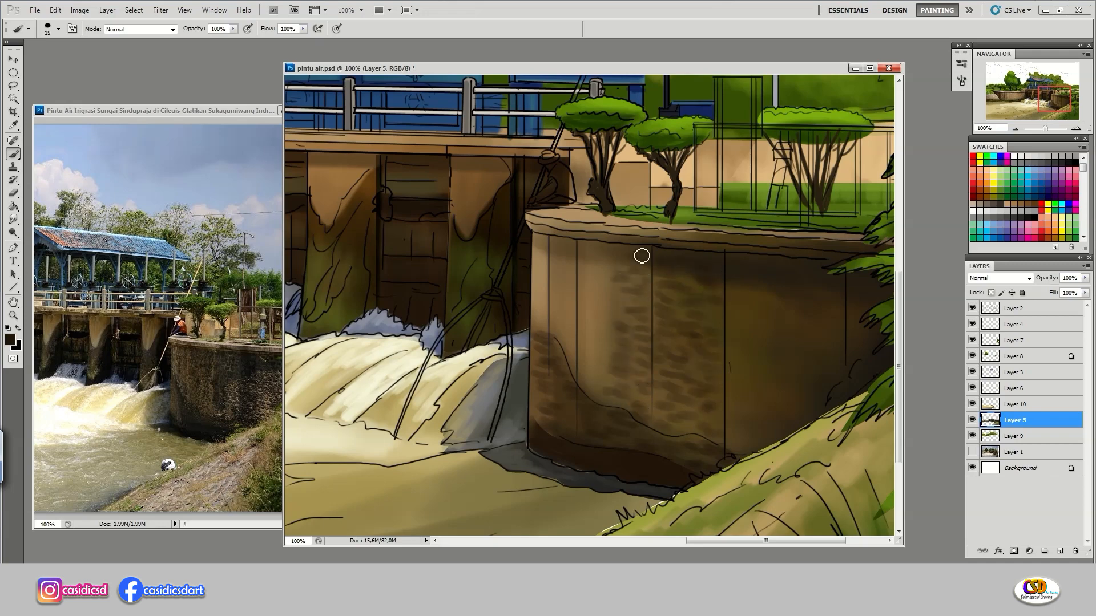
left_click_drag(593, 403, 613, 405)
left_click_drag(580, 371, 604, 372)
mouse_move(583, 339)
left_mouse_down()
mouse_move(604, 351)
mouse_move(595, 352)
left_mouse_up()
left_click_drag(556, 320, 573, 326)
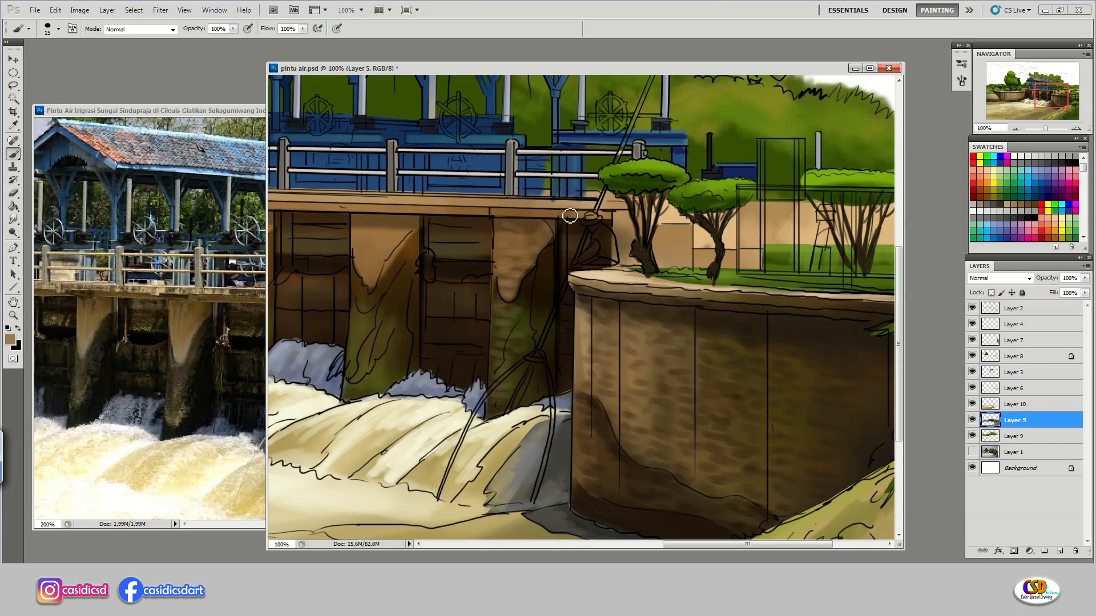
Paint short light-brown texture strokes over the concrete pillars between the sluice gates
mouse_move(361, 305)
left_mouse_down()
mouse_move(432, 328)
mouse_move(444, 314)
left_mouse_up()
left_click_drag(427, 323, 444, 325)
left_click_drag(426, 340, 441, 343)
left_click_drag(425, 355, 439, 357)
left_click_drag(423, 367, 436, 370)
left_click_drag(492, 303, 558, 307)
mouse_move(367, 371)
left_mouse_down()
mouse_move(382, 374)
mouse_move(382, 361)
left_mouse_up()
left_click_drag(368, 341, 381, 344)
left_click_drag(366, 384, 377, 386)
left_click_drag(385, 306, 483, 324)
Sample a pale tan and a reference-photo color, and paint highlights and details on the pillars and gate openings
left_click(851, 309, "alt")
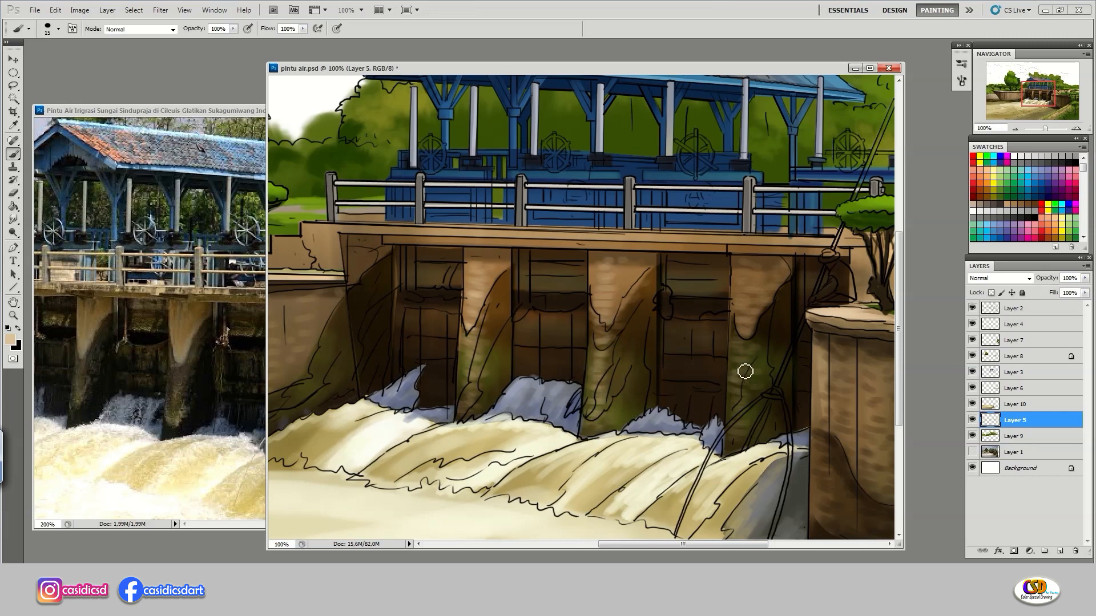
left_click_drag(362, 300, 445, 337)
left_click(118, 310, "alt")
mouse_move(357, 281)
left_mouse_down()
mouse_move(382, 291)
mouse_move(341, 307)
mouse_move(379, 308)
left_mouse_up()
mouse_move(298, 288)
left_mouse_down()
mouse_move(363, 285)
mouse_move(442, 314)
left_mouse_up()
left_click_drag(573, 267, 567, 295)
left_click_drag(573, 281, 407, 305)
left_click(575, 347, "alt")
left_click_drag(575, 348, 559, 388)
Pick a very dark brown and paint the shadow along the underside of the bridge deck with a 10 px square brush
left_click(10, 340)
left_click(662, 296)
left_click(807, 182)
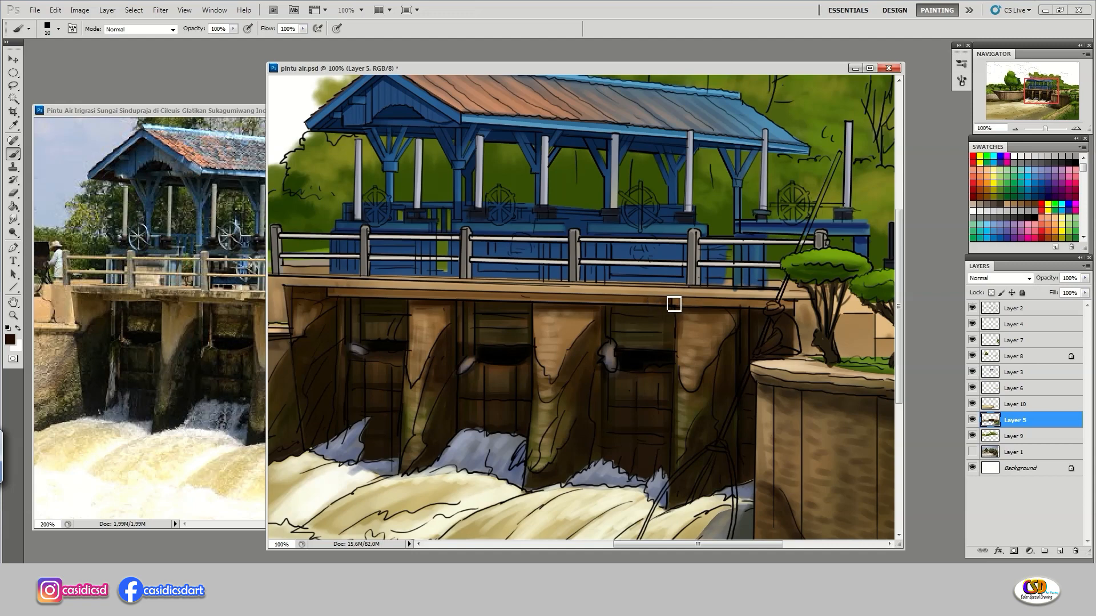
left_click_drag(673, 304, 425, 301)
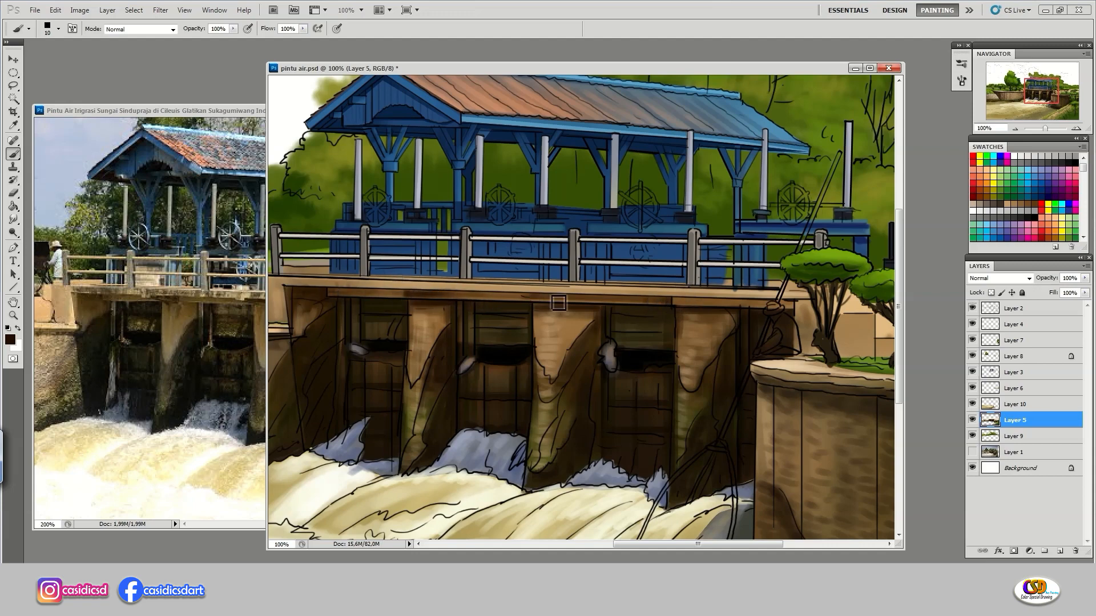
mouse_move(562, 304)
left_mouse_down()
mouse_move(430, 301)
mouse_move(677, 303)
left_mouse_up()
left_click_drag(655, 385, 585, 335)
left_click(973, 340)
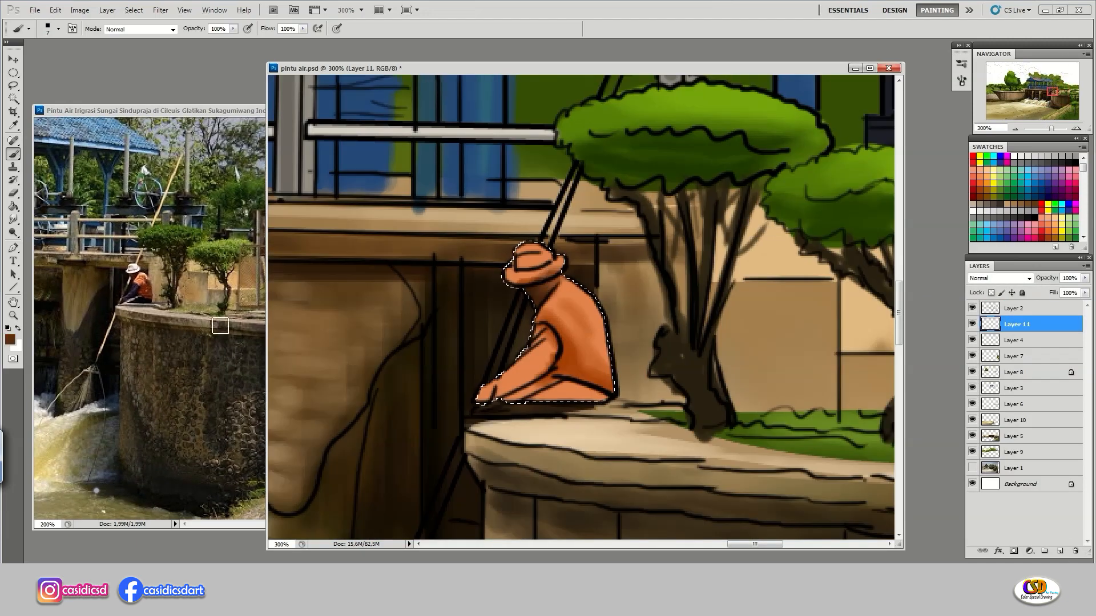
Pick a dark brown, shade the seated worker's neck and hands with a smaller brush on Layer 11, and clear the selection
left_click(10, 339)
left_click(645, 311)
left_click(806, 183)
key("bracketleft")
key("bracketleft")
key("bracketleft")
left_click_drag(543, 284, 536, 303)
left_click_drag(494, 389, 482, 398)
key("ctrl+d")
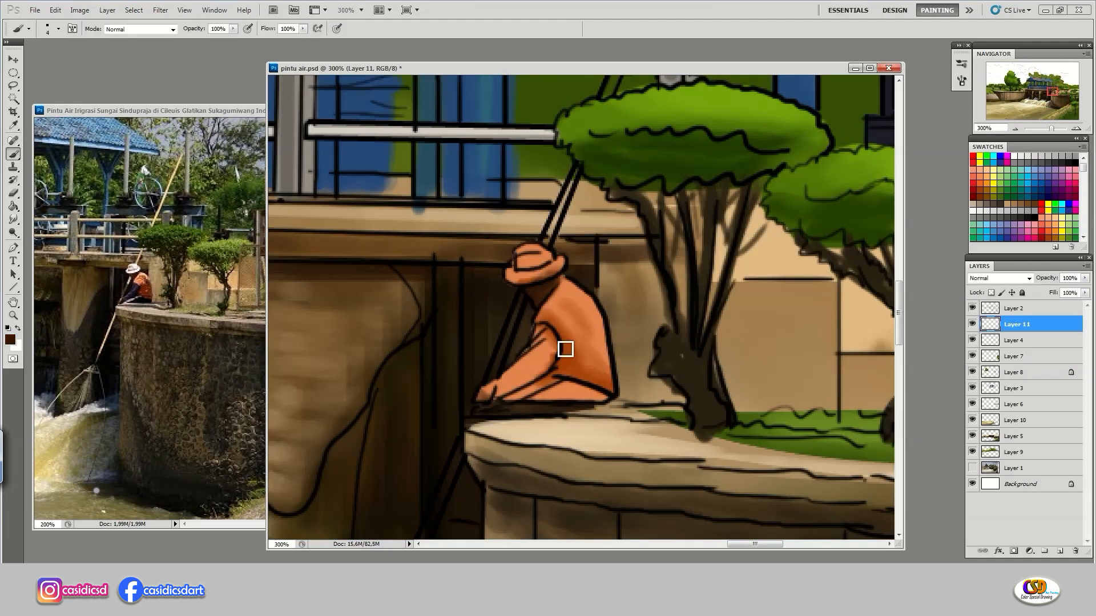
Select the seated worker's trousers with the Pen tool, paint them dark blue with a lighter blue highlight, and clear the selection
key("p")
left_click(562, 379)
left_click(509, 402)
key("ctrl+Return")
key("b")
left_click(136, 298, "alt")
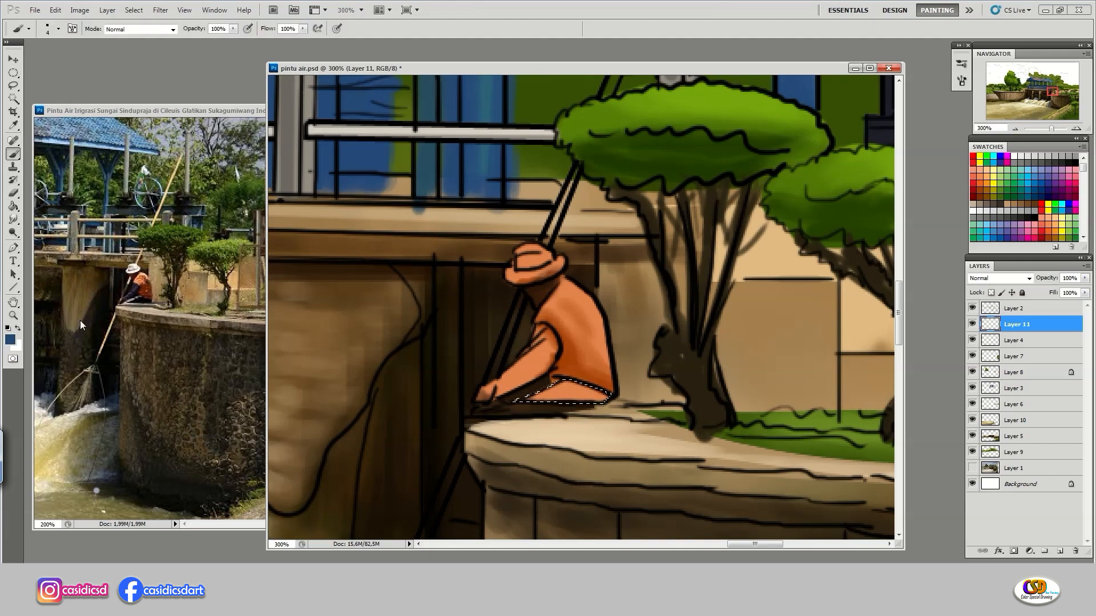
left_click(10, 340)
left_click(805, 183)
mouse_move(573, 406)
left_mouse_down()
mouse_move(618, 396)
mouse_move(566, 383)
mouse_move(576, 403)
mouse_move(549, 404)
mouse_move(555, 383)
mouse_move(527, 404)
mouse_move(550, 396)
left_mouse_up()
left_click(11, 339)
left_click(606, 259)
left_click(791, 189)
key("ctrl+d")
Select the worker's sleeve with the Pen tool, paint it navy with lighter blue highlights sampled from the trousers, and clear the selection
left_click(562, 391, "alt")
key("p")
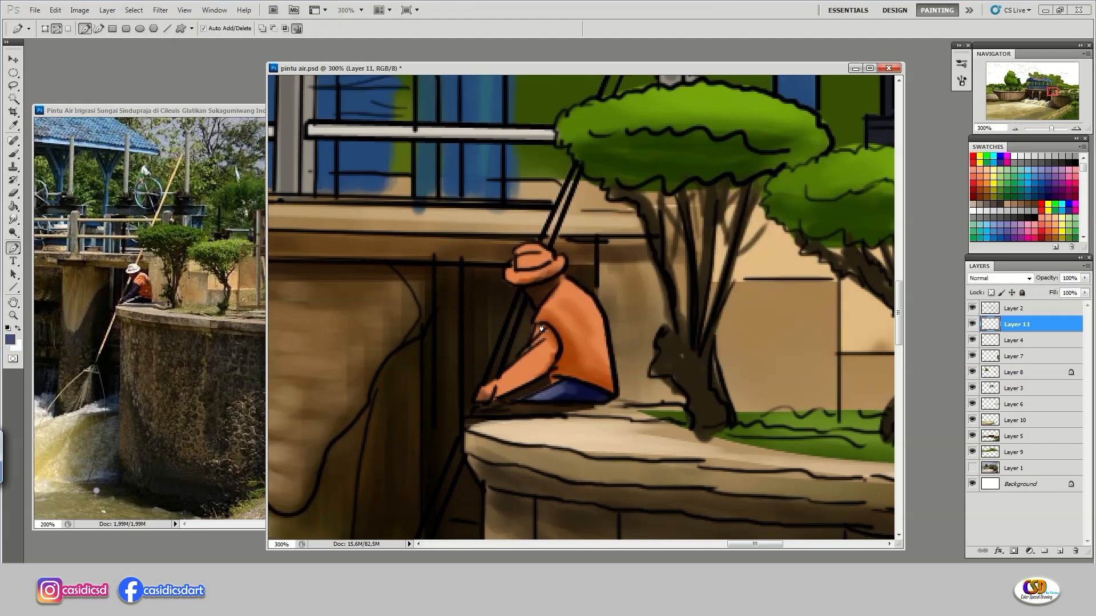
left_click(535, 323)
key("ctrl+Return")
key("b")
left_click(590, 382, "alt")
left_click_drag(545, 334, 506, 375)
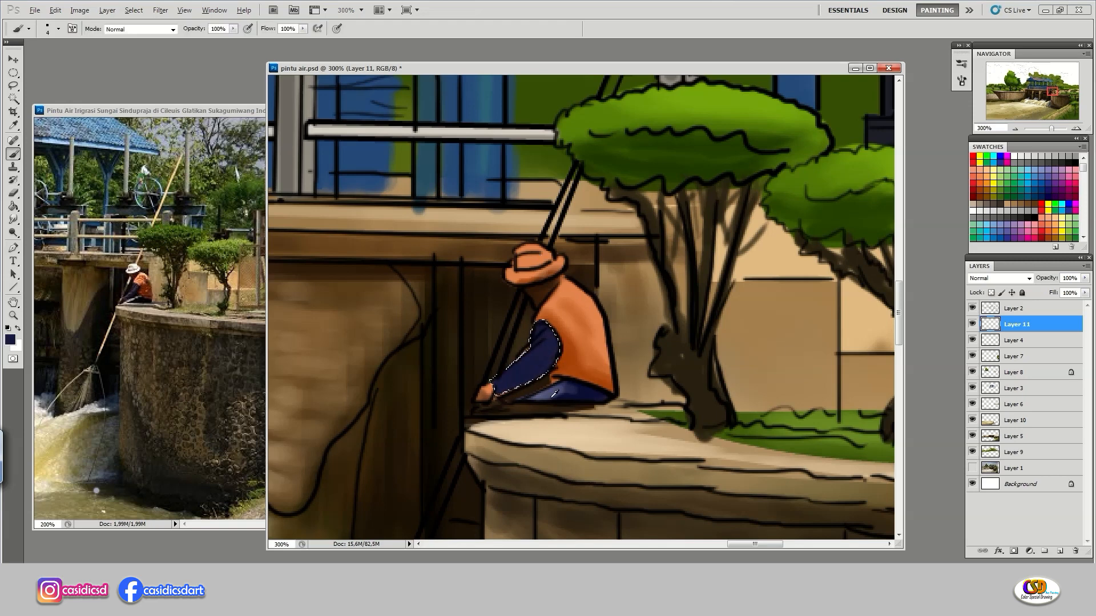
left_click(562, 390, "alt")
left_click_drag(549, 342, 514, 376)
key("ctrl+d")
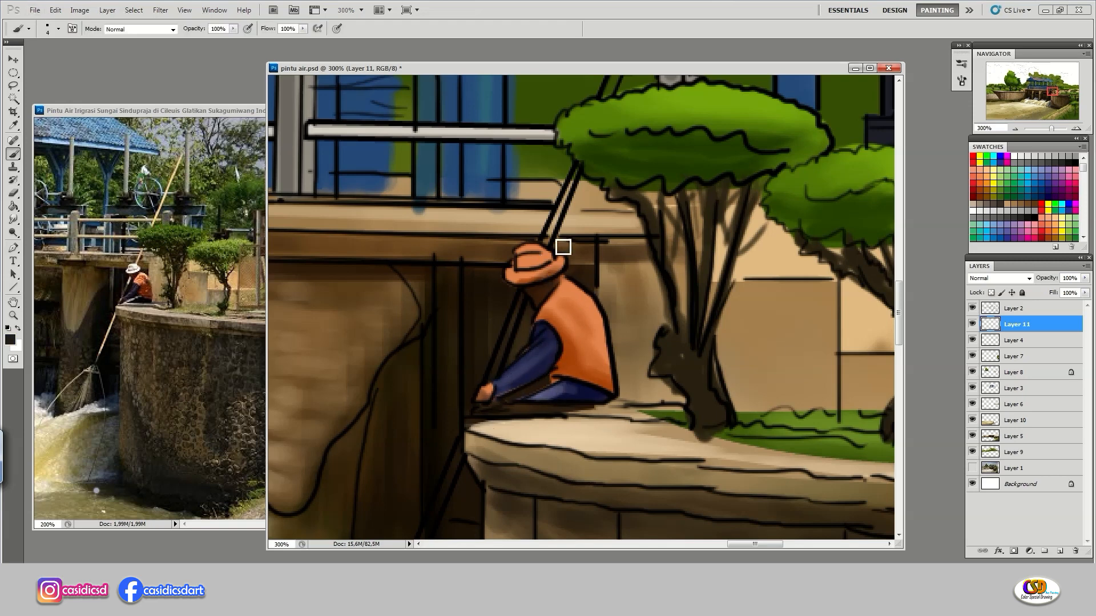
Select the worker's hat with the Pen tool, paint it white with soft shading, and clear the selection
key("p")
key("ctrl+Return")
key("d")
key("x")
key("b")
mouse_move(518, 252)
left_mouse_down()
mouse_move(552, 263)
mouse_move(561, 278)
mouse_move(514, 280)
mouse_move(551, 270)
left_mouse_up()
left_click(519, 278, "alt")
key("ctrl+d")
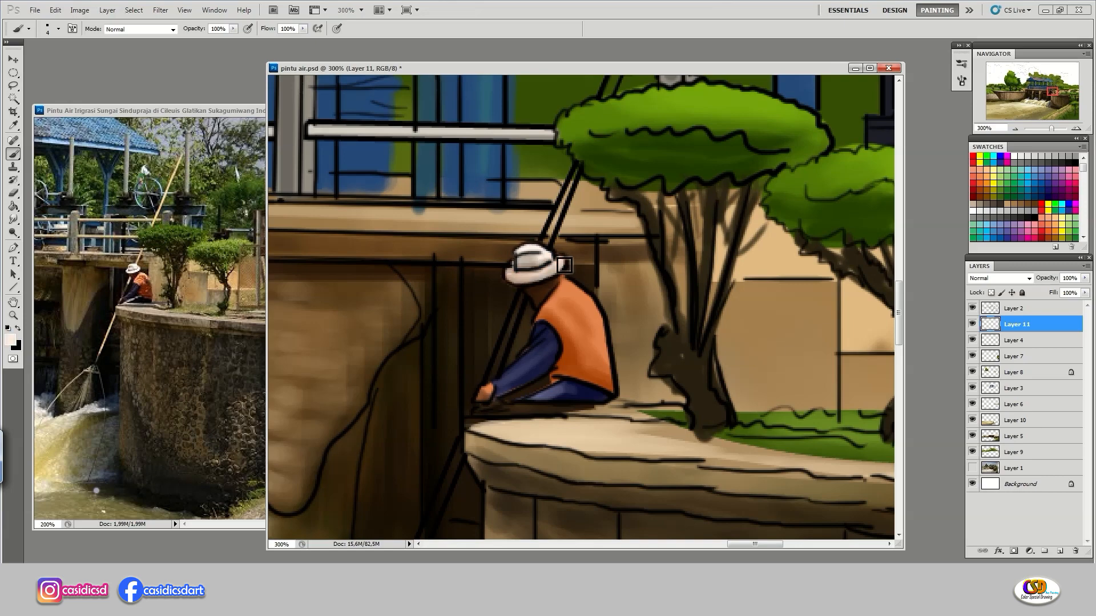
Pick a light orange, lasso highlight shapes on the shoulder of the worker's vest, and fill them
left_click(13, 341)
left_click(596, 186)
left_click(812, 179)
key("l")
left_click_drag(540, 314, 565, 280)
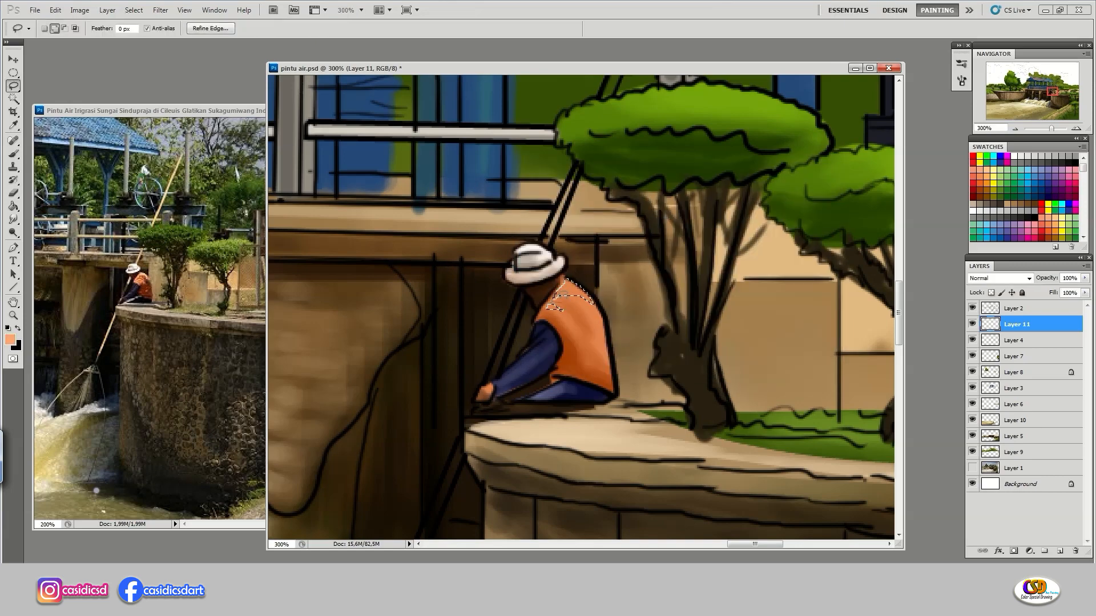
key("alt+BackSpace")
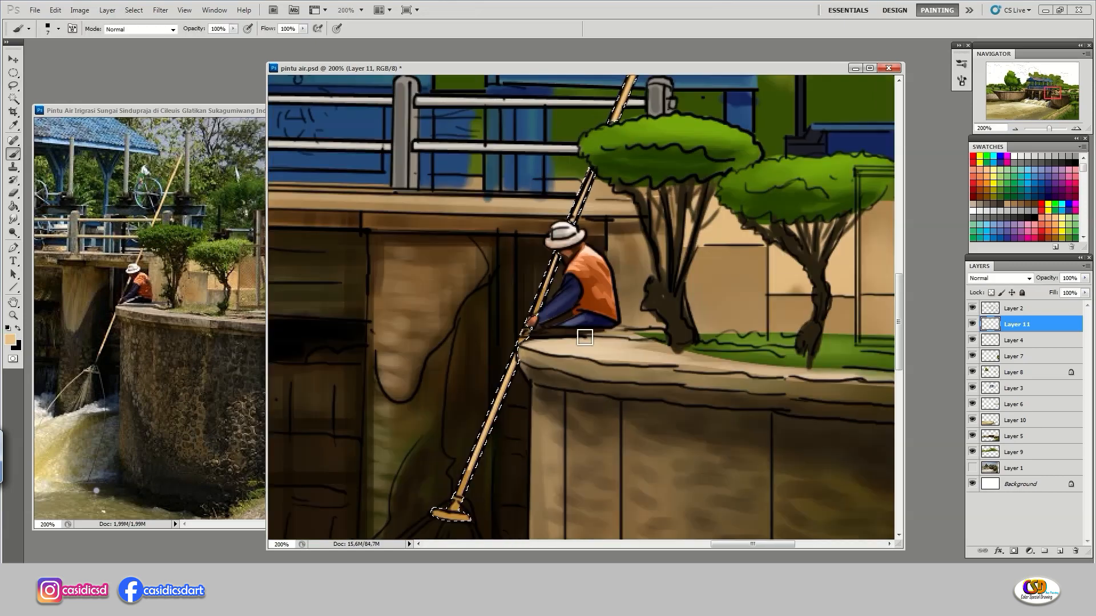
Shade the worker's long bamboo pole with dark brown along its length and clear the selection
left_click_drag(556, 254, 536, 312)
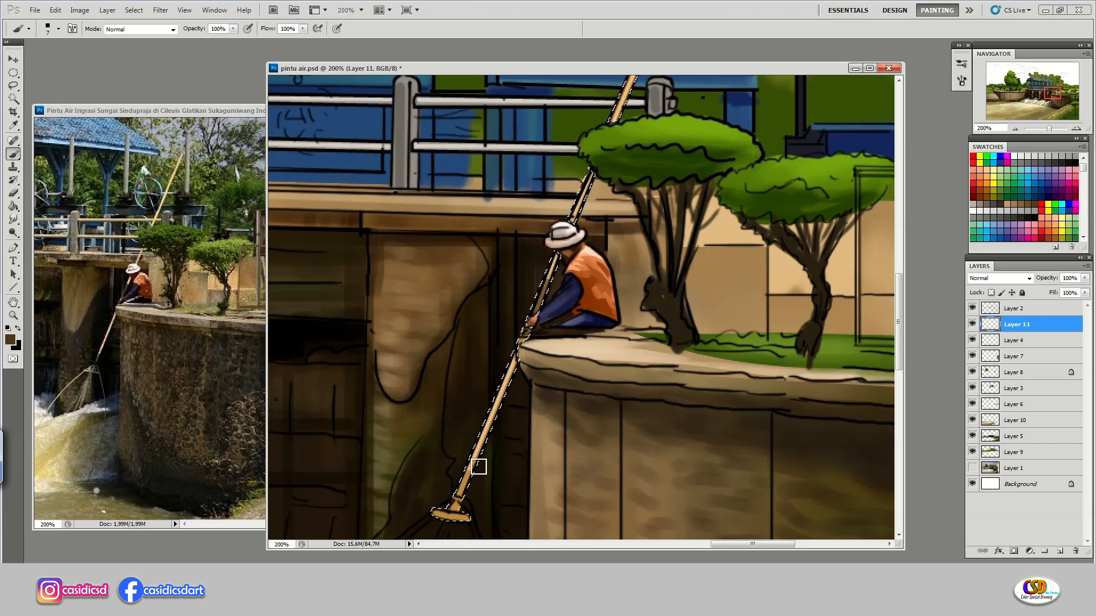
mouse_move(478, 467)
left_mouse_down()
mouse_move(461, 498)
mouse_move(538, 304)
left_mouse_up()
key("ctrl+d")
Outline the curved ribs hanging from the pole's lower end with the Pen tool and load them as a selection
mouse_move(530, 388)
left_mouse_down()
mouse_move(537, 285)
mouse_move(542, 331)
left_mouse_up()
key("p")
left_click(529, 223)
left_click_drag(541, 345, 540, 357)
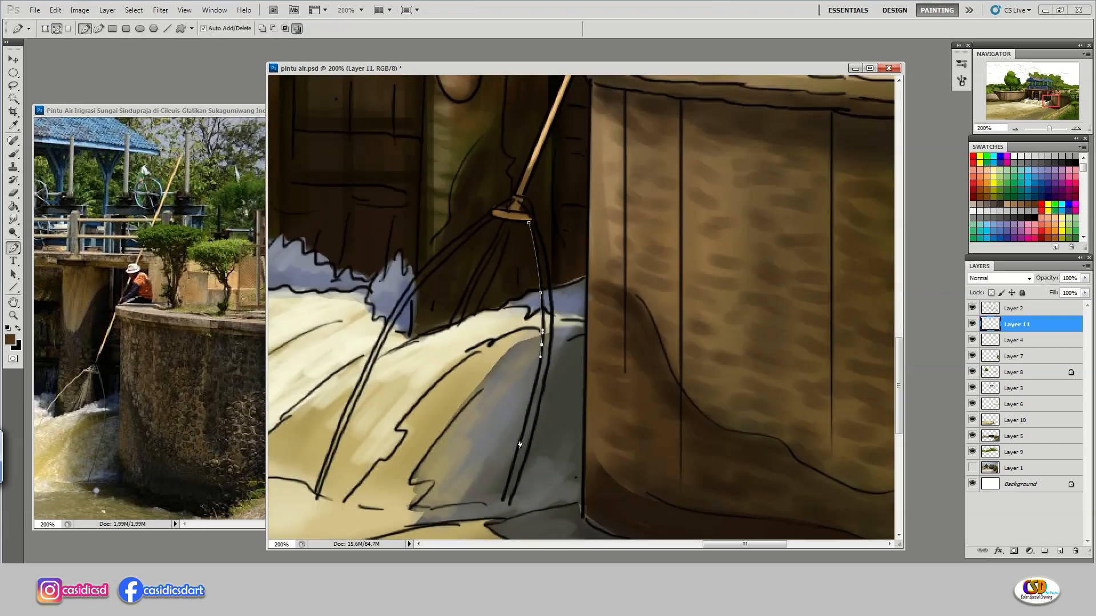
left_click_drag(372, 343, 370, 344)
left_click_drag(335, 430, 325, 455)
left_click(313, 493)
left_click(322, 497)
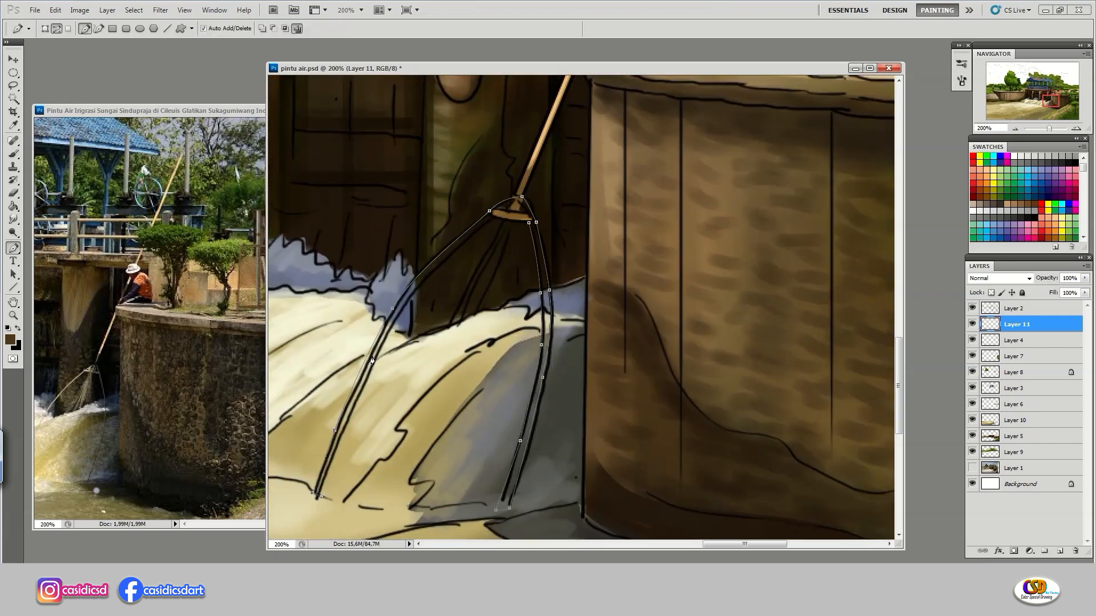
left_click(529, 223)
key("ctrl+Return")
left_click(502, 233)
key("ctrl+shift+Return")
key("b")
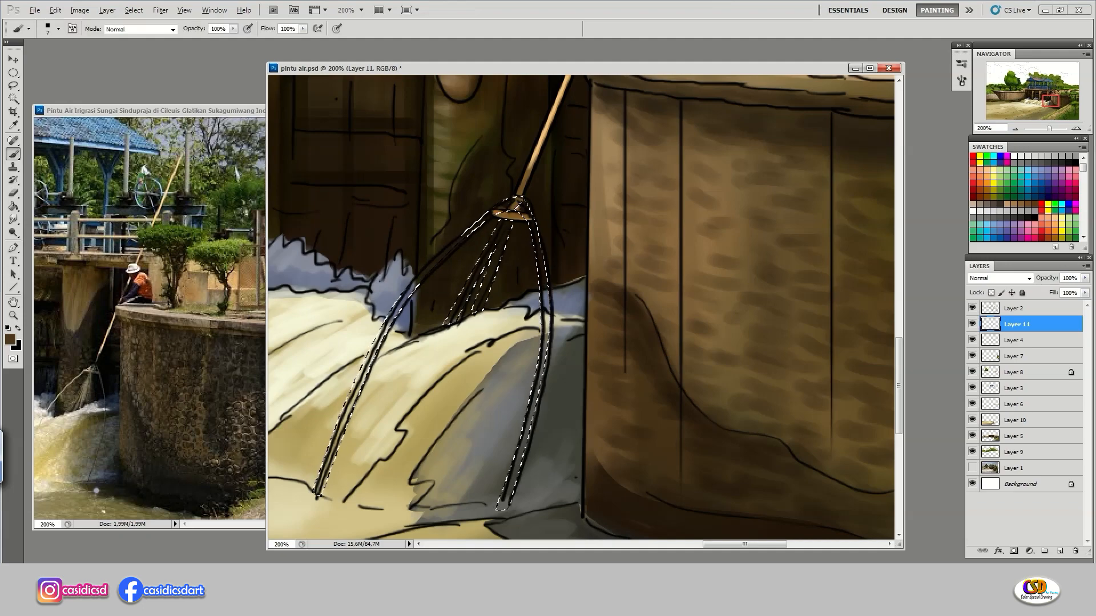
Fill the selected ribs with brown sampled from the pole's end and paint light tan highlights along them
left_click(513, 216, "alt")
key("alt+Delete")
left_click(559, 96, "alt")
left_click_drag(434, 240, 348, 400)
left_click_drag(536, 240, 503, 502)
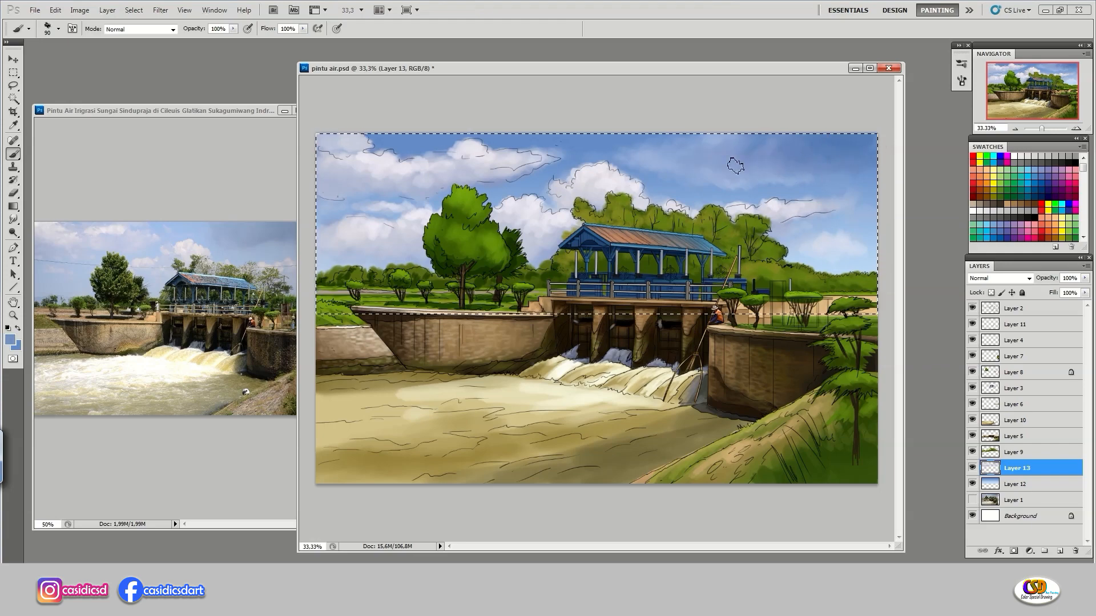
Sample a sky blue on Layer 13, reduce the brush size, and clear the sky selection
left_click(675, 152, "alt")
key("bracketleft")
key("bracketleft")
key("bracketleft")
key("bracketleft")
key("ctrl+d")
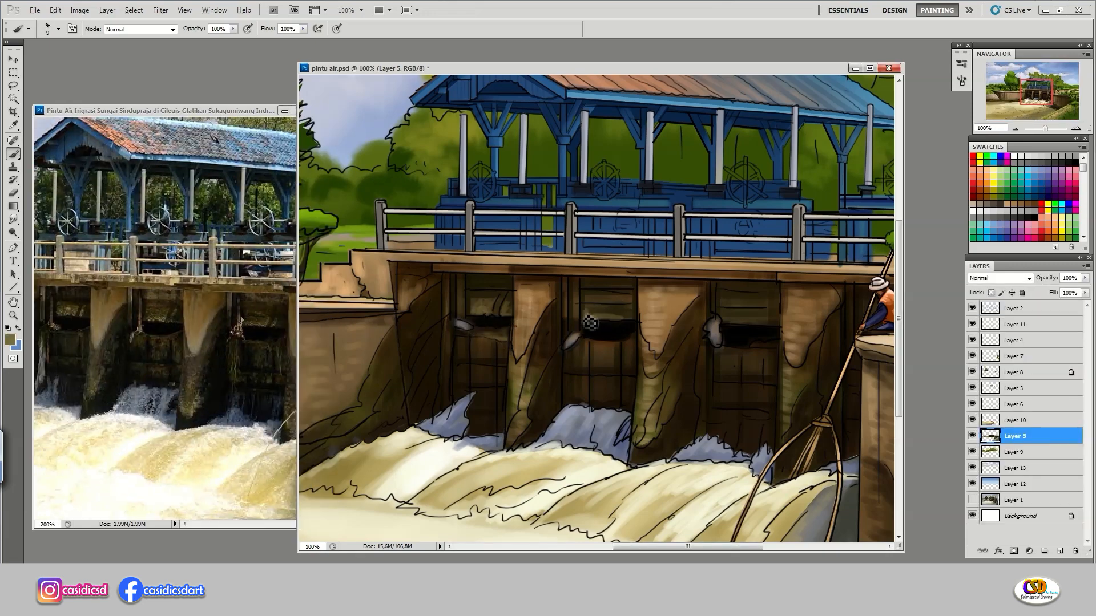
Sample a dark blue and shade the gate machinery around the valve wheels on Layer 3
scroll(658, 326, "right", 2)
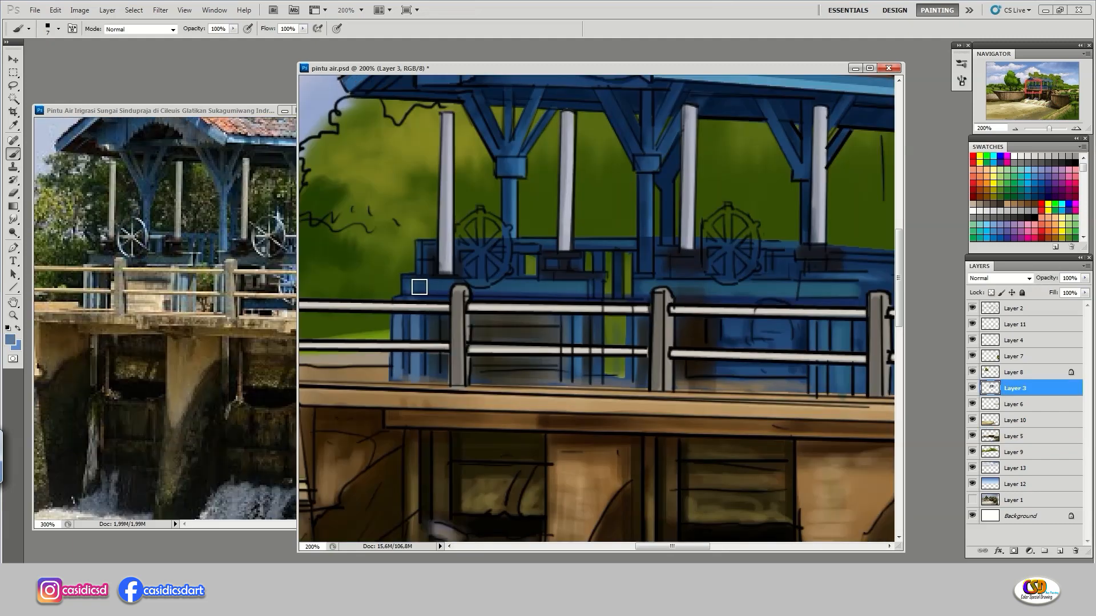
left_click(530, 252, "alt")
left_click_drag(535, 252, 511, 249)
left_click_drag(799, 251, 683, 244)
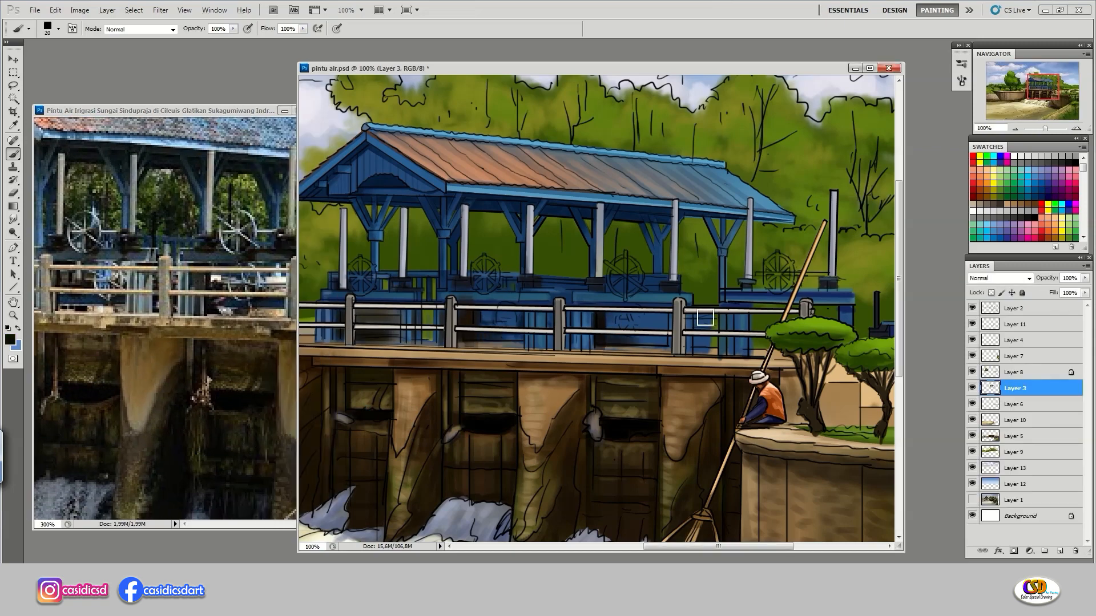
left_click_drag(737, 298, 661, 279)
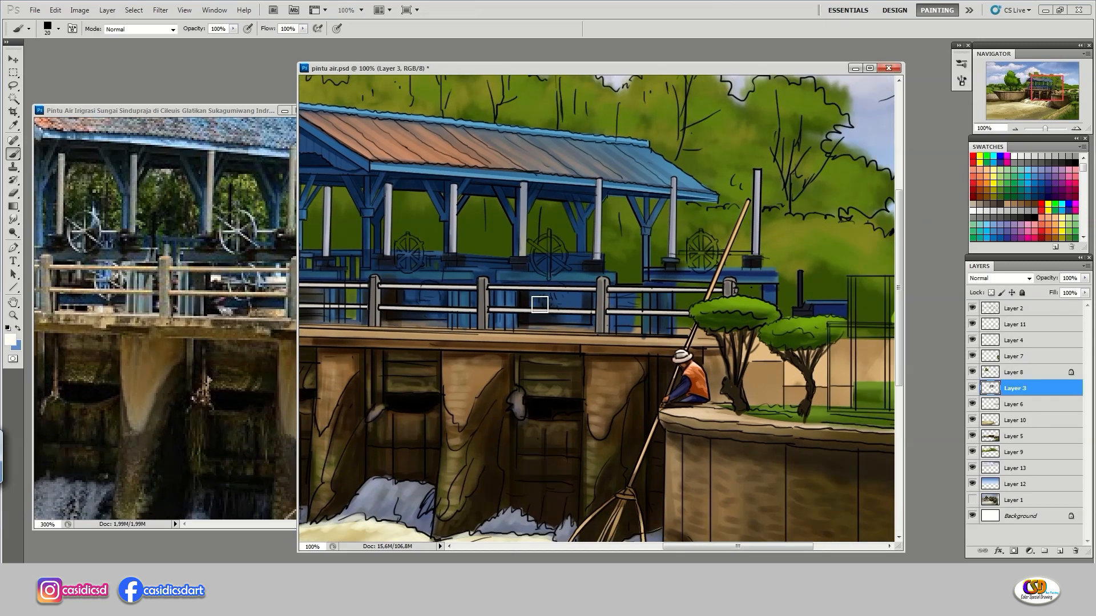
Paint white highlights on the machinery seen between the railing bars beneath the third valve wheel on Layer 3
left_click_drag(535, 297, 532, 297)
left_click_drag(251, 426, 235, 425)
left_click(617, 284)
left_click_drag(562, 299, 589, 300)
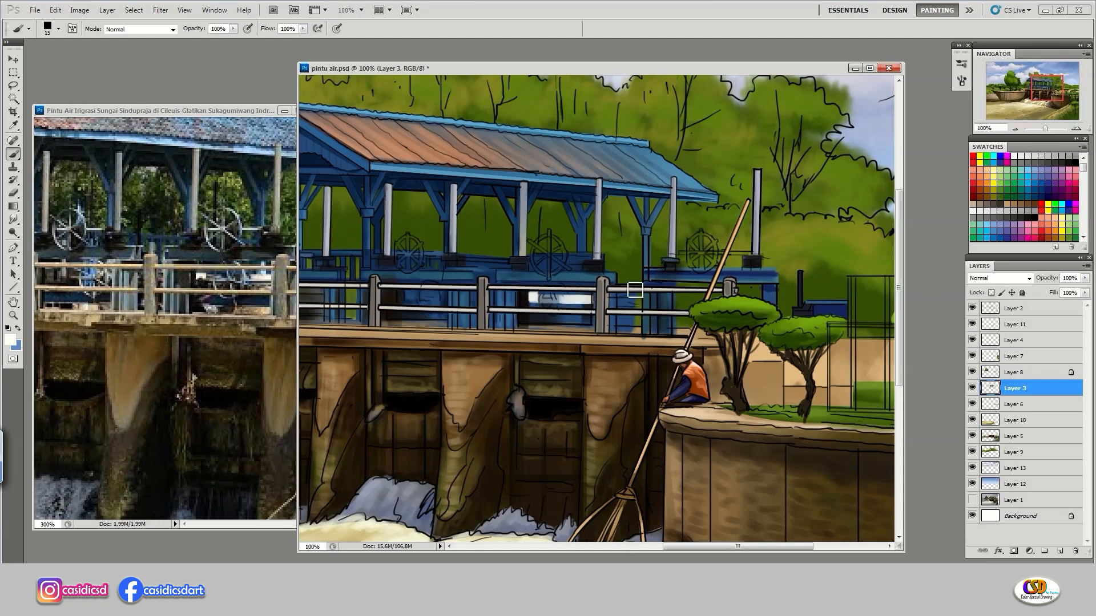
left_click_drag(291, 434, 259, 433)
left_click(643, 307)
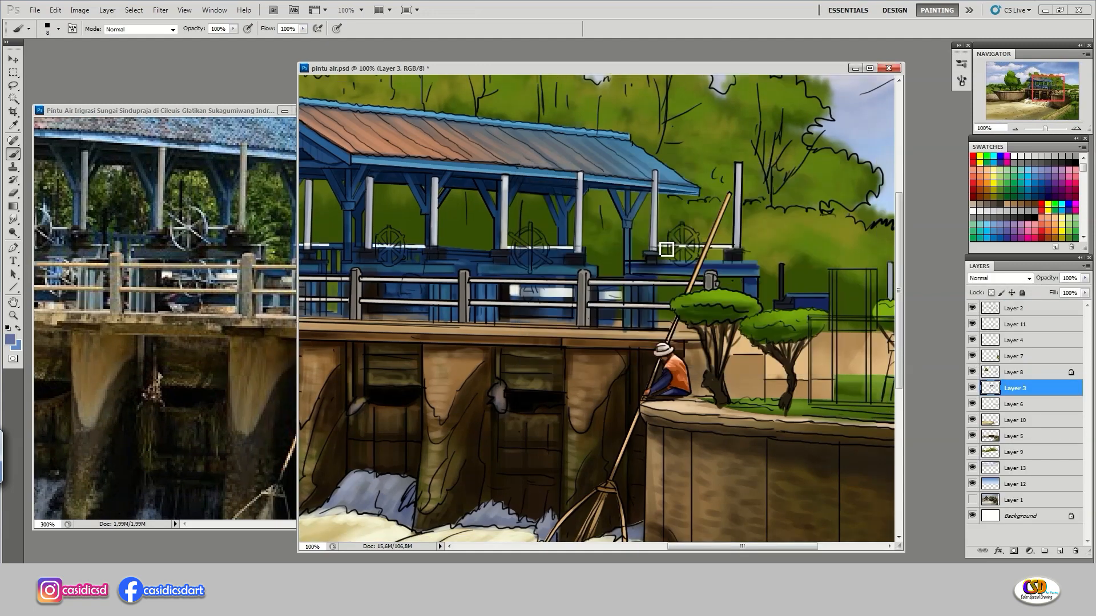
Create a new layer above Layer 3 and set a smaller brush tip for detailing the valve wheels
left_click_drag(574, 270, 518, 286)
left_click(961, 80)
left_click_drag(941, 148, 942, 120)
left_click(861, 76)
left_click(961, 80)
key("ctrl+plus")
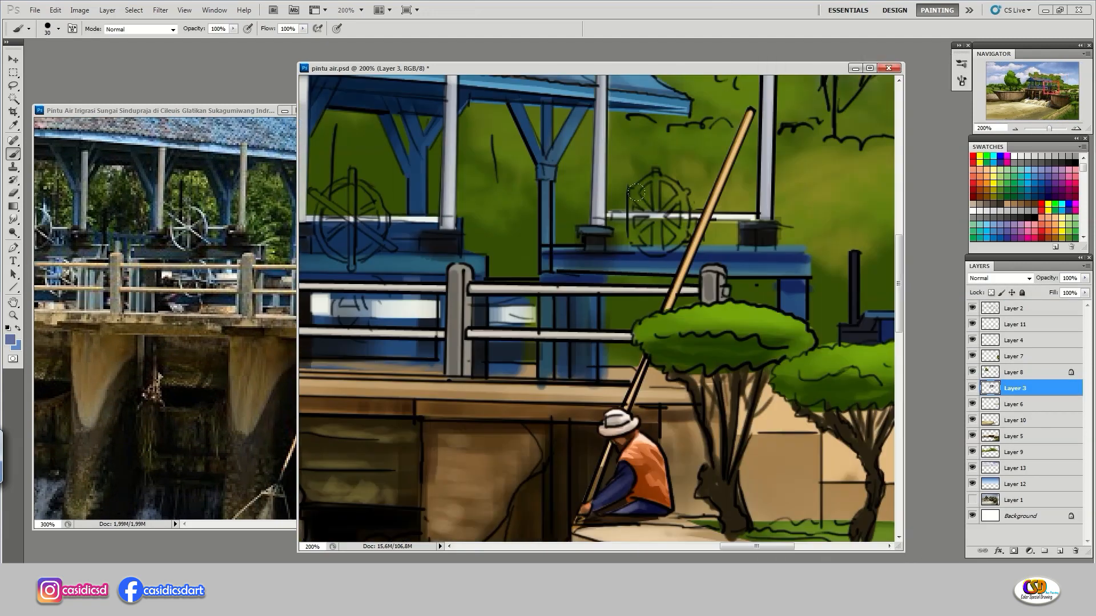
left_click(1060, 551)
left_click_drag(508, 228, 581, 231)
key("bracketleft")
key("bracketleft")
key("bracketleft")
key("bracketleft")
left_click(961, 81)
mouse_move(386, 195)
left_mouse_down()
mouse_move(468, 249)
mouse_move(426, 172)
left_mouse_up()
left_click(961, 81)
Choose a pale blue and paint the rim and spokes of the third valve wheel on the new layer
left_click(10, 340)
left_click(778, 183)
left_click_drag(435, 264, 432, 183)
left_click(9, 340)
left_click(555, 201)
left_click(792, 188)
mouse_move(424, 222)
left_mouse_down()
mouse_move(432, 192)
mouse_move(468, 252)
mouse_move(569, 260)
left_mouse_up()
Duplicate the painted valve wheel, place the copy below it behind the railing, and resize the copy
key("v")
left_click_drag(542, 245, 551, 343)
key("ctrl+t")
left_click_drag(541, 277, 541, 289)
left_click_drag(599, 341, 600, 331)
key("Return")
left_click_drag(531, 274, 744, 262)
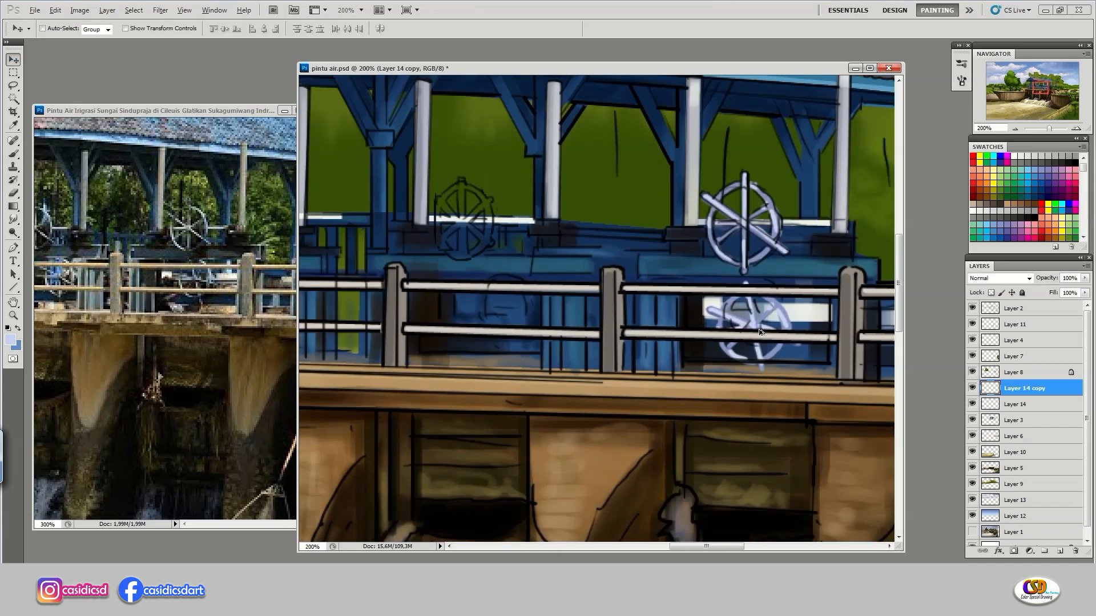
Try to fit another resized copy of the painted wheel over the neighboring valve wheel
left_click_drag(751, 326, 464, 219)
key("ctrl+t")
left_click_drag(523, 205, 520, 223)
left_click_drag(530, 177, 519, 183)
key("Return")
key("Delete")
Paint the rim and spokes of the second valve wheel by hand with the Brush in near-white
key("b")
left_click_drag(438, 199, 439, 238)
left_click_drag(439, 199, 469, 228)
left_click_drag(461, 181, 462, 254)
mouse_move(485, 203)
left_mouse_down()
mouse_move(443, 237)
mouse_move(489, 243)
left_mouse_up()
left_click_drag(477, 191, 490, 239)
left_click_drag(442, 197, 478, 191)
Paint the rim, axle and crossing spokes of the leftmost valve wheel in the same near-white
left_click_drag(446, 234, 661, 224)
left_click_drag(429, 174, 430, 247)
left_click_drag(407, 212, 481, 212)
mouse_move(407, 206)
left_mouse_down()
mouse_move(429, 179)
mouse_move(458, 197)
left_mouse_up()
mouse_move(457, 199)
left_mouse_down()
mouse_move(456, 230)
mouse_move(408, 228)
left_mouse_up()
left_click_drag(429, 212, 413, 242)
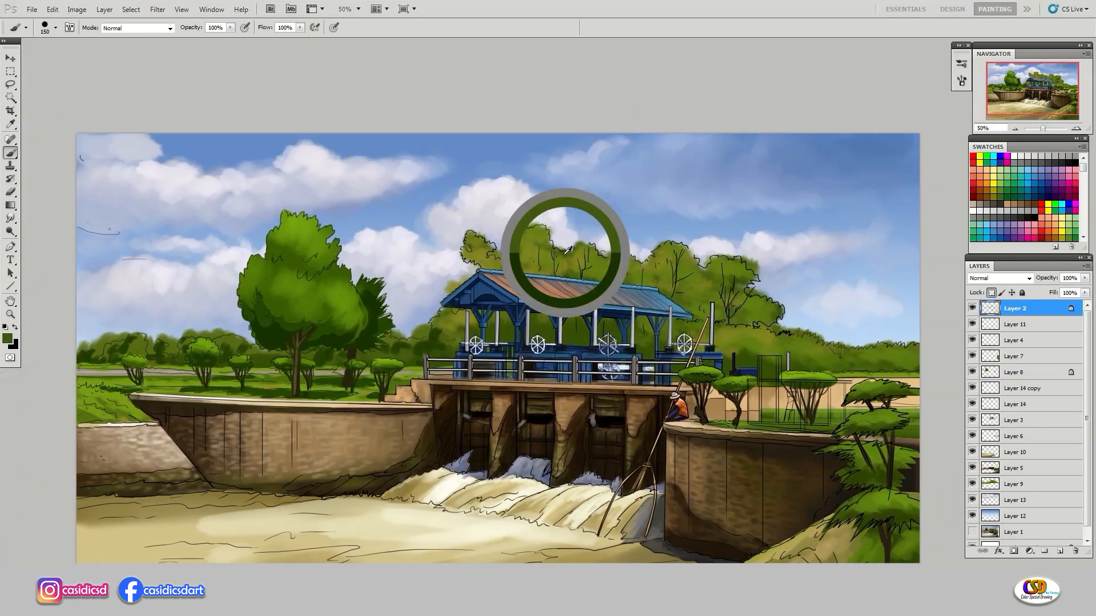
Sample greens from the foliage and recolor the tree outlines on the transparency-locked Layer 2
left_click(568, 250, "alt")
mouse_move(350, 237)
left_mouse_down()
mouse_move(171, 177)
mouse_move(284, 223)
mouse_move(263, 262)
left_mouse_up()
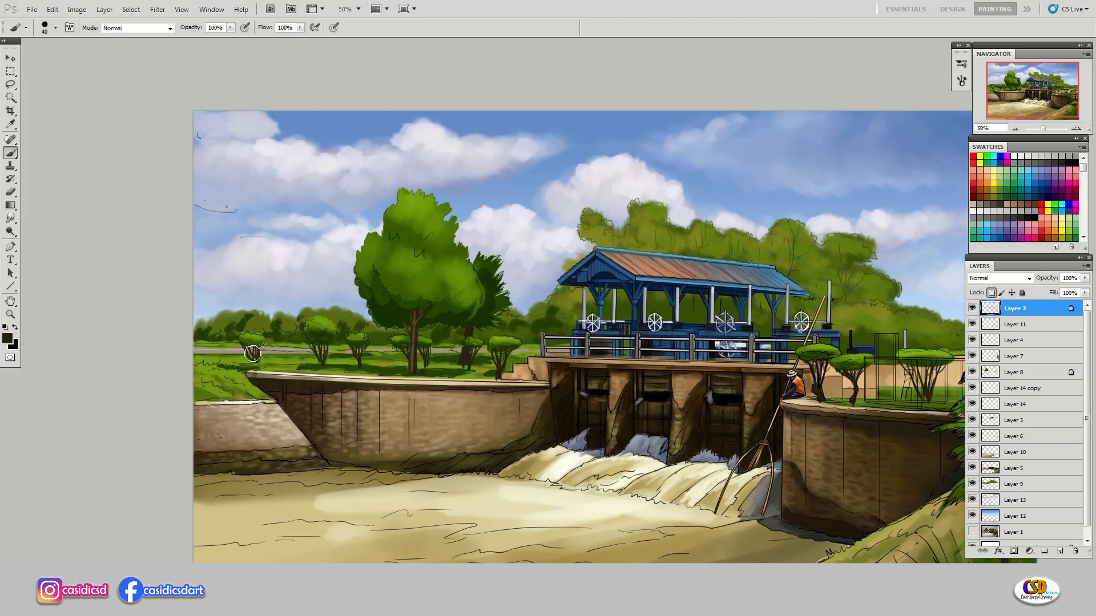
left_click(503, 300, "alt")
key("l")
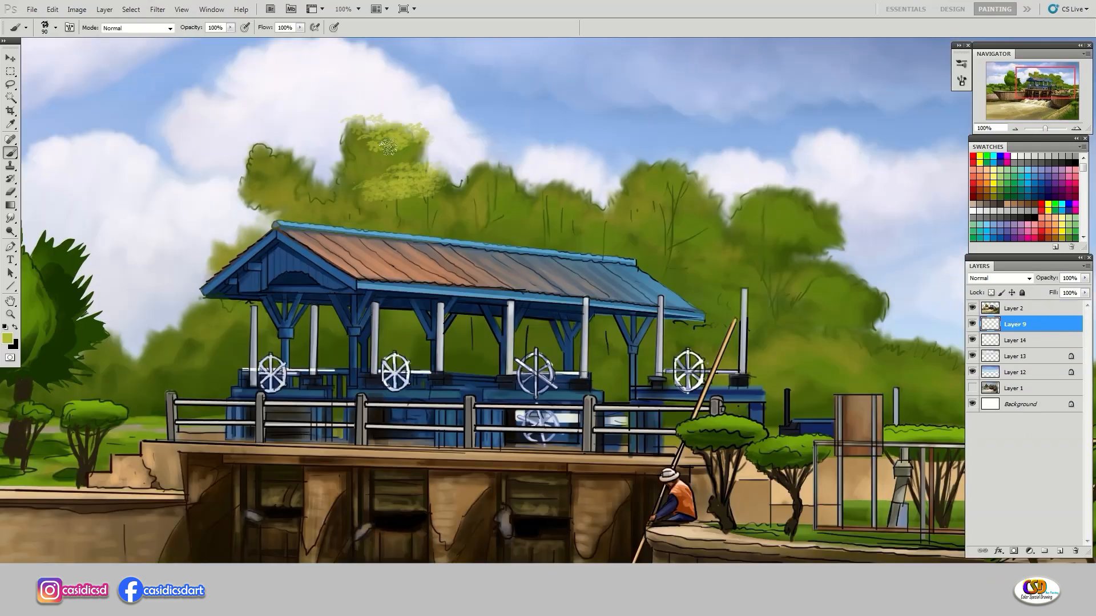
Paint yellow-green leaf texture over the background trees behind and right of the gatehouse on Layer 9
mouse_move(394, 171)
left_mouse_down()
mouse_move(445, 205)
mouse_move(565, 230)
mouse_move(776, 199)
mouse_move(730, 294)
mouse_move(685, 324)
mouse_move(703, 333)
left_mouse_up()
left_click_drag(816, 351, 668, 319)
mouse_move(685, 319)
left_mouse_down()
mouse_move(811, 337)
mouse_move(936, 376)
left_mouse_up()
mouse_move(953, 377)
left_mouse_down()
mouse_move(799, 330)
mouse_move(828, 303)
left_mouse_up()
left_click(770, 302, "alt")
mouse_move(742, 285)
left_mouse_down()
mouse_move(751, 279)
mouse_move(761, 296)
mouse_move(665, 280)
left_mouse_up()
key("ctrl+z")
Choose a deeper green and paint leaf texture along the crowns of the background trees right of the gatehouse
left_click(8, 338)
left_click(653, 267)
left_click(792, 189)
left_click_drag(794, 279, 845, 283)
mouse_move(571, 254)
left_mouse_down()
mouse_move(596, 251)
mouse_move(639, 285)
mouse_move(646, 338)
left_mouse_up()
mouse_move(636, 265)
left_mouse_down()
mouse_move(625, 285)
mouse_move(576, 231)
mouse_move(623, 251)
left_mouse_up()
Reduce the leaf brush and paint deeper green foliage along the treetops above and left of the gatehouse roof
key("bracketleft")
key("bracketleft")
mouse_move(582, 222)
left_mouse_down()
mouse_move(694, 266)
mouse_move(616, 215)
mouse_move(502, 197)
mouse_move(443, 256)
mouse_move(409, 243)
left_mouse_up()
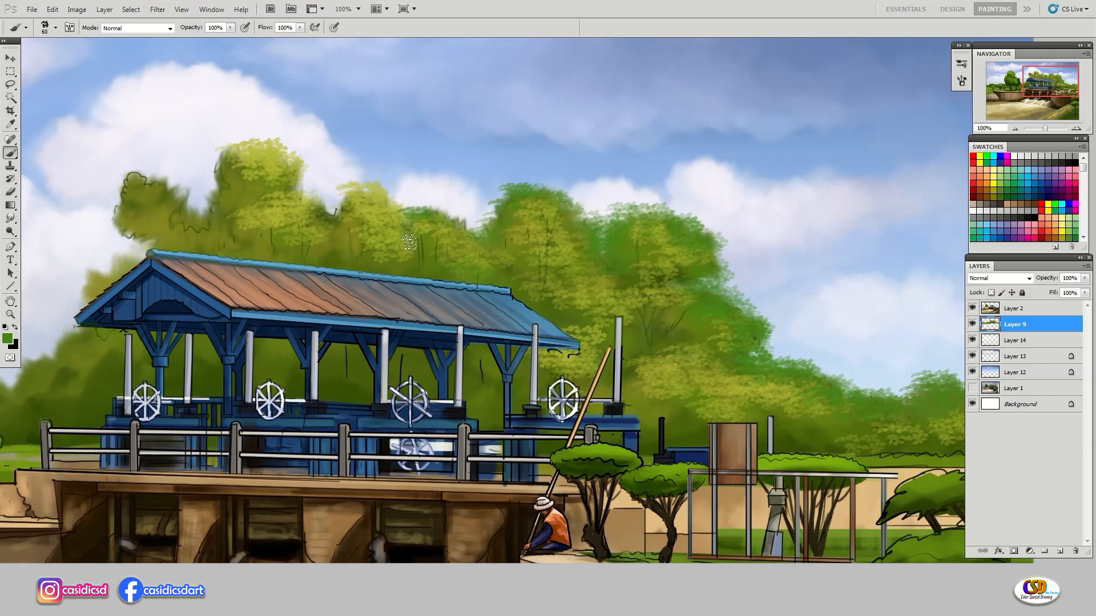
left_click_drag(330, 207, 364, 194)
mouse_move(351, 214)
left_mouse_down()
mouse_move(361, 227)
mouse_move(377, 211)
left_mouse_up()
left_click_drag(402, 230, 544, 236)
key("bracketright")
left_click_drag(370, 194, 353, 171)
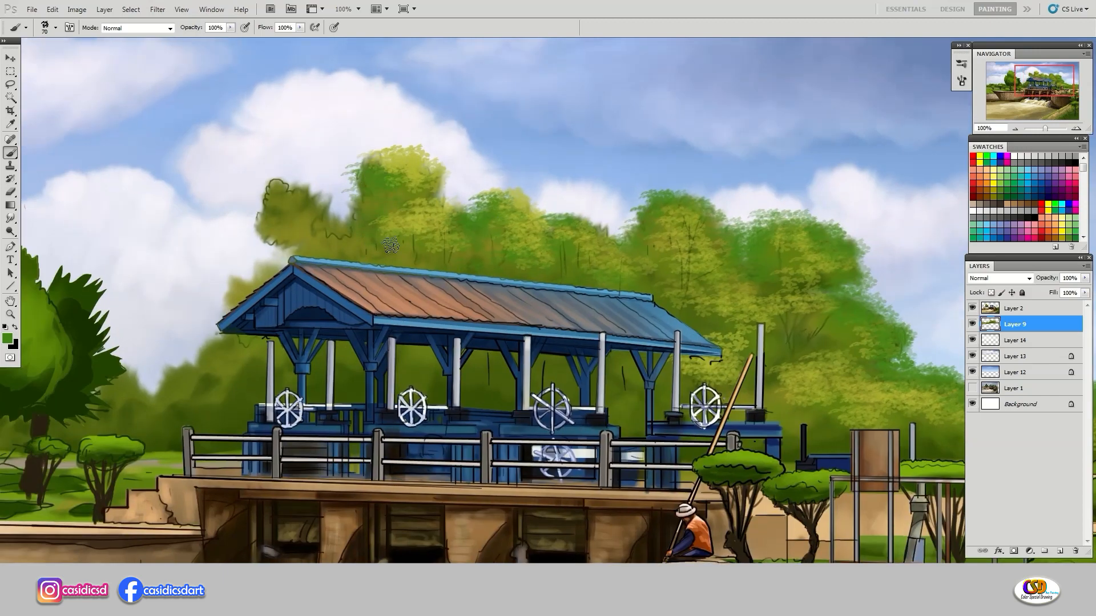
mouse_move(297, 257)
left_mouse_down()
mouse_move(260, 237)
mouse_move(256, 194)
left_mouse_up()
left_click_drag(256, 194, 292, 183)
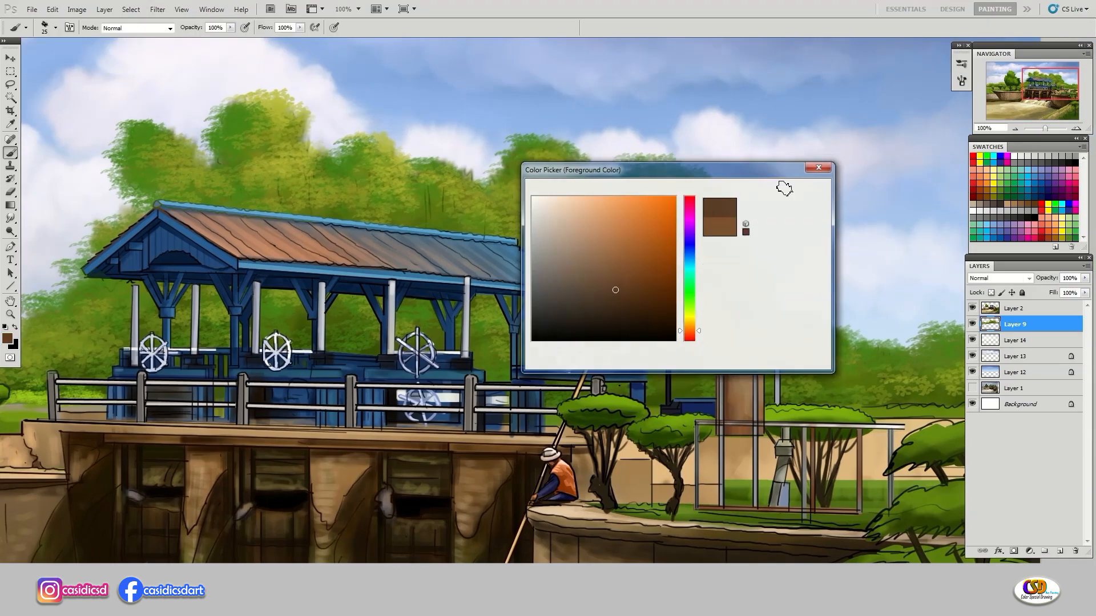
Choose a dark brown and paint trunks and branches in the background trees right of the gatehouse roof
key("Return")
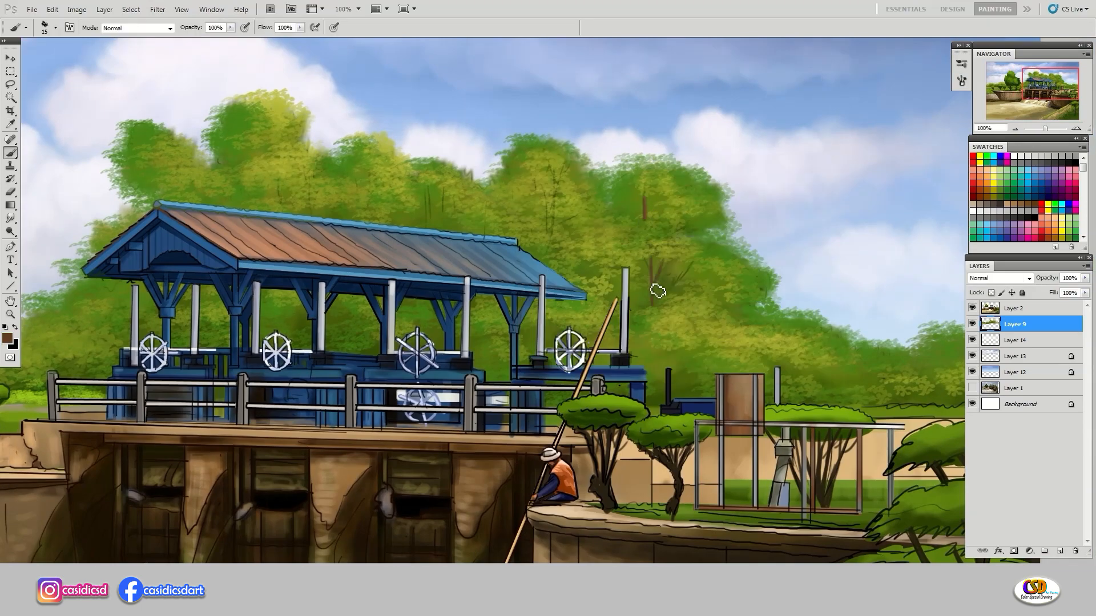
left_click_drag(687, 268, 669, 298)
left_click_drag(643, 261, 651, 285)
left_click_drag(559, 175, 554, 267)
left_click_drag(569, 215, 557, 235)
left_click_drag(546, 191, 546, 215)
left_click_drag(534, 185, 534, 225)
left_click_drag(605, 195, 635, 158)
left_click_drag(585, 267, 586, 290)
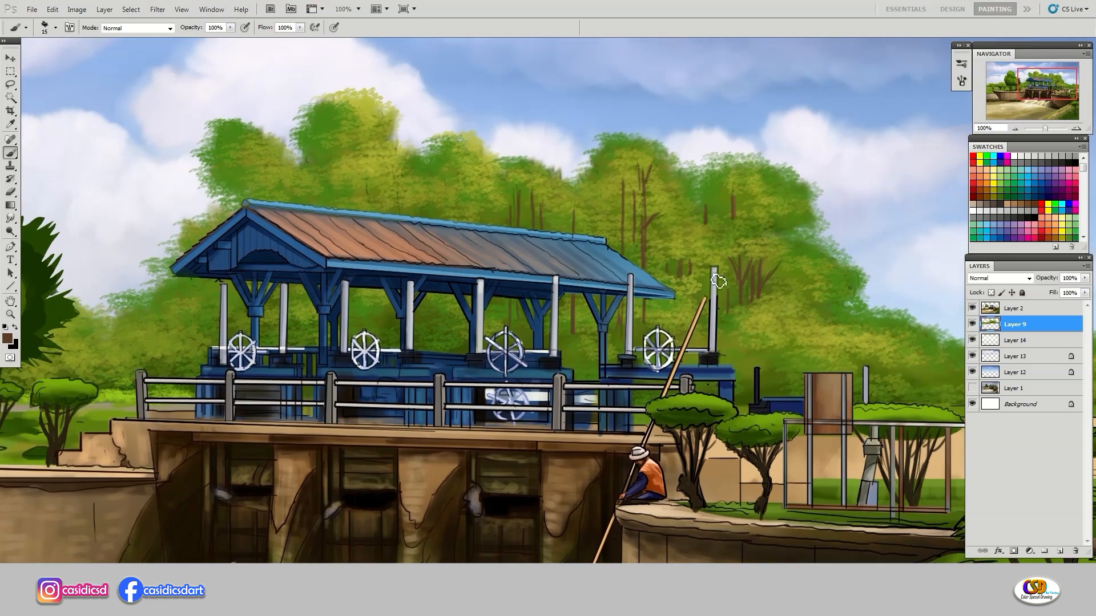
Paint brown trunks in the trees above the roof, between the gatehouse posts, and just left of the building
left_click_drag(365, 212, 366, 183)
left_click_drag(398, 212, 399, 186)
left_click_drag(376, 301, 377, 326)
left_click_drag(361, 317, 362, 294)
left_click_drag(201, 293, 201, 325)
left_click_drag(187, 297, 187, 336)
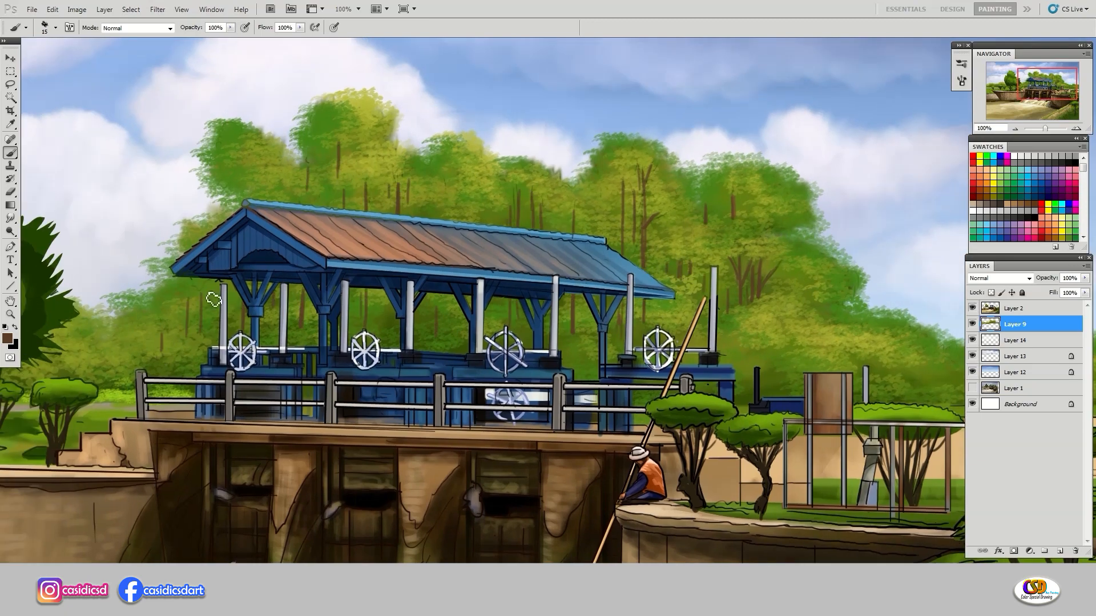
Paint thin brown branches in the two tall crowns above the left end of the gatehouse roof
left_click_drag(234, 186, 228, 169)
left_click_drag(236, 182, 246, 166)
left_click_drag(242, 197, 248, 183)
left_click_drag(234, 180, 239, 149)
left_click_drag(337, 149, 327, 125)
left_click_drag(339, 150, 346, 121)
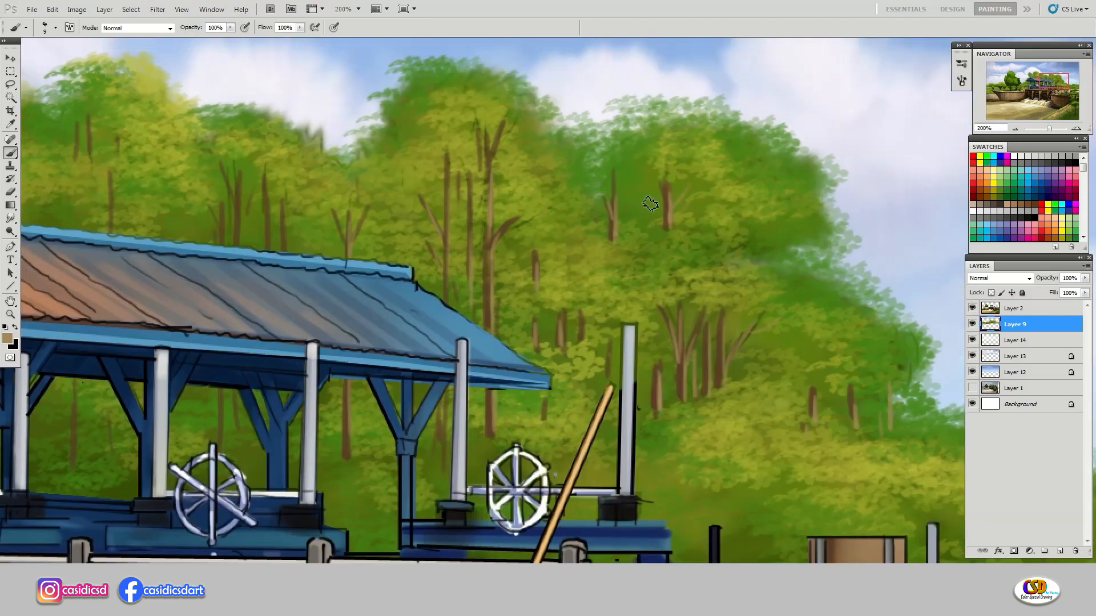
Add light tan highlights to the trunks and branches of the background trees above the roof
left_click_drag(499, 233, 560, 247)
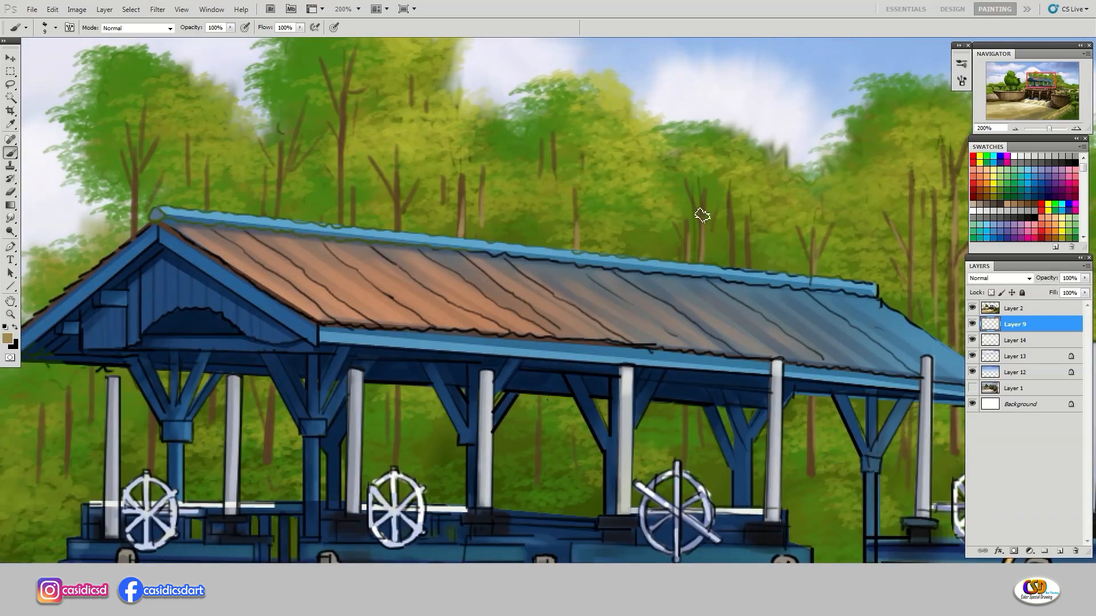
left_click_drag(344, 122, 340, 223)
mouse_move(304, 153)
left_mouse_down()
mouse_move(326, 262)
mouse_move(298, 329)
left_mouse_up()
mouse_move(236, 299)
left_mouse_down()
mouse_move(379, 190)
mouse_move(351, 195)
left_mouse_up()
left_click_drag(245, 412, 324, 268)
left_click_drag(503, 244, 391, 215)
left_click_drag(528, 215, 528, 293)
left_click_drag(670, 225, 670, 287)
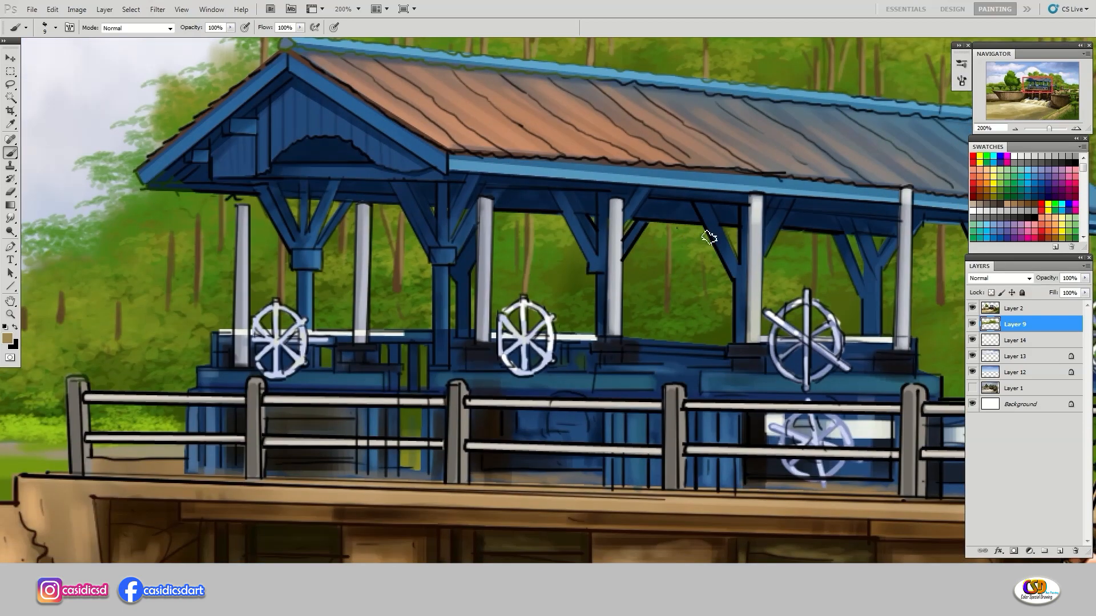
Add tan highlights to the tree trunks visible between the gatehouse posts under the roof
left_click_drag(712, 238, 485, 274)
left_click_drag(591, 273, 591, 336)
left_click_drag(605, 275, 605, 323)
left_click_drag(171, 366, 874, 357)
key("ctrl+minus")
key("ctrl+minus")
left_click_drag(533, 315, 704, 310)
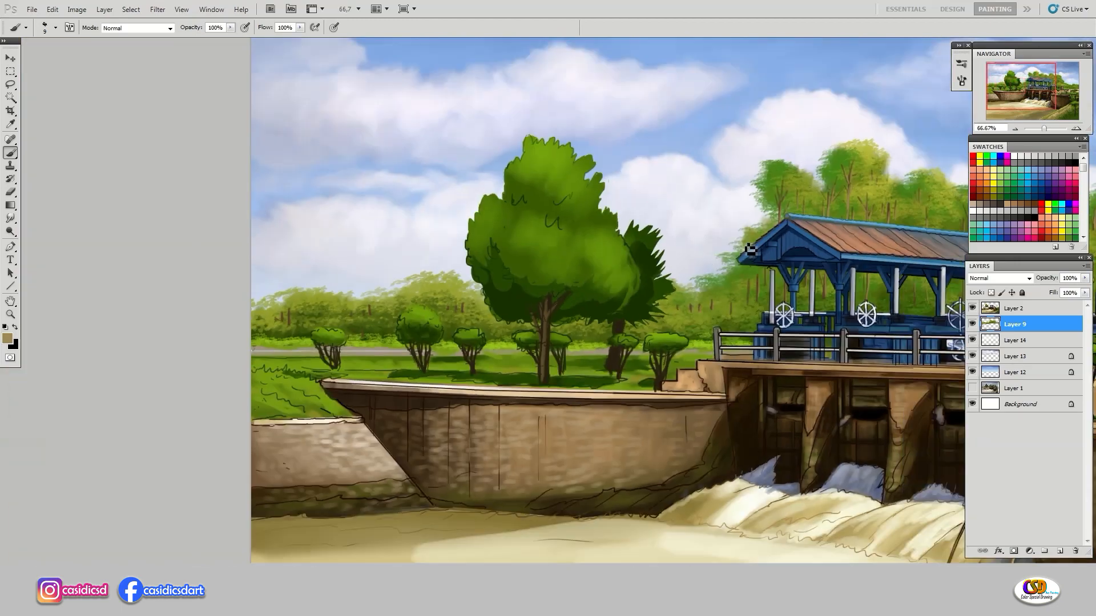
left_click_drag(822, 331, 374, 303)
Enlarge the brush, sample a green, and paint foliage texture on the trees around the gatehouse
key("bracketright")
key("bracketright")
key("ctrl+minus")
key("ctrl+plus")
left_click_drag(864, 333, 761, 301)
key("ctrl+plus")
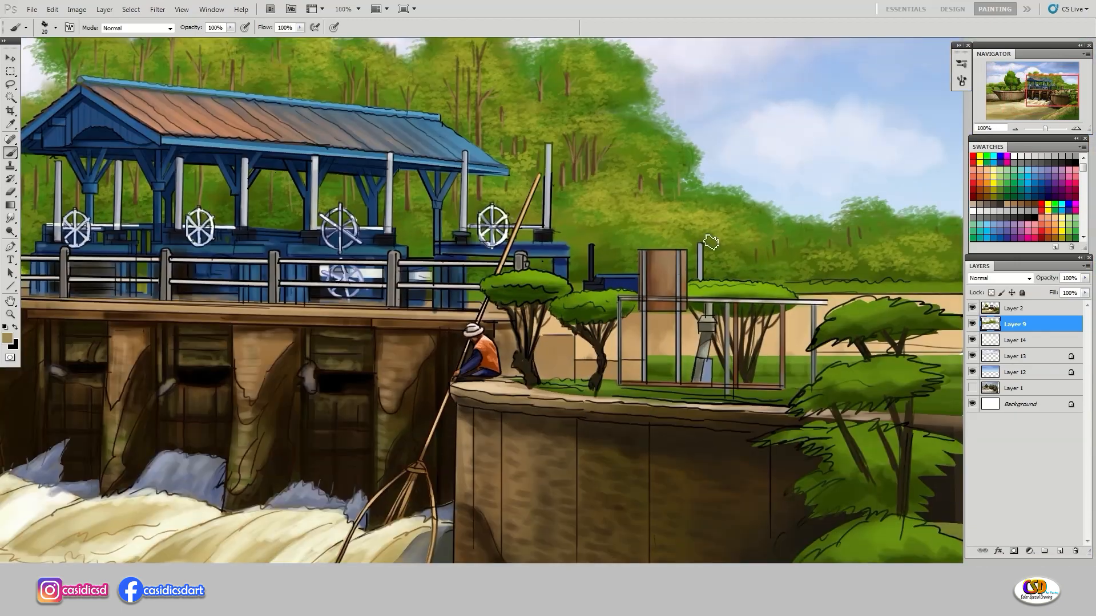
left_click(631, 196, "alt")
left_click_drag(519, 180, 725, 326)
left_click_drag(710, 312, 737, 338)
left_click_drag(606, 228, 632, 247)
mouse_move(600, 199)
left_mouse_down()
mouse_move(580, 209)
mouse_move(565, 242)
mouse_move(491, 203)
mouse_move(599, 220)
left_mouse_up()
left_click_drag(725, 222, 661, 239)
mouse_move(423, 186)
left_mouse_down()
mouse_move(445, 197)
mouse_move(308, 215)
mouse_move(402, 153)
left_mouse_up()
Paint leafy strokes over the dark spiky tree and the left side of the large tree on Layer 2
left_click_drag(615, 361, 630, 366)
mouse_move(674, 336)
left_mouse_down()
mouse_move(609, 291)
mouse_move(733, 310)
left_mouse_up()
left_click_drag(400, 320, 661, 348)
left_click_drag(448, 363, 382, 348)
left_click_drag(414, 347, 355, 335)
left_click_drag(308, 361, 313, 345)
left_click_drag(198, 341, 455, 327)
left_click_drag(225, 314, 265, 294)
left_click_drag(309, 165, 391, 216)
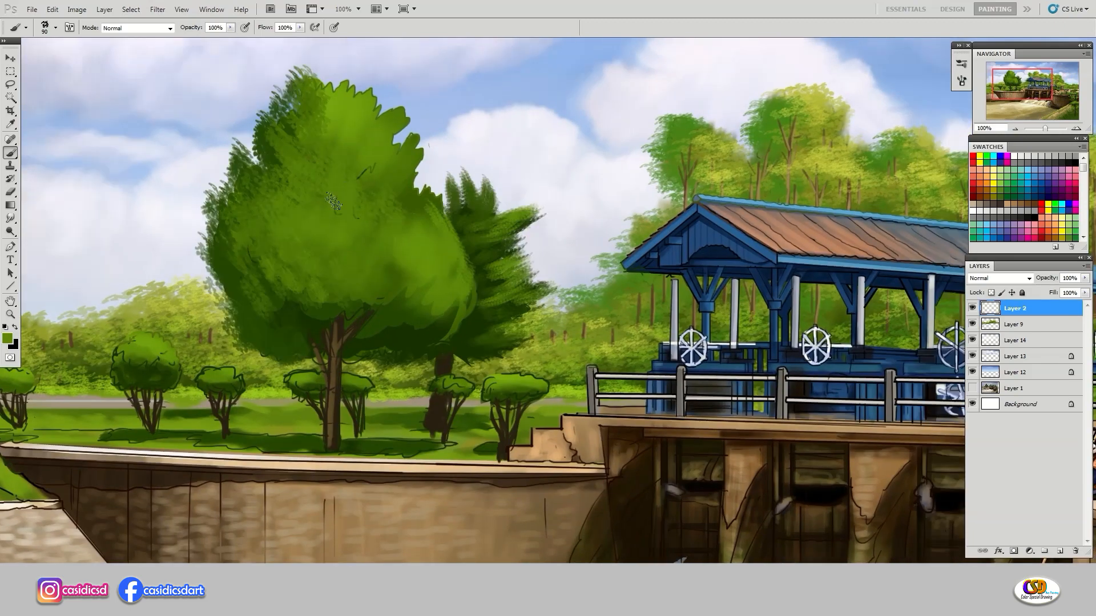
Brush lighter green leaf texture across the top, middle and right side of the large tree's crown
left_click_drag(357, 294, 296, 317)
left_click_drag(251, 311, 373, 328)
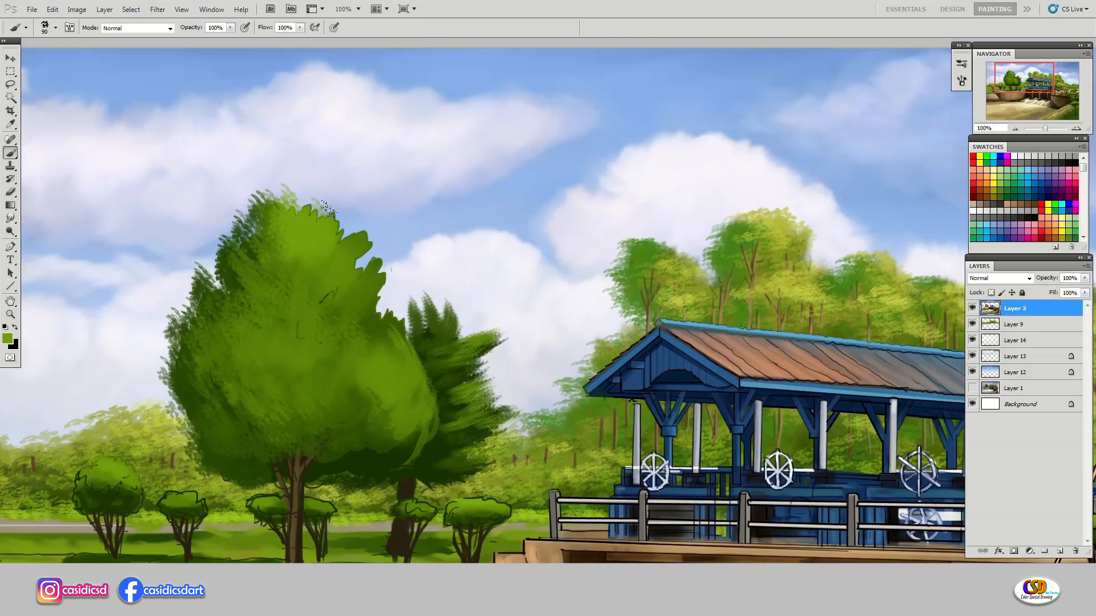
left_click_drag(303, 192, 349, 245)
left_click_drag(251, 274, 336, 320)
mouse_move(228, 343)
left_mouse_down()
mouse_move(341, 376)
mouse_move(310, 264)
left_mouse_up()
left_click_drag(366, 428, 399, 393)
left_click_drag(412, 345, 427, 388)
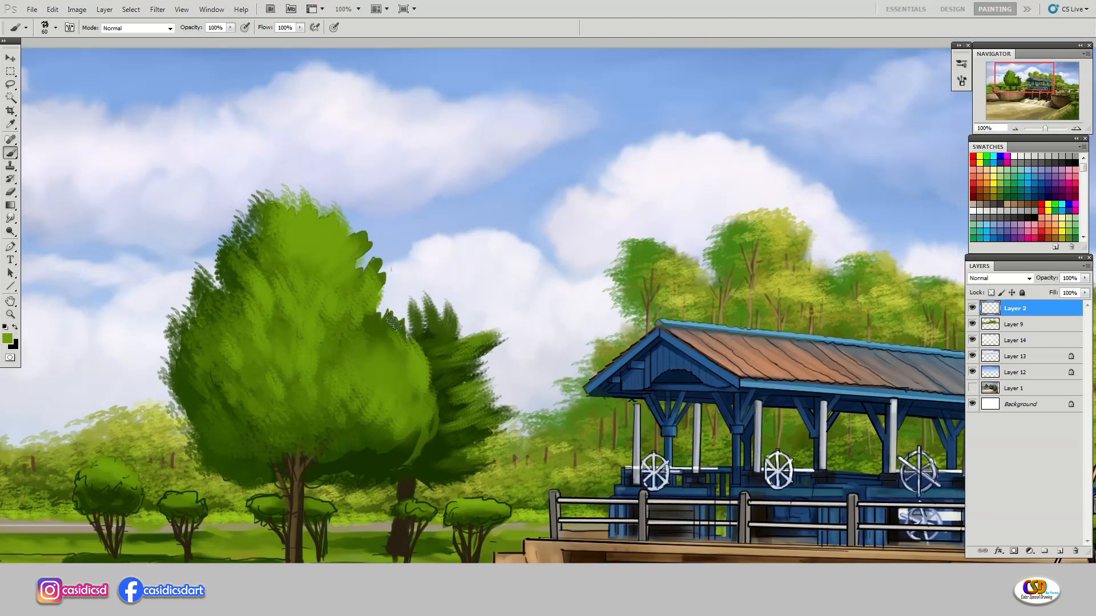
Cover the remaining outlines and smooth patches of the large tree's crown with smaller green leaf strokes
left_click_drag(394, 309, 374, 339)
left_click_drag(228, 376, 219, 408)
left_click_drag(303, 217, 308, 257)
left_click_drag(251, 229, 274, 285)
left_click_drag(385, 371, 405, 409)
left_click_drag(265, 303, 244, 282)
left_click_drag(246, 434, 342, 457)
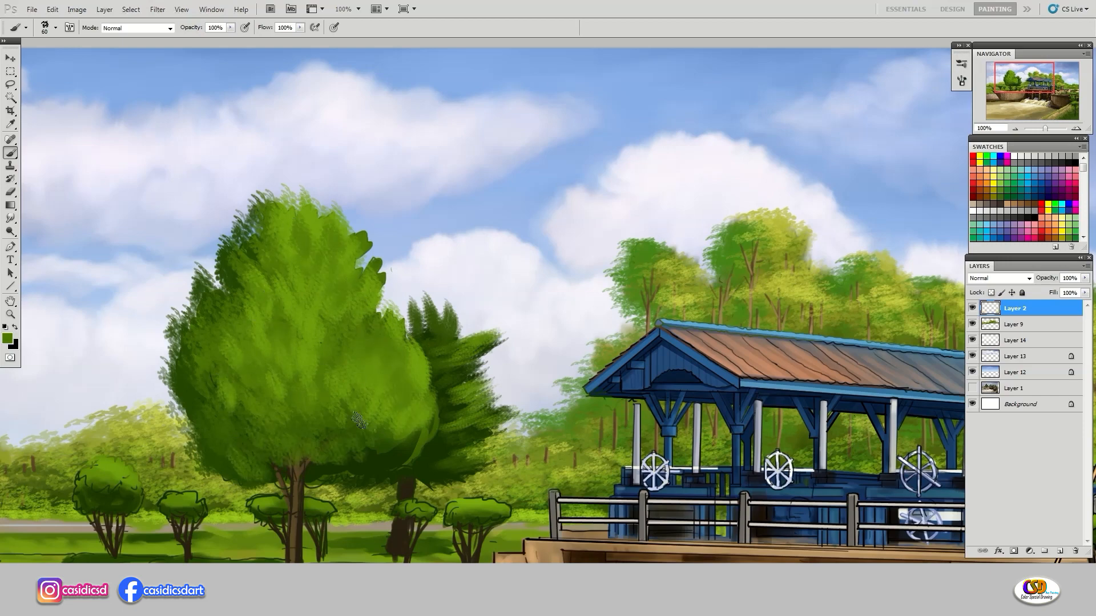
Texture the upper right of the large crown, then shade its lower and left edges with a sampled darker green
left_click_drag(371, 319, 400, 354)
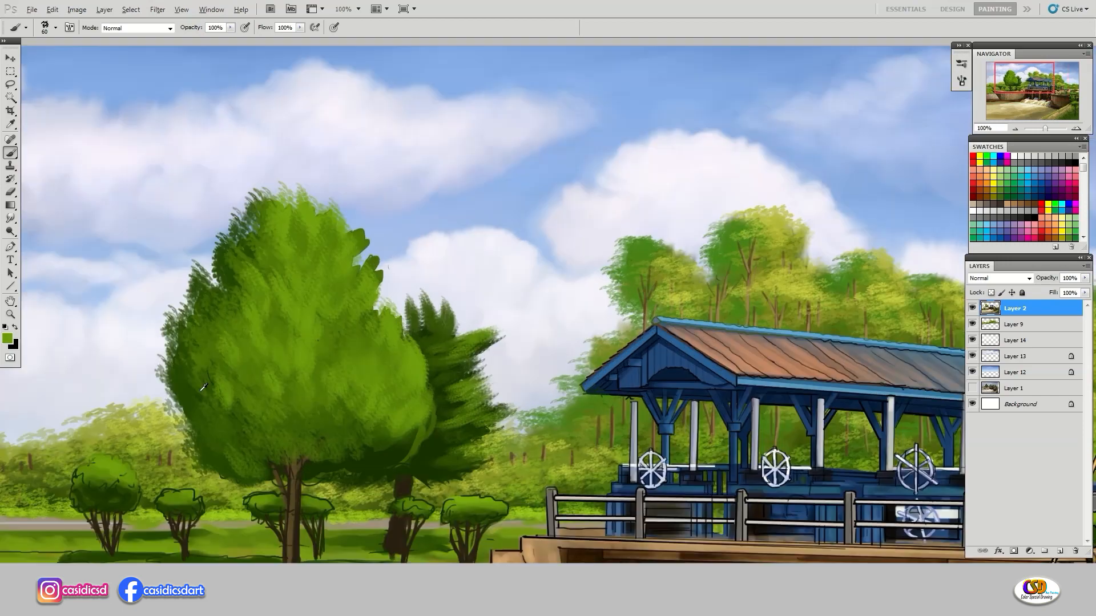
mouse_move(197, 394)
left_mouse_down()
mouse_move(188, 439)
mouse_move(240, 465)
mouse_move(182, 399)
mouse_move(388, 436)
mouse_move(415, 420)
left_mouse_up()
left_click(342, 434, "alt")
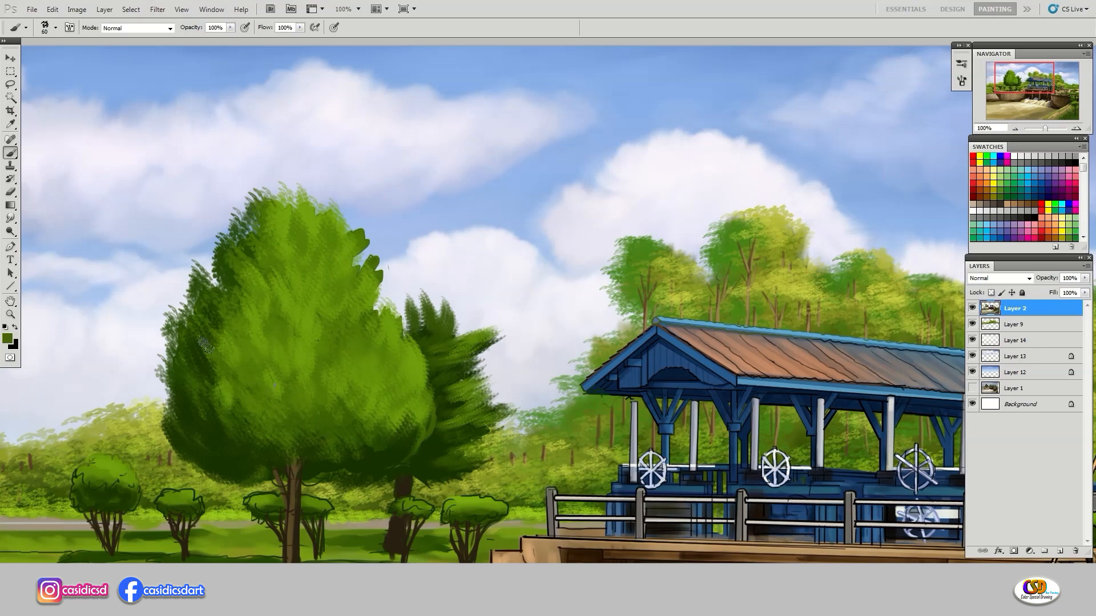
Add leafy green strokes to the large crown's left and lower edges, and cover the smooth clumps at its upper right edge
left_click_drag(220, 300, 197, 359)
mouse_move(197, 396)
left_mouse_down()
mouse_move(233, 442)
mouse_move(256, 444)
left_mouse_up()
left_click_drag(191, 420, 217, 442)
left_click_drag(228, 434, 283, 460)
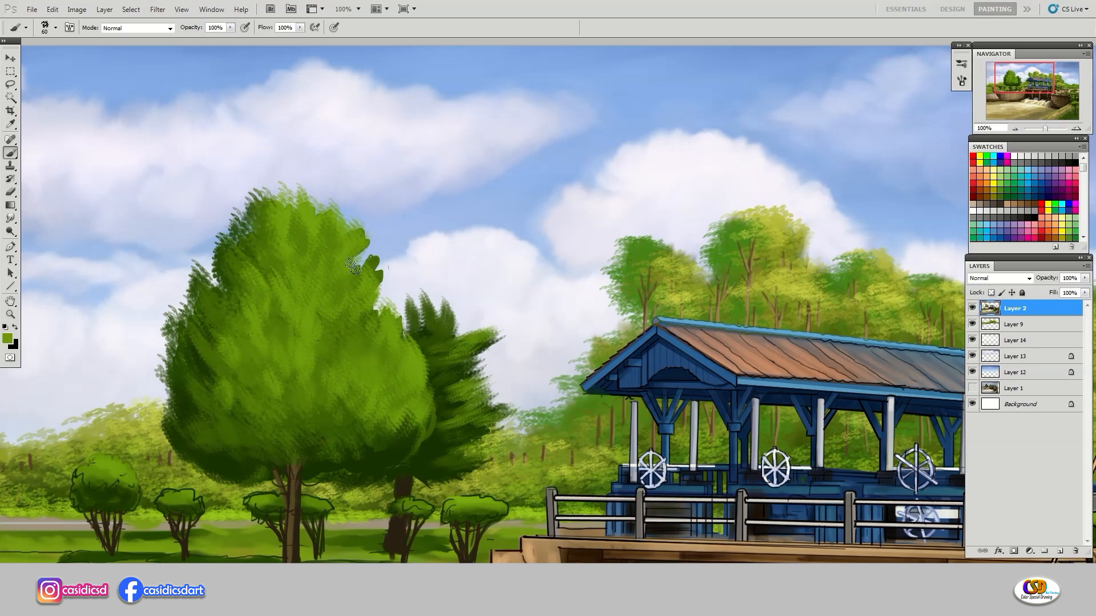
left_click(961, 64)
mouse_move(371, 274)
left_mouse_down()
mouse_move(353, 228)
mouse_move(301, 260)
left_mouse_up()
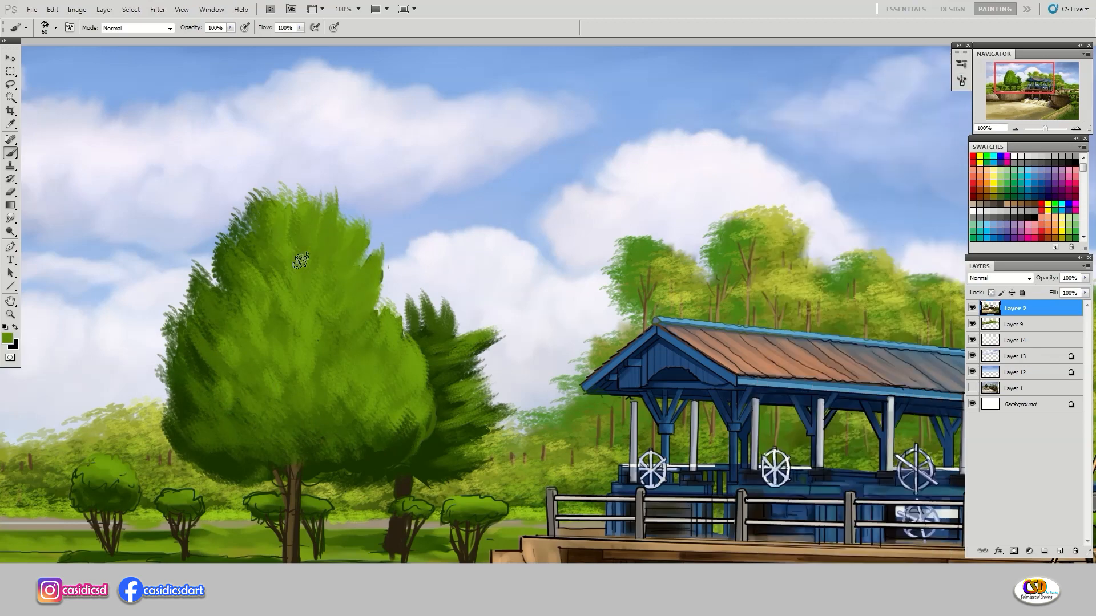
Dab cool green leaf texture over the crowns of the small trimmed trees on the left bank
mouse_move(381, 206)
left_mouse_down()
mouse_move(419, 186)
mouse_move(443, 206)
left_mouse_up()
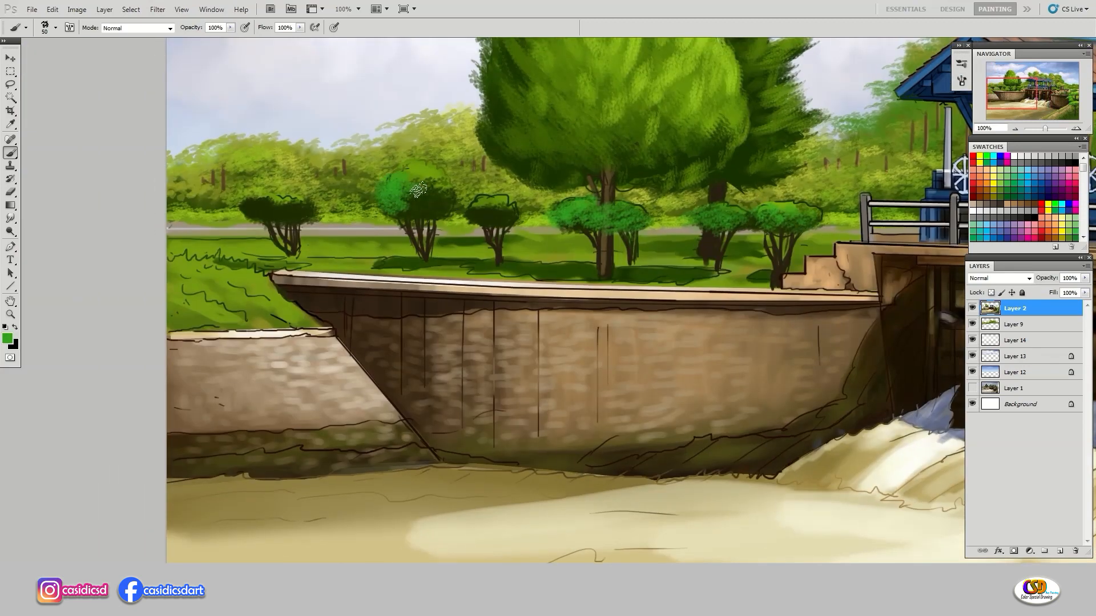
left_click_drag(474, 214, 507, 216)
left_click_drag(247, 212, 279, 206)
left_click_drag(254, 214, 307, 207)
Pick a bright lime green and highlight the tops of the small trimmed trees on the left bank
left_click(8, 341)
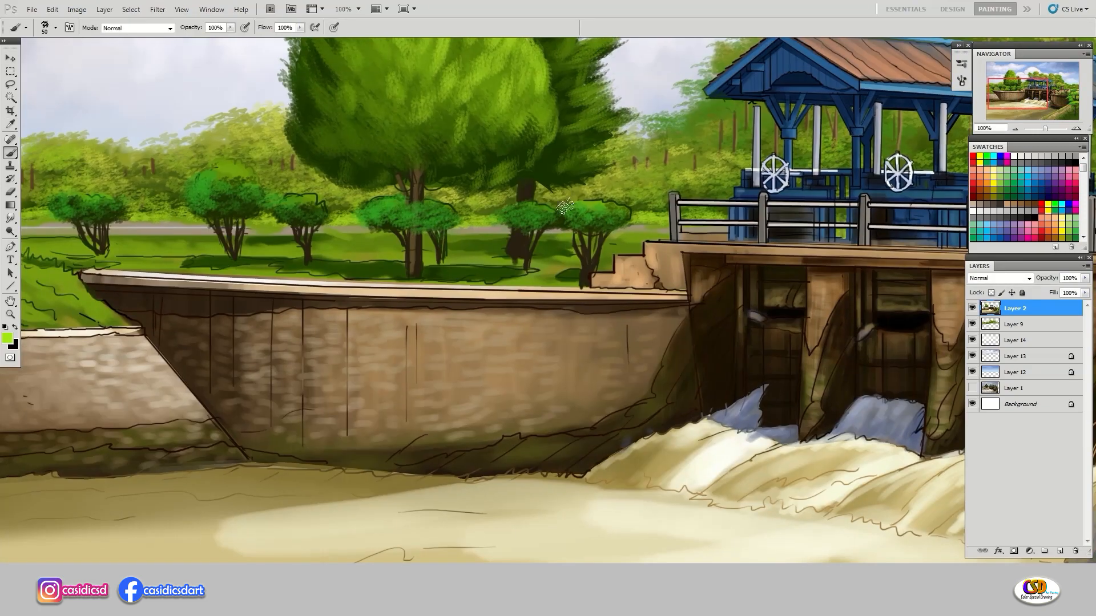
left_click_drag(565, 206, 618, 214)
left_click_drag(539, 213, 280, 203)
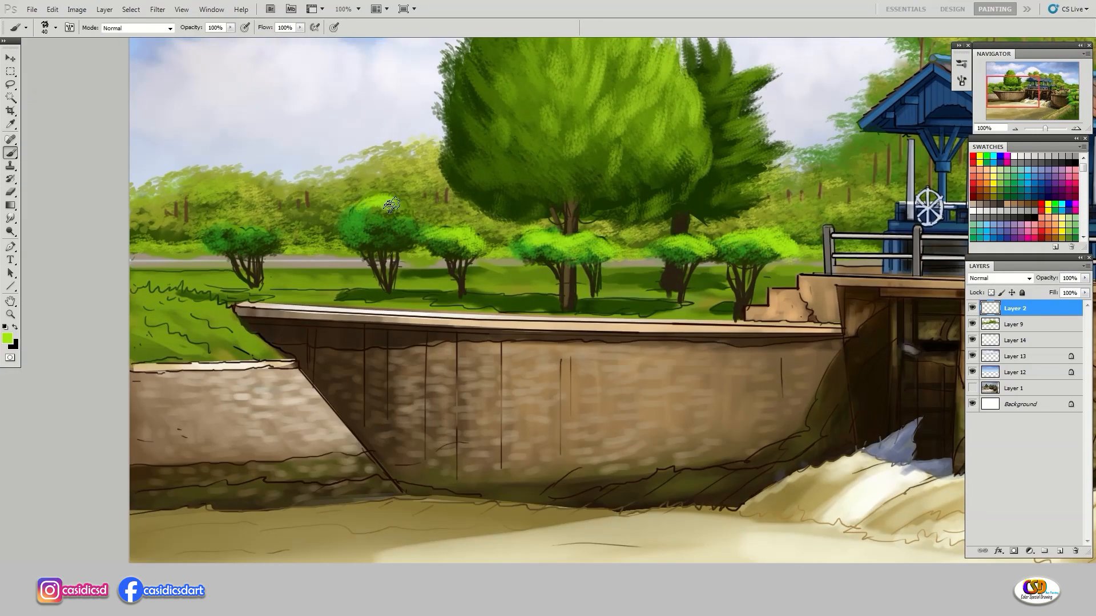
left_click_drag(391, 204, 351, 231)
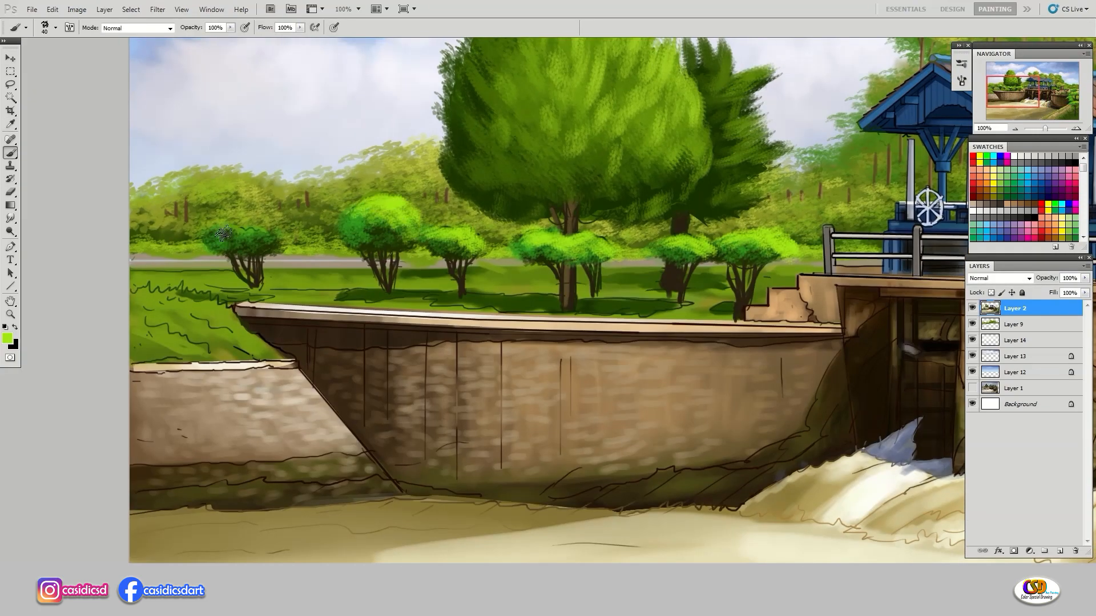
left_click_drag(274, 226, 214, 240)
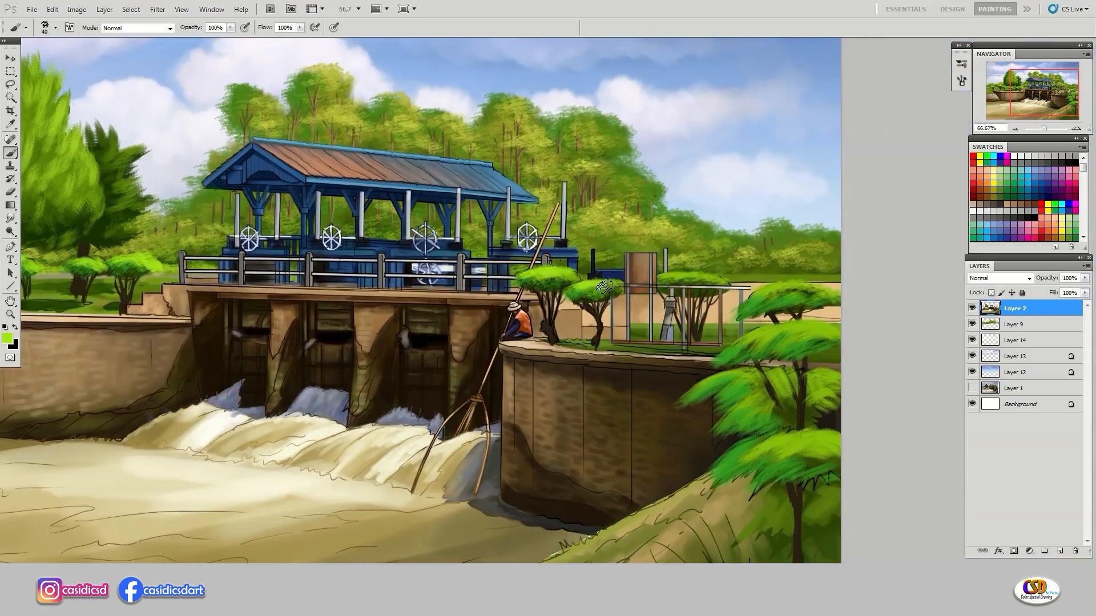
Brush lime and yellow-green highlights onto the crowns of the right bank's trimmed trees and the tiered foreground tree
left_click_drag(604, 287, 816, 288)
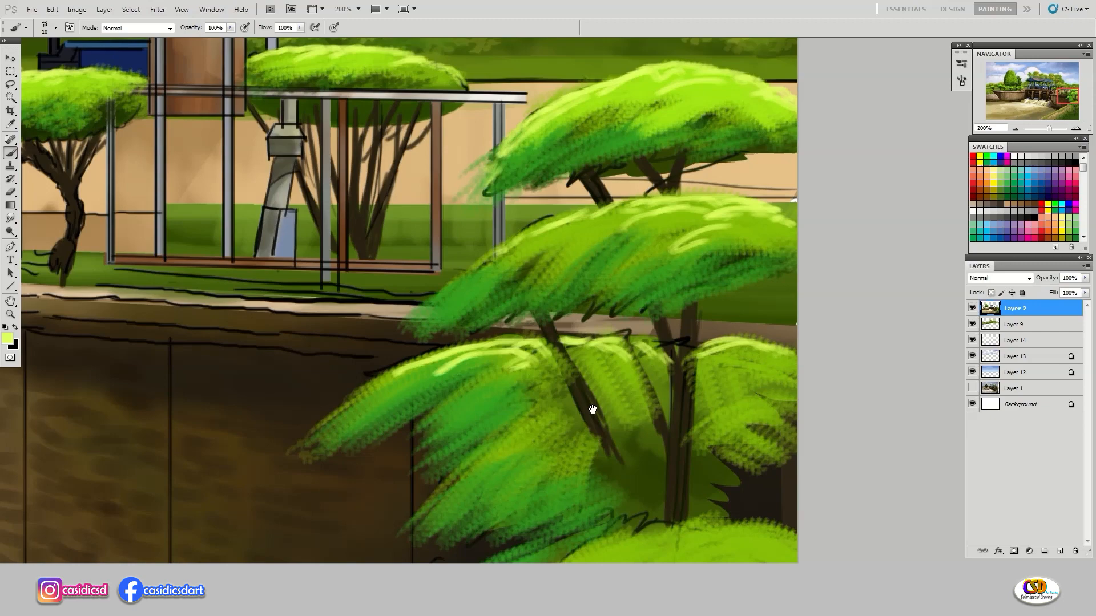
mouse_move(587, 411)
left_mouse_down()
mouse_move(578, 435)
mouse_move(702, 417)
left_mouse_up()
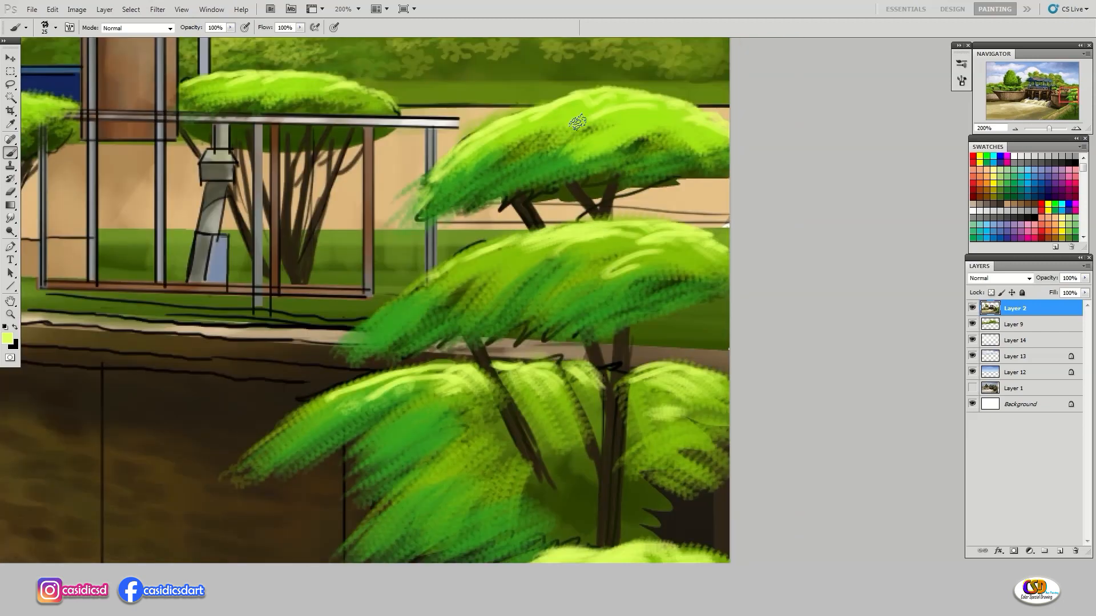
left_click_drag(579, 115, 674, 114)
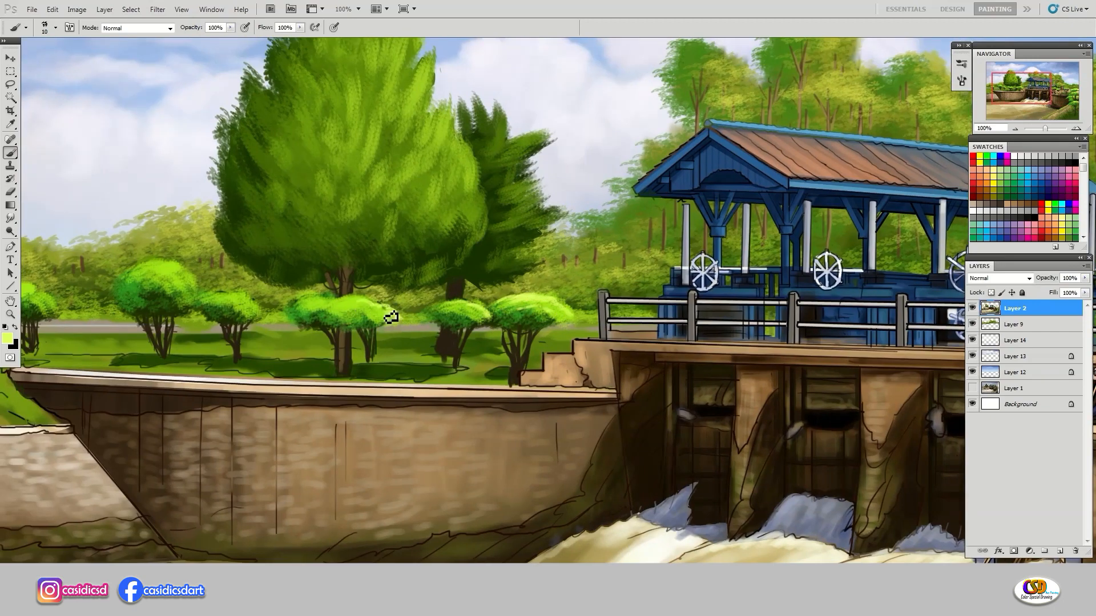
key("ctrl+minus")
key("ctrl+minus")
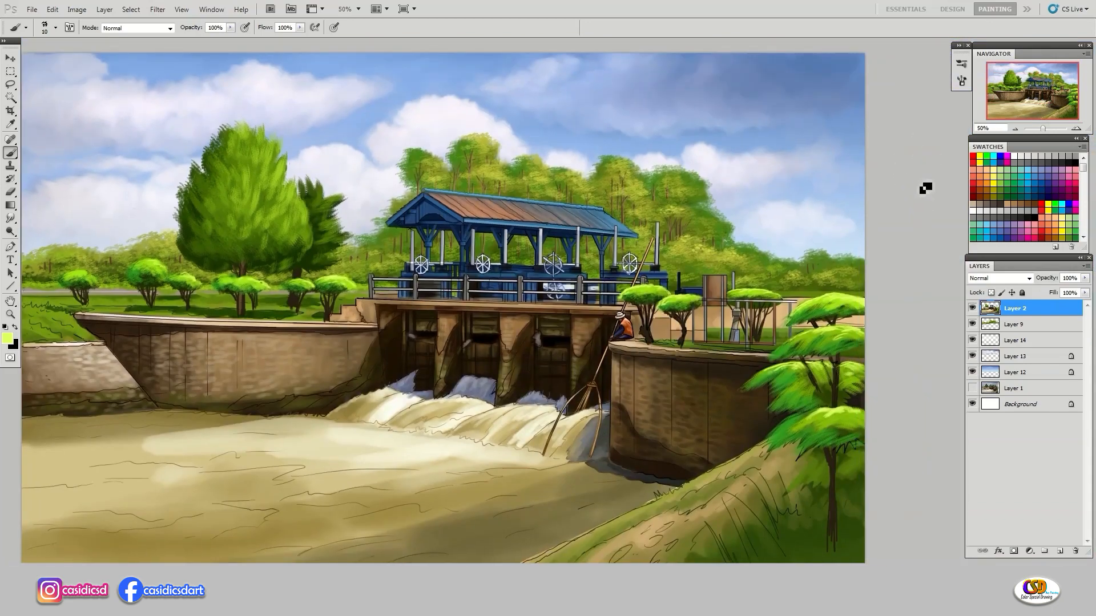
Switch to a round brush, pick a greyish brown and paint lighter wood on the trunks of the two trees beside the worker
key("ctrl+plus")
key("ctrl+plus")
key("F5")
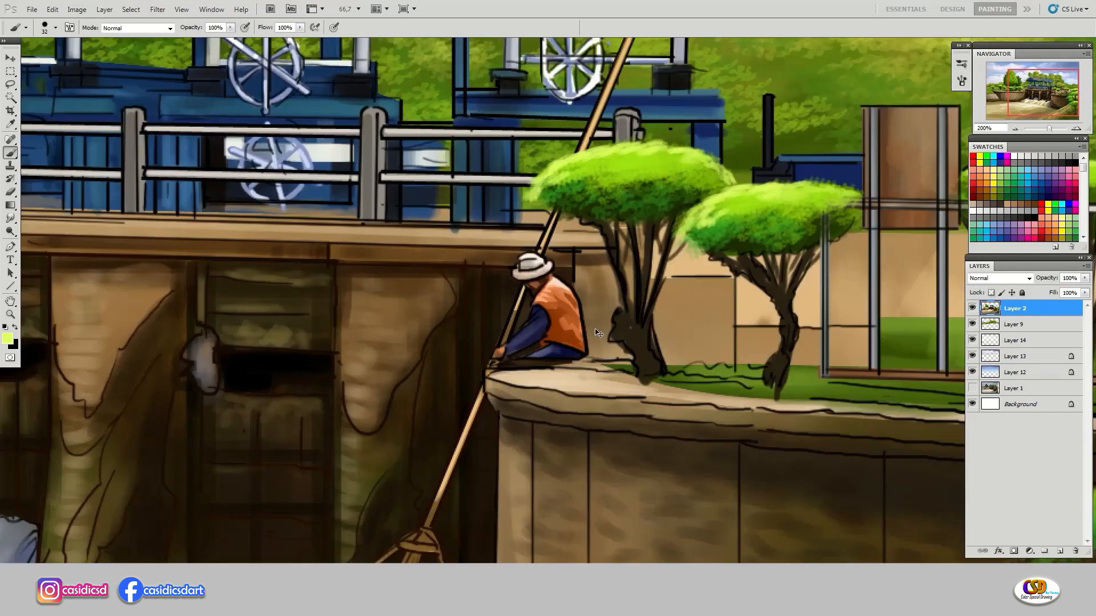
key("ctrl+plus")
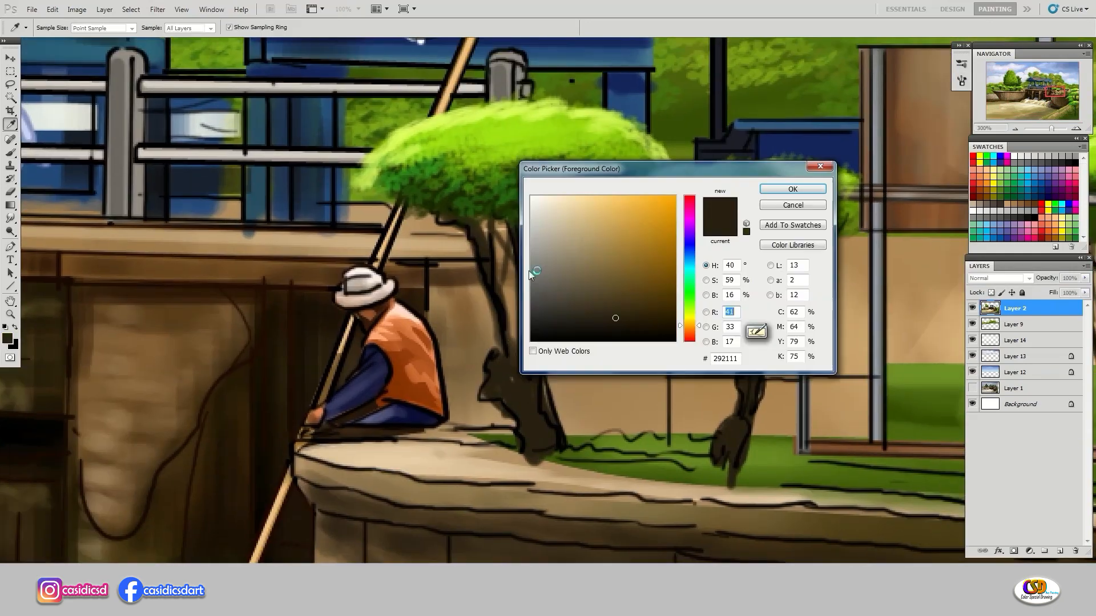
left_click(788, 189)
mouse_move(528, 271)
left_mouse_down()
mouse_move(514, 379)
mouse_move(553, 442)
left_mouse_up()
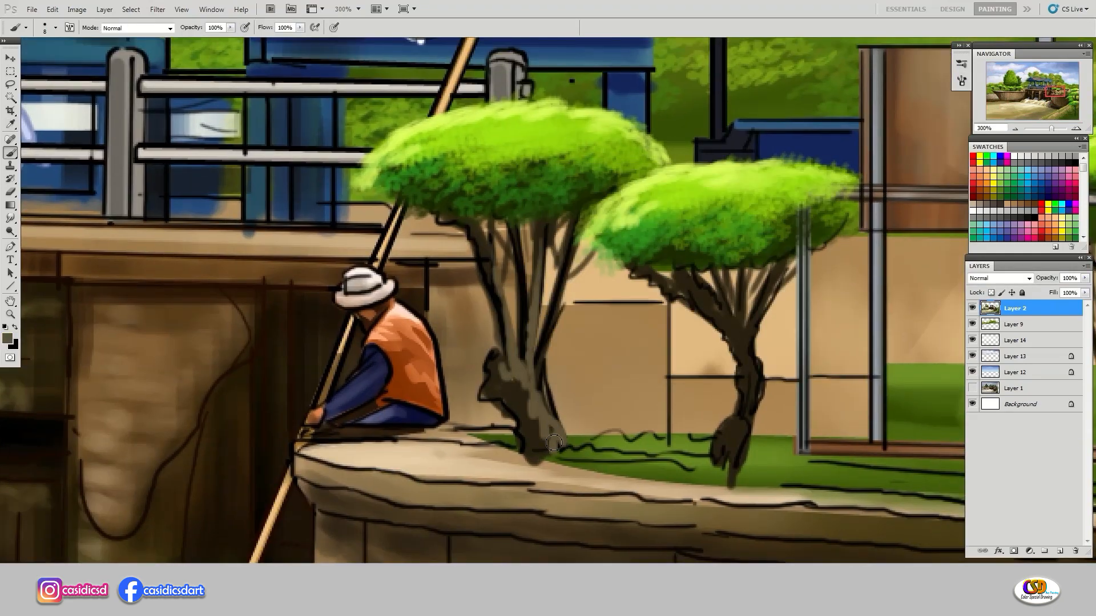
left_click_drag(558, 293, 585, 448)
left_click_drag(708, 342, 572, 355)
left_click_drag(519, 288, 593, 337)
Paint the same greyish brown on the trunk and branches of the tree behind the metal frame
mouse_move(644, 286)
left_mouse_down()
mouse_move(617, 330)
mouse_move(627, 388)
left_mouse_up()
left_click_drag(627, 388, 621, 474)
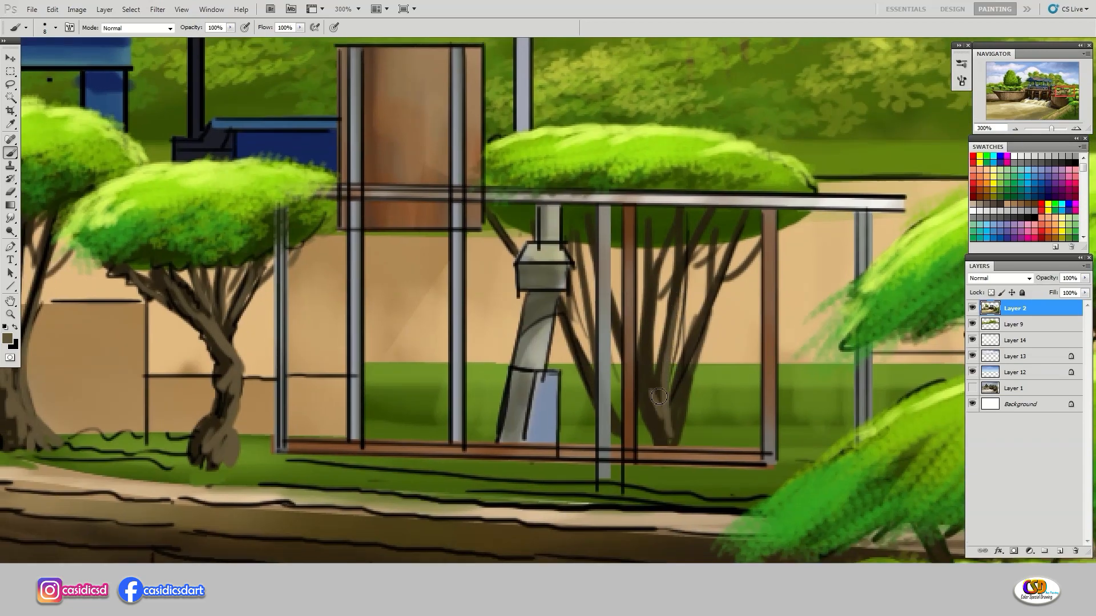
left_click_drag(699, 328, 682, 428)
mouse_move(722, 251)
left_mouse_down()
mouse_move(656, 291)
mouse_move(615, 409)
left_mouse_up()
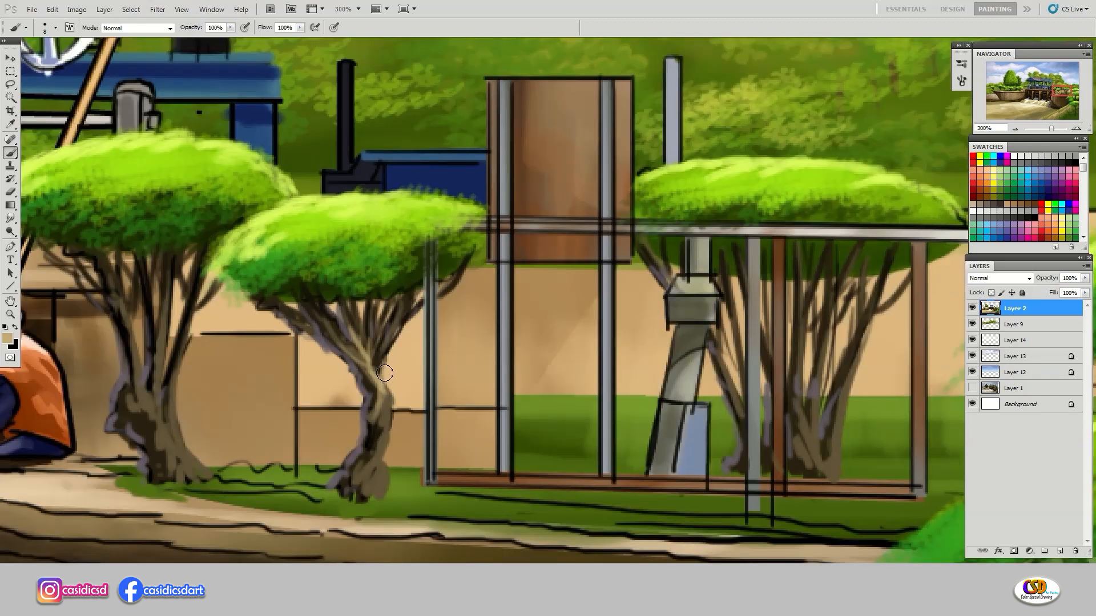
Stroke tan highlights along the trunks of the three trimmed trees on the right bank
left_click_drag(391, 371, 365, 488)
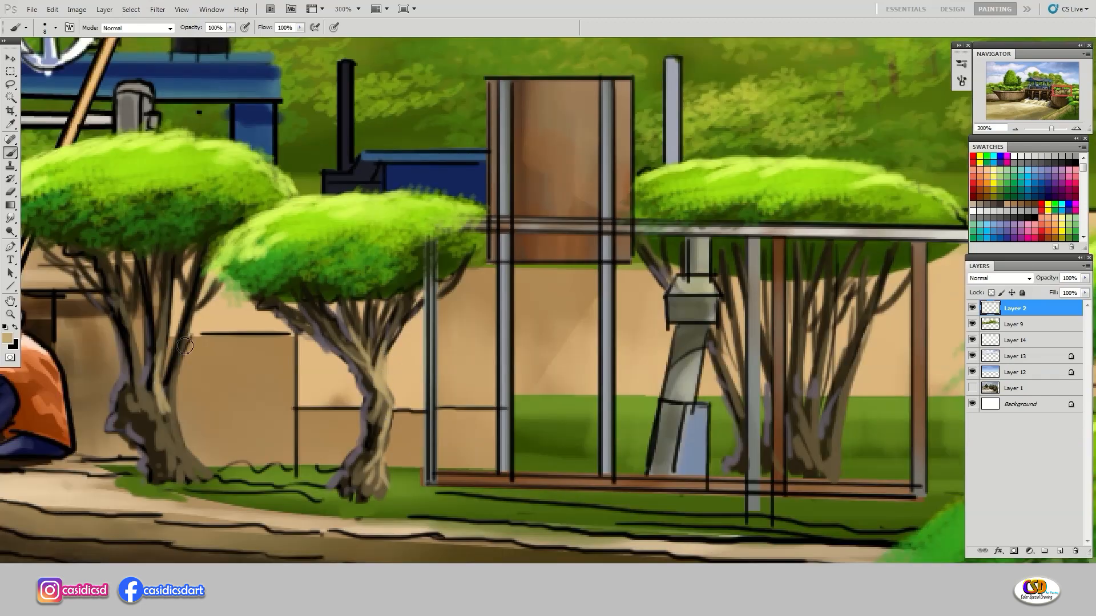
left_click_drag(185, 346, 167, 443)
left_click_drag(115, 296, 188, 457)
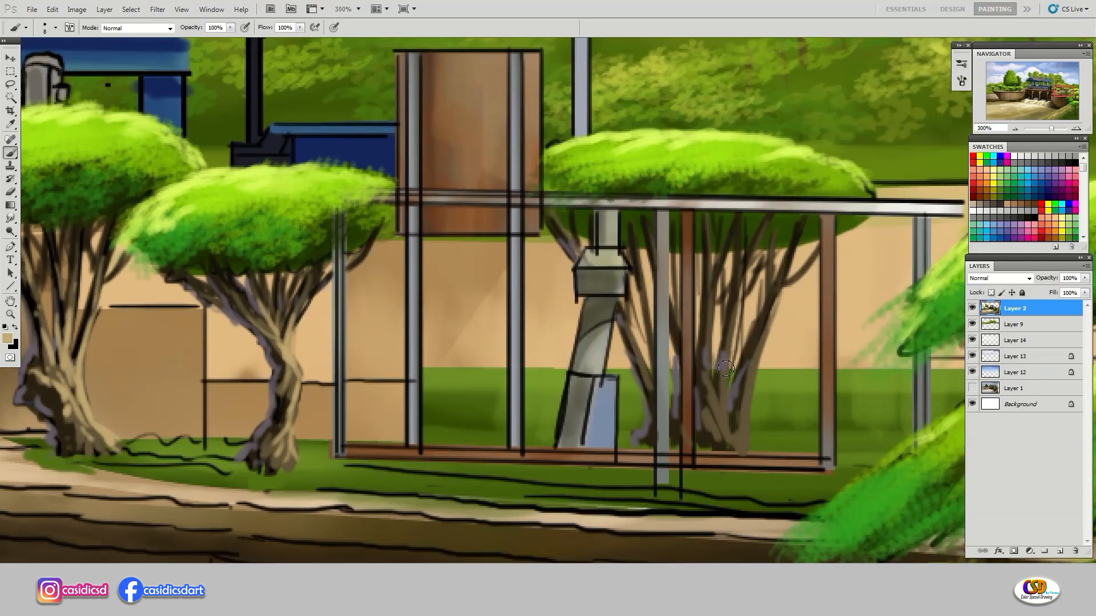
left_click_drag(764, 308, 746, 409)
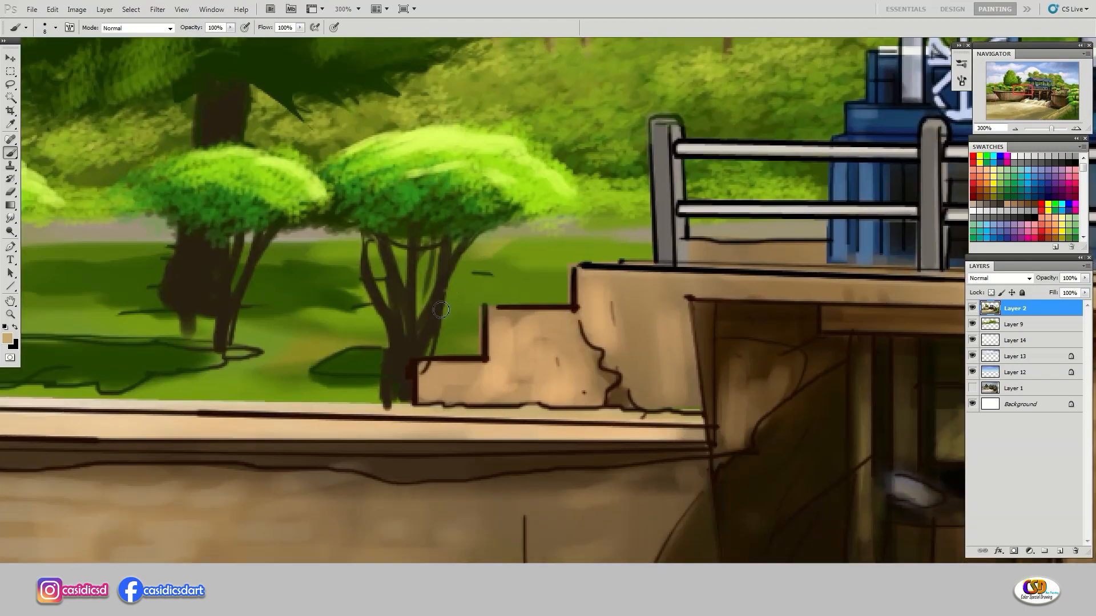
Stroke tan highlights along the trunks of the trimmed trees on the left bank
mouse_move(417, 259)
left_mouse_down()
mouse_move(384, 298)
mouse_move(407, 394)
left_mouse_up()
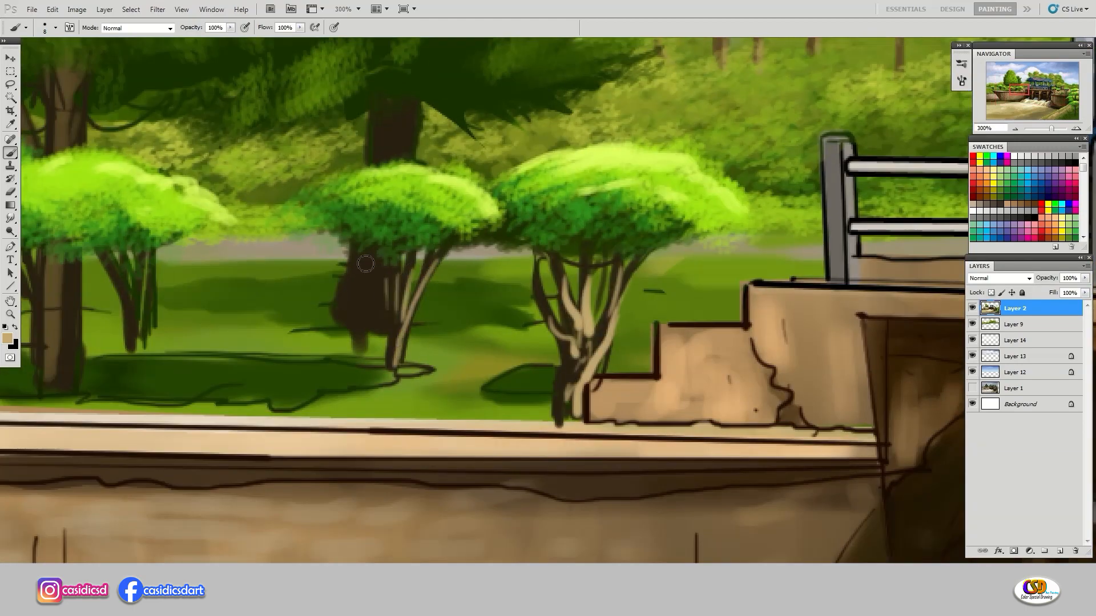
left_click_drag(360, 257, 394, 359)
left_click_drag(495, 220, 494, 274)
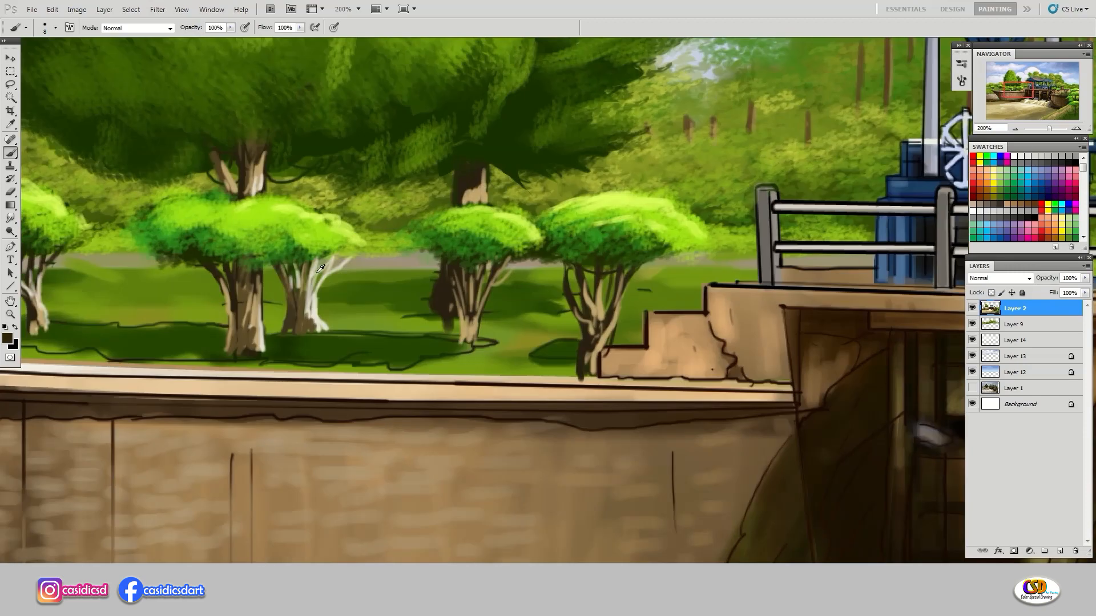
Pick a light cream color and brighten the highlights on the trunks of the trimmed trees
left_click(320, 269, "alt")
left_click(8, 339)
key("Return")
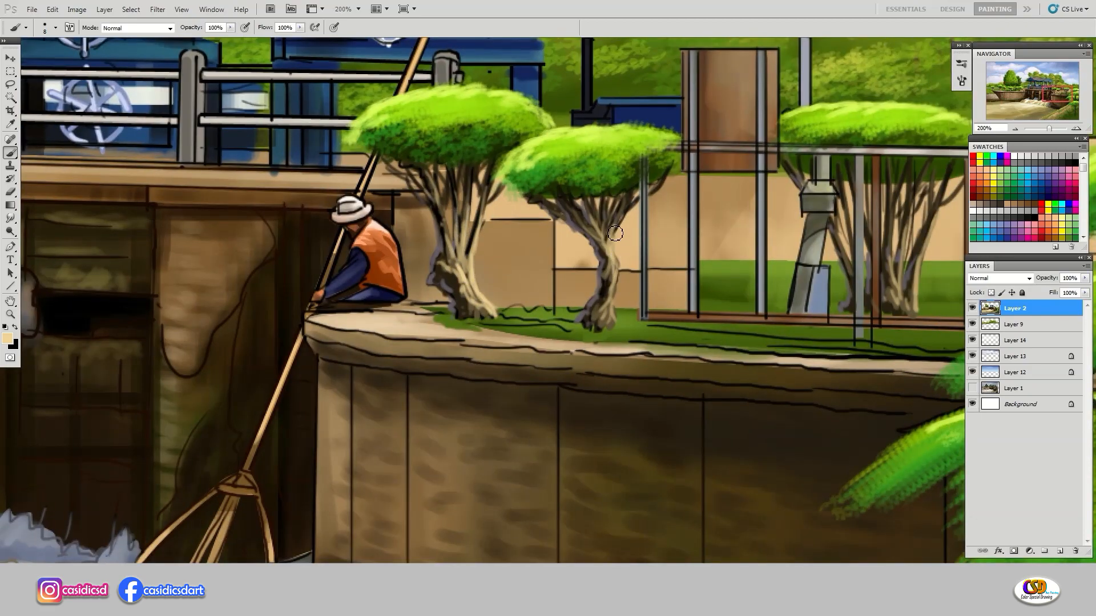
left_click(8, 339)
left_click(564, 198)
key("Return")
left_click_drag(621, 212, 611, 251)
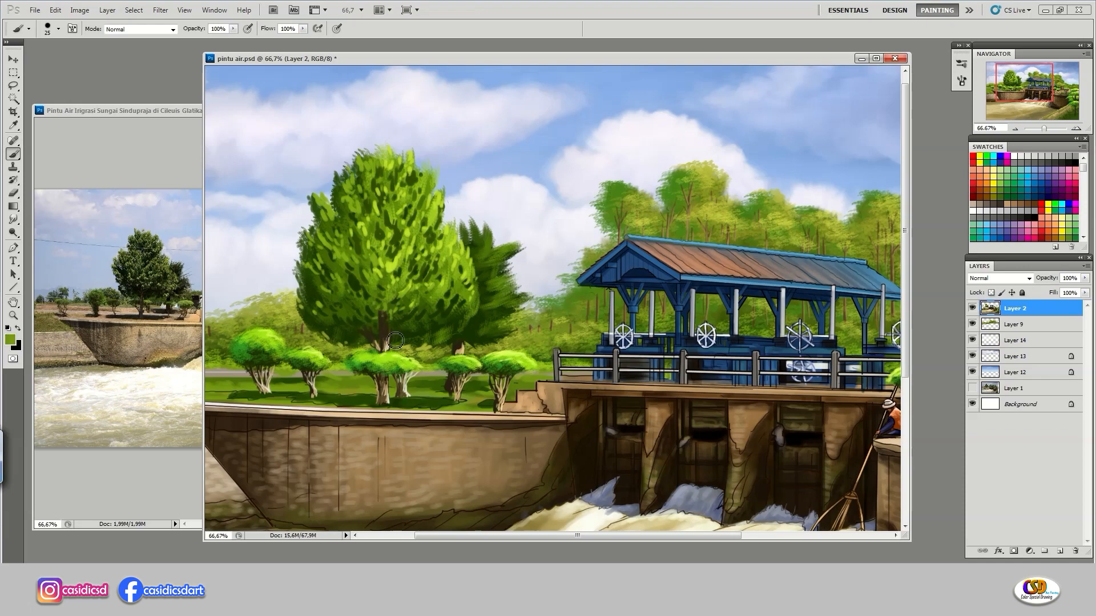
Sample a dark green and dab leaf clumps on the lower right side of the large tree's crown
left_click(438, 303, "alt")
key("ctrl+plus")
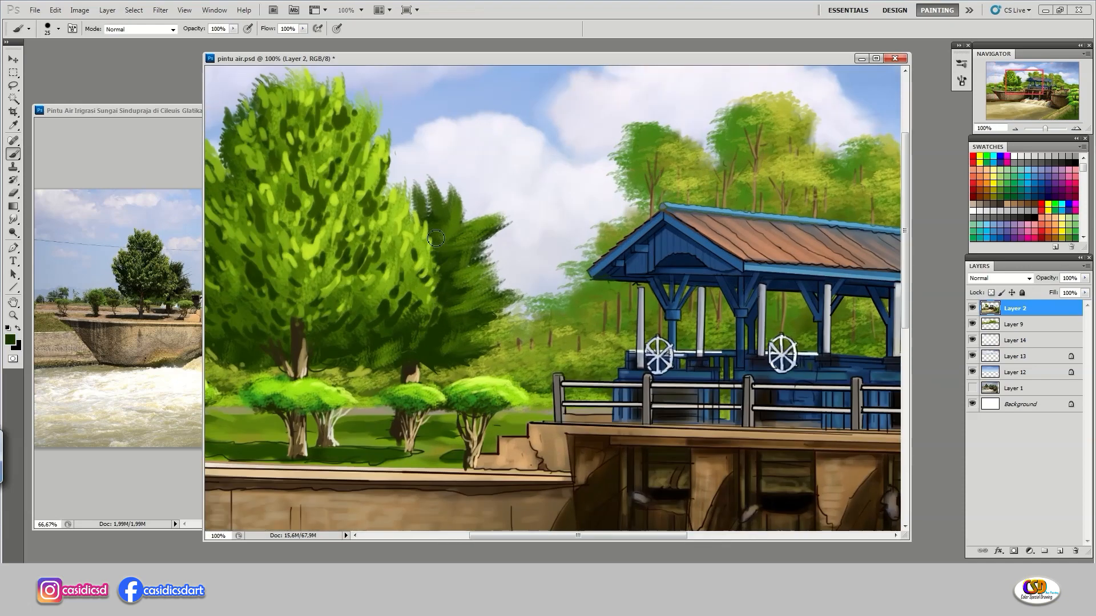
mouse_move(388, 340)
left_mouse_down()
mouse_move(539, 330)
mouse_move(465, 299)
left_mouse_up()
Pick a yellowish green and paint thin needle strokes along the right side of the dark spiky tree
left_click(11, 339)
left_click(662, 244)
key("Return")
left_click_drag(555, 183, 579, 186)
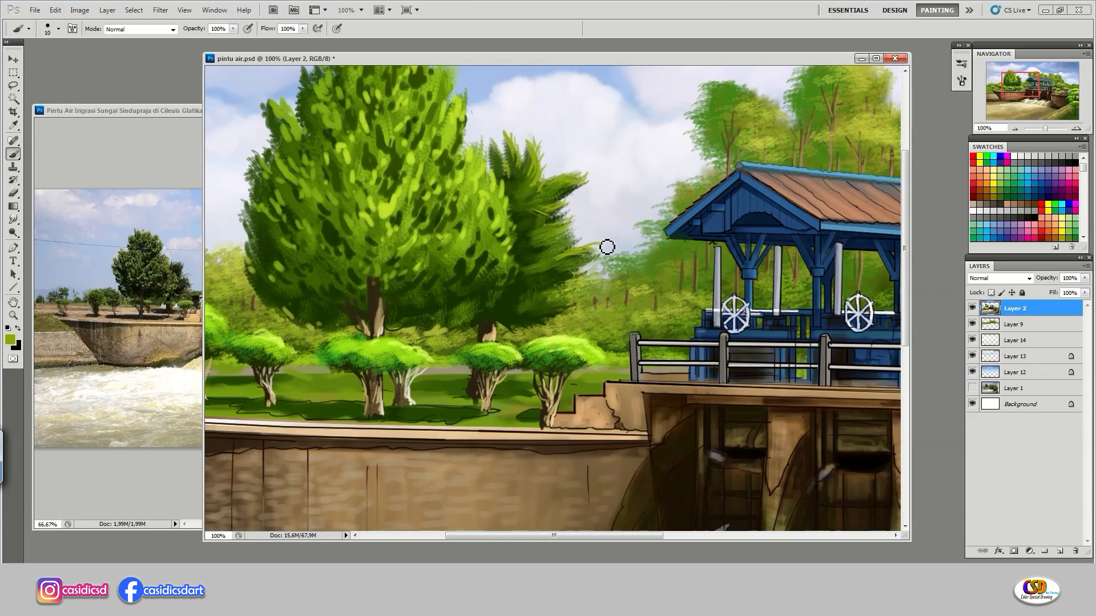
left_click_drag(540, 271, 594, 246)
left_click_drag(509, 313, 560, 288)
Add leaf dabs in sampled greens around the trunk and along the lower edge of the large crown
left_click(374, 277, "alt")
mouse_move(400, 286)
left_mouse_down()
mouse_move(450, 278)
mouse_move(432, 328)
left_mouse_up()
left_click(438, 311, "alt")
mouse_move(311, 299)
left_mouse_down()
mouse_move(428, 224)
mouse_move(268, 247)
left_mouse_up()
left_click(371, 300, "alt")
left_click_drag(371, 289, 379, 292)
left_click_drag(546, 285, 554, 284)
mouse_move(277, 303)
left_mouse_down()
mouse_move(451, 329)
mouse_move(472, 310)
mouse_move(334, 294)
left_mouse_up()
left_click_drag(320, 286, 342, 296)
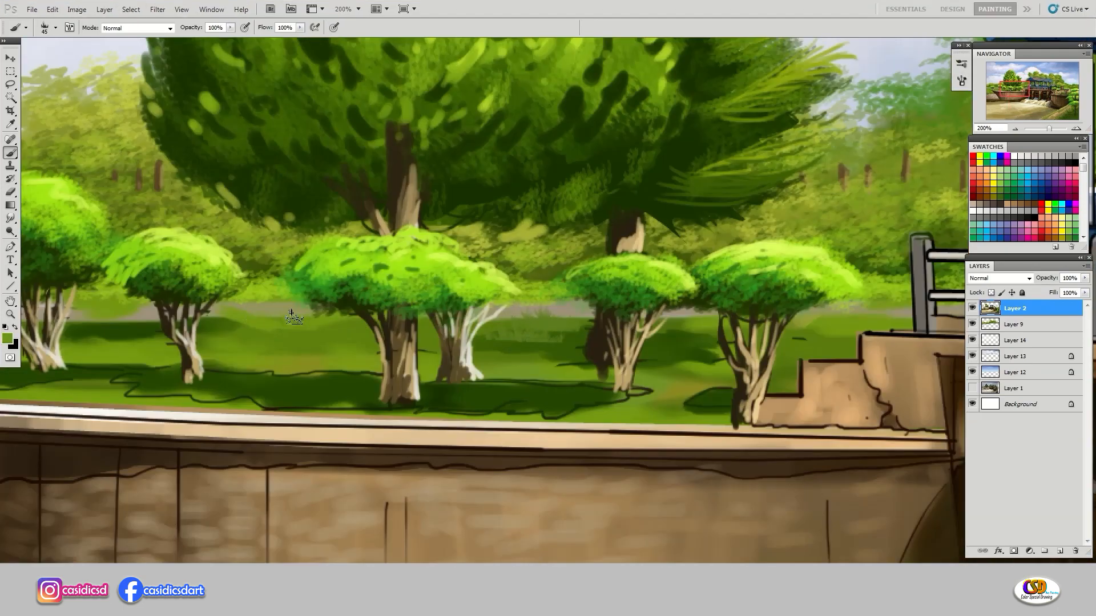
Paint grass blades along the road edge behind the left bank's trimmed trees with a grass brush
left_click_drag(294, 319, 486, 320)
left_click_drag(280, 311, 344, 309)
left_click_drag(179, 308, 144, 307)
left_click_drag(160, 311, 485, 322)
left_click_drag(251, 334, 86, 328)
Sample a lawn green and add grass blades between the trunks and shadows on the left bank
left_click(354, 356, "alt")
mouse_move(197, 348)
left_mouse_down()
mouse_move(259, 352)
mouse_move(267, 366)
left_mouse_up()
left_click_drag(439, 343, 251, 297)
left_click_drag(401, 302, 639, 312)
left_click_drag(554, 283, 684, 297)
Extend the grass texture across the rest of the left bank's lawn, sampling another green for more blades
key("ctrl+minus")
mouse_move(782, 299)
left_mouse_down()
mouse_move(629, 320)
mouse_move(648, 337)
left_mouse_up()
left_click_drag(689, 319, 704, 318)
key("ctrl+plus")
left_click(308, 365, "alt")
left_click_drag(260, 347, 307, 348)
mouse_move(352, 344)
left_mouse_down()
mouse_move(397, 346)
mouse_move(469, 374)
mouse_move(623, 365)
left_mouse_up()
left_click_drag(624, 367, 736, 382)
left_click_drag(697, 388, 749, 371)
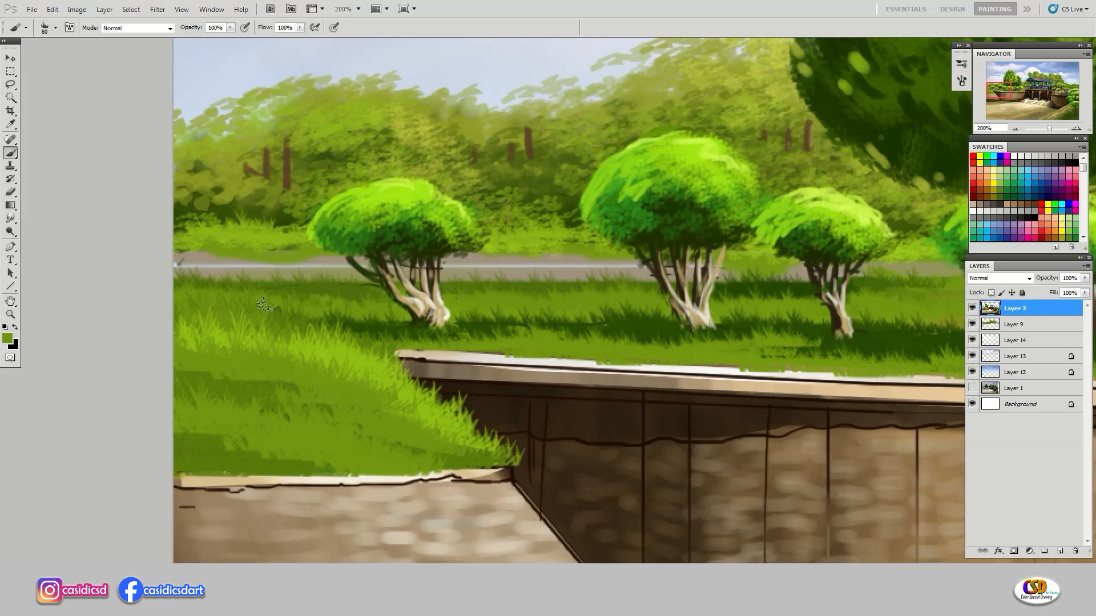
Layer grass blades in two sampled greens over the grassy slope at the far left
left_click(352, 362, "alt")
left_click_drag(201, 363, 418, 436)
left_click_drag(365, 438, 435, 454)
mouse_move(254, 406)
left_mouse_down()
mouse_move(294, 409)
mouse_move(354, 443)
left_mouse_up()
left_click(266, 448, "alt")
left_click_drag(287, 412, 469, 466)
Paint bright grass blades along the left wall's top edge up to the stone steps by the bridge
key("ctrl+minus")
key("ctrl+minus")
left_click_drag(685, 320, 286, 314)
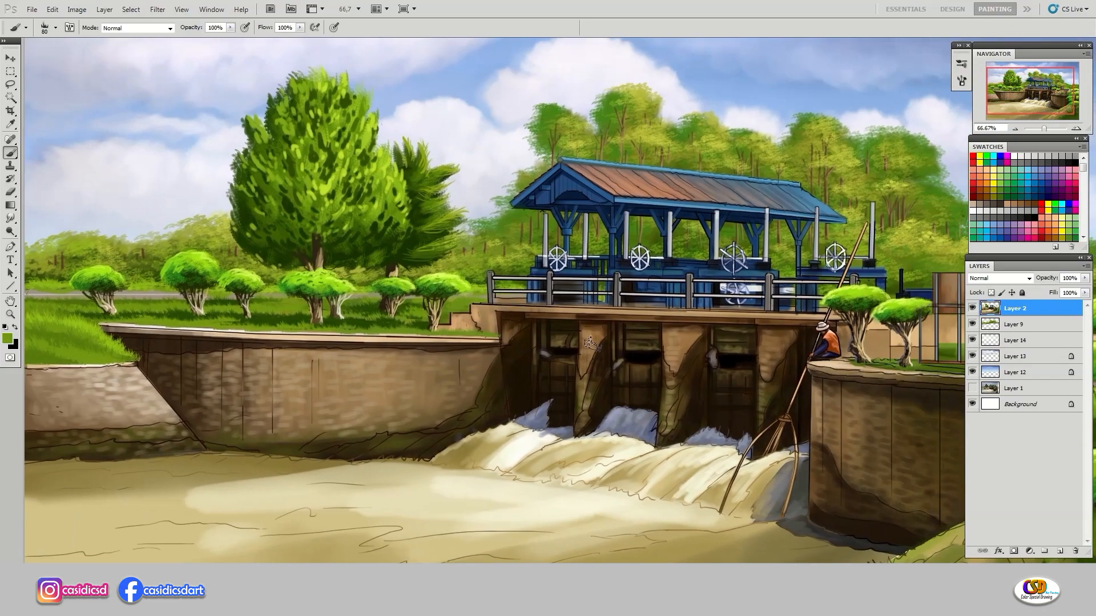
key("ctrl+plus")
key("ctrl+plus")
left_click_drag(297, 245, 455, 197)
left_click_drag(519, 347, 228, 345)
mouse_move(408, 277)
left_mouse_down()
mouse_move(492, 246)
mouse_move(411, 279)
left_mouse_up()
left_click_drag(337, 256, 283, 279)
Sample nearby greens and add grass blades behind the trimmed trees next to the bridge
left_click(403, 286, "alt")
left_click_drag(414, 276, 459, 271)
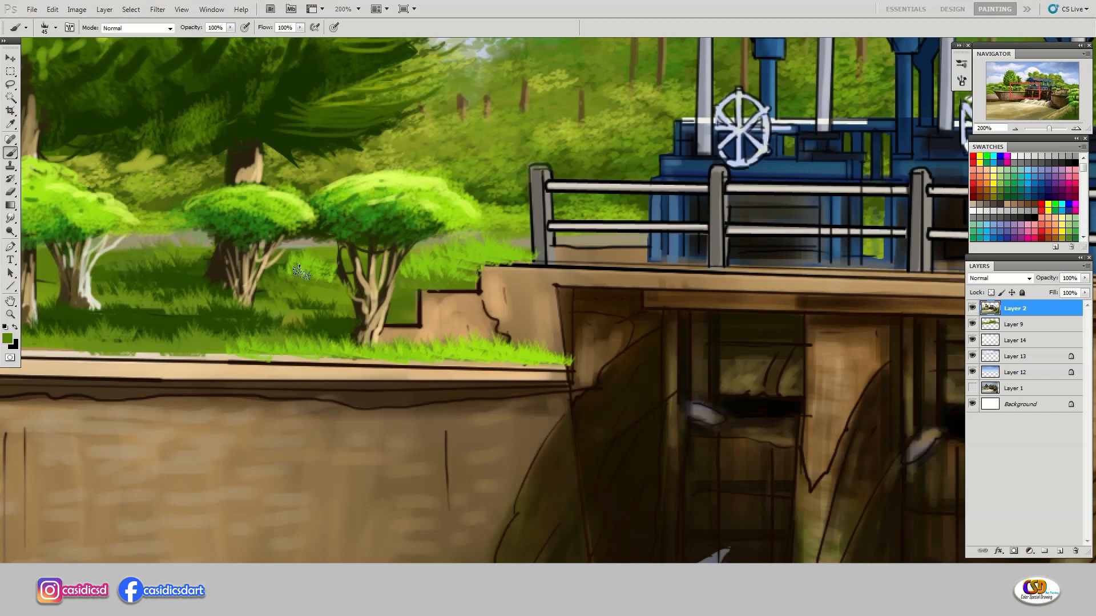
left_click(285, 268, "alt")
left_click_drag(206, 243, 139, 260)
Sample a light green and paint grass blades at the foot of the two trees beside the worker
key("ctrl+minus")
key("ctrl+minus")
mouse_move(561, 316)
left_mouse_down()
mouse_move(509, 336)
mouse_move(94, 296)
left_mouse_up()
key("ctrl+plus")
key("ctrl+plus")
left_click(308, 191, "alt")
mouse_move(197, 363)
left_mouse_down()
mouse_move(311, 366)
mouse_move(362, 348)
left_mouse_up()
left_click_drag(239, 354, 194, 363)
left_click_drag(291, 365, 362, 354)
Extend the grass blades along the right bank beneath the metal frame, using a sampled green
left_click_drag(420, 368, 517, 361)
left_click_drag(443, 371, 397, 365)
mouse_move(497, 288)
left_mouse_down()
mouse_move(537, 320)
mouse_move(531, 342)
mouse_move(543, 353)
left_mouse_up()
left_click(420, 353, "alt")
left_click_drag(422, 371, 605, 380)
mouse_move(593, 377)
left_mouse_down()
mouse_move(640, 380)
mouse_move(468, 368)
left_mouse_up()
left_click_drag(482, 374, 550, 377)
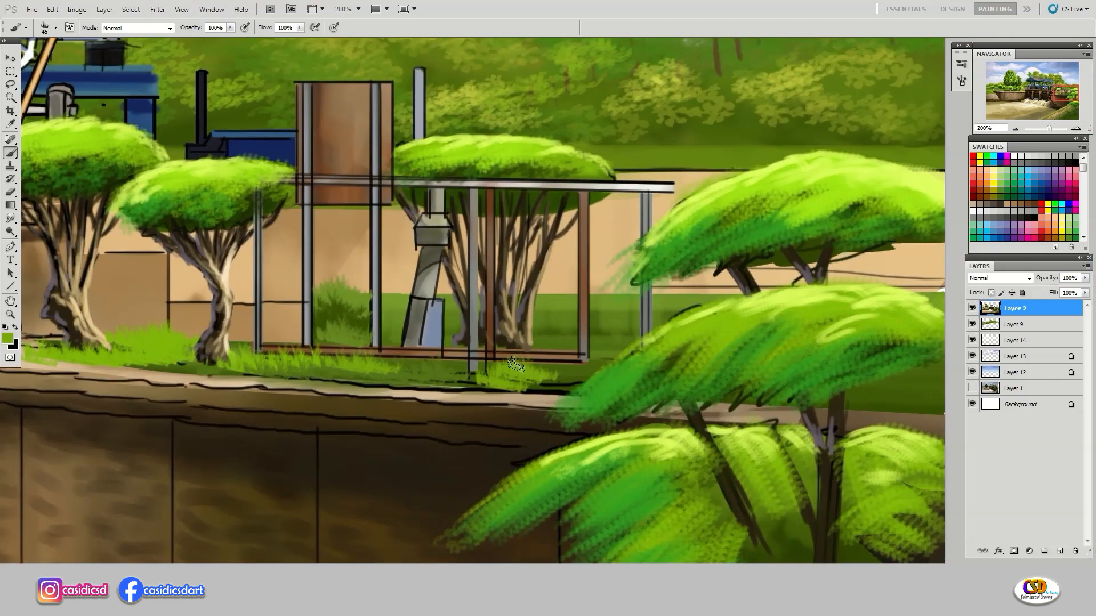
Sample a deeper green and add darker grass blades along the right bank's wall edge
key("ctrl+minus")
left_click_drag(517, 342, 484, 249)
left_click(479, 242, "alt")
left_click_drag(425, 243, 464, 246)
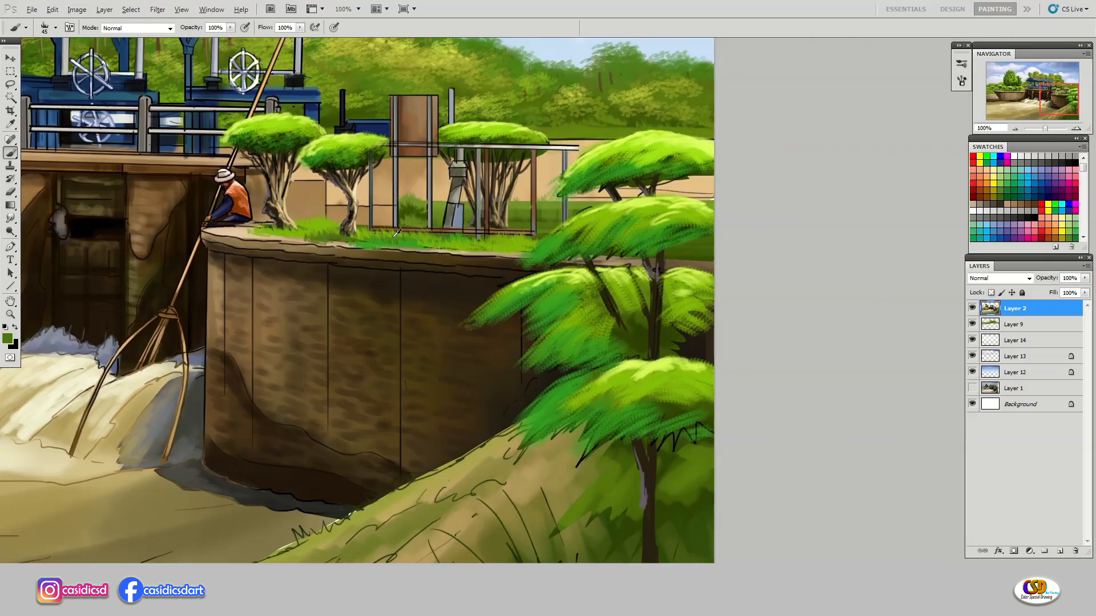
Choose a 24 px square brush, sample the tan wall color and paint over the wall outlines behind the worker's trees
left_click_drag(595, 210, 579, 271)
key("ctrl+minus")
left_click(962, 82)
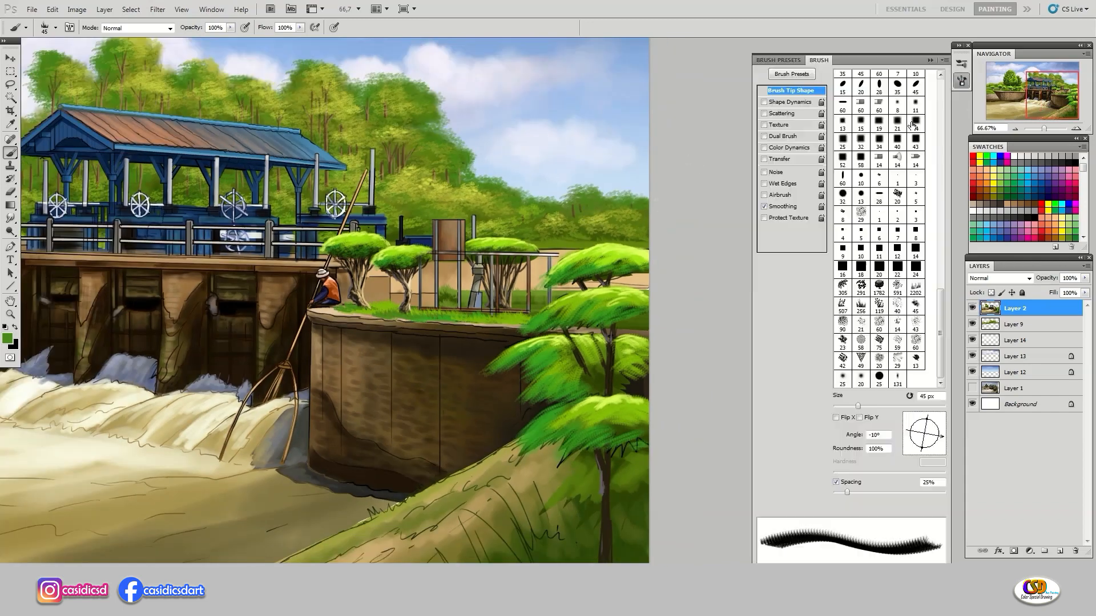
left_click(843, 160)
left_click(777, 159)
left_click(912, 94)
left_click(897, 123)
left_click(962, 81)
key("ctrl+plus")
key("ctrl+plus")
left_click_drag(369, 254, 649, 320)
left_click(340, 259, "alt")
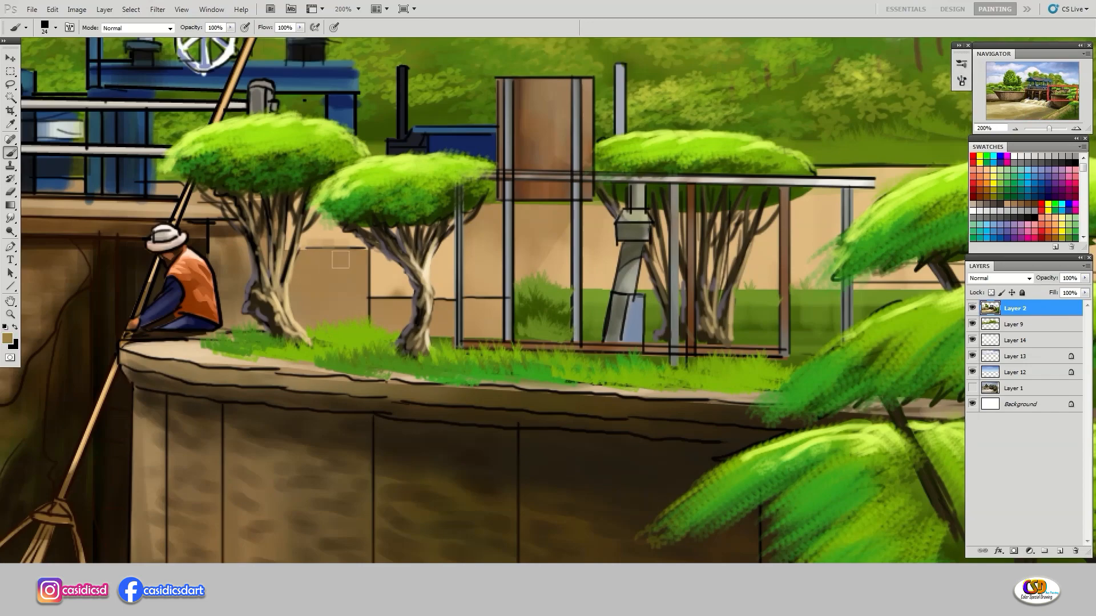
left_click_drag(313, 254, 358, 281)
left_click_drag(228, 242, 239, 275)
mouse_move(311, 271)
left_mouse_down()
mouse_move(341, 308)
mouse_move(393, 305)
left_mouse_up()
Sample a lighter tan and cover the remaining block outlines on the wall around the second trimmed tree
left_click(381, 280, "alt")
left_click_drag(370, 260, 371, 313)
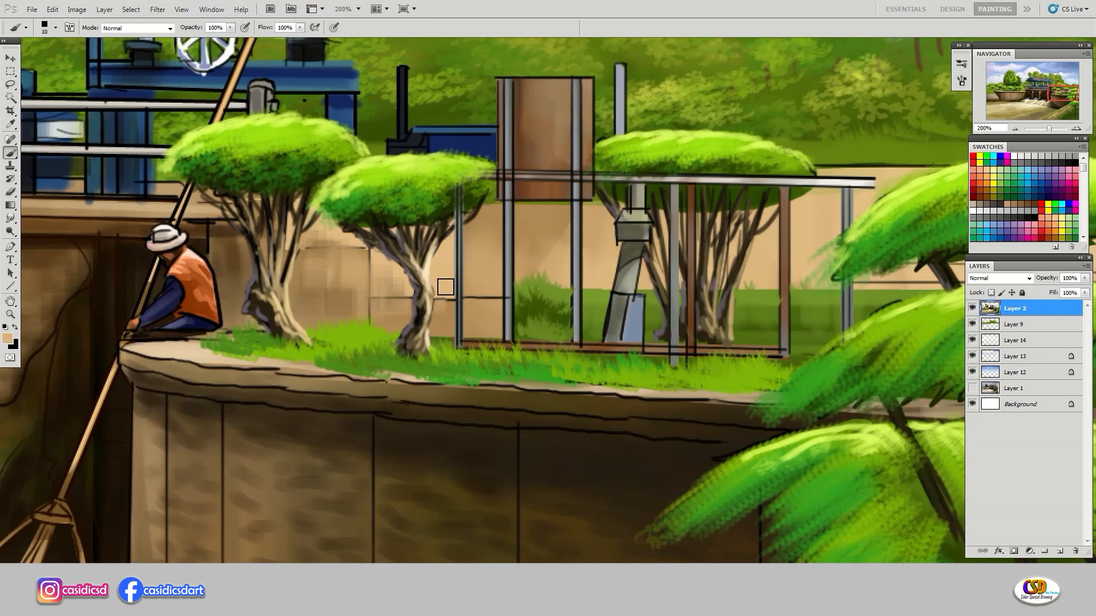
left_click_drag(469, 295, 497, 296)
left_click_drag(379, 297, 408, 298)
Paint over the black outlines along the bridge deck and the adjoining stone steps with a smaller square brush
key("bracketleft")
key("bracketleft")
left_click_drag(372, 234, 549, 277)
left_click_drag(392, 273, 401, 307)
left_click_drag(354, 257, 537, 252)
left_click_drag(536, 252, 361, 246)
left_click_drag(322, 237, 656, 237)
left_click_drag(491, 240, 879, 237)
left_click_drag(535, 226, 380, 225)
mouse_move(194, 235)
left_mouse_down()
mouse_move(133, 235)
mouse_move(131, 271)
left_mouse_up()
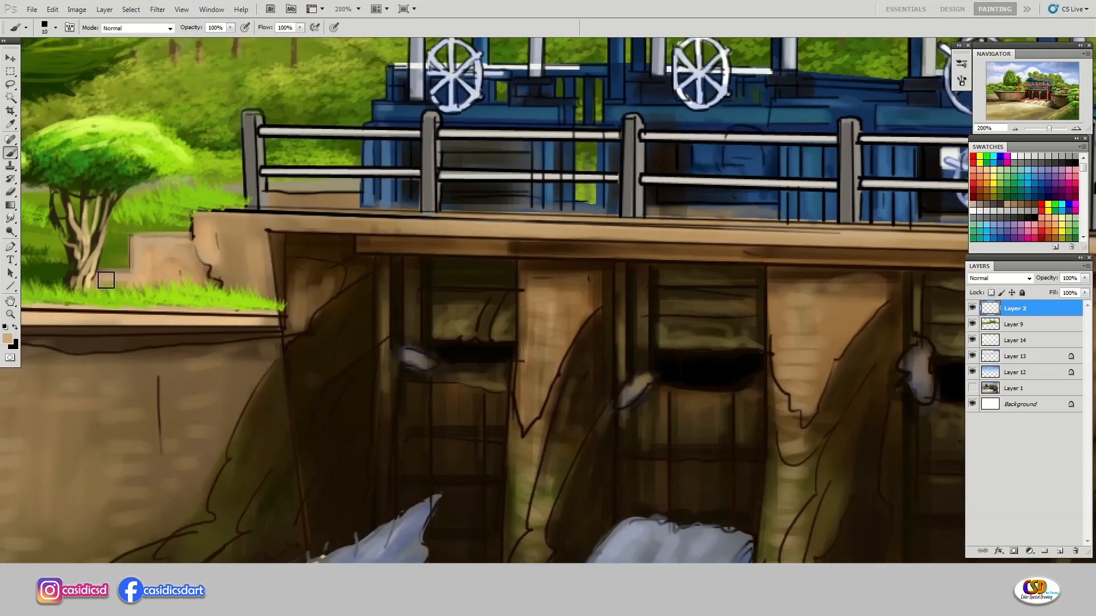
Enlarge the brush to 15 px, sample the wall tan and paint over the outlines on the stone steps beside the bridge
key("ctrl+minus")
mouse_move(471, 270)
left_mouse_down()
mouse_move(303, 286)
mouse_move(223, 247)
left_mouse_up()
key("bracketright")
left_click(163, 271, "alt")
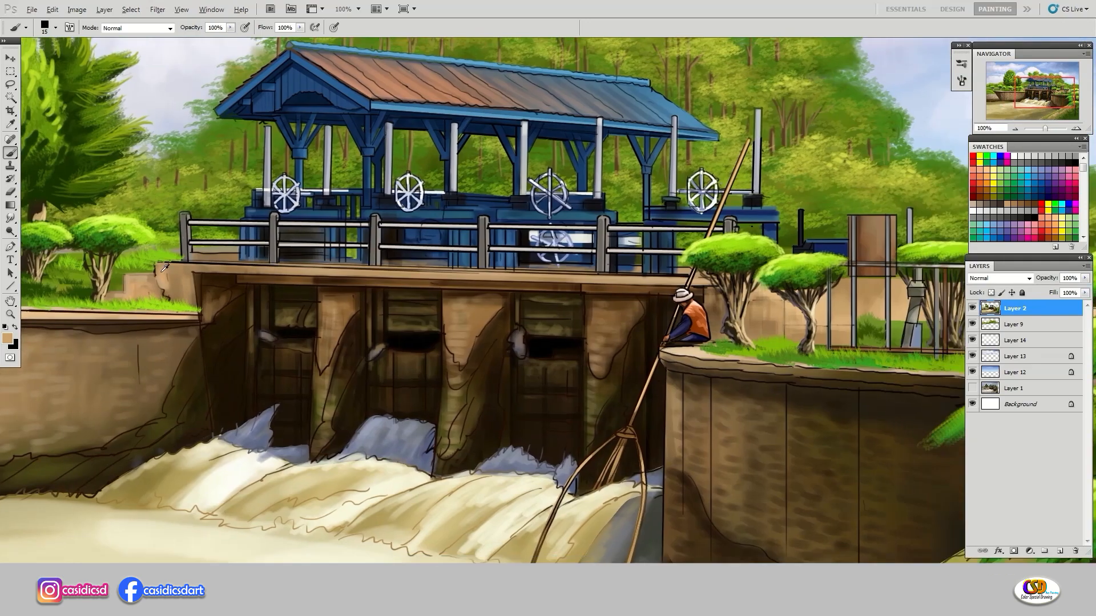
left_click_drag(684, 285, 165, 266)
Choose a lighter tan and paint a highlight along the front edge of the bridge deck
key("ctrl+plus")
left_click_drag(388, 240, 602, 264)
left_click(7, 339)
left_click(588, 208)
left_click(797, 190)
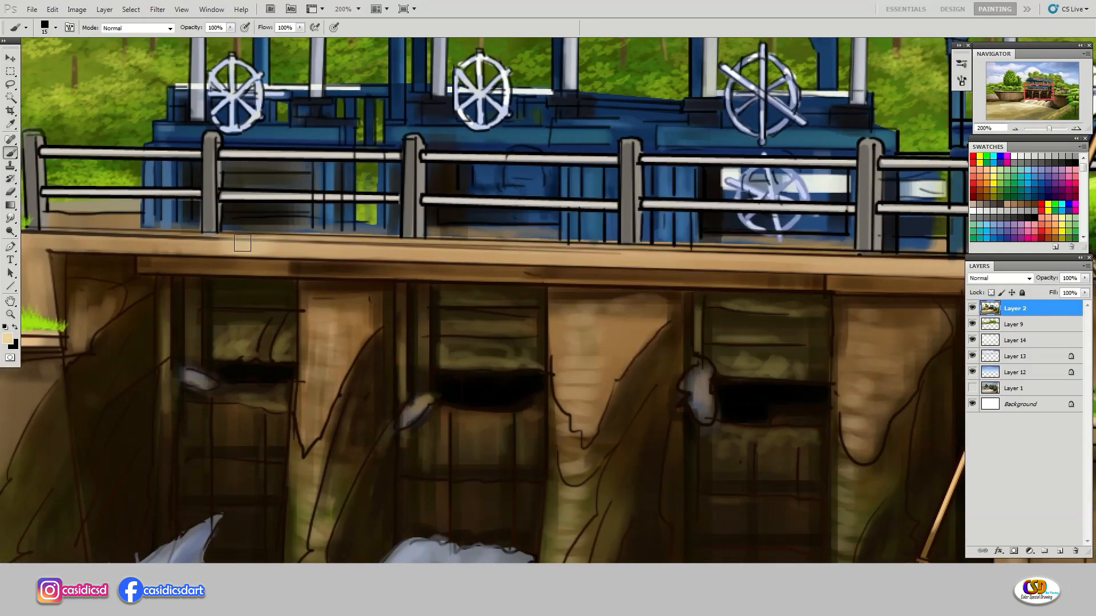
left_click_drag(240, 242, 459, 252)
left_click_drag(894, 251, 671, 207)
key("ctrl+minus")
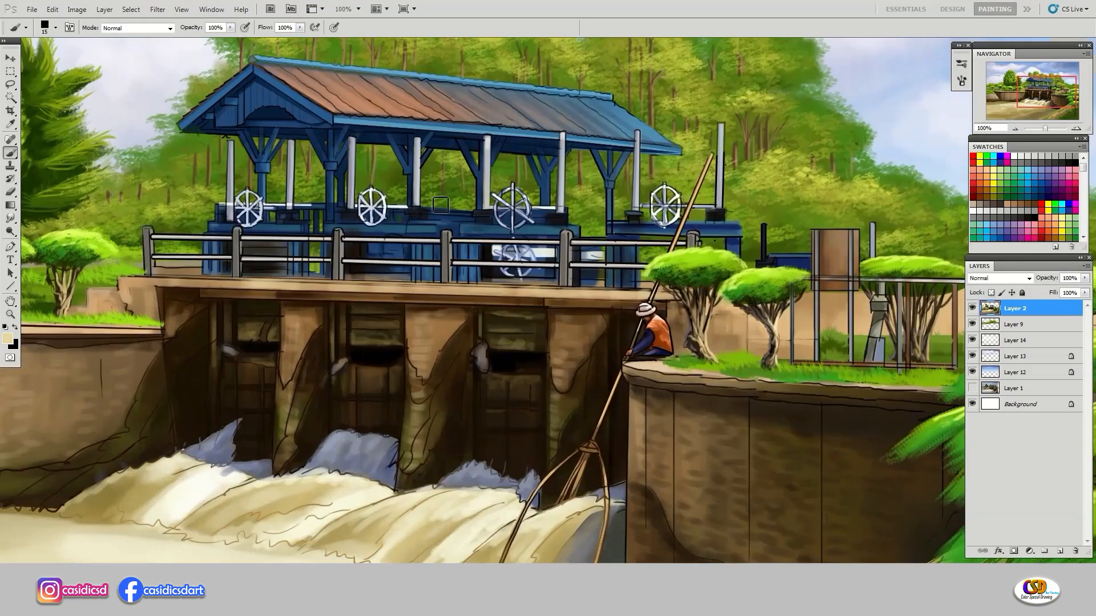
Choose a near-white color with a 4 px brush and paint a thin highlight along the upper edge of the bridge deck
key("ctrl+plus")
key("bracketleft")
key("bracketleft")
key("bracketleft")
key("bracketleft")
key("bracketleft")
key("bracketleft")
key("bracketleft")
left_click(8, 339)
left_click(537, 200)
left_click(796, 190)
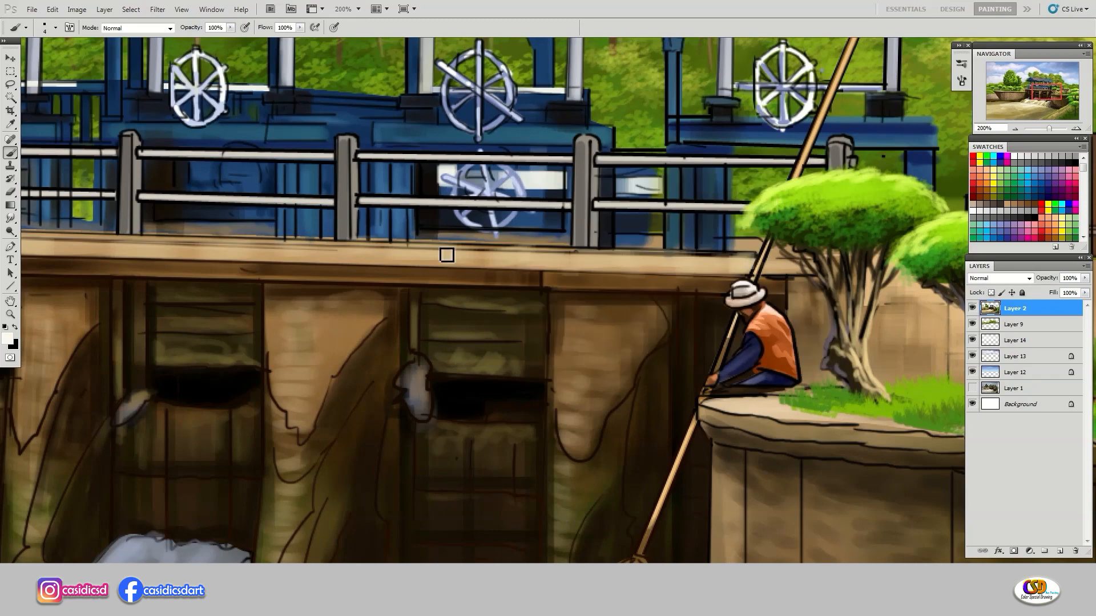
left_click_drag(447, 252, 770, 267)
left_click_drag(367, 260, 567, 259)
left_click_drag(343, 246, 221, 245)
Sample the left bank wall's tan with a larger brush and paint over the outlines on that wall
key("ctrl+minus")
left_click_drag(628, 308, 305, 317)
left_click(137, 326, "alt")
key("bracketright")
key("bracketright")
key("bracketright")
left_click_drag(109, 341, 247, 264)
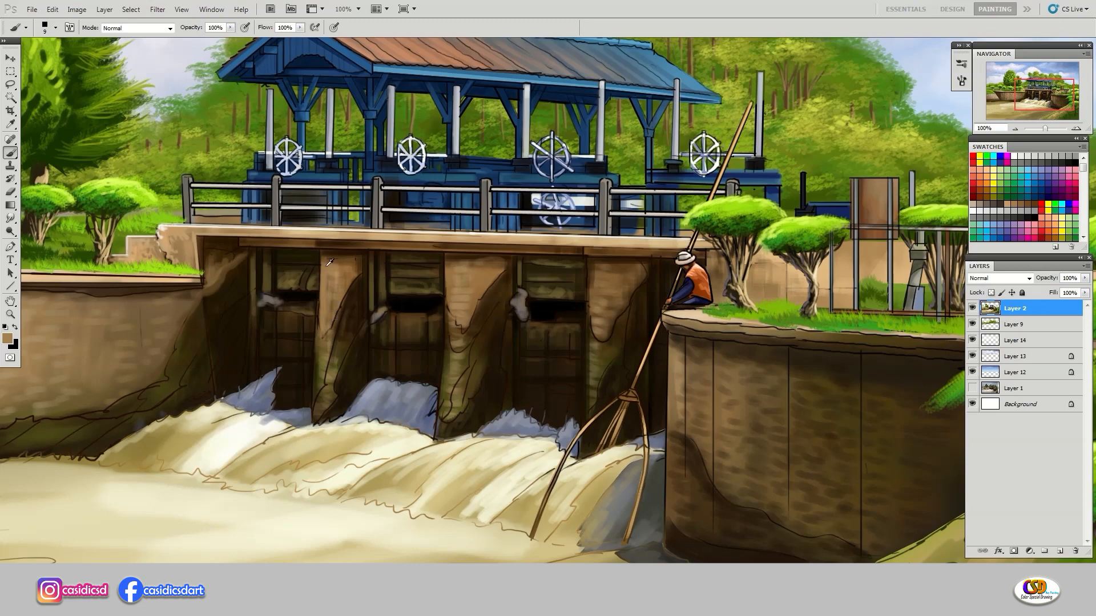
Sample the olive brown of the concrete piers and paint over the outlines on the piers between the gates
left_click(455, 337, "alt")
left_click_drag(456, 321, 449, 375)
left_click_drag(320, 383, 322, 356)
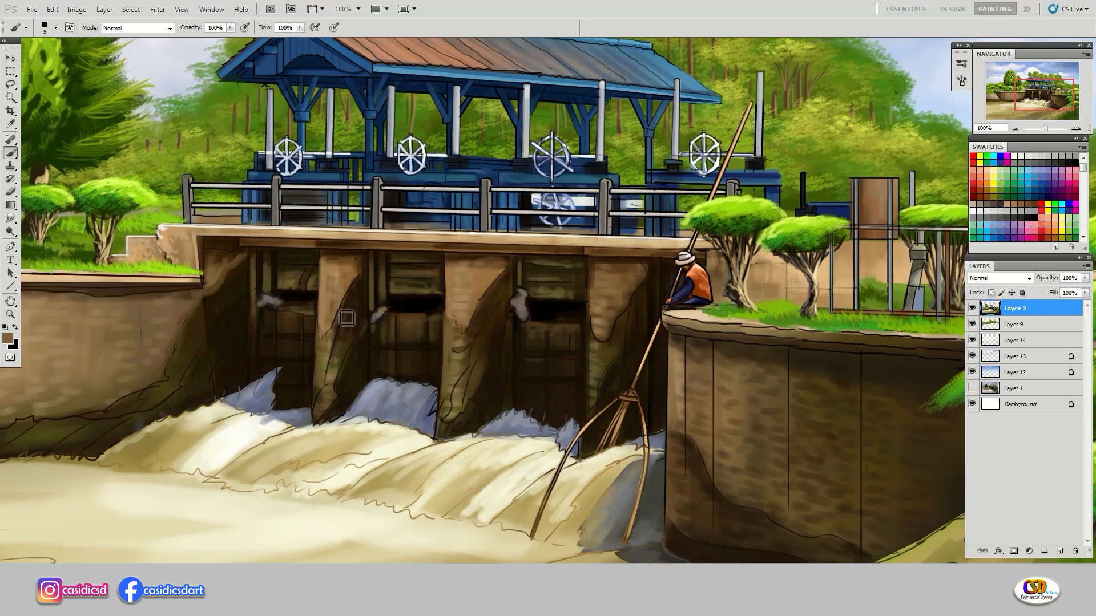
mouse_move(466, 331)
left_mouse_down()
mouse_move(393, 325)
mouse_move(430, 274)
left_mouse_up()
Sample tans from the right bank wall and touch up the wall around the worker and the trimmed trees
mouse_move(578, 295)
left_mouse_down()
mouse_move(464, 326)
mouse_move(572, 293)
left_mouse_up()
left_click(572, 293, "alt")
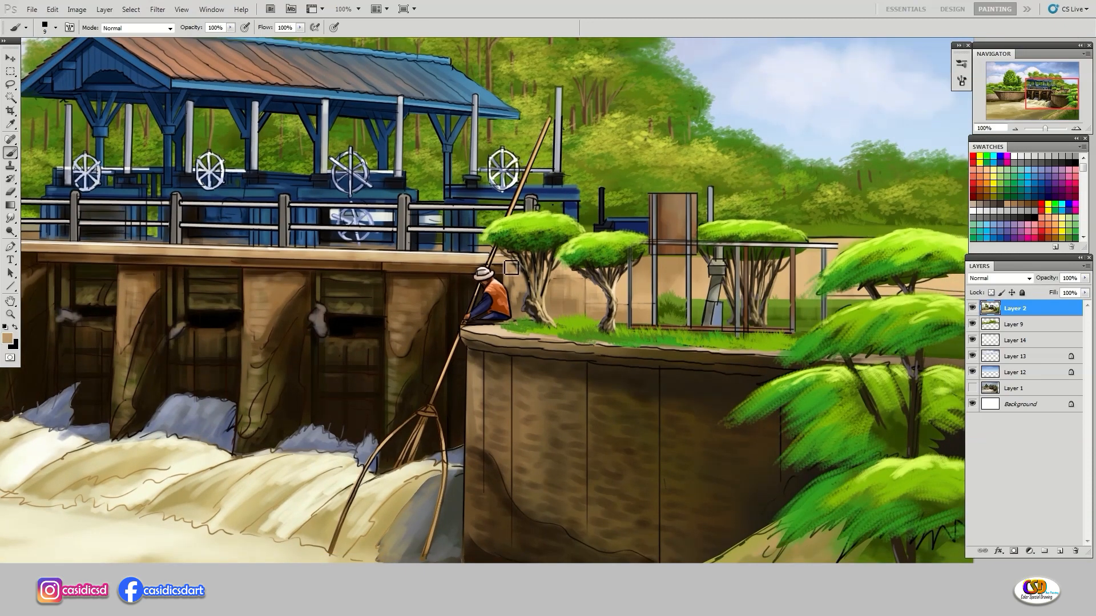
left_click(569, 266, "alt")
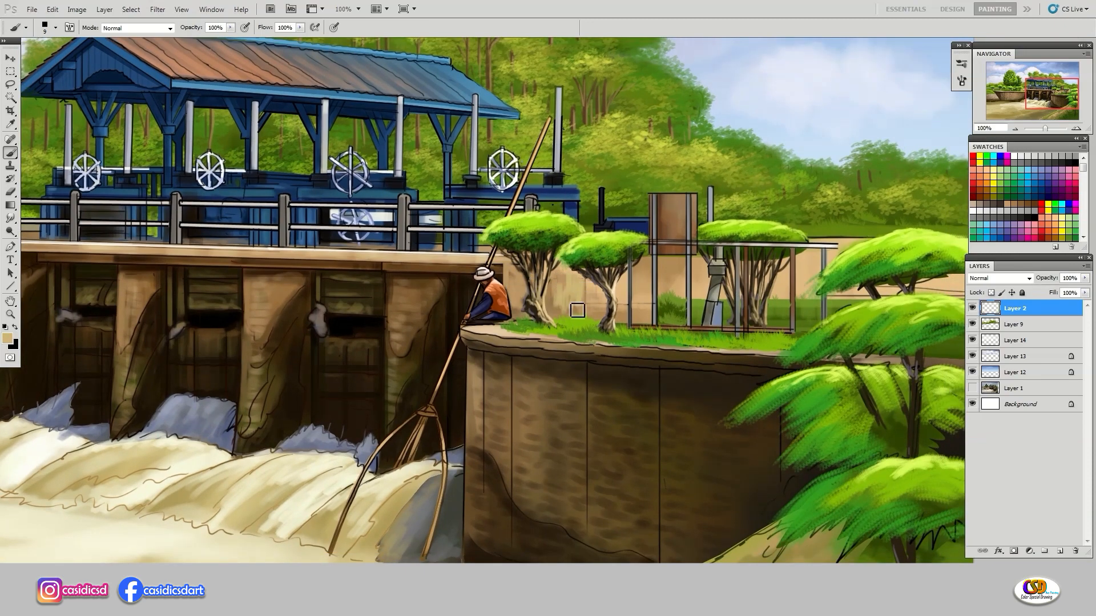
left_click(586, 246, "alt")
Sample the background green and dark blue to cover outlines around the bridge railing and the rightmost blue gate platform
key("ctrl+plus")
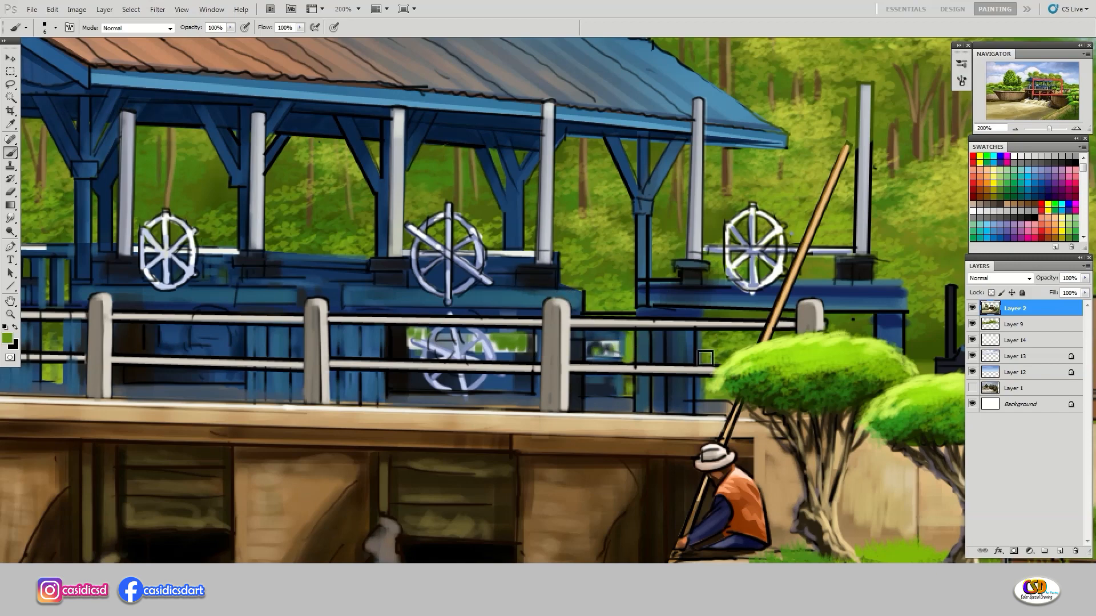
left_click_drag(711, 374, 565, 392)
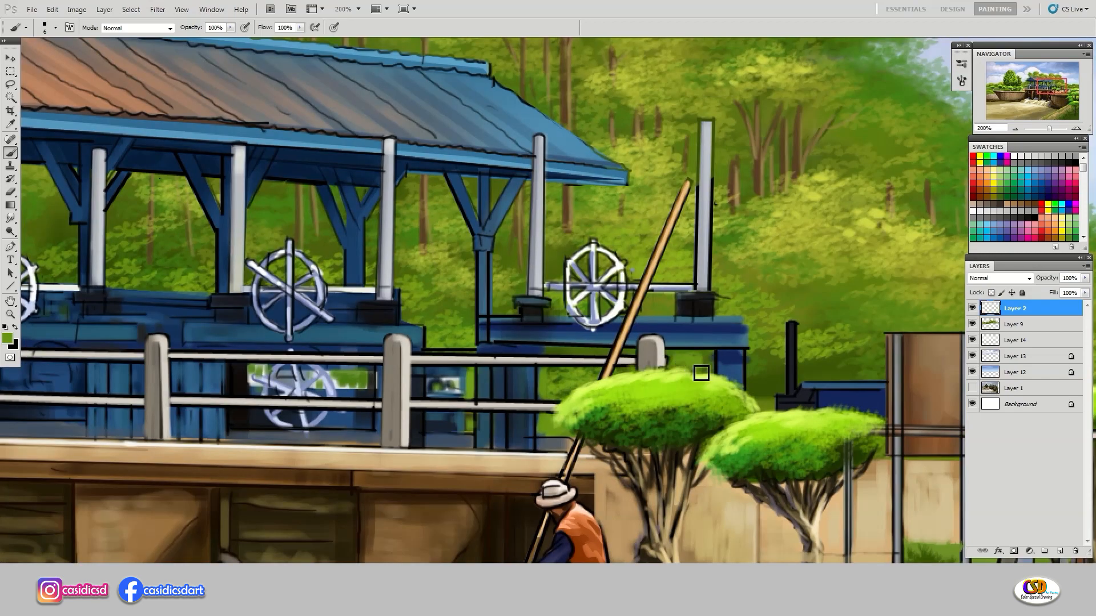
mouse_move(771, 358)
left_mouse_down()
mouse_move(756, 379)
mouse_move(772, 387)
mouse_move(752, 381)
left_mouse_up()
left_click(772, 361, "alt")
left_click(673, 347, "alt")
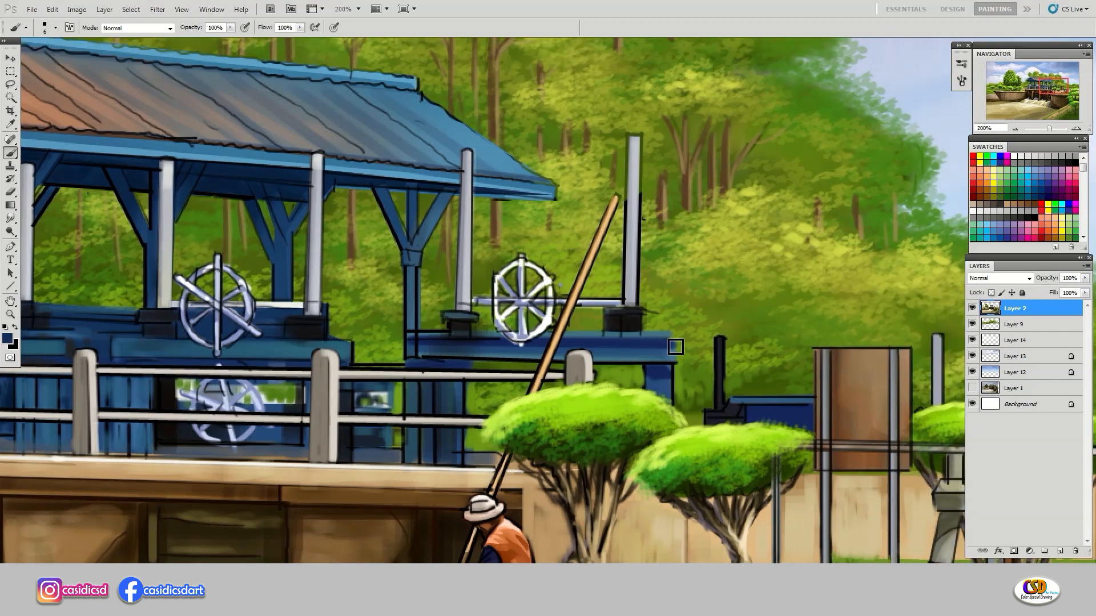
left_click(734, 404, "alt")
key("ctrl+z")
left_click_drag(722, 343, 726, 408)
key("ctrl+z")
left_click_drag(946, 407, 838, 403)
Choose a teal blue and paint highlights along the upper beams of the blue gate machinery
left_click(7, 339)
key("Return")
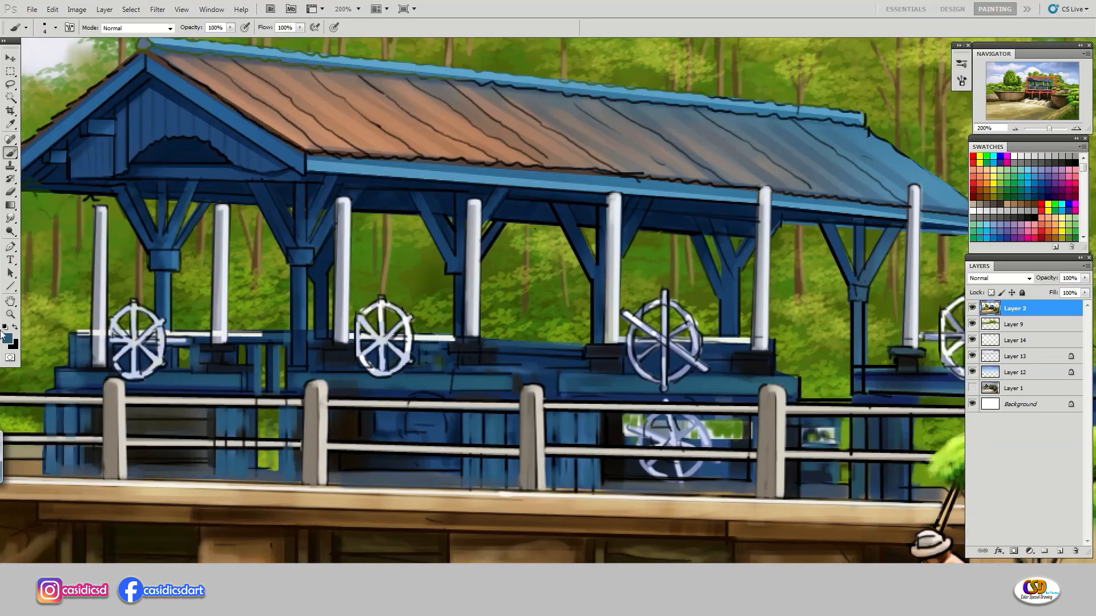
left_click(7, 338)
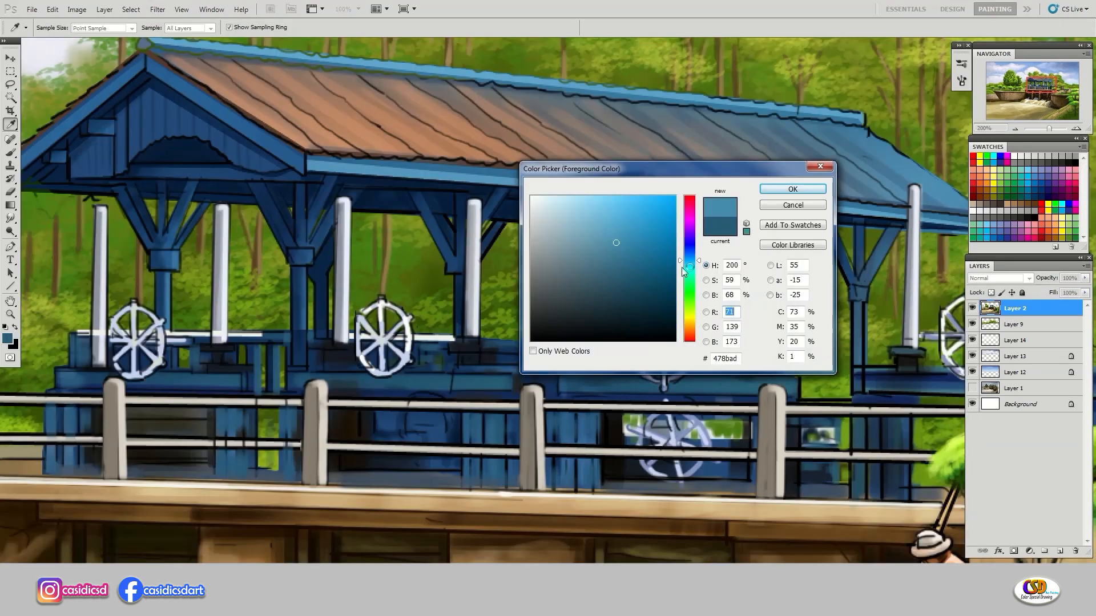
key("Return")
left_click_drag(560, 379, 799, 379)
left_click_drag(454, 370, 548, 368)
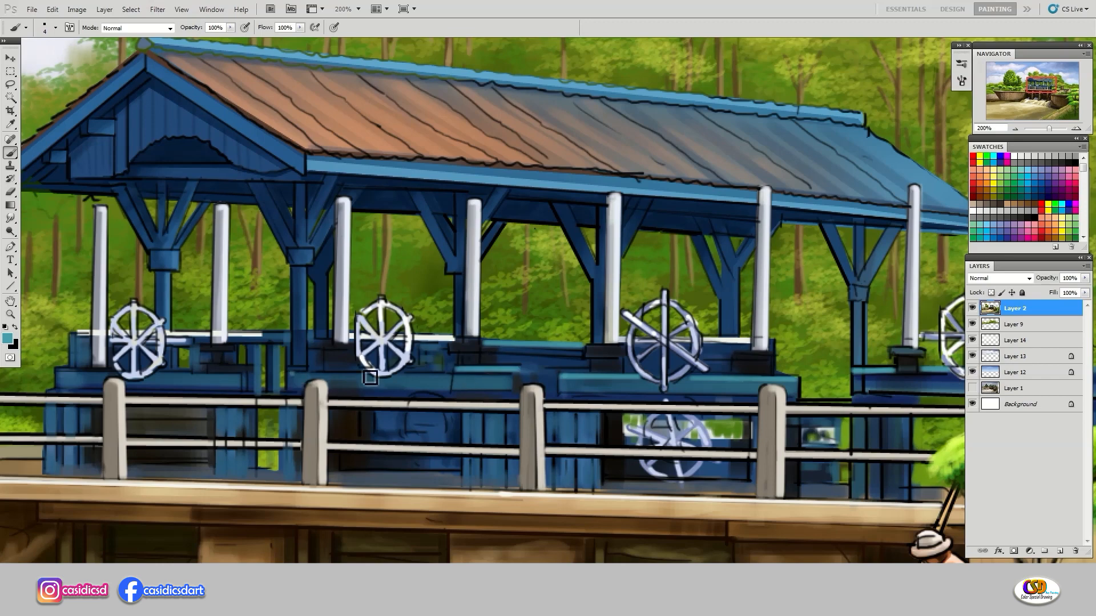
left_click_drag(294, 377, 457, 377)
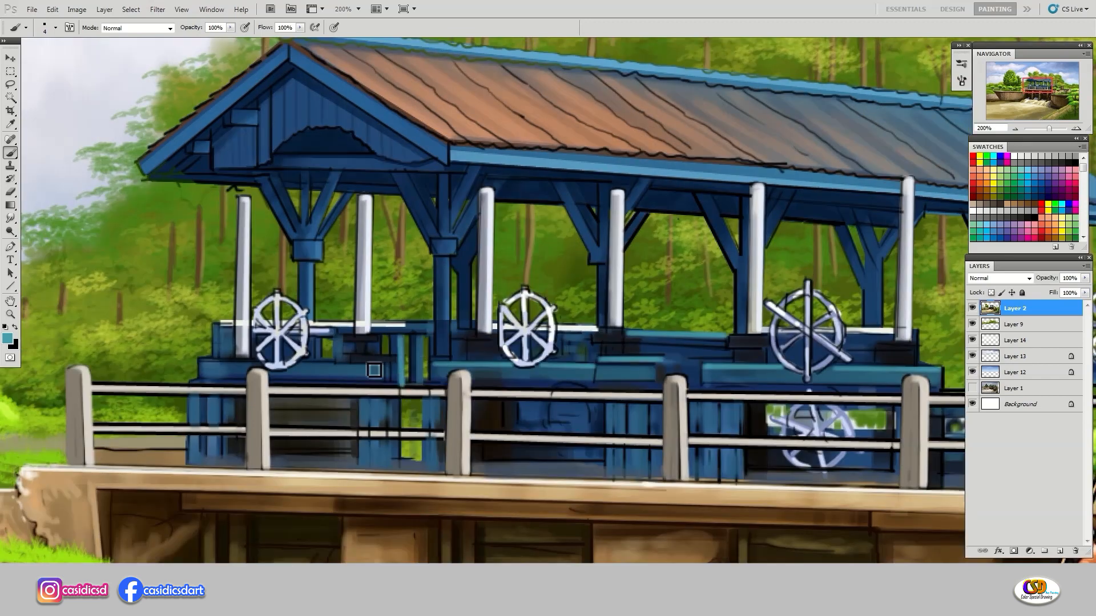
left_click_drag(200, 365, 257, 365)
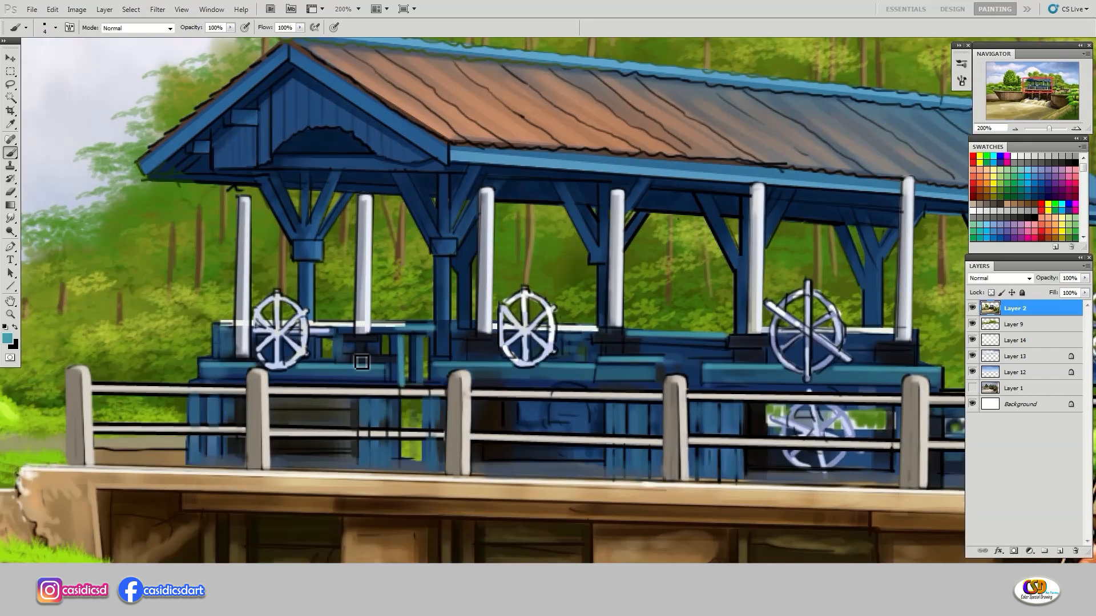
Choose a light blue and paint highlight strokes along the roof's lower eave board
left_click(7, 338)
key("Return")
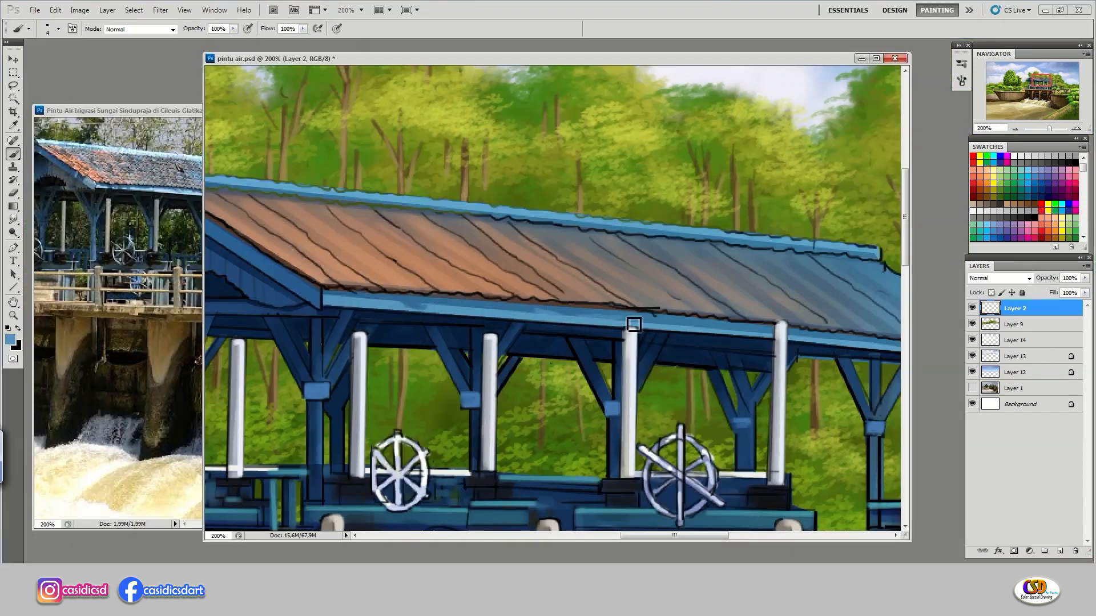
left_click(743, 288, "alt")
left_click_drag(328, 311, 622, 325)
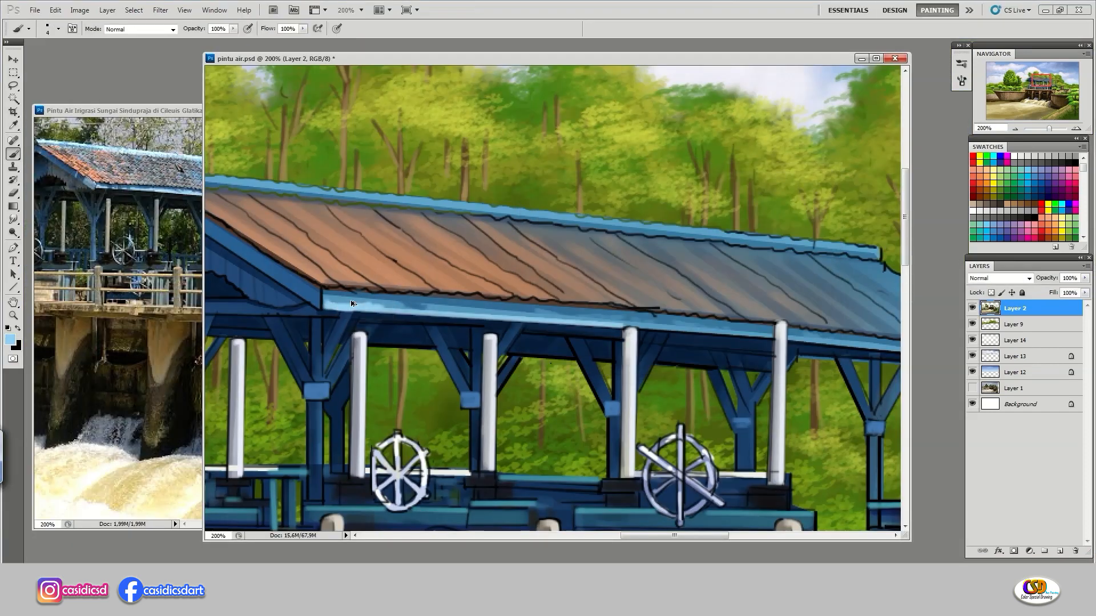
left_click_drag(329, 309, 392, 314)
left_click_drag(492, 321, 564, 325)
left_click_drag(640, 331, 783, 339)
left_click_drag(816, 321, 688, 315)
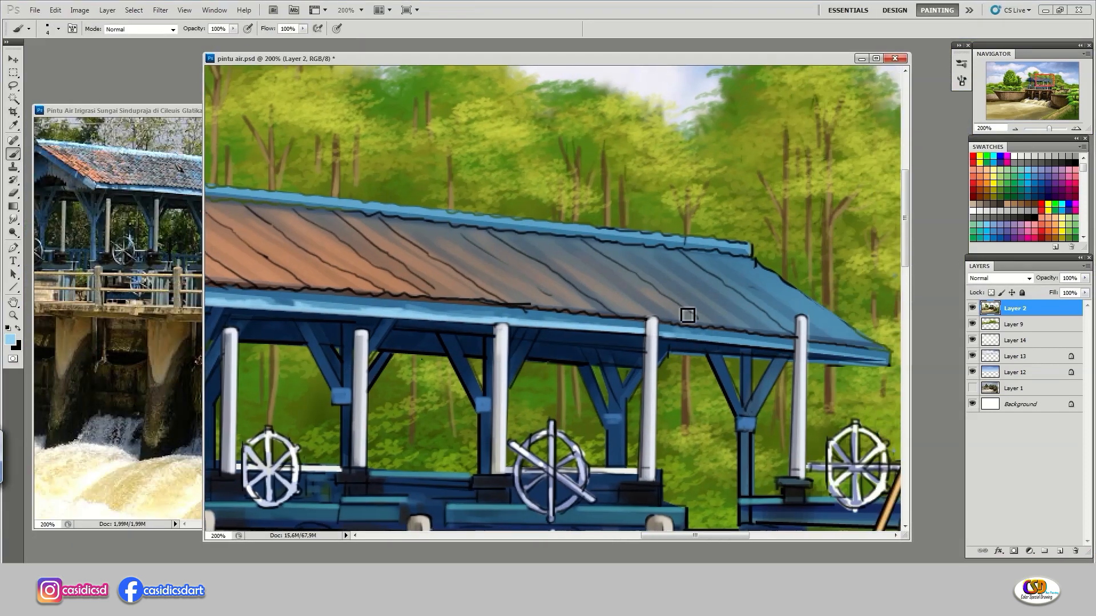
Highlight the blue support post and its braces under the roof's front corner with a medium blue
left_click_drag(342, 277, 663, 320)
left_click_drag(501, 335, 481, 315)
left_click_drag(540, 364, 542, 288)
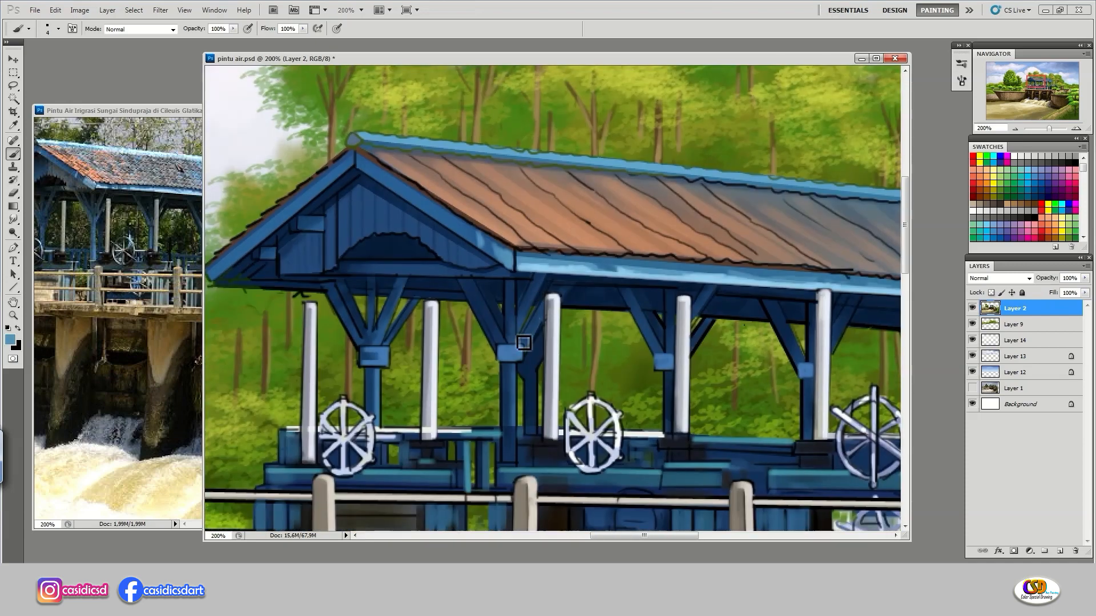
left_click_drag(513, 366, 512, 458)
Brighten the roof ridge with light blue and soften the dark tile outlines on the roof slope with an 8 px brush
left_click_drag(207, 181, 728, 240)
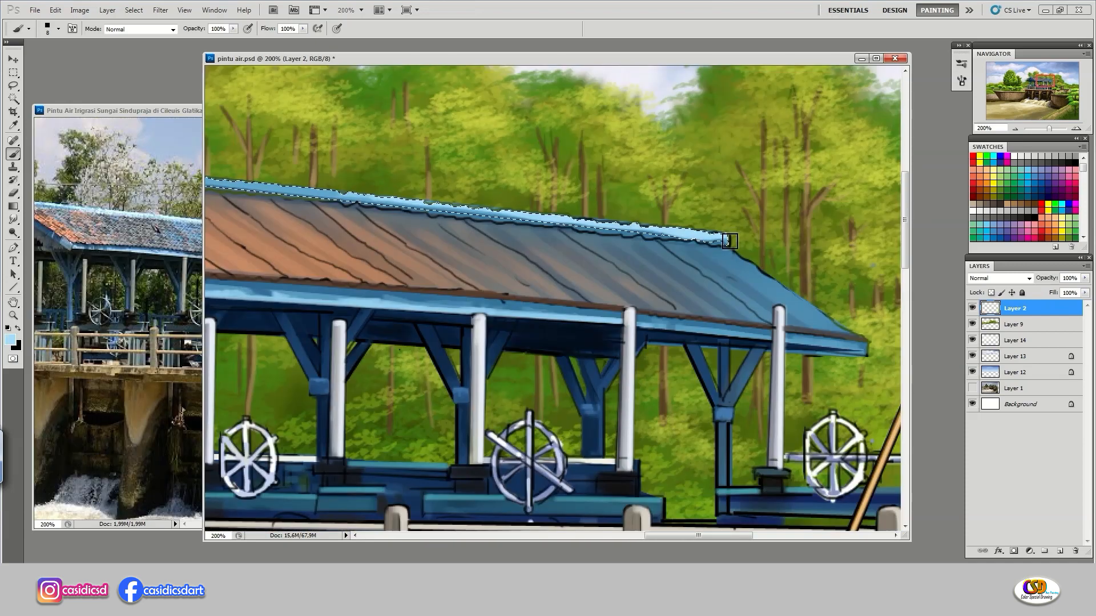
mouse_move(386, 249)
left_mouse_down()
mouse_move(573, 279)
mouse_move(583, 235)
left_mouse_up()
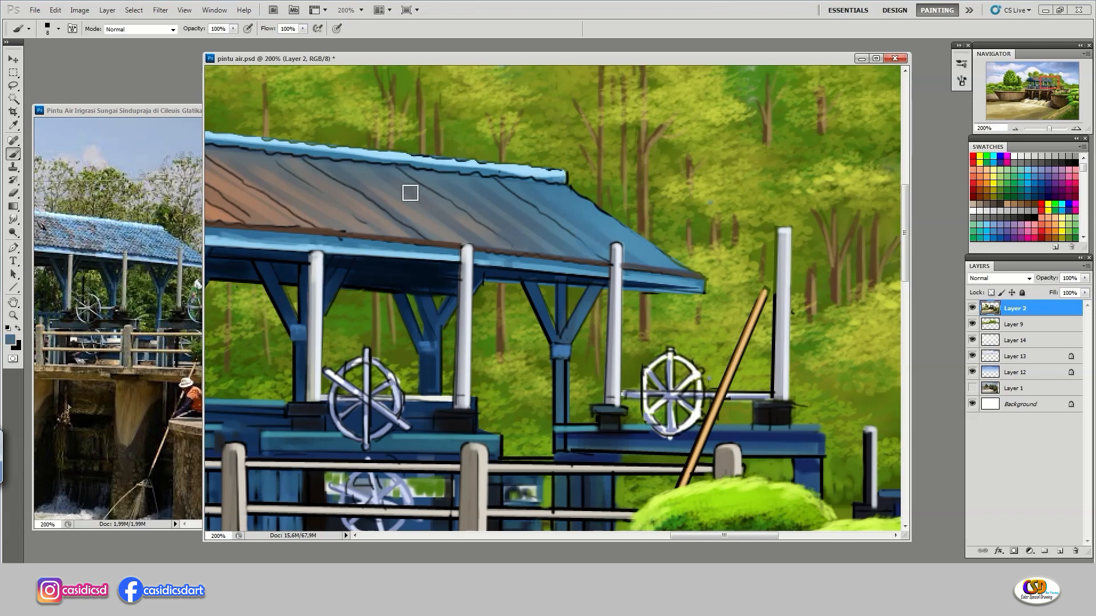
left_click_drag(228, 197, 432, 243)
left_click_drag(290, 201, 438, 257)
left_click_drag(268, 242, 413, 223)
key("ctrl+minus")
key("ctrl+minus")
left_click_drag(787, 311, 681, 259)
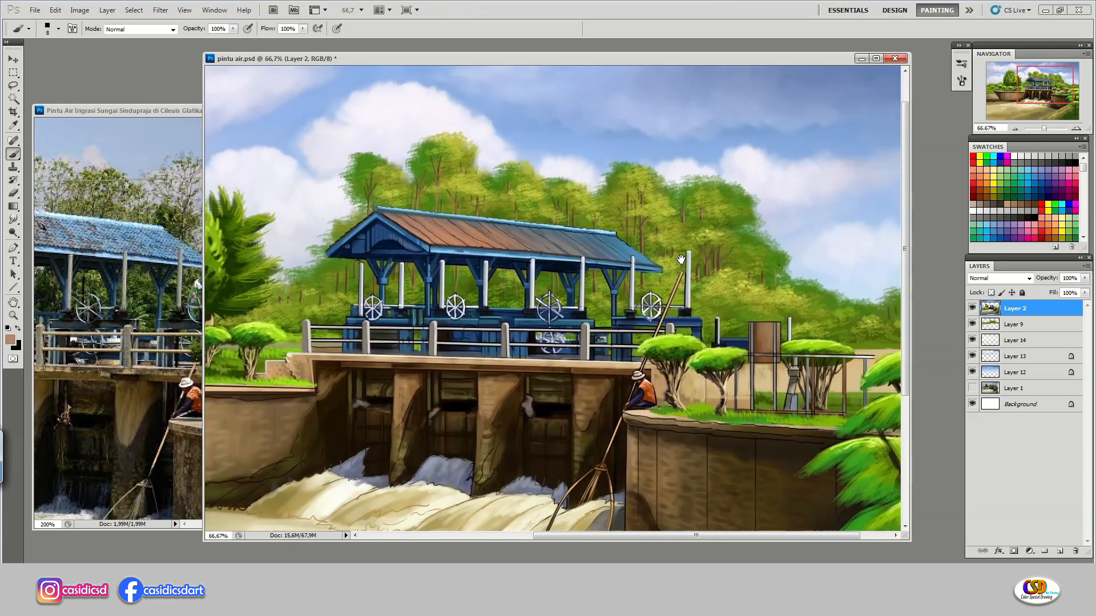
Paint the black bearing blocks at the base of the white gate posts in dark grayish blue
key("ctrl+plus")
key("ctrl+plus")
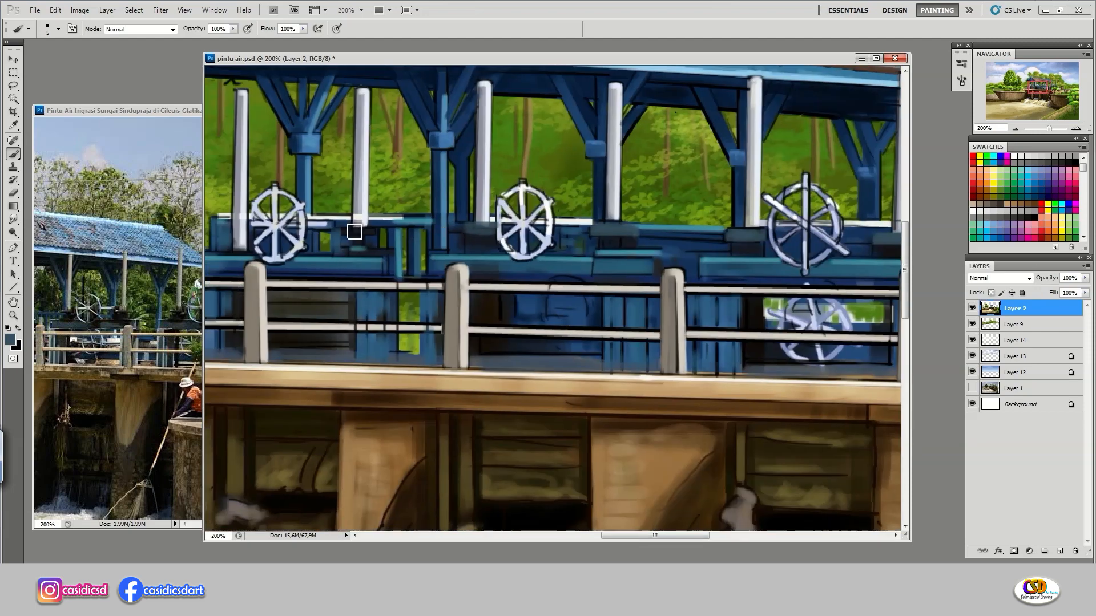
left_click_drag(354, 231, 376, 230)
left_click_drag(377, 228, 442, 222)
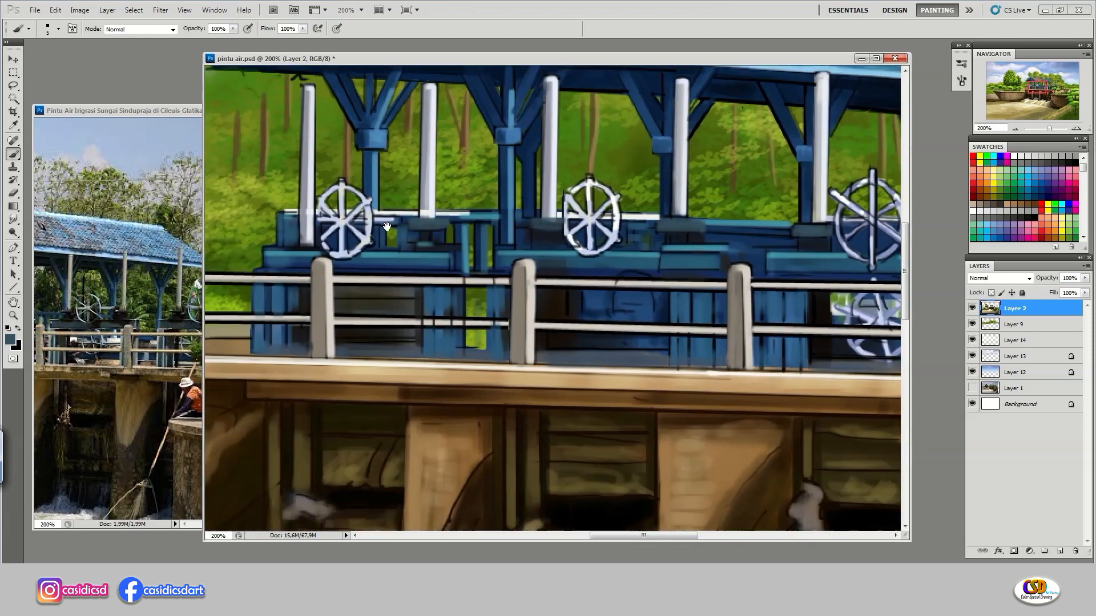
left_click_drag(652, 264, 499, 247)
left_click_drag(570, 255, 429, 240)
left_click_drag(685, 261, 540, 296)
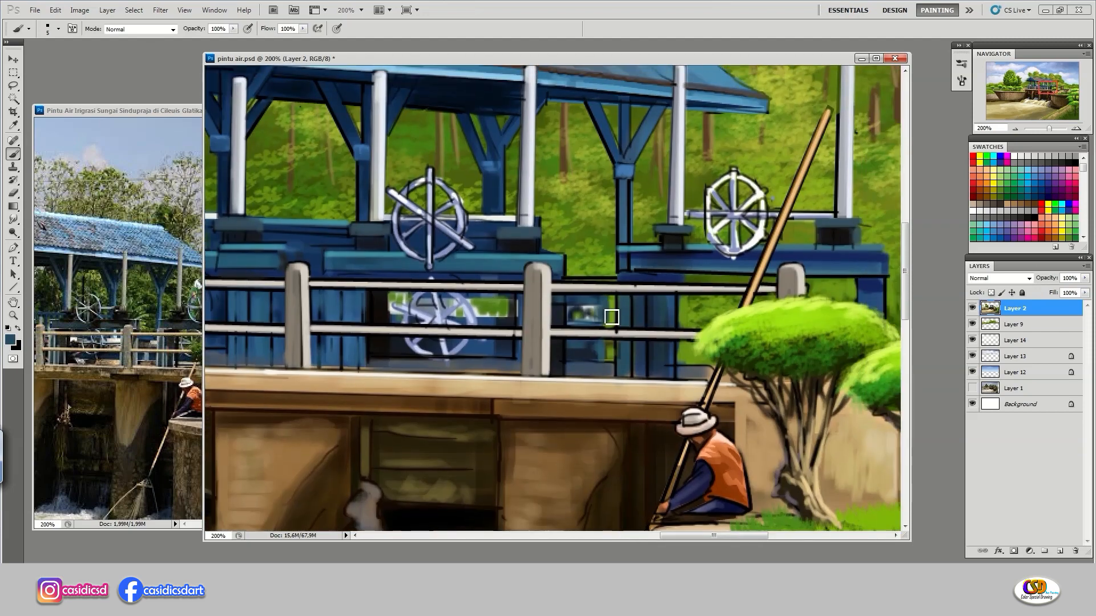
left_click(518, 222, "alt")
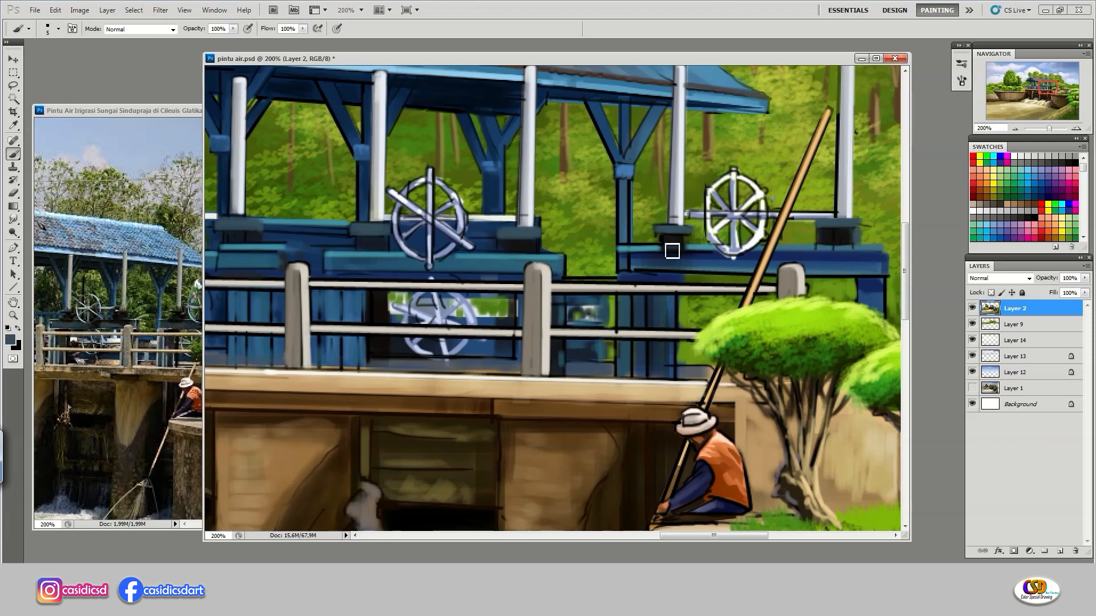
left_click_drag(826, 203, 701, 248)
left_click_drag(816, 278, 817, 338)
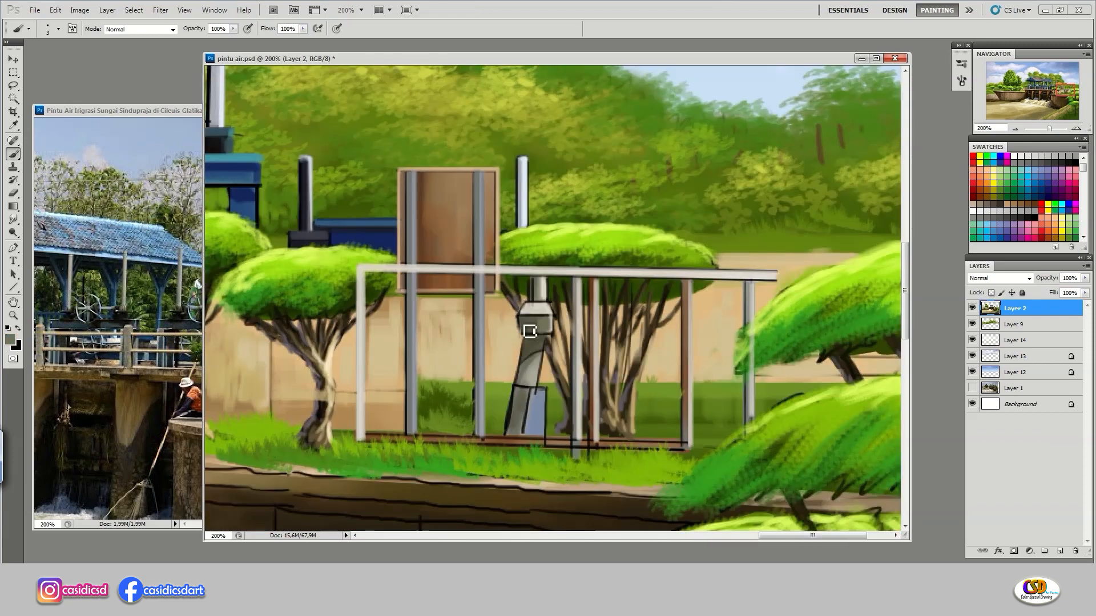
Sample the light gray of the pipe stand behind the fence and paint over the outlines on its head and leg
left_click(545, 308, "alt")
left_click_drag(541, 355, 507, 434)
left_click(538, 394, "alt")
left_click_drag(532, 394, 523, 432)
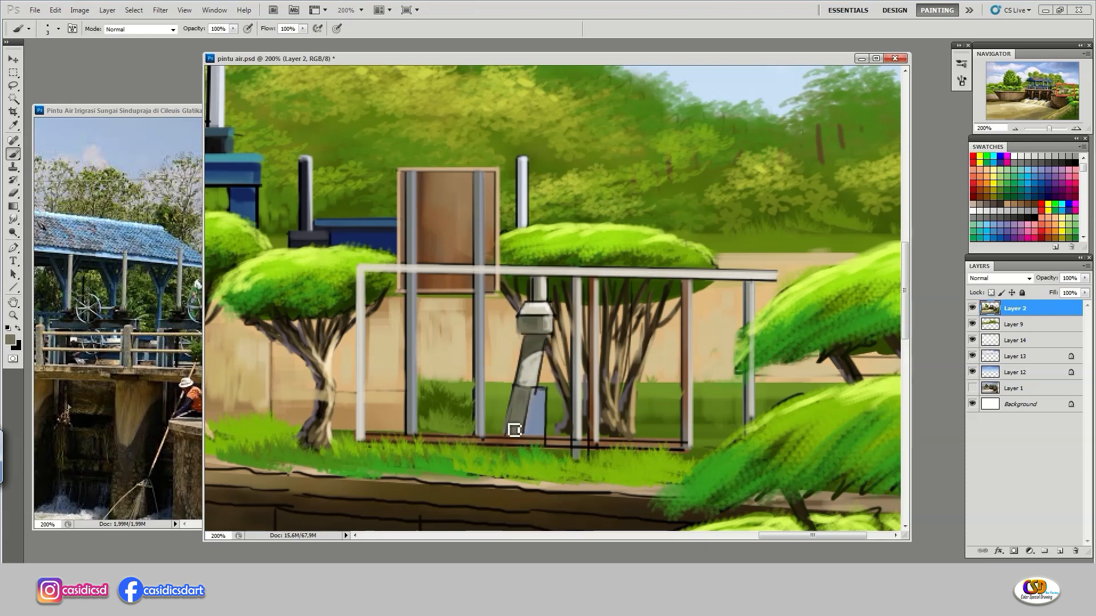
Choose a grayish blue for the lower part of the pipe stand and lighten its upper leg with sampled gray
left_click(11, 339)
left_click(803, 180)
left_click_drag(518, 388, 516, 431)
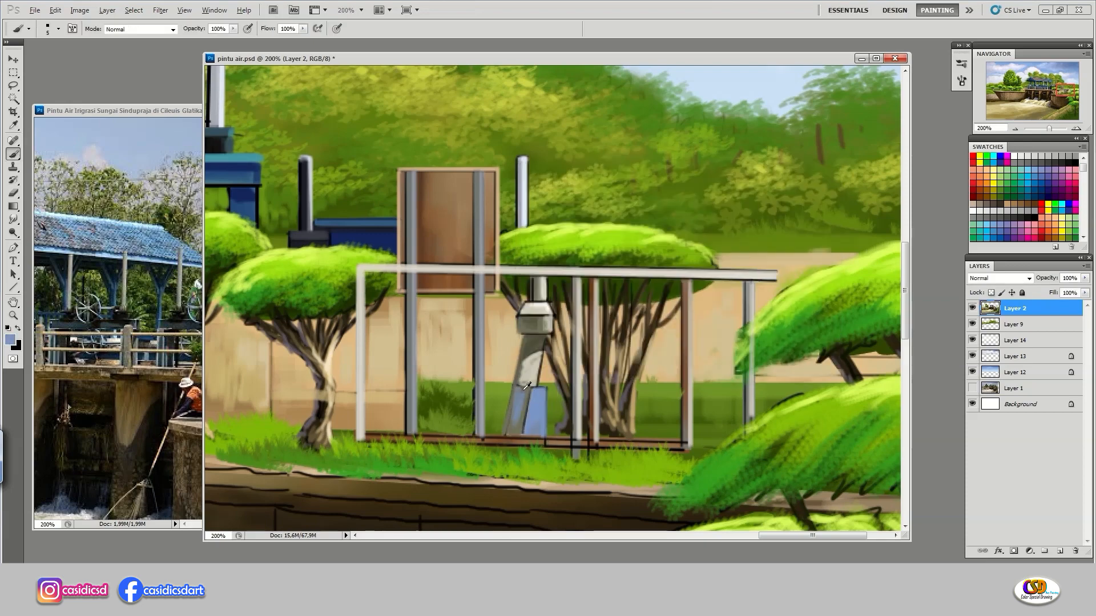
left_click(537, 362, "alt")
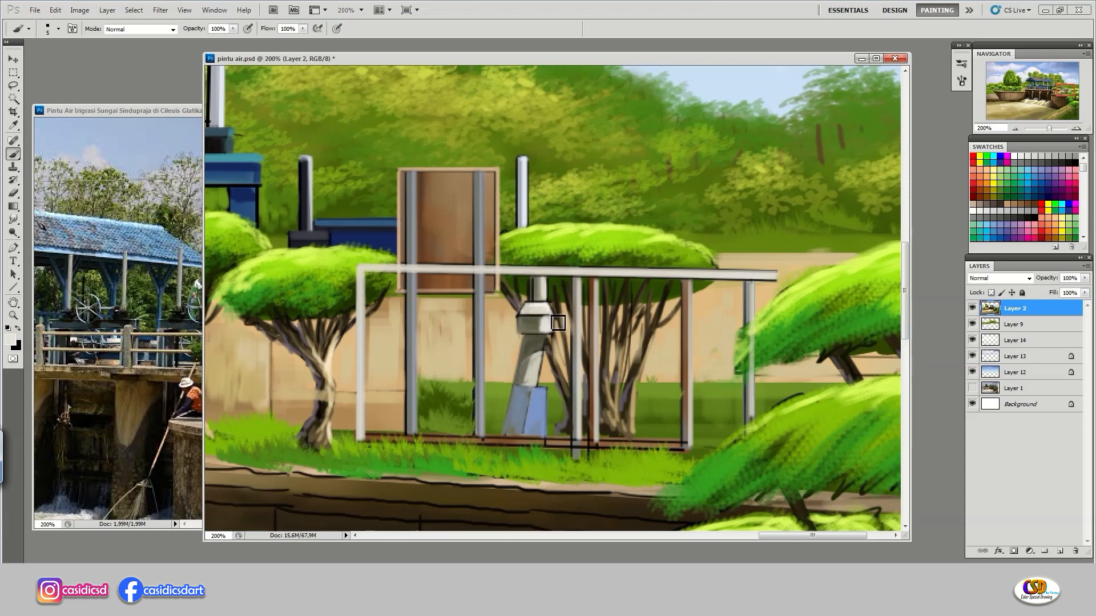
left_click_drag(578, 378, 549, 307)
Paint over the black outline of the fence's base rail in brown with a 3 px brush
key("bracketleft")
key("bracketleft")
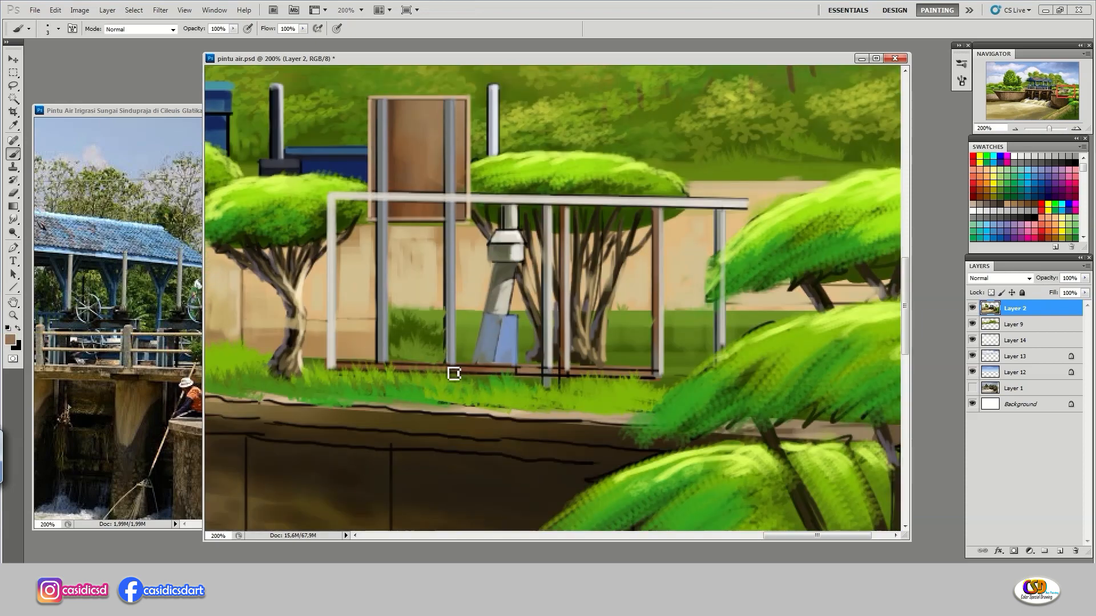
left_click_drag(704, 269, 681, 356)
Enlarge the brush, sample the brown of the upright panel behind the fence and repaint its surface and lower edge
key("bracketright")
key("bracketright")
key("bracketright")
key("bracketright")
left_click(419, 276, "alt")
left_click(419, 274, "alt")
left_click_drag(438, 190, 437, 273)
left_click_drag(404, 228, 405, 264)
left_click_drag(349, 189, 350, 274)
mouse_move(350, 291)
left_mouse_down()
mouse_move(352, 303)
mouse_move(421, 304)
left_mouse_up()
key("ctrl+minus")
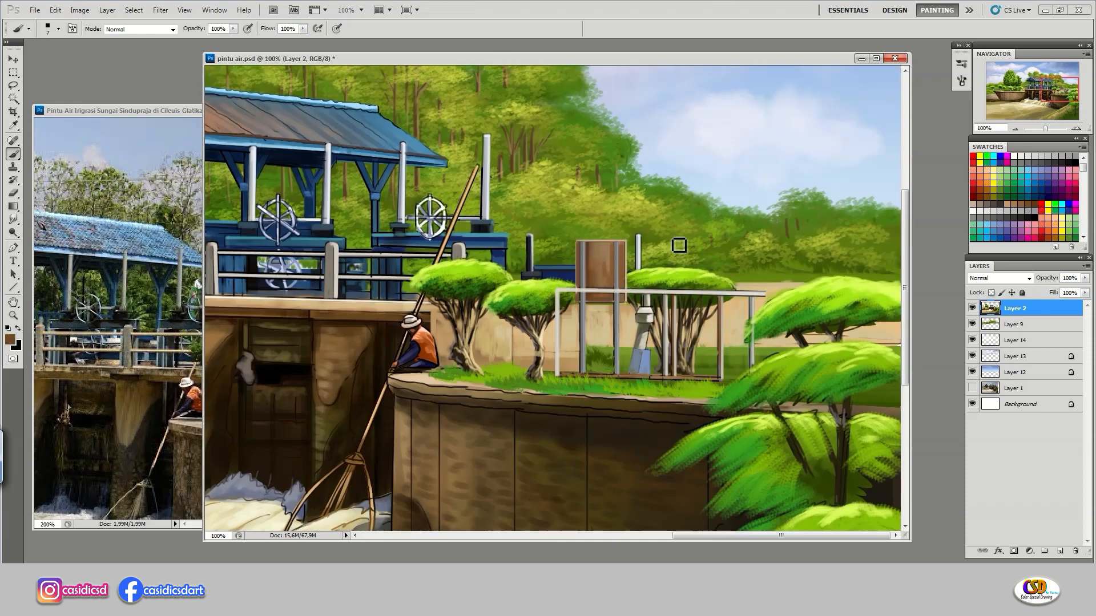
Sample a tan brown and paint over both horizontal rails in the first two bays of the bridge railing
key("ctrl+plus")
left_click_drag(399, 229, 624, 280)
left_click(455, 249, "alt")
left_click_drag(286, 242, 777, 242)
left_click_drag(416, 242, 651, 264)
left_click(627, 274, "alt")
left_click(400, 242, "alt")
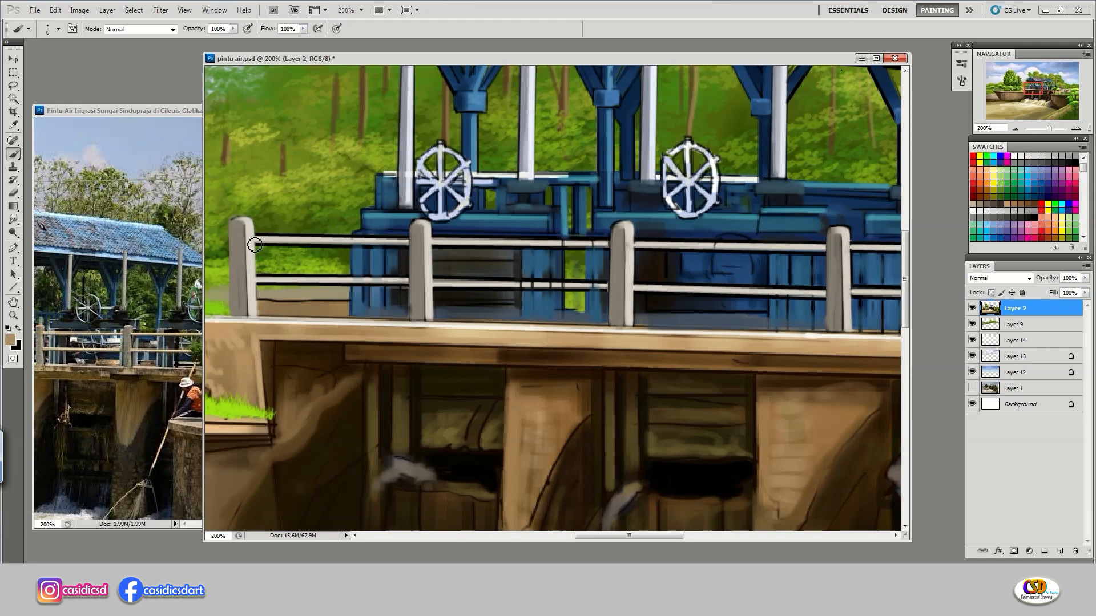
left_click_drag(255, 243, 408, 242)
left_click_drag(257, 283, 406, 280)
left_click_drag(614, 246, 436, 242)
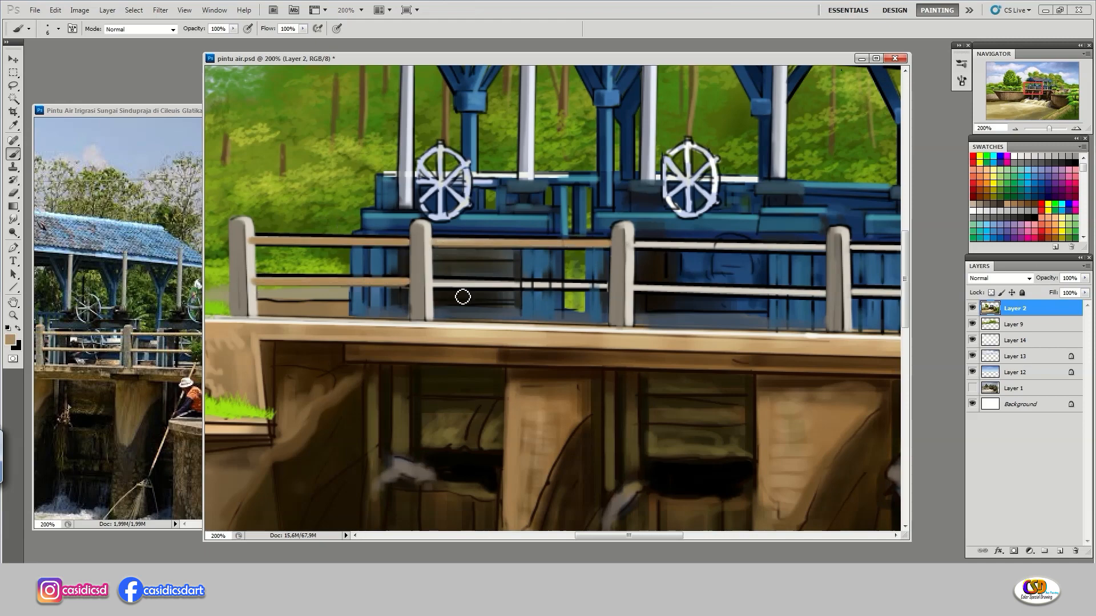
left_click_drag(612, 287, 437, 284)
Paint the rails in the remaining railing bays tan, up to the post beside the bamboo pole
left_click_drag(768, 249, 405, 247)
left_click_drag(602, 254, 406, 250)
left_click_drag(594, 297, 406, 295)
mouse_move(440, 268)
left_mouse_down()
mouse_move(622, 255)
mouse_move(388, 237)
left_mouse_up()
left_click_drag(837, 229, 529, 215)
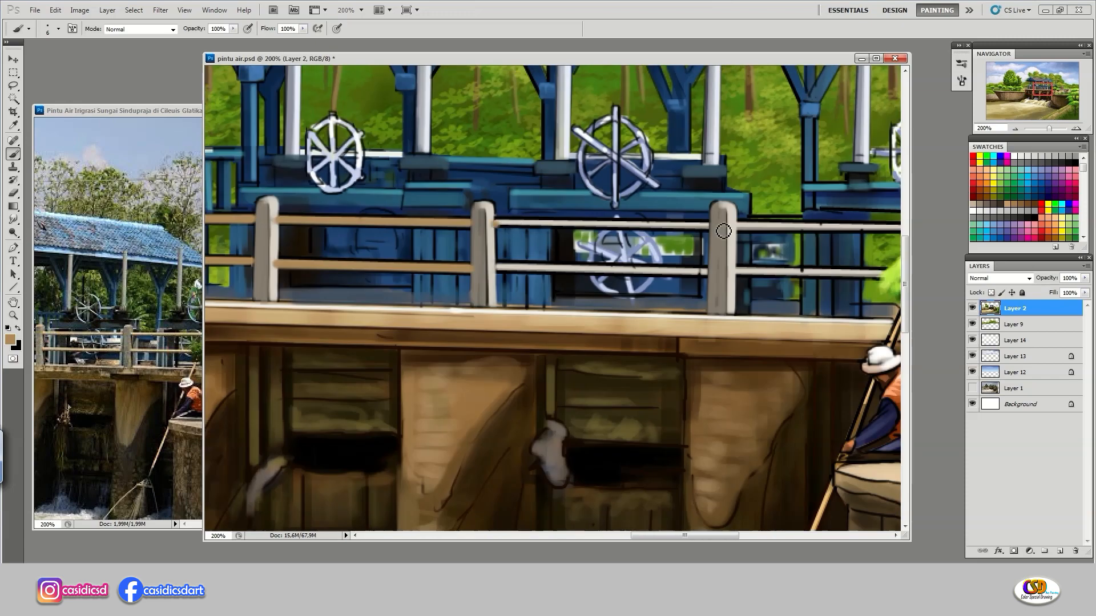
left_click_drag(710, 230, 505, 229)
mouse_move(504, 229)
left_mouse_down()
mouse_move(714, 234)
mouse_move(504, 231)
left_mouse_up()
mouse_move(498, 274)
left_mouse_down()
mouse_move(707, 275)
mouse_move(498, 272)
left_mouse_up()
left_click_drag(754, 290, 645, 287)
left_click_drag(626, 225, 851, 227)
left_click_drag(851, 227, 629, 226)
mouse_move(623, 273)
left_mouse_down()
mouse_move(762, 275)
mouse_move(625, 272)
left_mouse_up()
Choose a pale peach and a 4 px brush and highlight the bridge railing's horizontal rails
left_click(11, 340)
left_click(565, 205)
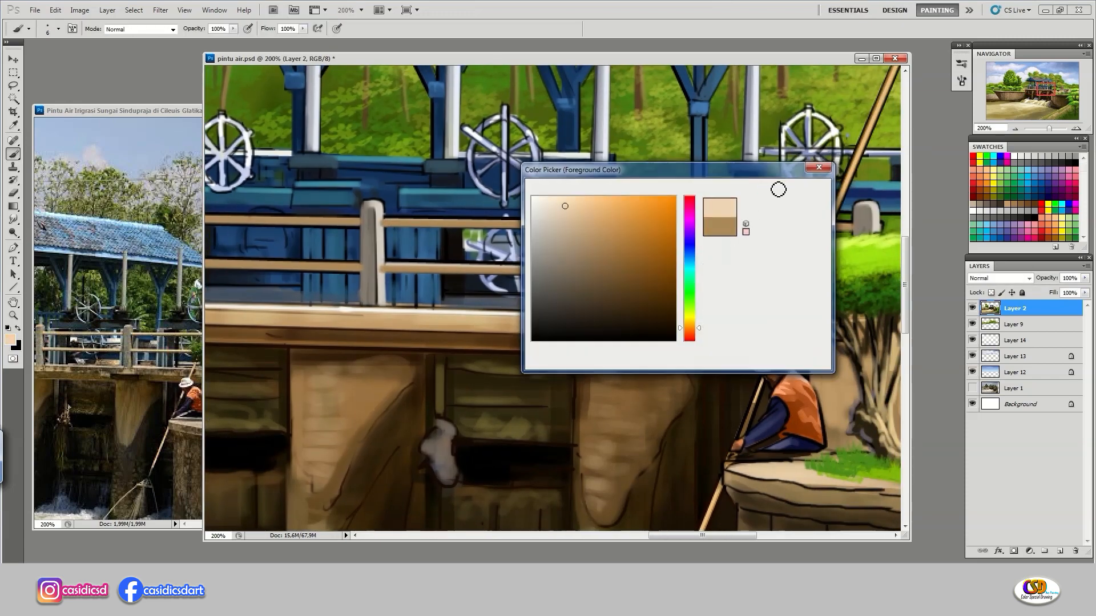
left_click(787, 190)
key("F5")
left_click(763, 160)
key("F5")
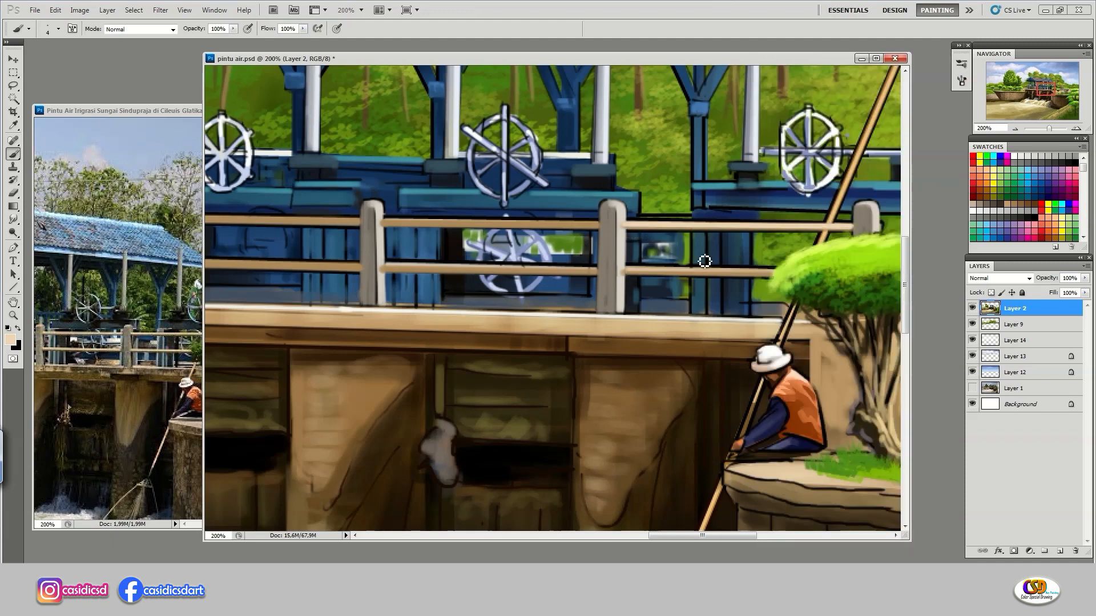
left_click(10, 339)
left_click(551, 200)
left_click(788, 189)
left_click_drag(630, 226, 857, 230)
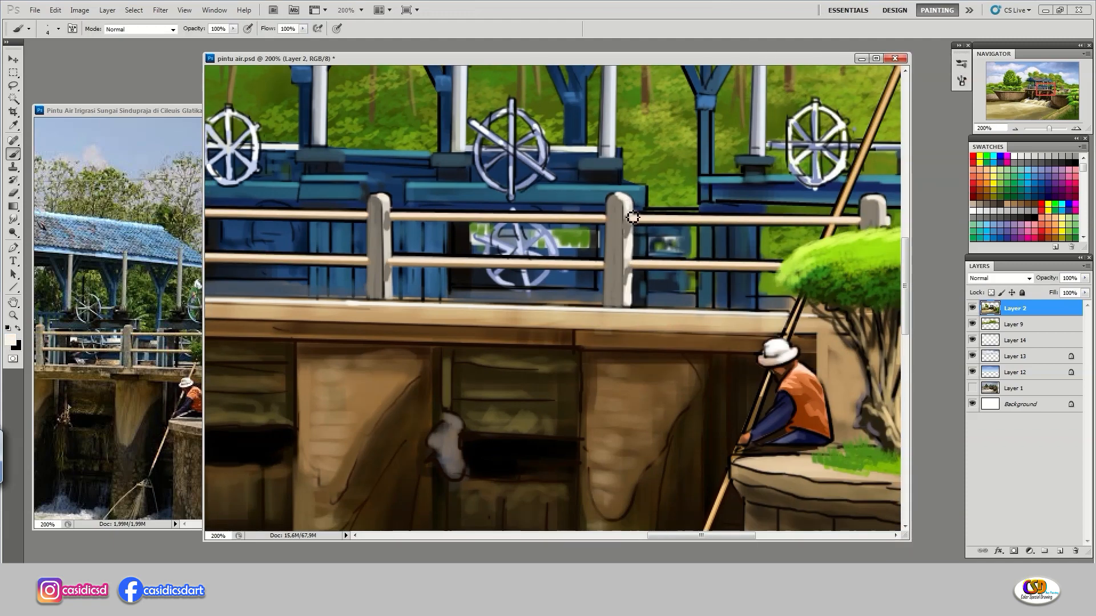
Paint near-white highlights along the tops and edges of the railing posts, finishing with a 2 px brush
left_click_drag(446, 231, 537, 179)
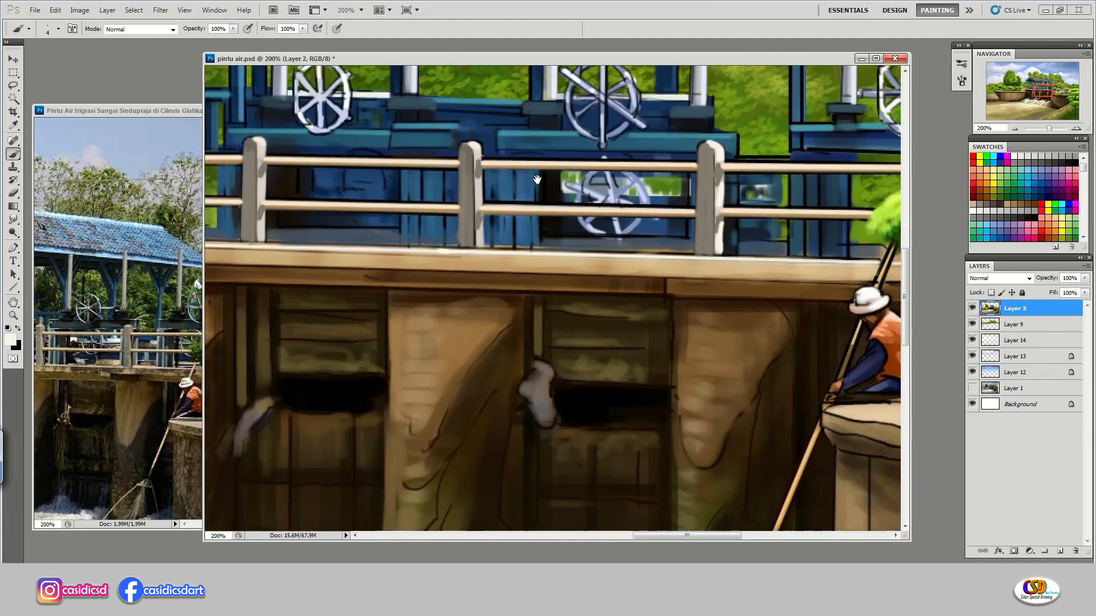
scroll(483, 157, "left", 3)
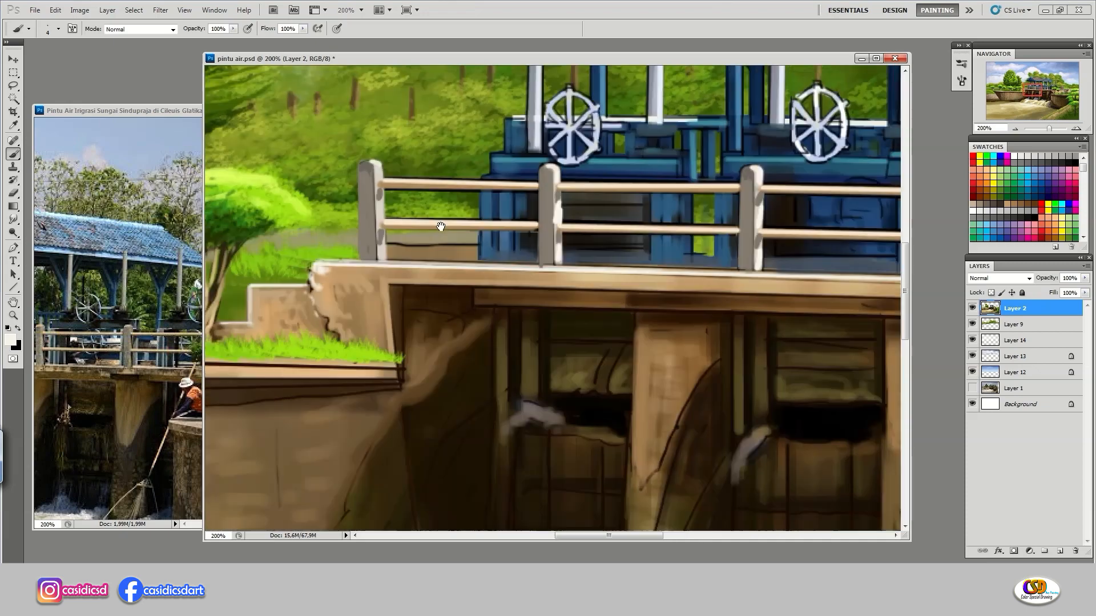
left_click_drag(386, 180, 382, 166)
key("ctrl+plus")
left_click_drag(323, 212, 398, 295)
key("bracketleft")
key("bracketleft")
left_click_drag(339, 323, 339, 184)
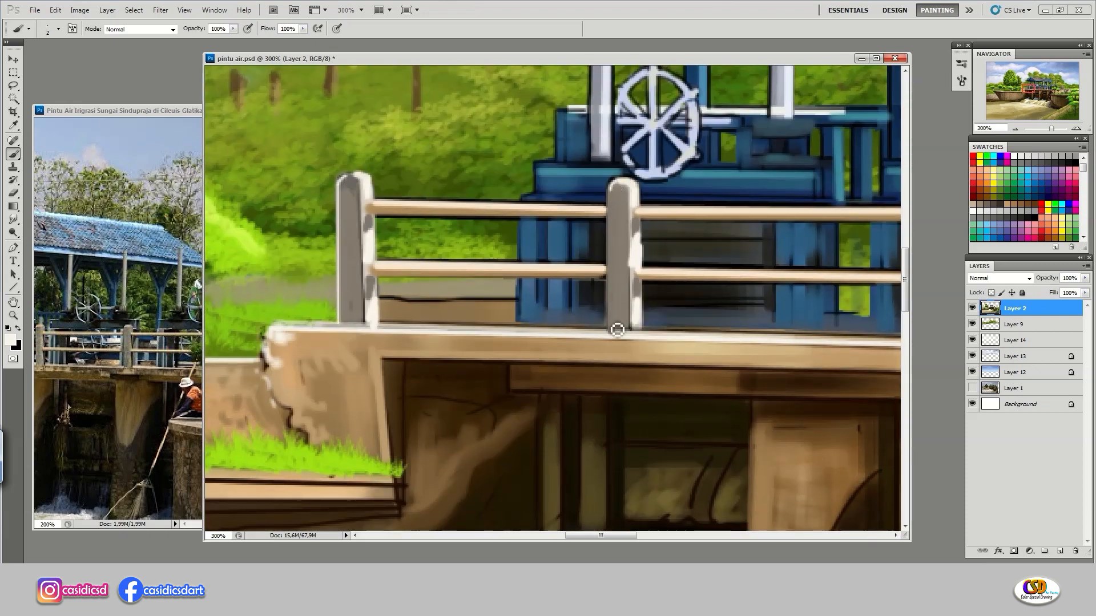
scroll(617, 329, "right", 4)
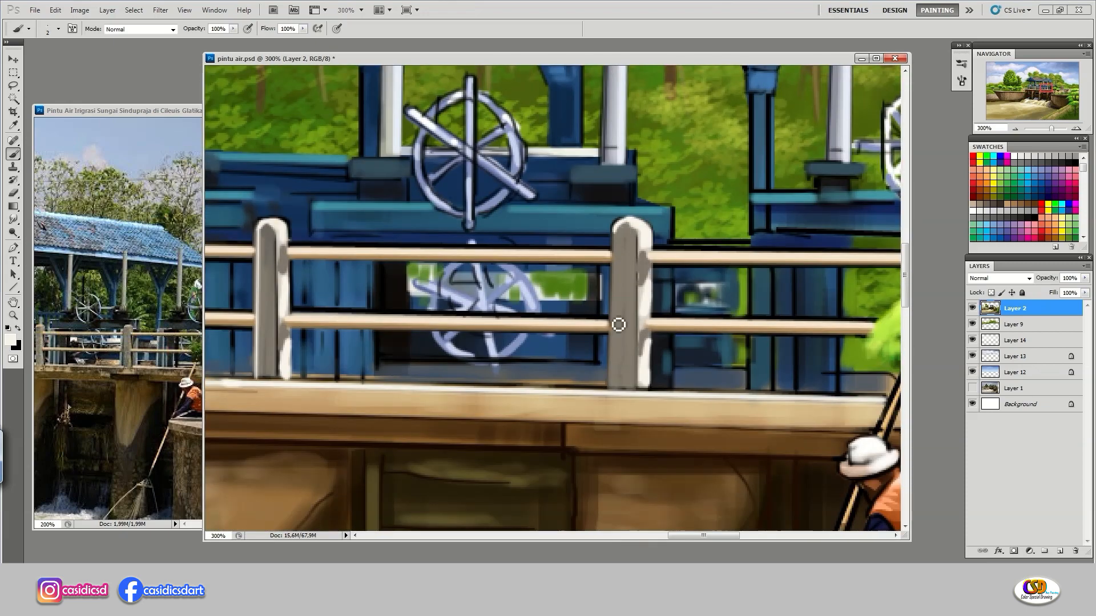
Sample the bamboo pole's tan, lighten it to a pale yellow and repaint the pole with a 4 px brush
key("ctrl+minus")
key("ctrl+minus")
key("ctrl+minus")
key("ctrl+plus")
key("ctrl+plus")
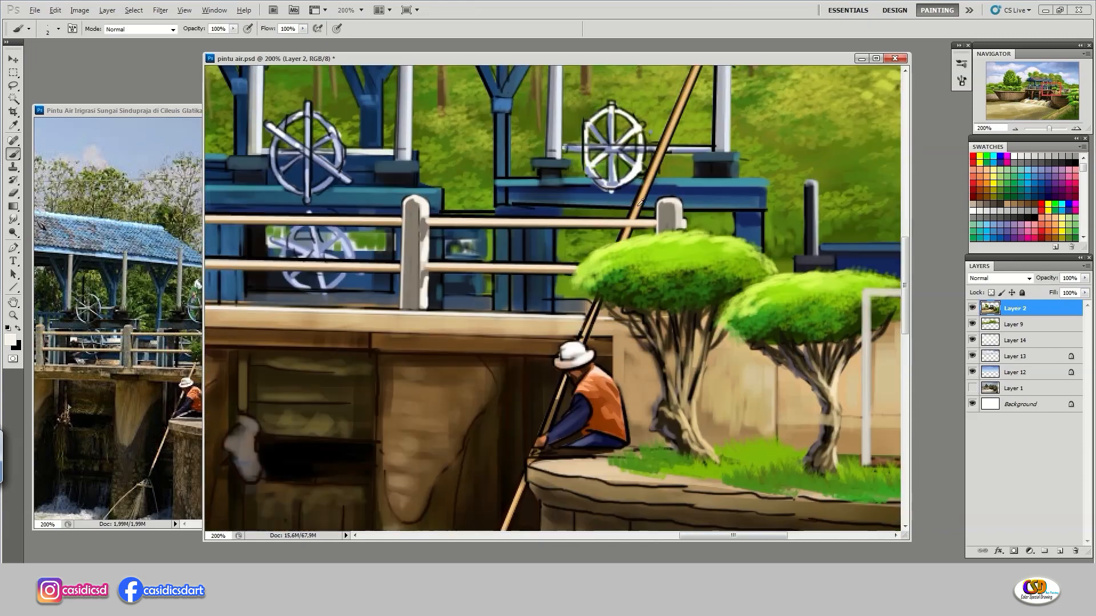
left_click(640, 203, "alt")
left_click(10, 339)
left_click(581, 201)
left_click(793, 188)
key("bracketright")
key("bracketright")
left_click_drag(679, 149, 629, 298)
left_click_drag(656, 194, 582, 379)
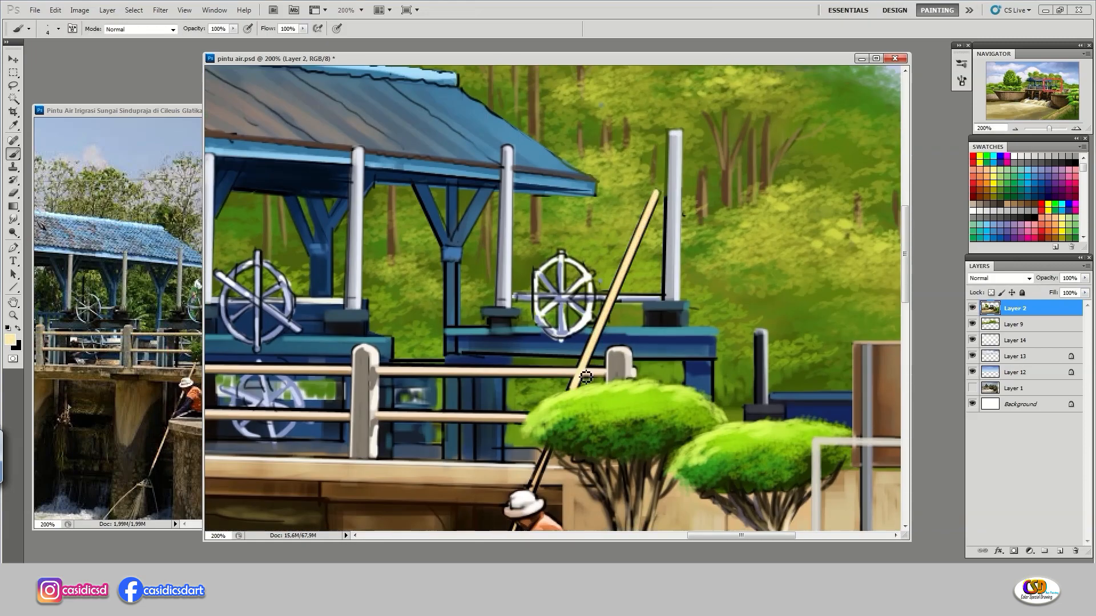
left_click_drag(539, 473, 697, 106)
left_click_drag(679, 158, 664, 197)
left_click_drag(645, 258, 600, 346)
left_click_drag(732, 129, 627, 317)
Pick the yellow #e8cd61 and set up a new layer with a larger rough-edged brush
left_click(10, 340)
left_click(615, 208)
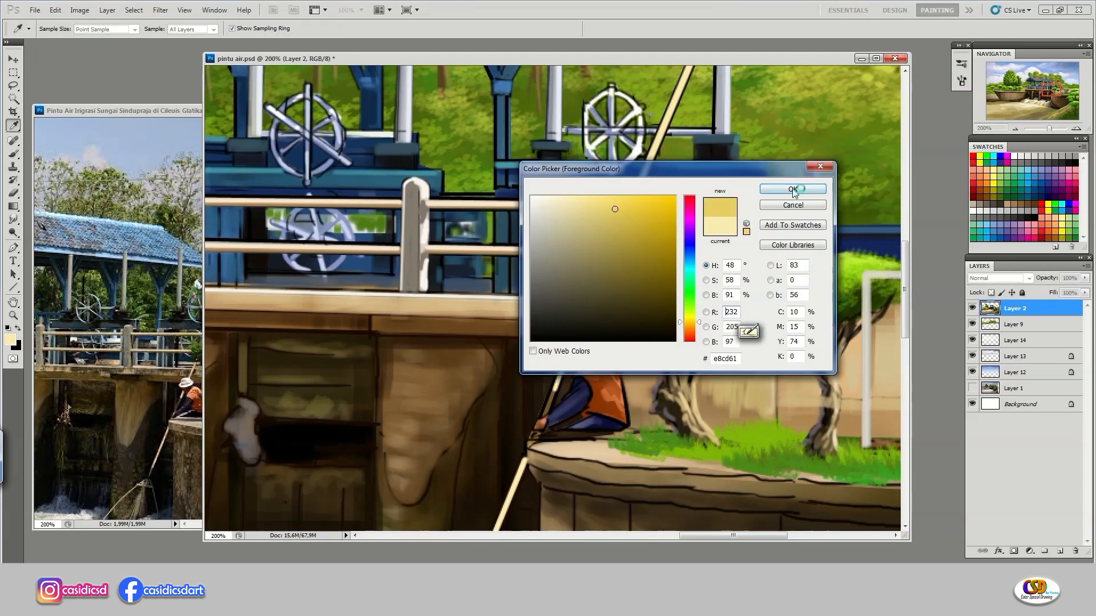
left_click(793, 189)
key("ctrl+minus")
key("ctrl+minus")
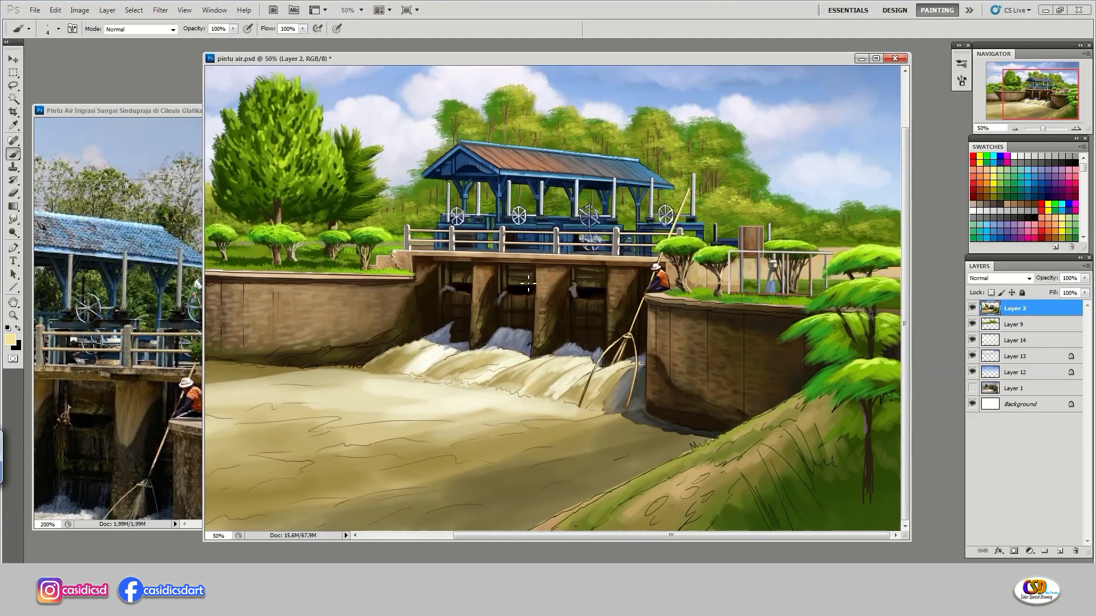
key("ctrl+minus")
key("bracketright")
key("bracketright")
key("bracketright")
key("bracketright")
key("F5")
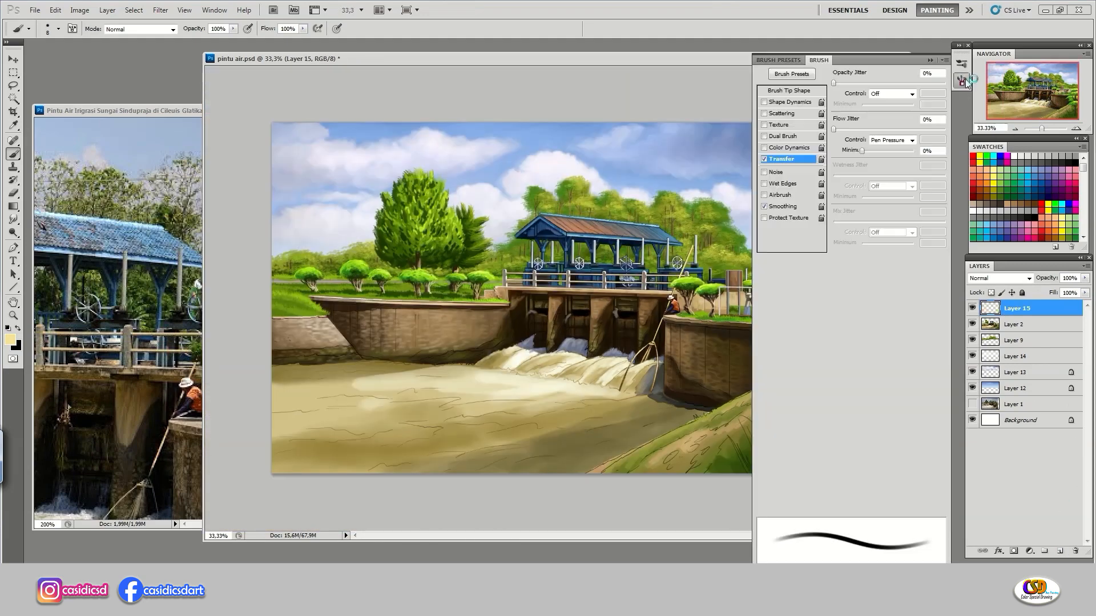
key("F5")
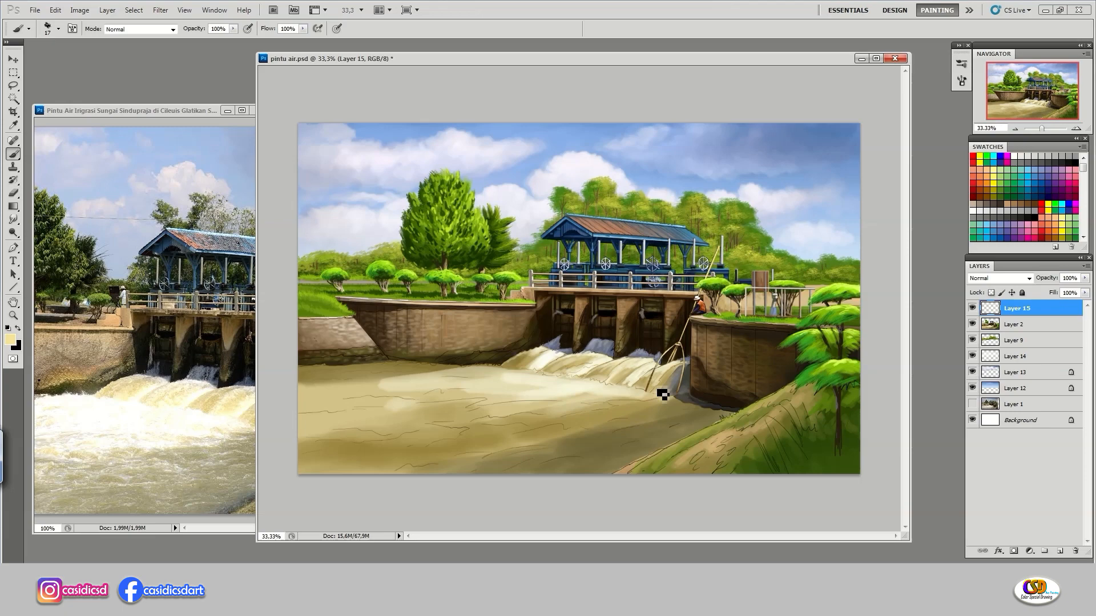
Shrink the brush, choose a creamy white and paint over the outline along the cascade's far left edge
key("ctrl+plus")
key("ctrl+plus")
key("ctrl+plus")
key("ctrl+plus")
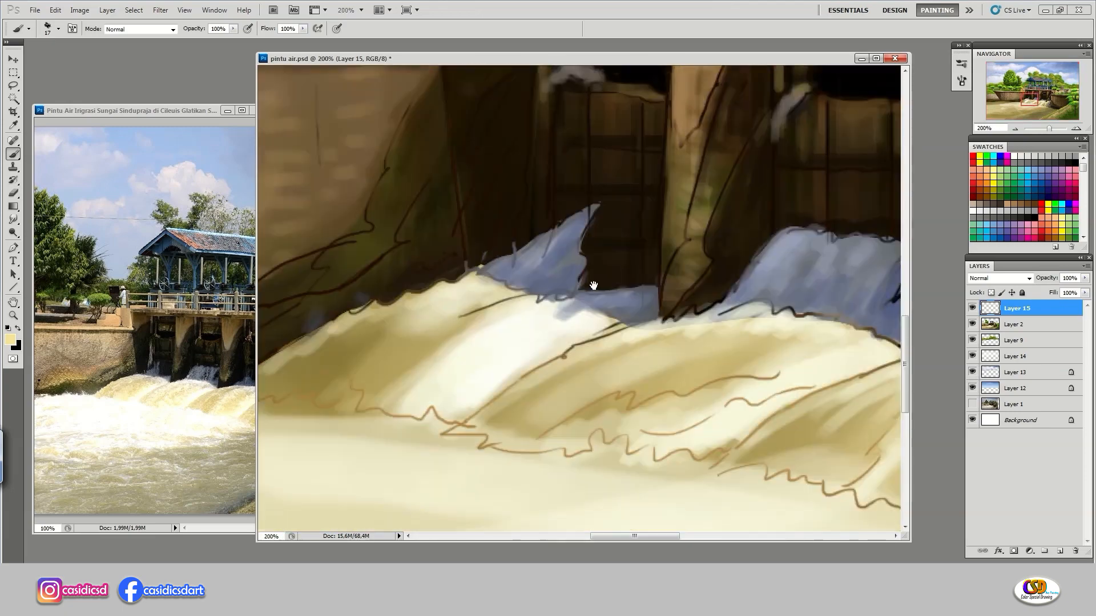
left_click_drag(591, 286, 745, 293)
key("bracketleft")
key("bracketleft")
left_click(10, 340)
left_click(793, 189)
mouse_move(451, 356)
left_mouse_down()
mouse_move(500, 320)
mouse_move(582, 310)
mouse_move(627, 286)
mouse_move(381, 396)
left_mouse_up()
left_click_drag(412, 384, 502, 324)
Paint cream highlights along the cascade's crest and flowing folds, covering the brown sketch lines
left_click_drag(627, 285, 553, 240)
mouse_move(577, 246)
left_mouse_down()
mouse_move(558, 240)
mouse_move(599, 257)
left_mouse_up()
left_click_drag(586, 265, 522, 293)
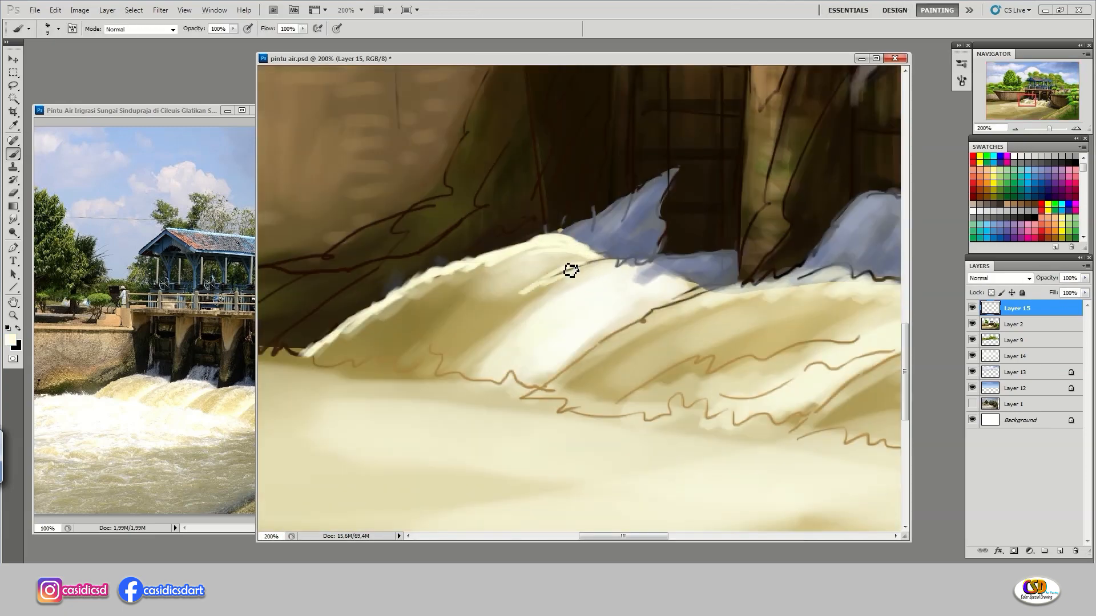
left_click_drag(620, 253, 494, 317)
left_click_drag(535, 240, 468, 259)
left_click_drag(411, 340, 330, 323)
mouse_move(600, 280)
left_mouse_down()
mouse_move(451, 371)
mouse_move(616, 274)
mouse_move(580, 293)
left_mouse_up()
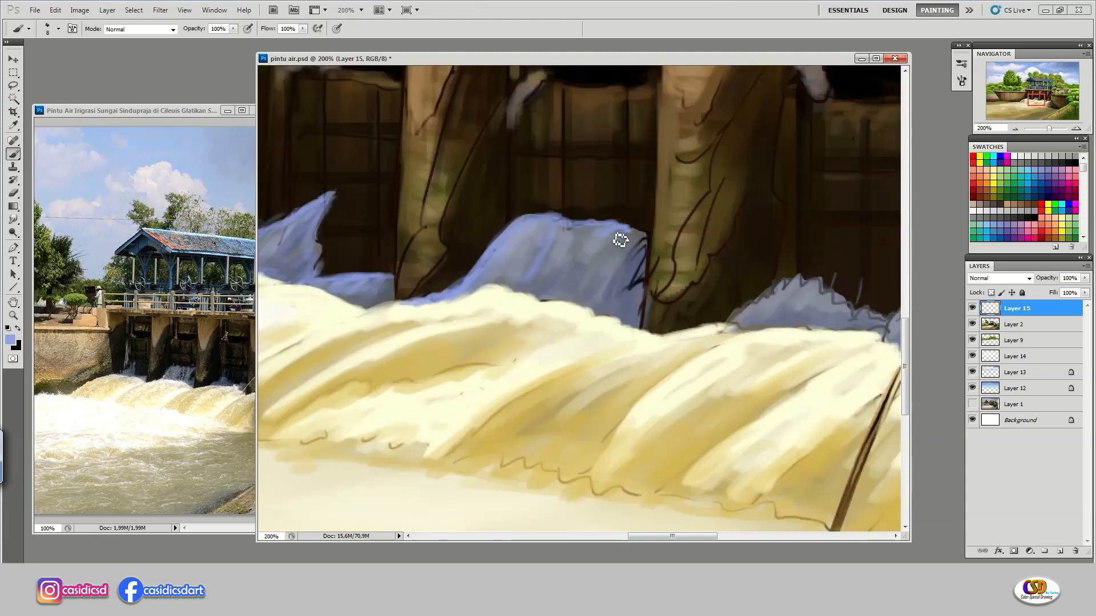
Paint over the outlines of the splashes below the middle and right gates in light violet blue
mouse_move(618, 237)
left_mouse_down()
mouse_move(633, 304)
mouse_move(621, 312)
left_mouse_up()
left_click_drag(644, 290, 638, 323)
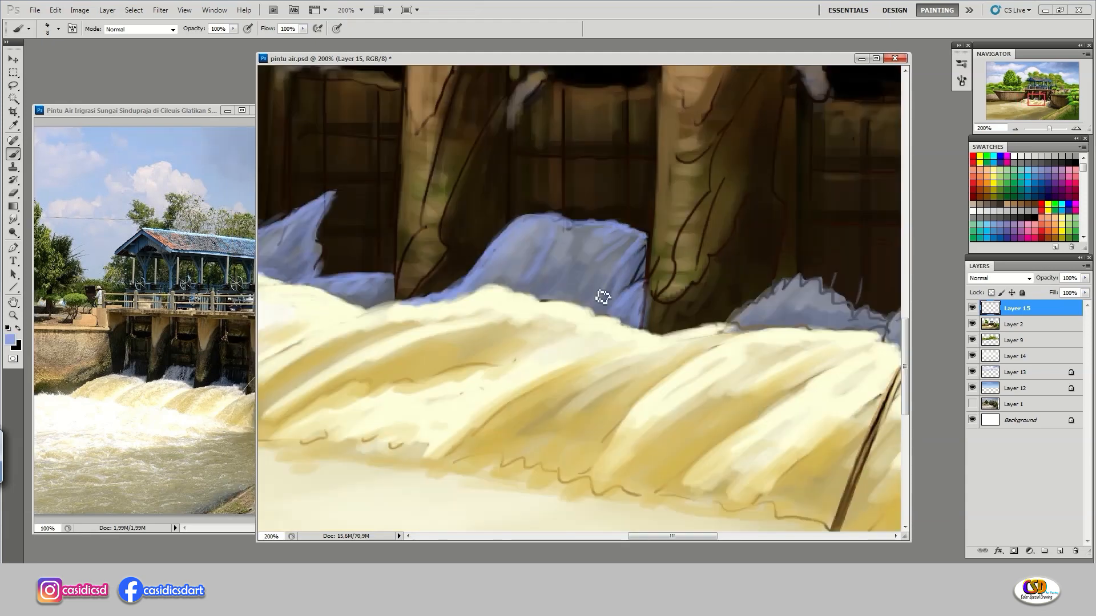
left_click_drag(535, 303, 571, 277)
left_click_drag(597, 224, 539, 219)
mouse_move(774, 302)
left_mouse_down()
mouse_move(634, 285)
mouse_move(666, 265)
mouse_move(692, 276)
mouse_move(598, 316)
mouse_move(726, 318)
mouse_move(736, 292)
mouse_move(756, 288)
mouse_move(780, 349)
left_mouse_up()
left_click_drag(742, 323, 674, 313)
Choose a darker blue and shade the splashing water behind the cascade and around the pier bases
left_click(10, 340)
left_click(616, 280)
left_click(793, 189)
mouse_move(506, 235)
left_mouse_down()
mouse_move(501, 298)
mouse_move(655, 269)
mouse_move(587, 298)
mouse_move(615, 293)
left_mouse_up()
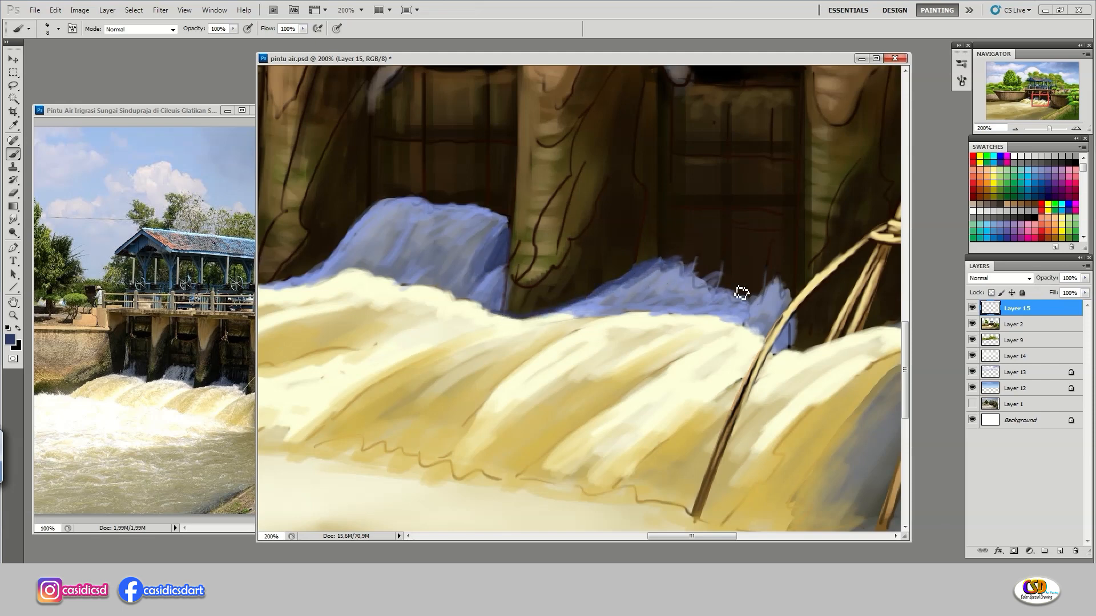
mouse_move(742, 293)
left_mouse_down()
mouse_move(722, 286)
mouse_move(734, 295)
mouse_move(777, 280)
mouse_move(787, 319)
mouse_move(665, 315)
left_mouse_up()
left_click_drag(644, 340, 650, 317)
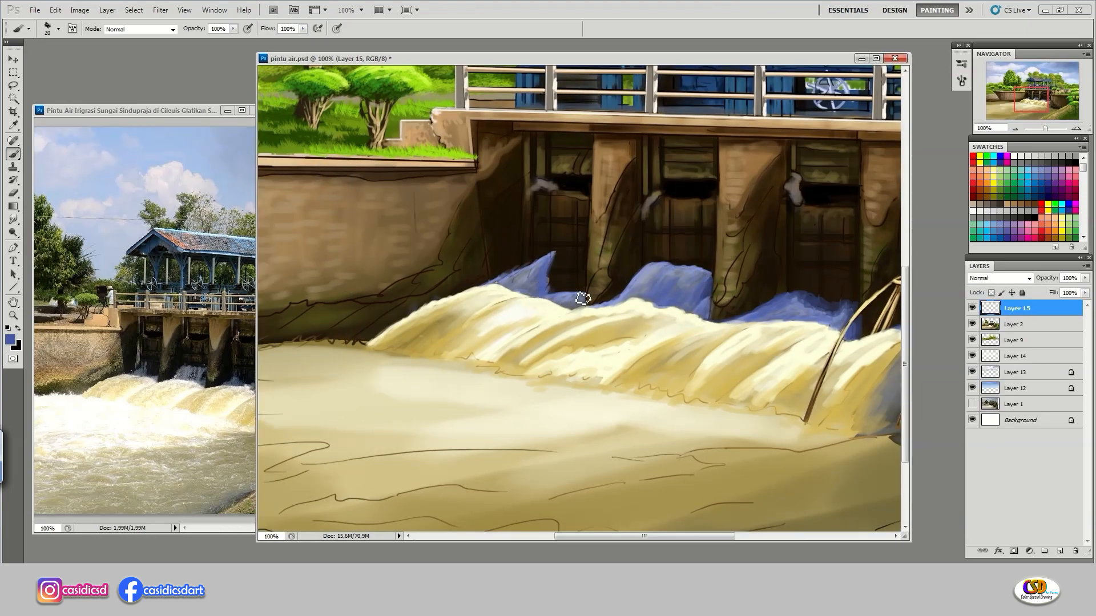
mouse_move(583, 298)
left_mouse_down()
mouse_move(565, 302)
mouse_move(607, 272)
left_mouse_up()
Sample the olive brown of the gate piers and paint over the edges of their lower parts with a 20 px brush
key("ctrl+minus")
key("ctrl+plus")
left_click(600, 280, "alt")
left_click_drag(598, 306, 617, 236)
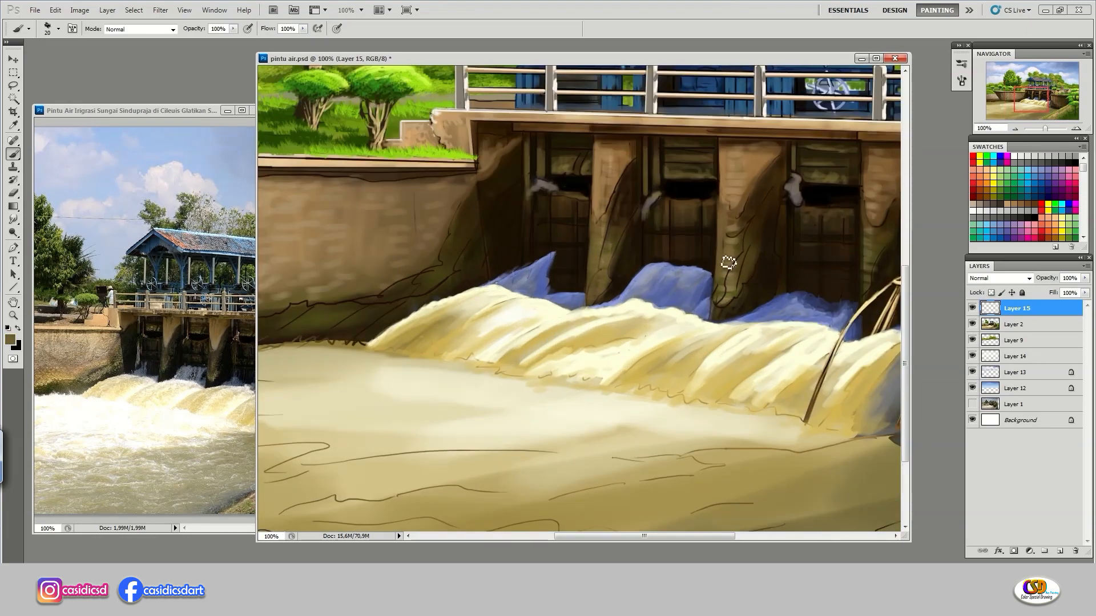
left_click_drag(716, 248, 716, 316)
mouse_move(721, 317)
left_mouse_down()
mouse_move(734, 300)
mouse_move(644, 309)
left_mouse_up()
left_click_drag(782, 235, 783, 294)
left_click(802, 245, "alt")
left_click_drag(812, 237, 794, 279)
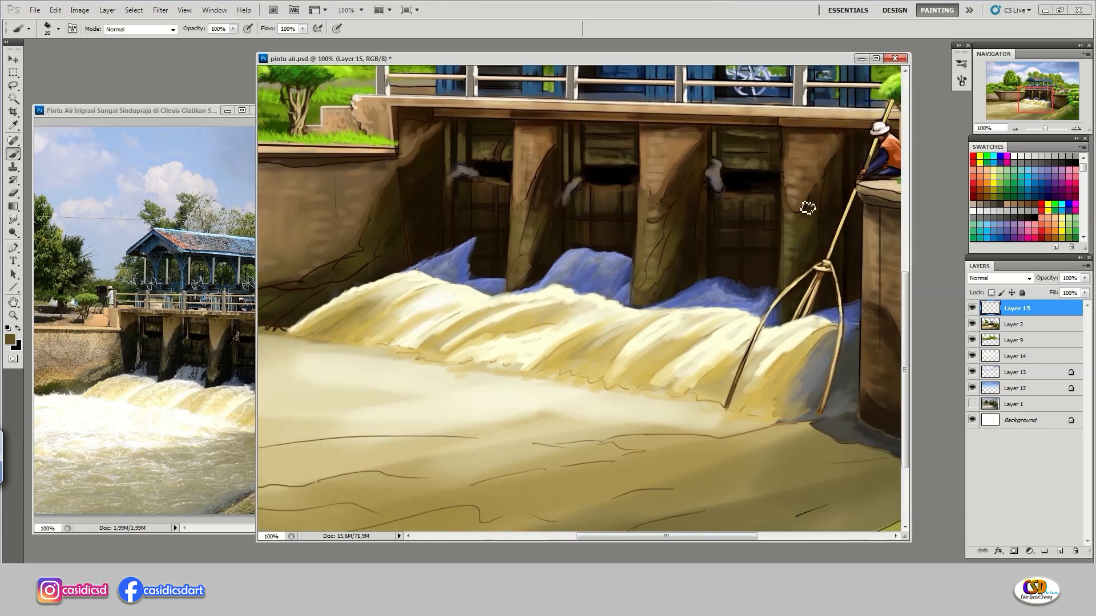
Shrink the brush and paint a light tan edge down the left side of the gate piers
key("ctrl+plus")
key("F5")
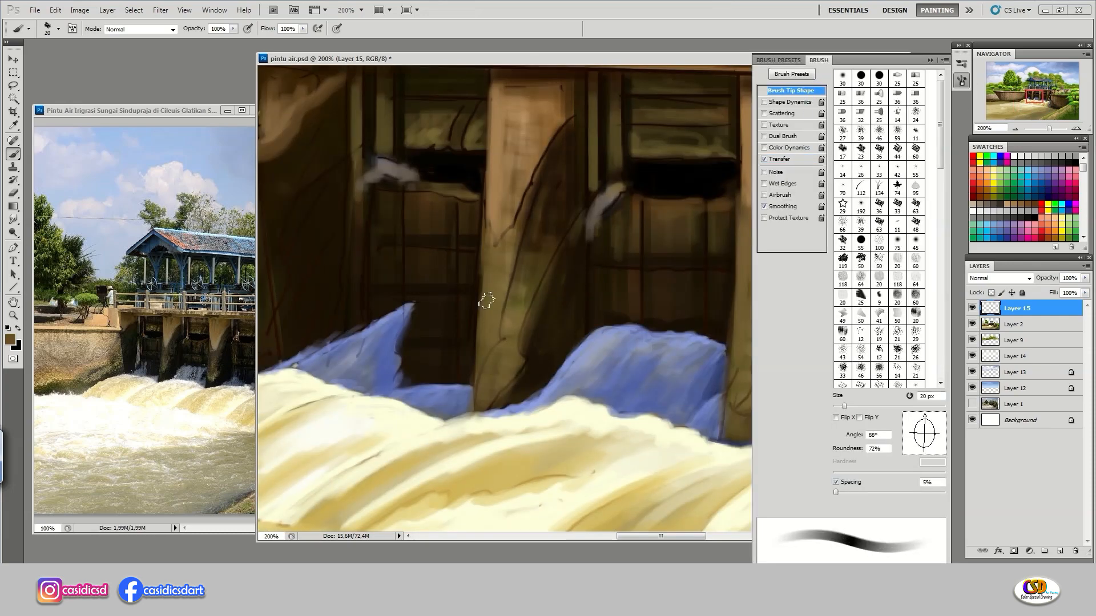
key("bracketleft")
key("bracketleft")
key("bracketleft")
key("F5")
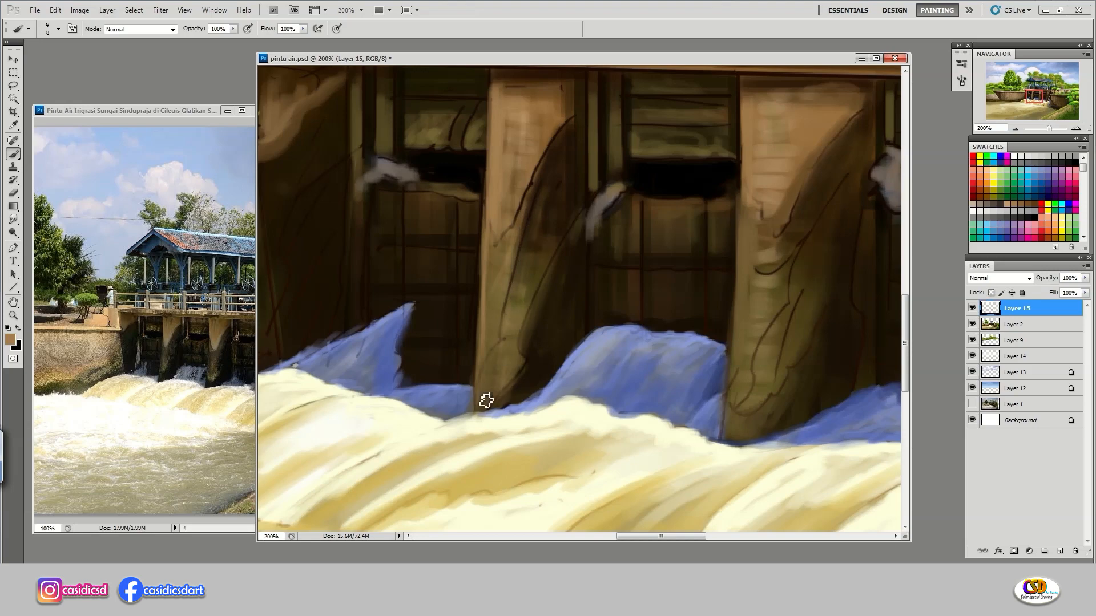
left_click_drag(744, 193, 729, 420)
left_click_drag(743, 127, 737, 320)
Continue the tan edge highlights on the remaining gate piers and the narrow gate frames
mouse_move(899, 254)
left_mouse_down()
mouse_move(723, 281)
mouse_move(542, 268)
left_mouse_up()
left_click_drag(665, 225, 654, 427)
left_click_drag(664, 270, 655, 431)
mouse_move(712, 188)
left_mouse_down()
mouse_move(690, 284)
mouse_move(887, 263)
left_mouse_up()
left_click_drag(414, 308, 629, 294)
mouse_move(518, 439)
left_mouse_down()
mouse_move(602, 348)
mouse_move(687, 455)
left_mouse_up()
left_click_drag(550, 153, 551, 413)
left_click_drag(481, 388, 486, 382)
key("ctrl+minus")
key("ctrl+minus")
left_click_drag(796, 320, 697, 318)
key("ctrl+plus")
key("ctrl+plus")
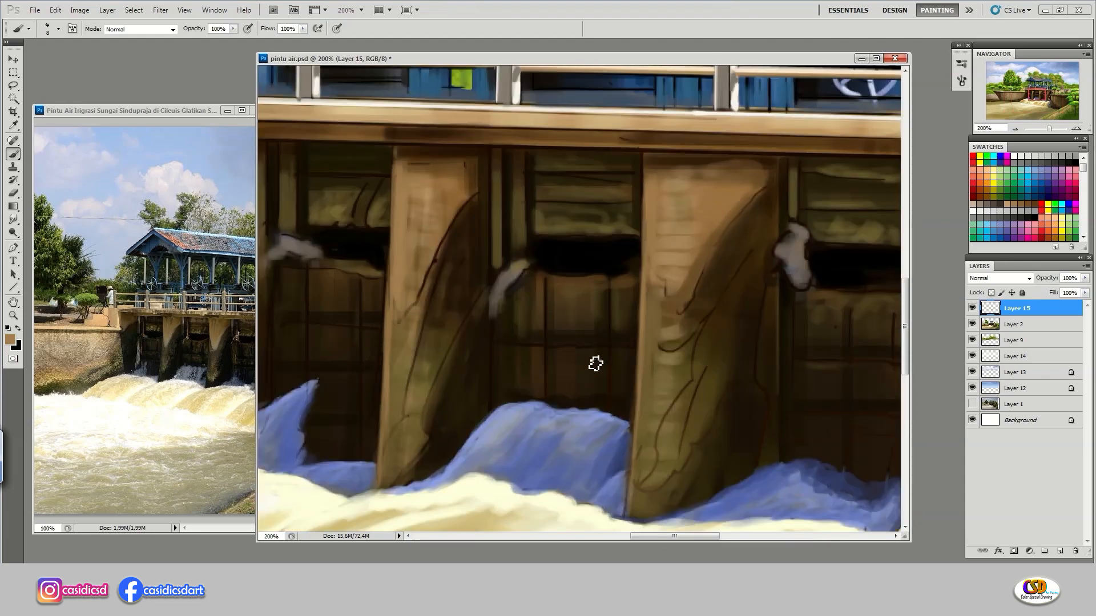
Sample the piers' shadow and surface browns and paint over the curved sketch lines on the pier faces
left_click_drag(791, 395, 643, 333)
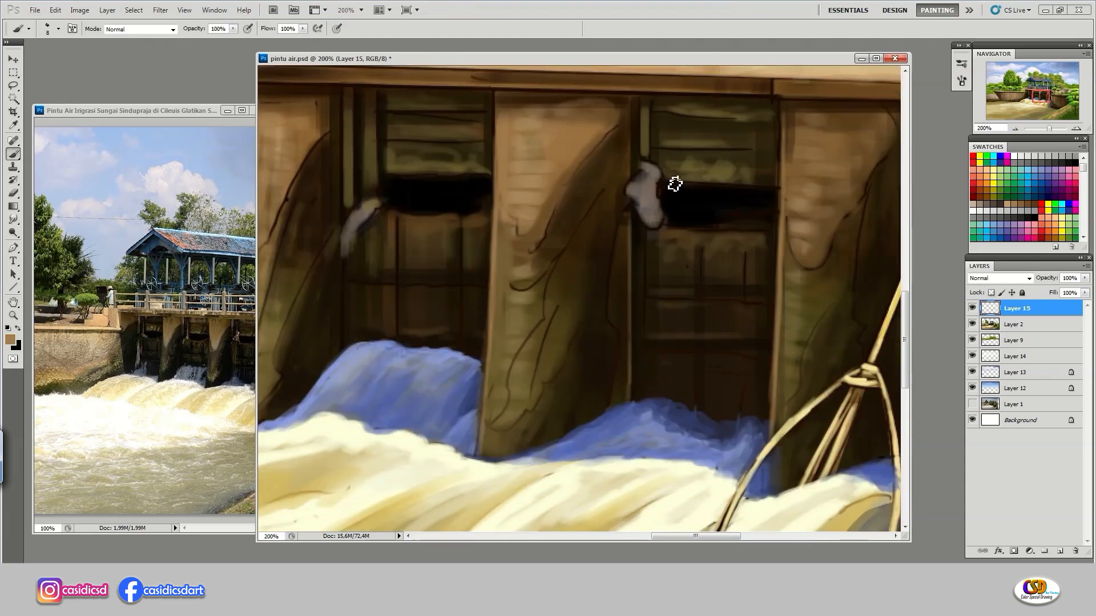
left_click_drag(674, 183, 830, 266)
left_click(426, 351, "alt")
mouse_move(423, 371)
left_mouse_down()
mouse_move(460, 266)
mouse_move(546, 238)
mouse_move(626, 238)
mouse_move(354, 279)
left_mouse_up()
left_click(501, 318, "alt")
key("ctrl+minus")
key("ctrl+minus")
key("ctrl+minus")
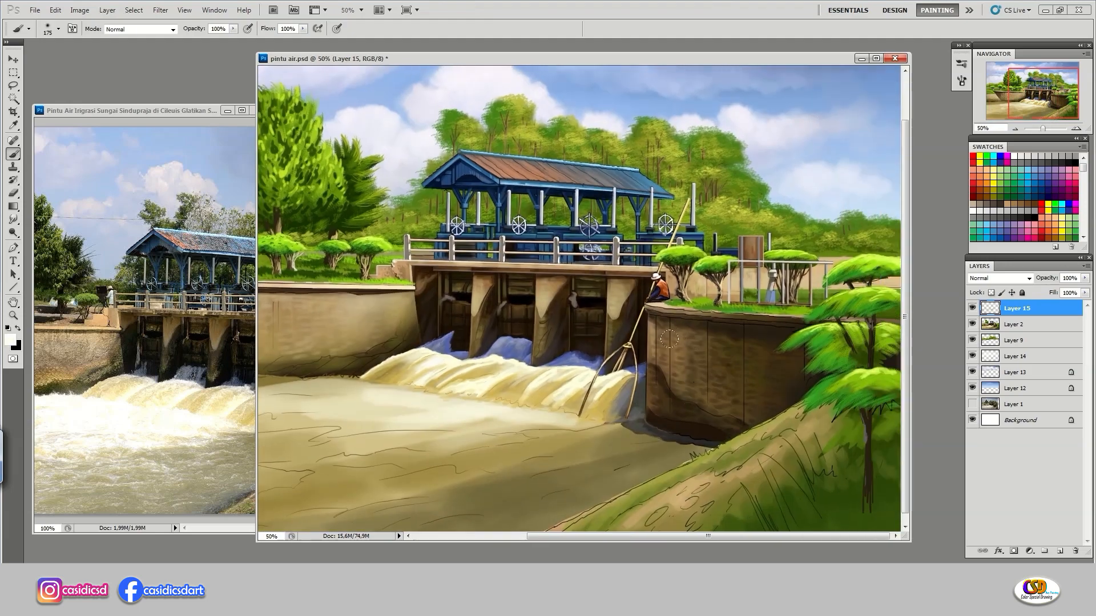
Select the curved face of the right retaining wall with the Pen tool and brush a soft pale highlight on it at 175 px
key("ctrl+plus")
key("p")
left_click(576, 298)
key("ctrl+Return")
key("b")
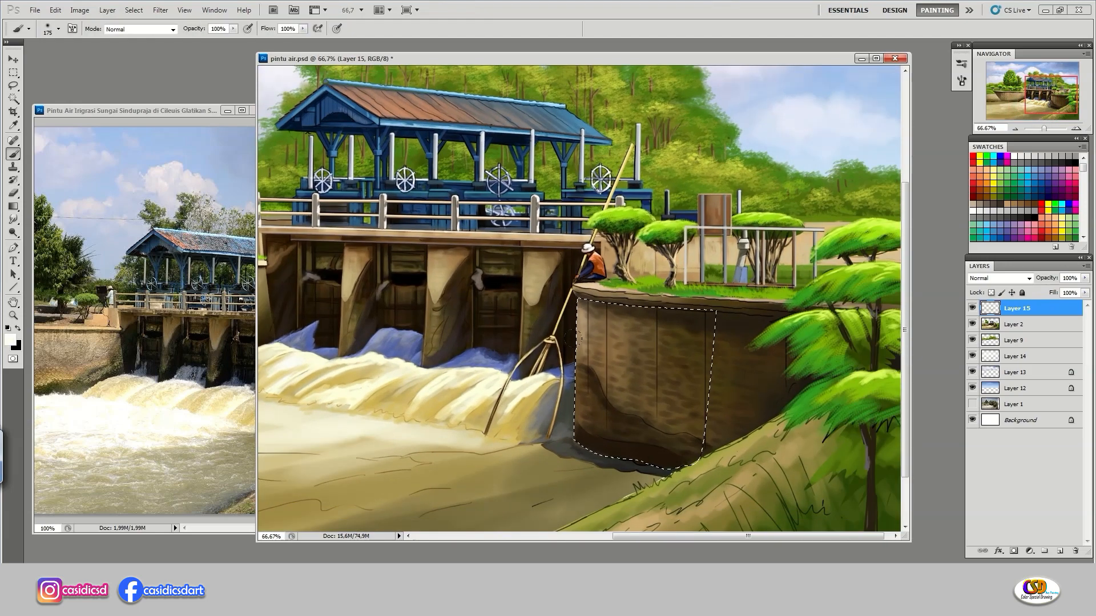
left_click(645, 262, "alt")
left_click_drag(587, 305, 580, 394)
left_click(502, 376, "alt")
key("ctrl+d")
Lighten the vertical joint lines on the curved right retaining wall with pale cream
key("ctrl+plus")
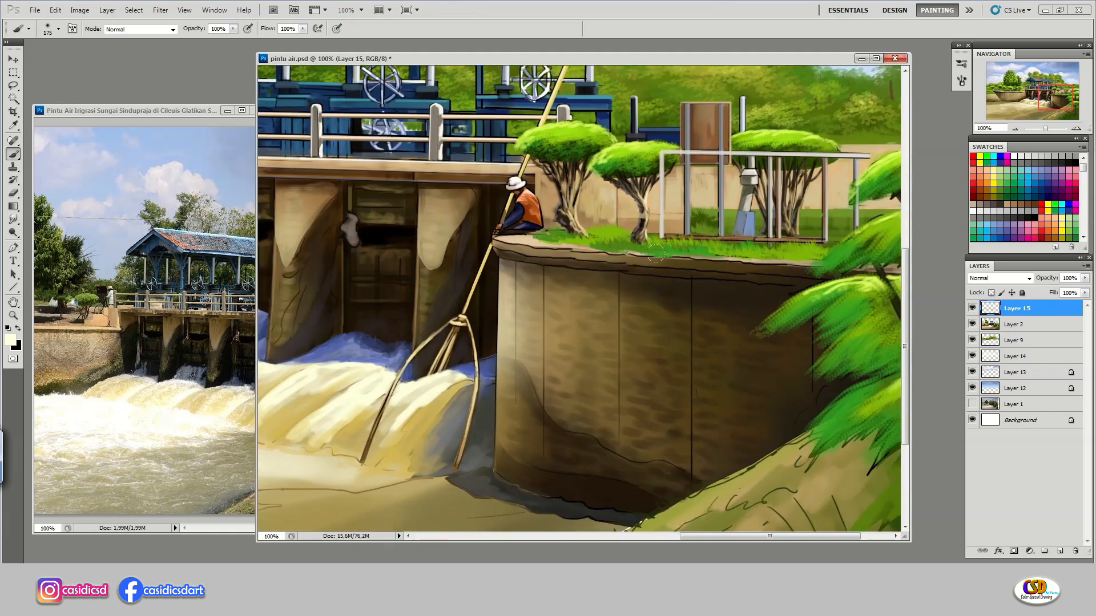
left_click_drag(697, 402, 696, 442)
left_click_drag(530, 275, 582, 301)
left_click_drag(398, 258, 463, 303)
Sample nearby water tones, touch up the blue-shadowed water beside the rightmost gate and the rope, and save the document
left_click(455, 287, "alt")
left_click_drag(308, 311, 444, 302)
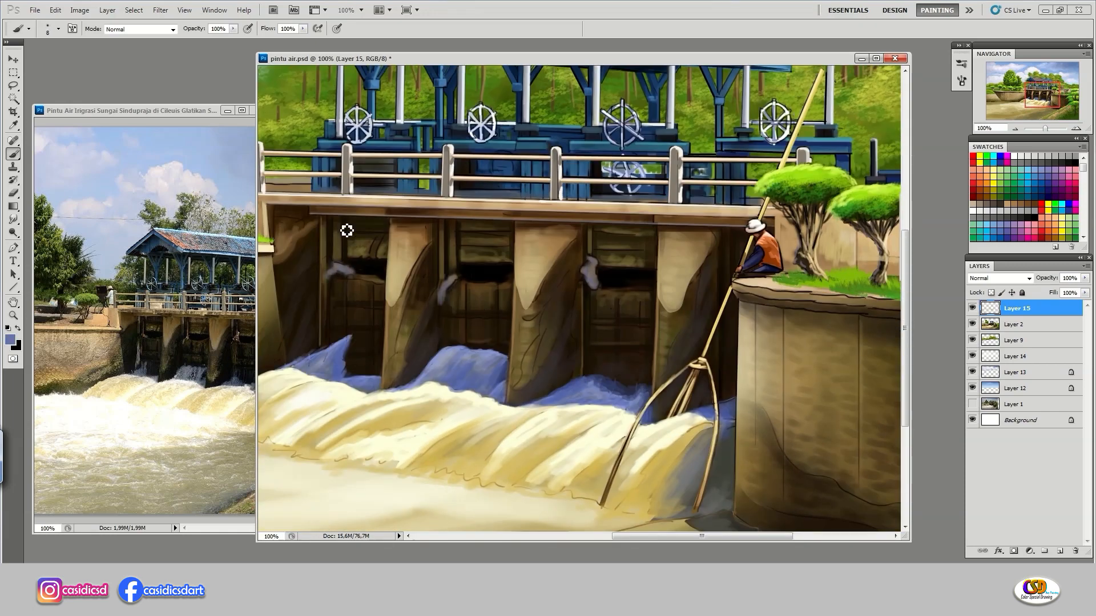
left_click_drag(738, 238, 699, 206)
left_click(677, 400, "alt")
left_click_drag(676, 403, 675, 424)
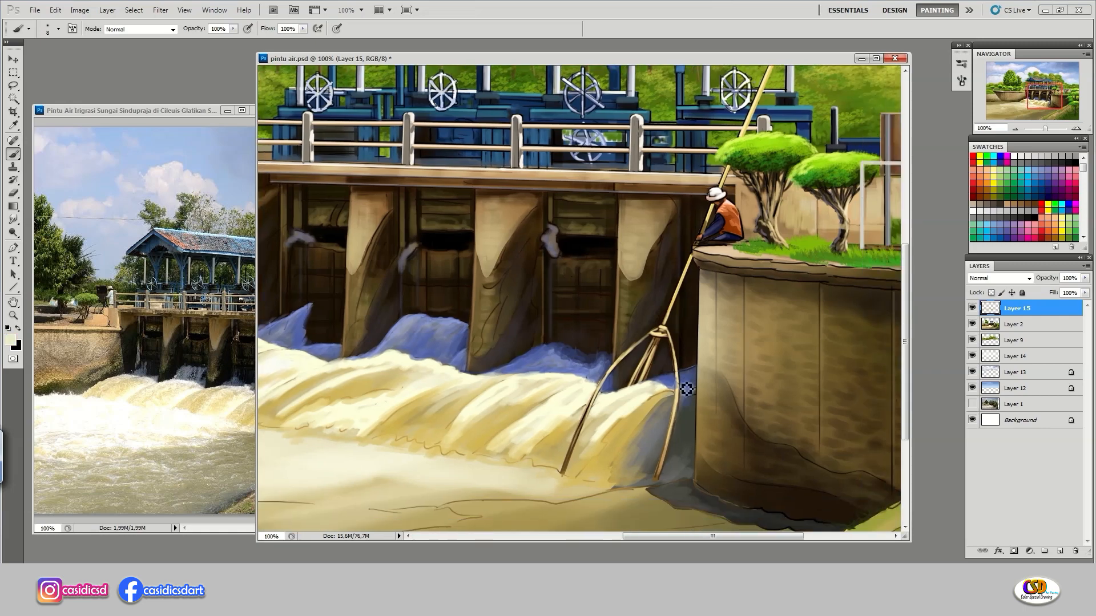
key("ctrl+minus")
key("ctrl+minus")
key("ctrl+minus")
key("ctrl+plus")
key("ctrl+s")
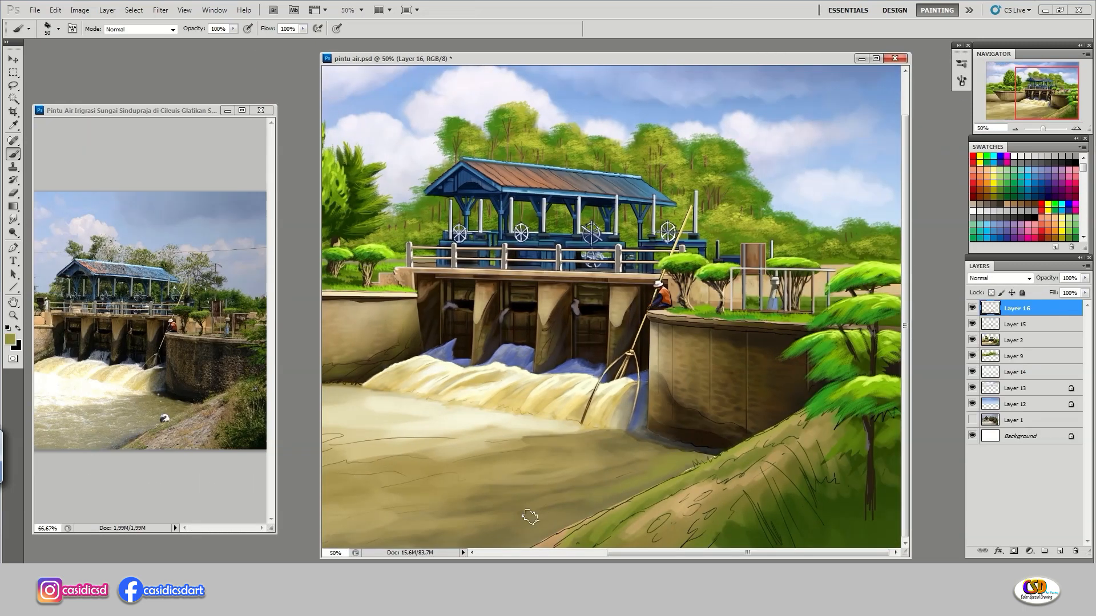
On a new layer, brush sampled olive and tan water colors over the sketch lines below the waterfall at 50 px
left_click_drag(653, 451, 618, 441)
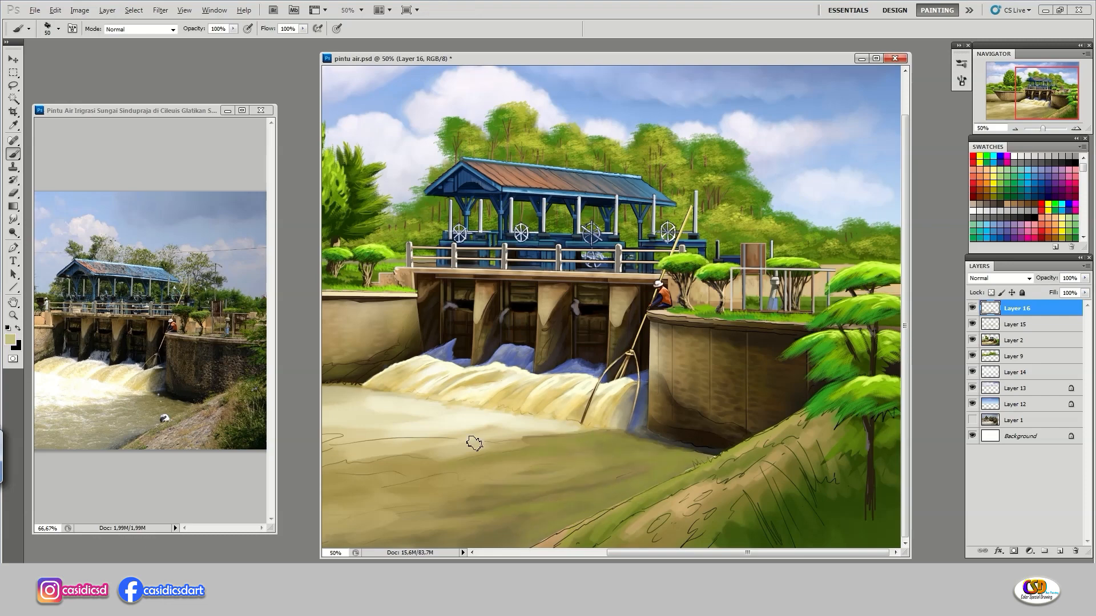
left_click_drag(453, 406, 661, 410)
left_click_drag(550, 402, 452, 402)
left_click(393, 418, "alt")
left_click_drag(393, 418, 431, 420)
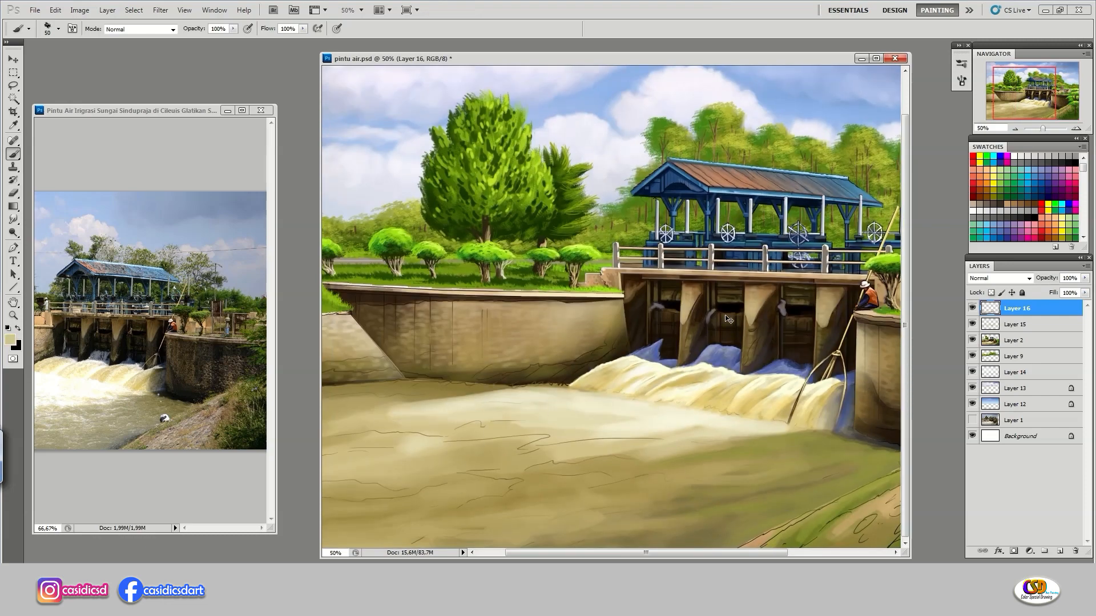
Enlarge the reference photo's water, pick a near-white color and brush foam from the left wall's waterline to the waterfall's foot
key("ctrl+minus")
left_click(131, 111)
key("ctrl+plus")
left_click_drag(114, 320, 183, 317)
left_click(457, 58)
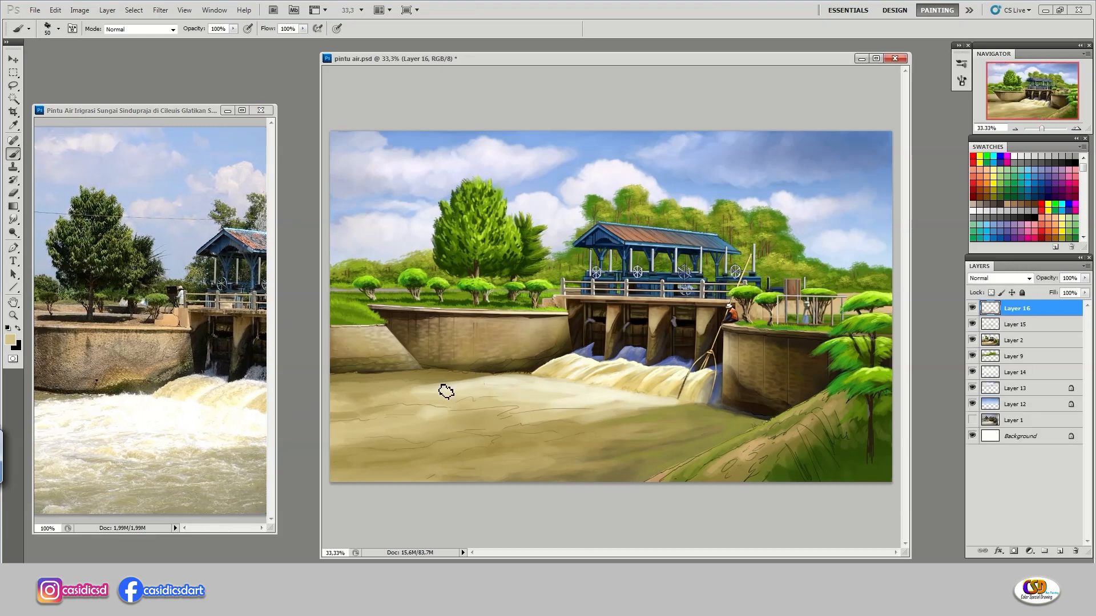
left_click(10, 339)
key("Return")
key("b")
mouse_move(457, 378)
left_mouse_down()
mouse_move(611, 394)
mouse_move(546, 384)
left_mouse_up()
key("ctrl+plus")
left_click_drag(694, 448, 666, 426)
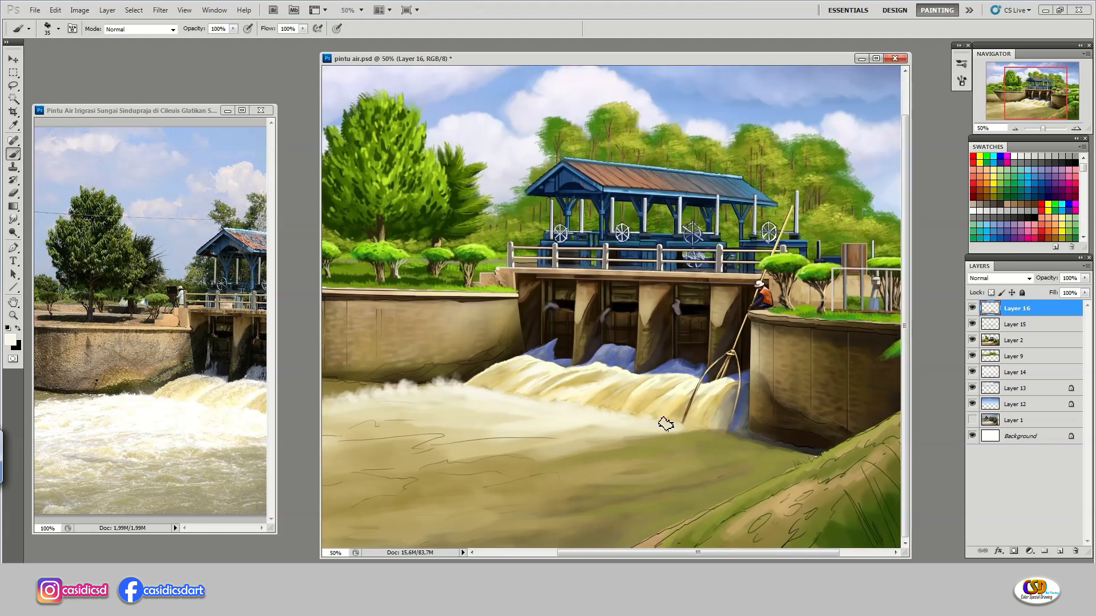
Compare the gate area of the reference photo and add more pale foam at the foot of the waterfall
left_click(229, 457)
left_click_drag(240, 456, 126, 457)
left_click(571, 420)
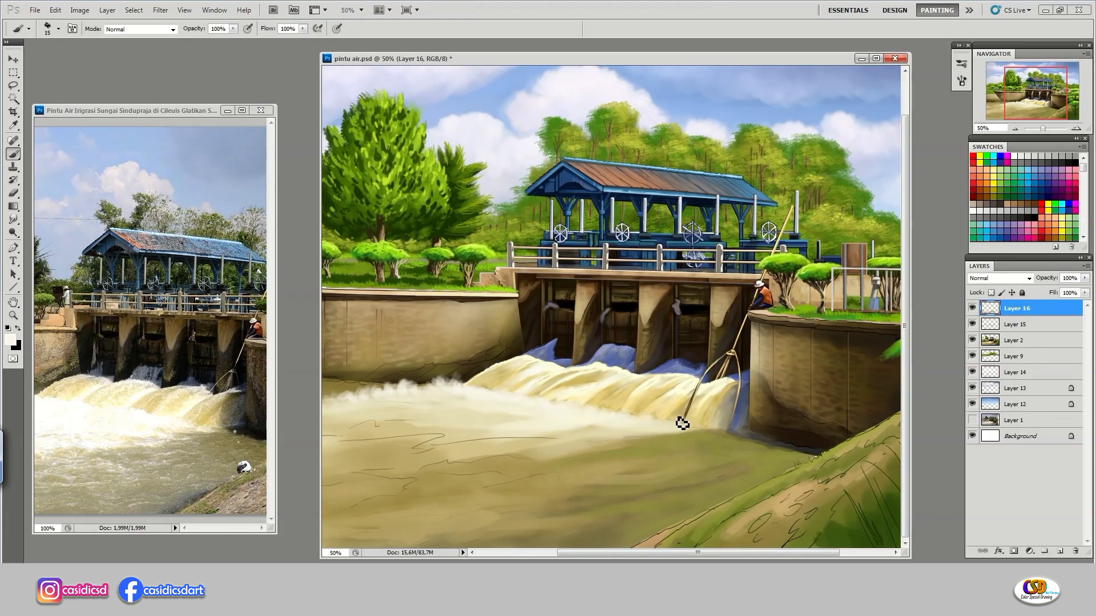
key("ctrl+plus")
key("ctrl+minus")
left_click(229, 456)
key("ctrl+minus")
Sample olive-brown river tones and brush them over the water in front of the right retaining wall at 35 px
left_click(839, 454, "alt")
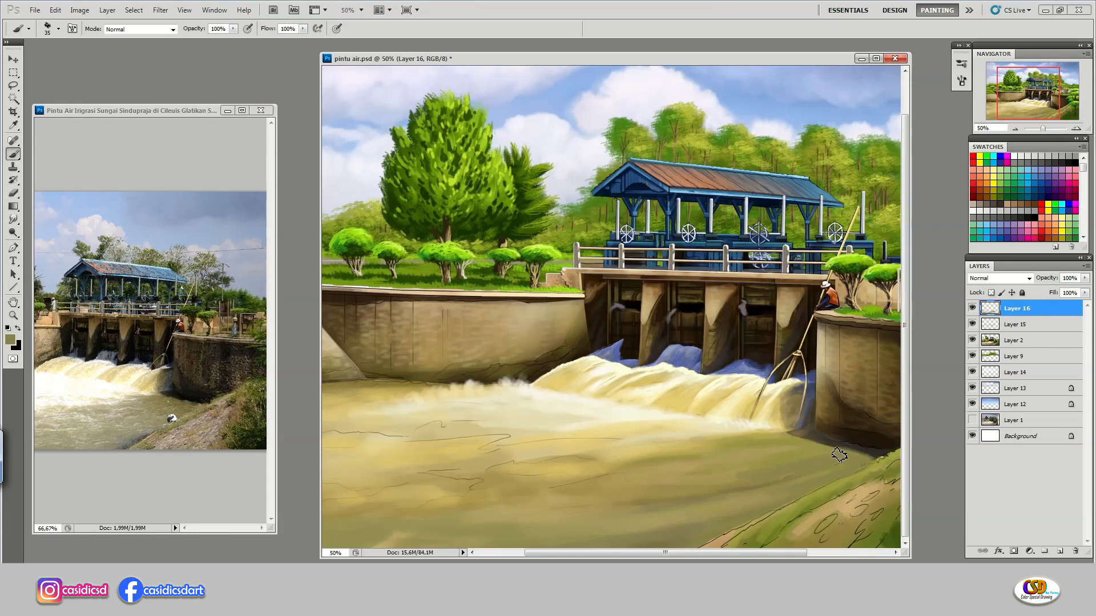
left_click(681, 479, "alt")
left_click_drag(605, 510, 682, 493)
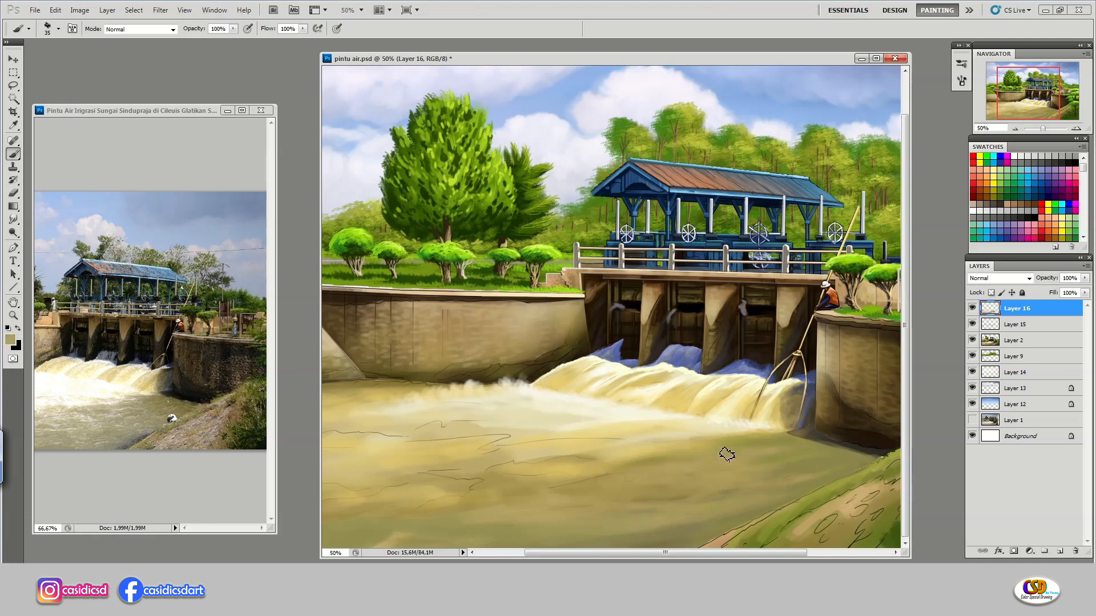
left_click(654, 461, "alt")
left_click_drag(620, 469, 720, 444)
left_click_drag(667, 472, 726, 473)
Check the left part of the reference photo and paint olive tones over the sketch lines in the middle of the river
left_click(114, 457)
left_click_drag(114, 456, 260, 456)
left_click(560, 468)
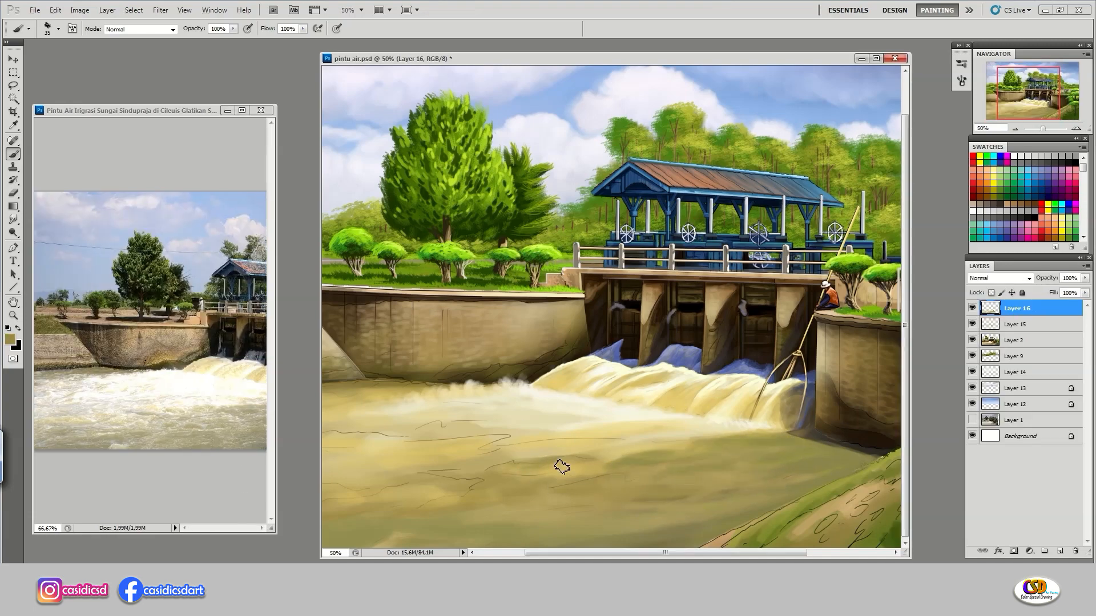
left_click_drag(590, 465, 545, 463)
left_click_drag(465, 434, 411, 436)
mouse_move(545, 443)
left_mouse_down()
mouse_move(627, 439)
mouse_move(481, 449)
mouse_move(358, 475)
left_mouse_up()
left_click_drag(519, 453, 578, 455)
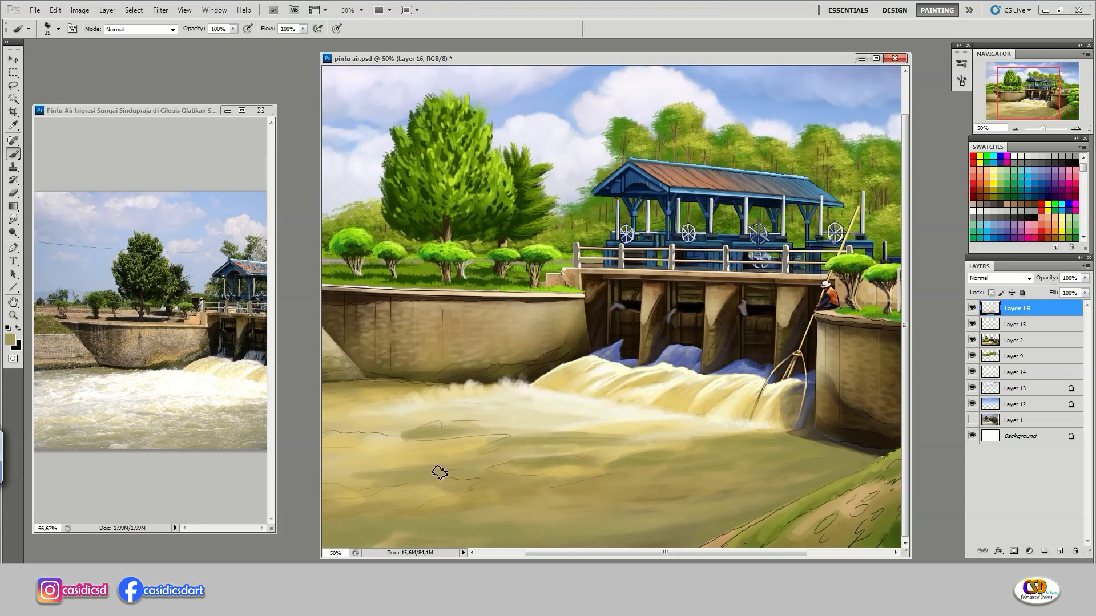
Paint olive and dark brown tones along the waterline beneath the curved left retaining wall
left_click_drag(378, 441, 402, 440)
mouse_move(371, 389)
left_mouse_down()
mouse_move(418, 393)
mouse_move(394, 382)
left_mouse_up()
left_click_drag(393, 384, 454, 388)
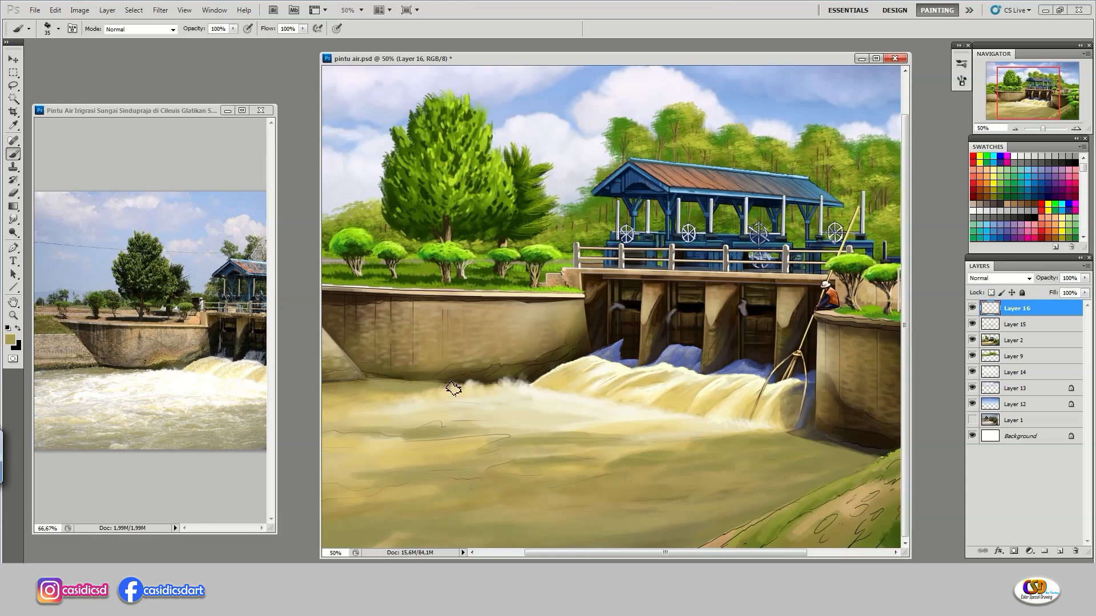
mouse_move(384, 391)
left_mouse_down()
mouse_move(467, 387)
mouse_move(450, 377)
mouse_move(475, 377)
left_mouse_up()
left_click(399, 380, "alt")
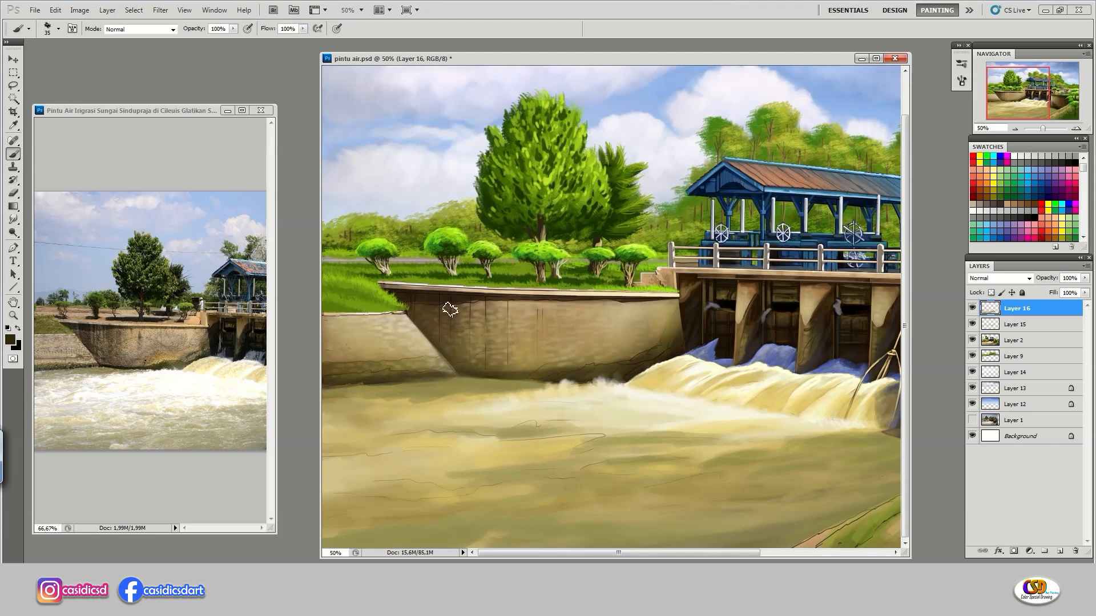
left_click_drag(571, 380, 480, 389)
Sample a pale cream from the foam and paint thin ripples across the left side of the river
left_click(516, 405, "alt")
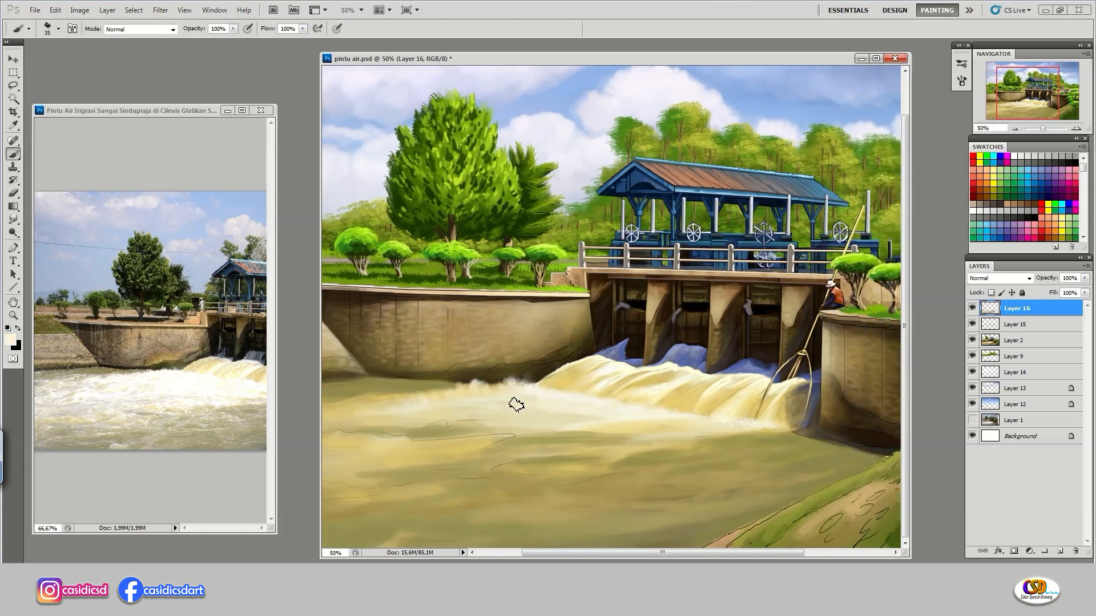
left_click_drag(326, 407, 403, 399)
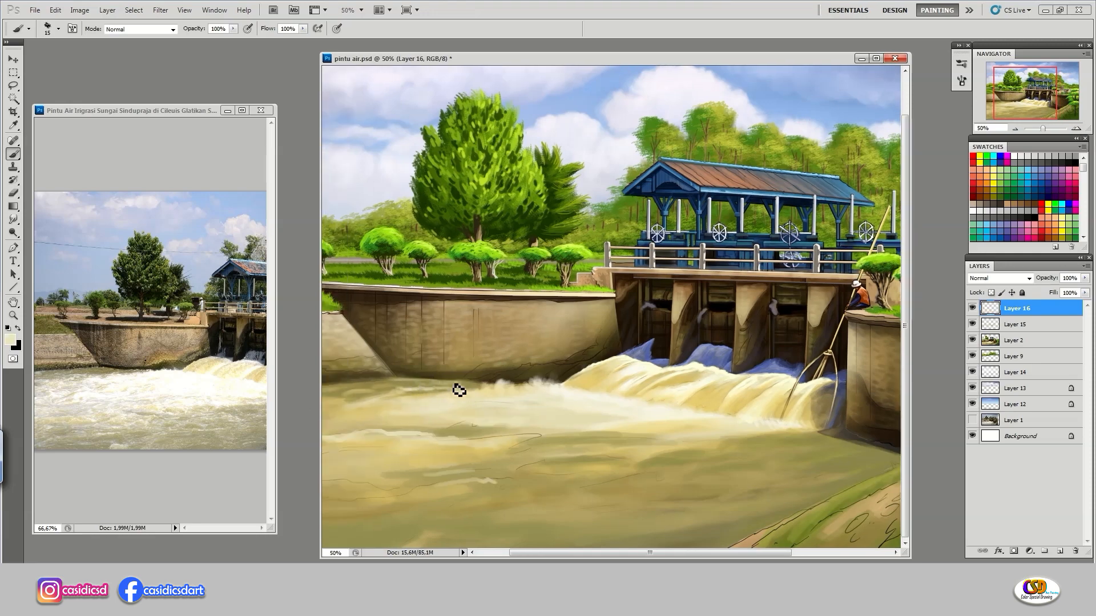
mouse_move(360, 385)
left_mouse_down()
mouse_move(473, 383)
mouse_move(388, 393)
left_mouse_up()
left_click_drag(464, 382, 558, 386)
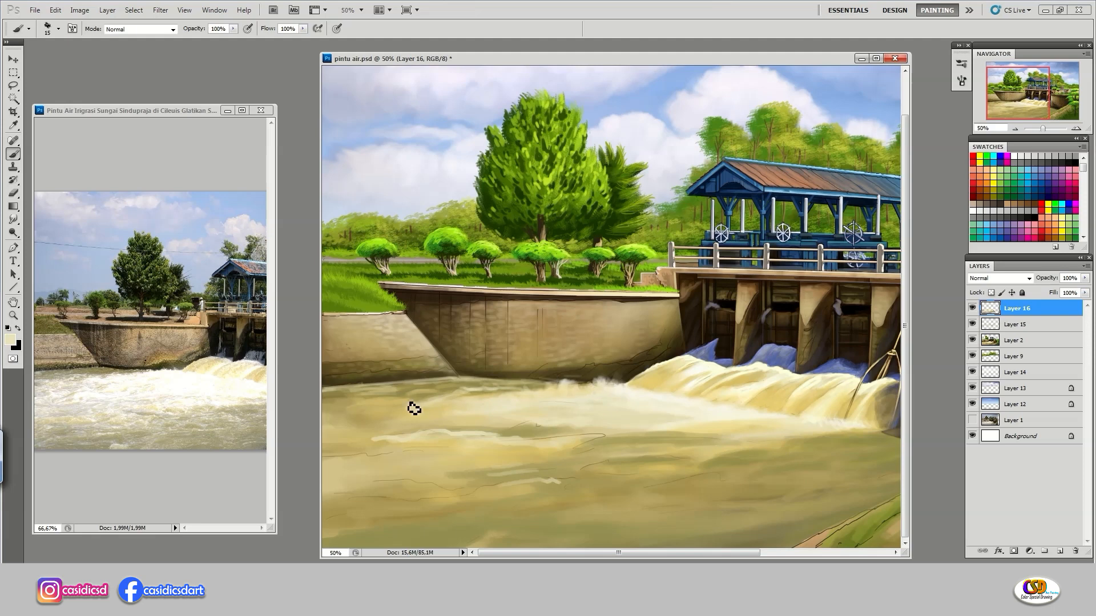
mouse_move(335, 417)
left_mouse_down()
mouse_move(326, 408)
mouse_move(385, 425)
left_mouse_up()
mouse_move(457, 479)
left_mouse_down()
mouse_move(385, 455)
mouse_move(391, 410)
mouse_move(531, 399)
mouse_move(416, 484)
mouse_move(362, 470)
left_mouse_up()
mouse_move(517, 463)
left_mouse_down()
mouse_move(409, 538)
mouse_move(357, 516)
mouse_move(430, 492)
mouse_move(368, 462)
left_mouse_up()
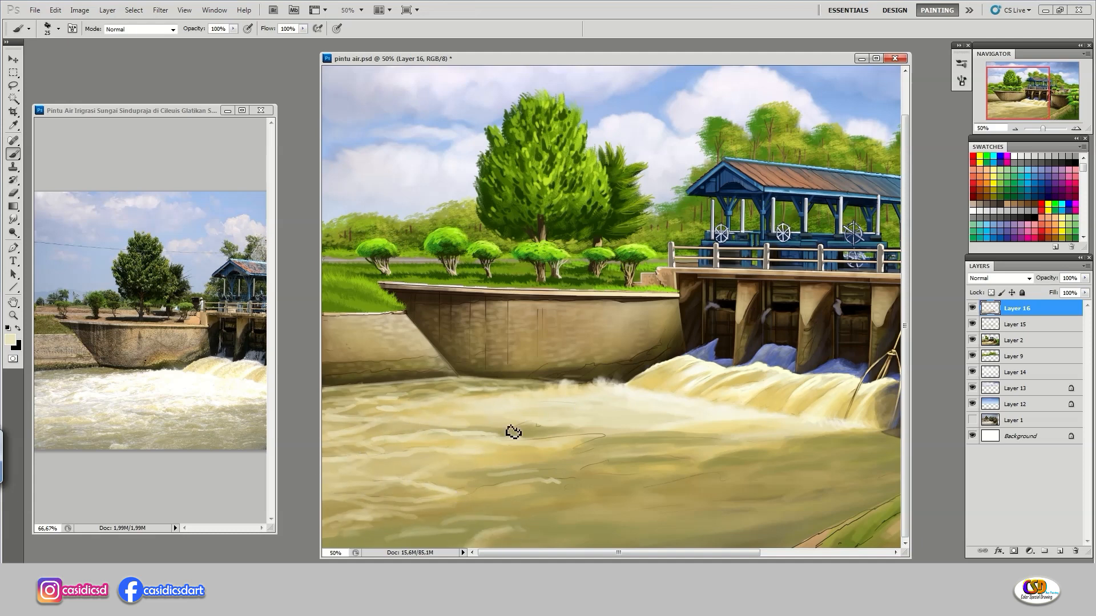
mouse_move(548, 472)
left_mouse_down()
mouse_move(492, 515)
mouse_move(553, 491)
mouse_move(455, 489)
mouse_move(376, 524)
mouse_move(421, 531)
left_mouse_up()
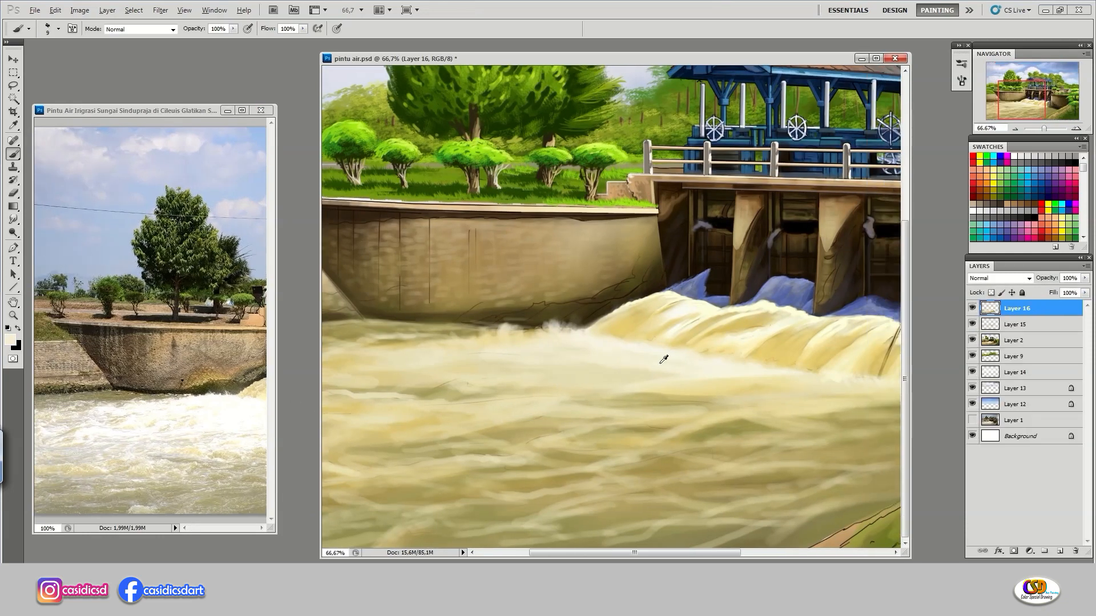
Brush bright white foam ripples over the left foreground of the river, enlarging the brush from 20 to 30 px
key("bracketright")
key("bracketright")
left_click_drag(454, 464, 535, 467)
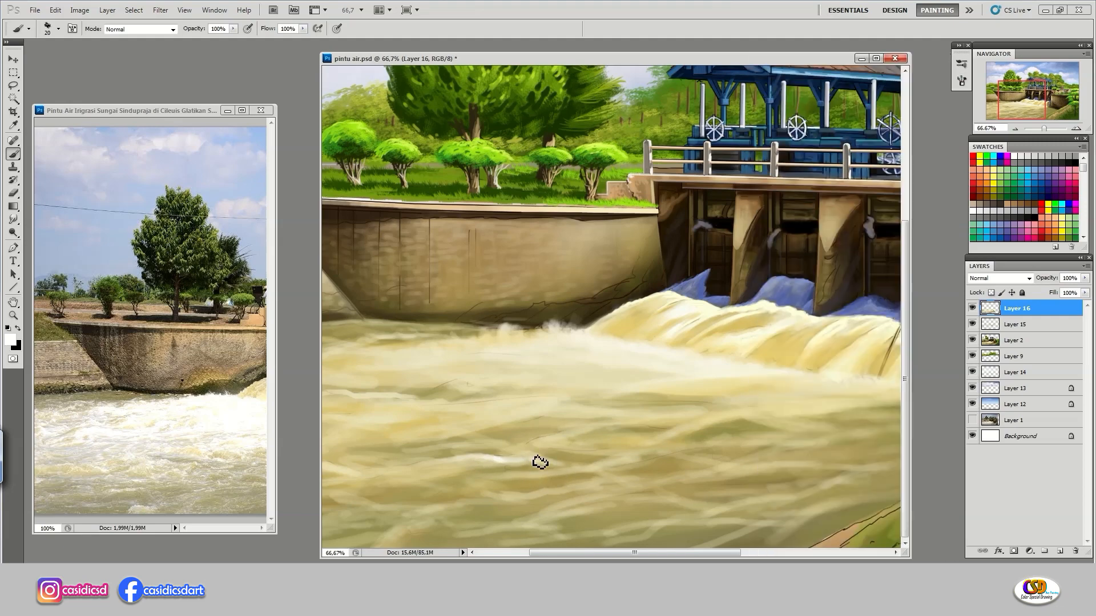
mouse_move(337, 468)
left_mouse_down()
mouse_move(437, 472)
mouse_move(369, 504)
left_mouse_up()
mouse_move(336, 491)
left_mouse_down()
mouse_move(450, 490)
mouse_move(432, 489)
left_mouse_up()
mouse_move(520, 490)
left_mouse_down()
mouse_move(489, 489)
mouse_move(521, 486)
left_mouse_up()
left_click_drag(518, 473, 559, 493)
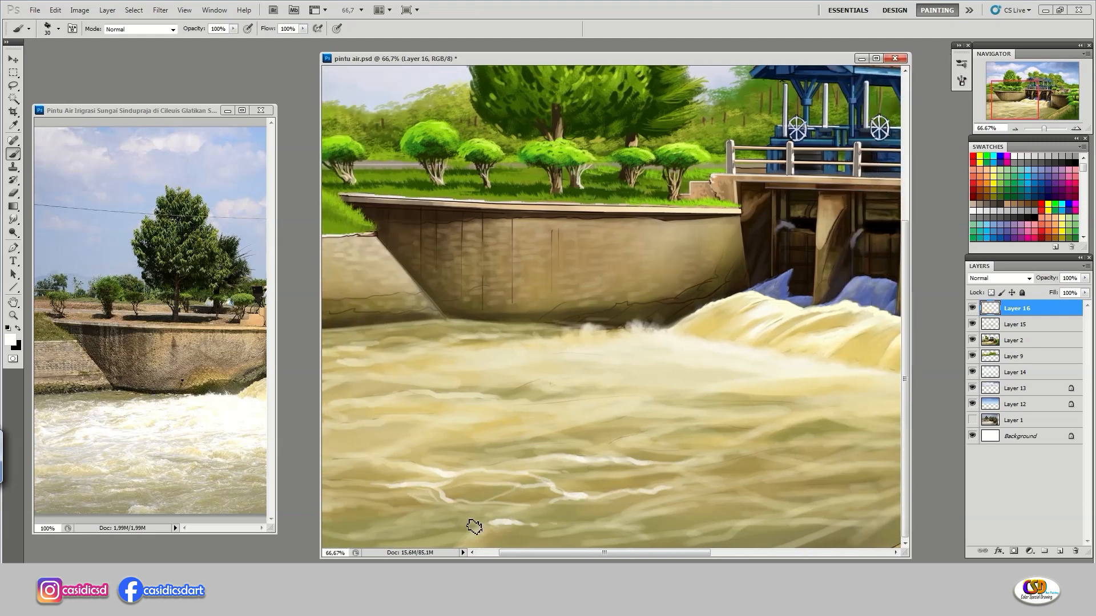
mouse_move(474, 526)
left_mouse_down()
mouse_move(518, 460)
mouse_move(480, 460)
mouse_move(416, 416)
mouse_move(462, 412)
mouse_move(421, 428)
left_mouse_up()
left_click_drag(482, 407, 584, 406)
mouse_move(375, 465)
left_mouse_down()
mouse_move(460, 457)
mouse_move(451, 452)
left_mouse_up()
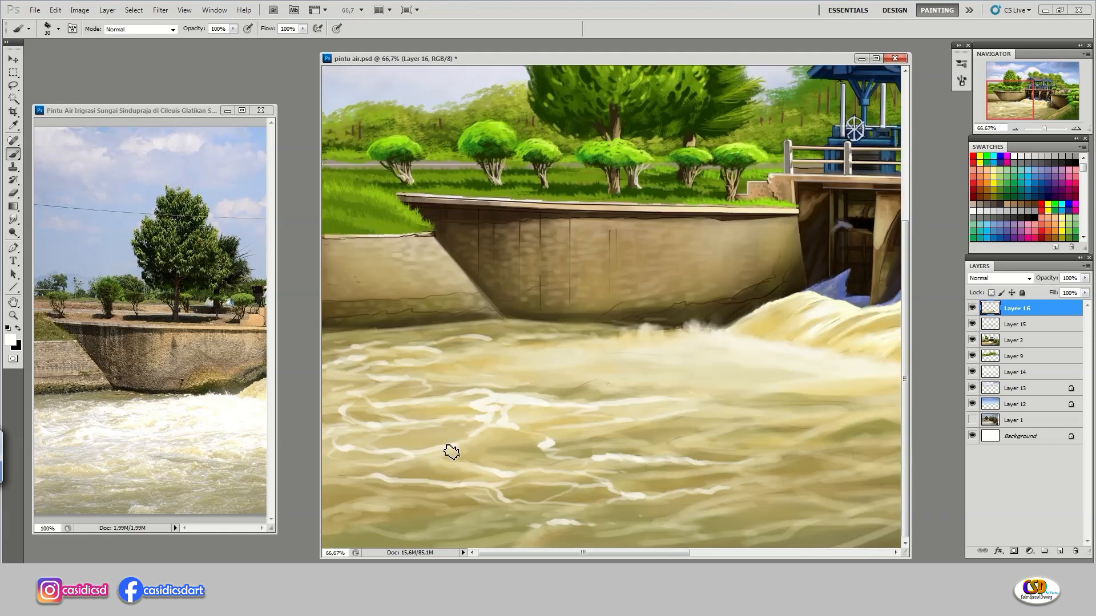
Extend the white foam ripples across the middle of the river at 40 px, following the reference photo
key("ctrl+minus")
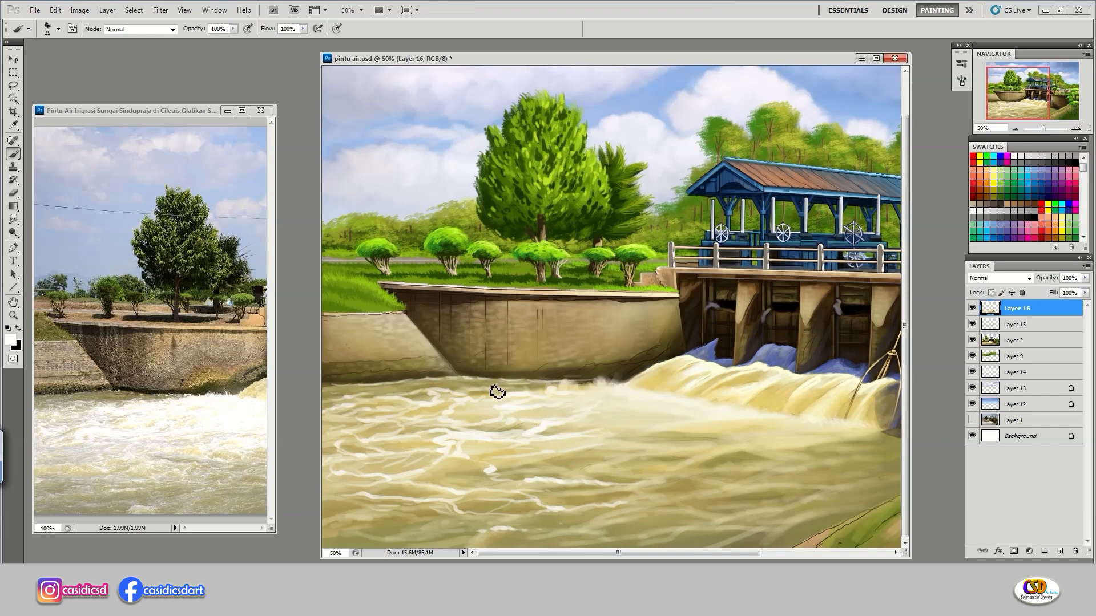
mouse_move(496, 402)
left_mouse_down()
mouse_move(457, 450)
mouse_move(550, 448)
left_mouse_up()
left_click_drag(260, 494, 176, 495)
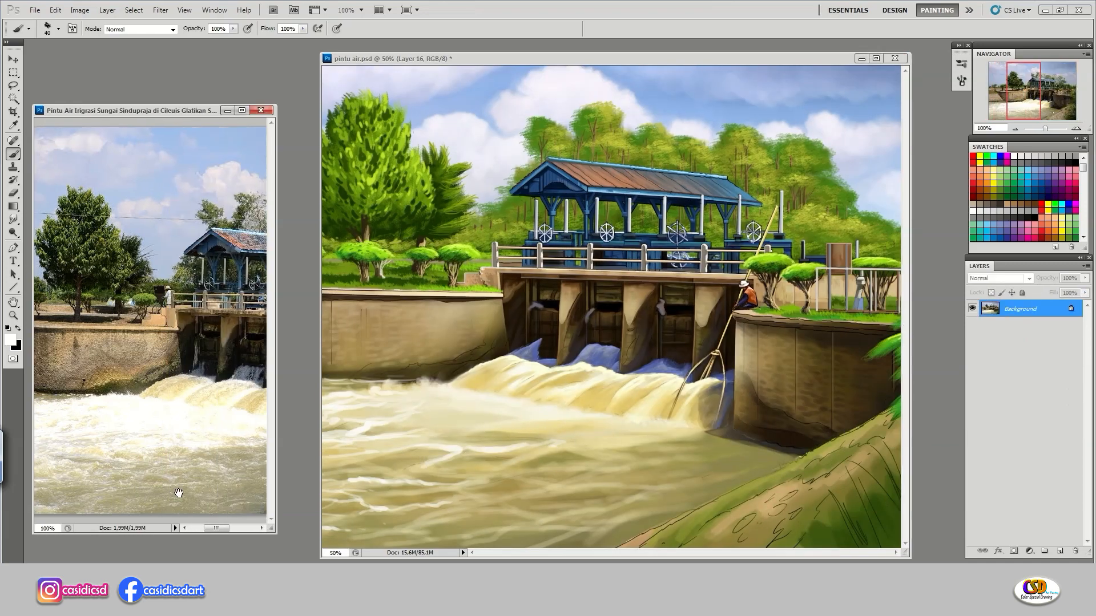
left_click_drag(531, 452, 615, 454)
mouse_move(389, 469)
left_mouse_down()
mouse_move(528, 472)
mouse_move(423, 460)
left_mouse_up()
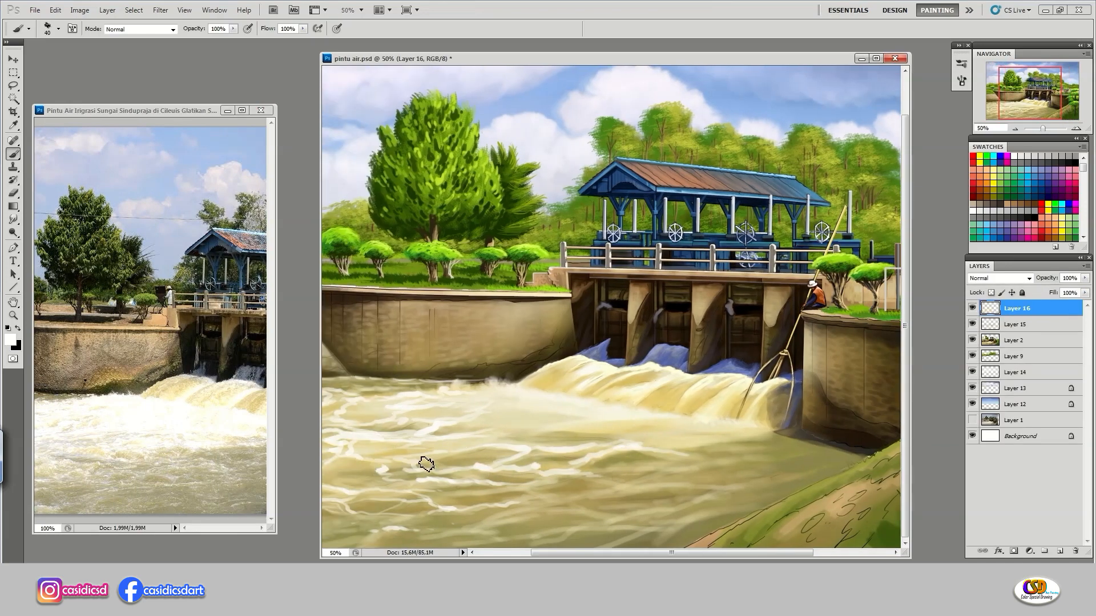
left_click_drag(433, 408, 485, 420)
left_click_drag(361, 464, 416, 464)
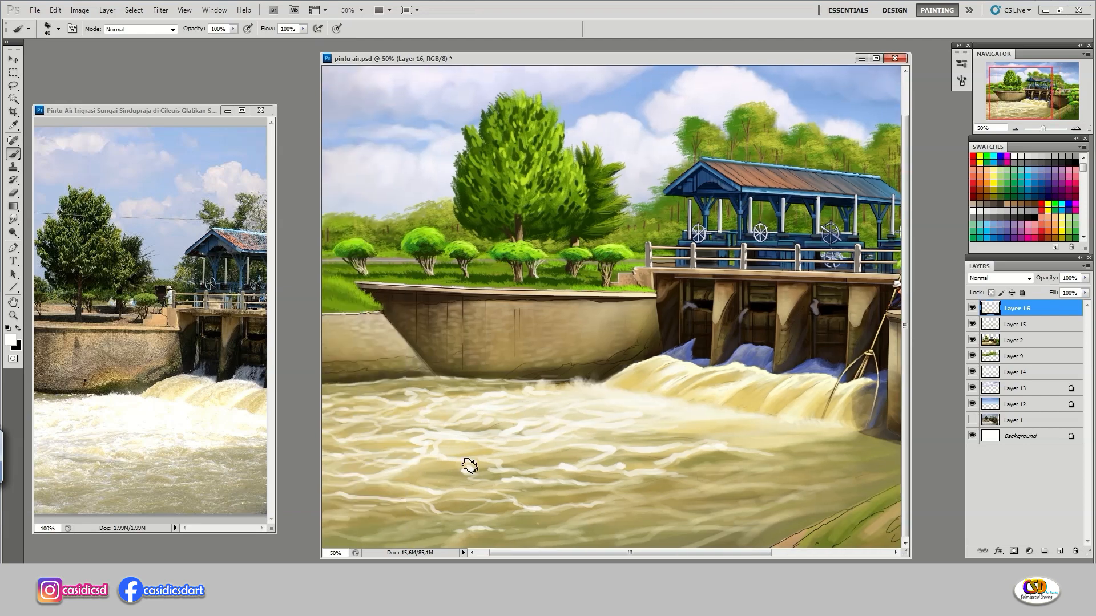
left_click_drag(433, 490, 463, 490)
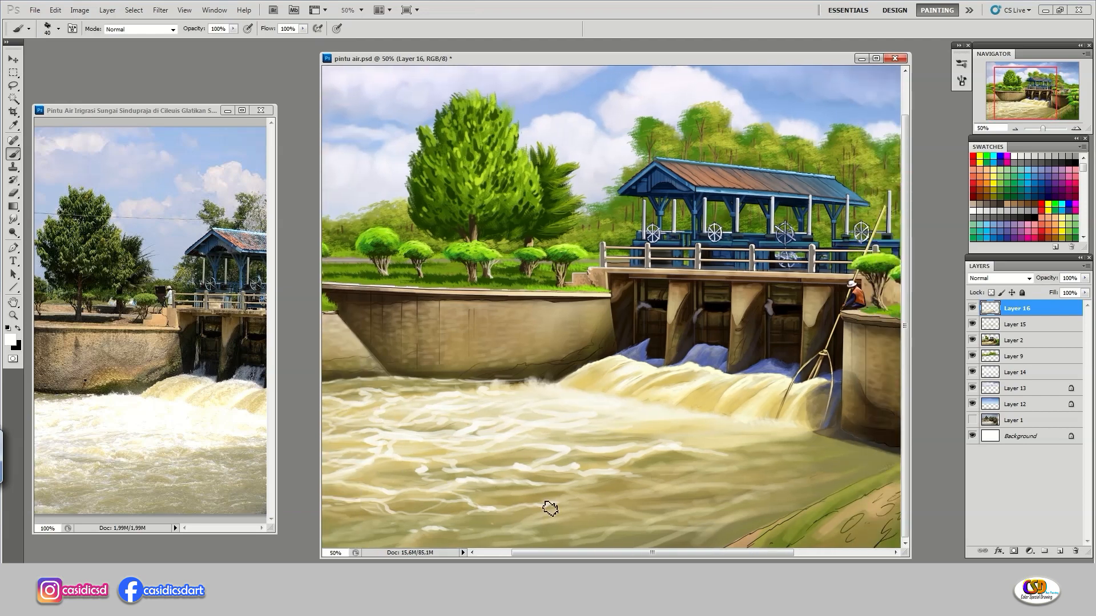
left_click_drag(550, 508, 588, 505)
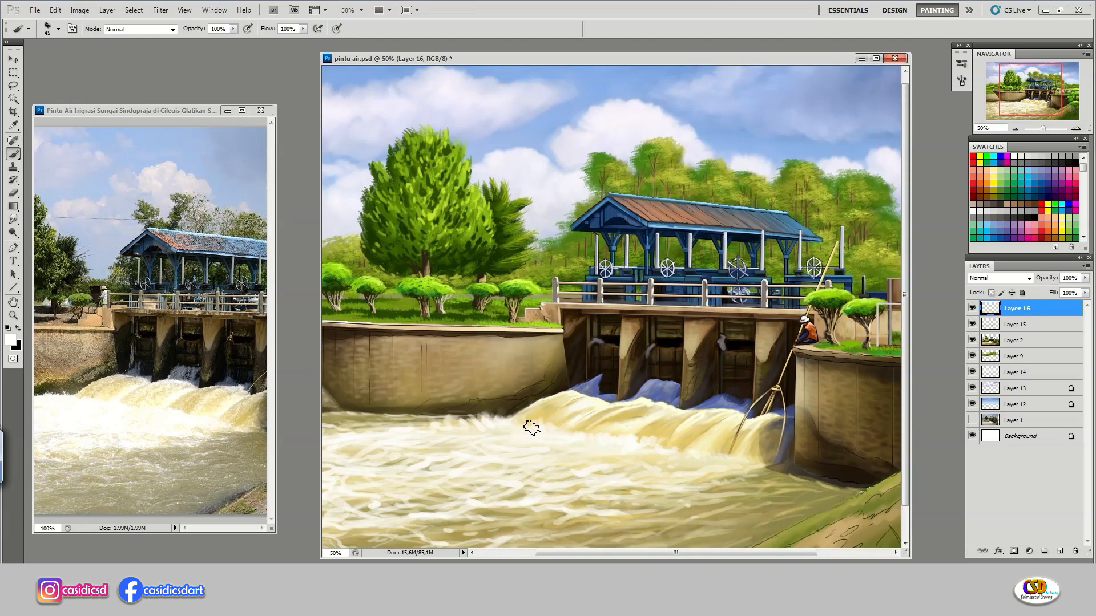
Add a new layer and brush white highlights at 10 px on the blue water spilling from the gate openings
key("ctrl+plus")
key("ctrl+plus")
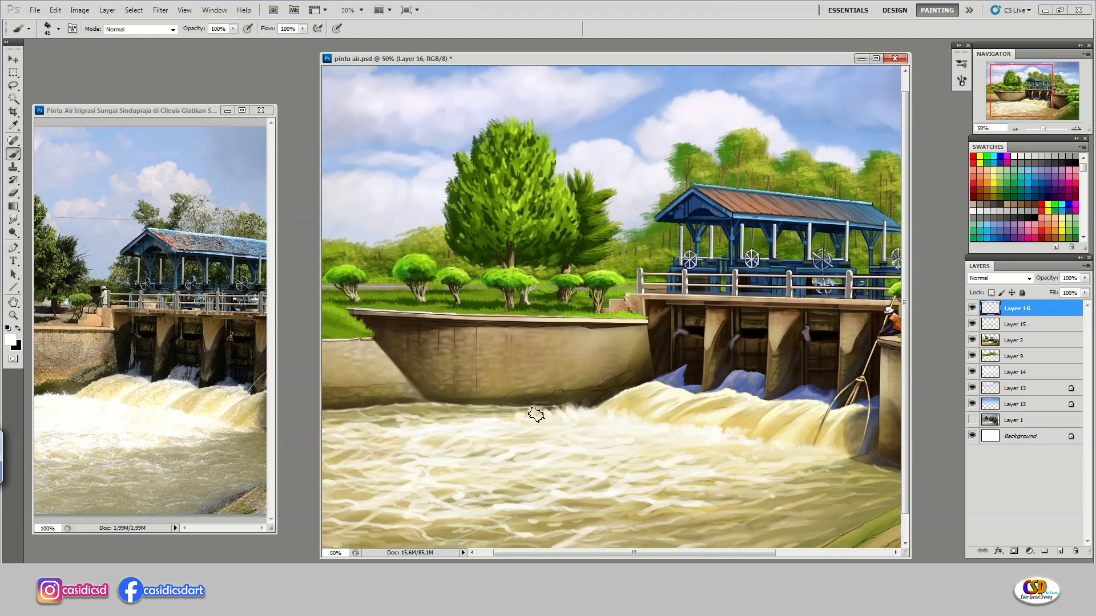
left_click(1060, 551)
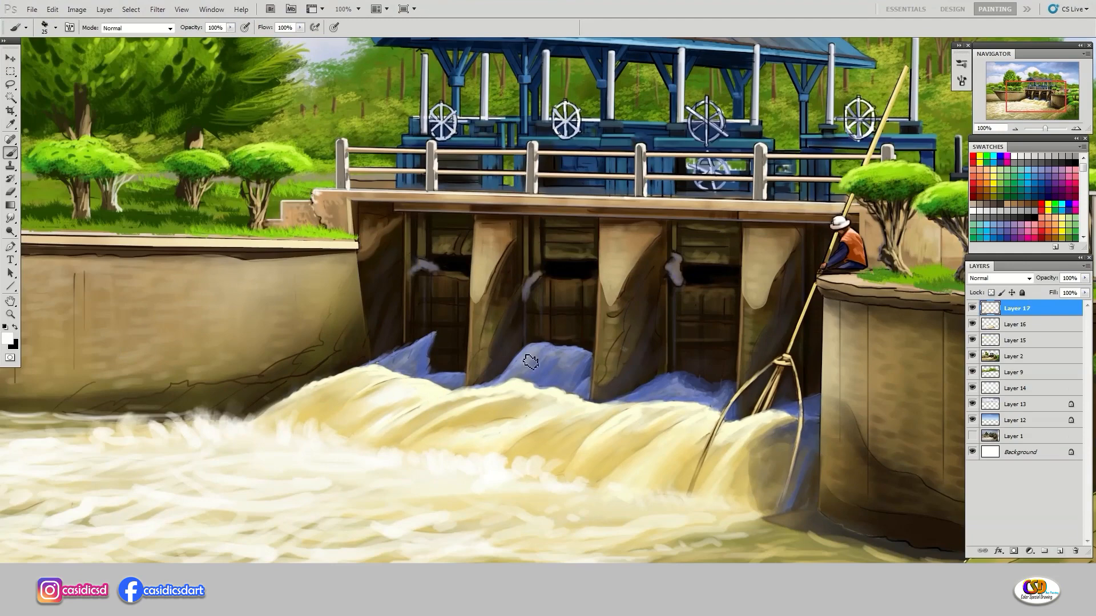
key("[")
key("[")
key("[")
key("[")
key("[")
key("[")
key("[")
mouse_move(531, 363)
left_mouse_down()
mouse_move(575, 364)
mouse_move(528, 386)
left_mouse_up()
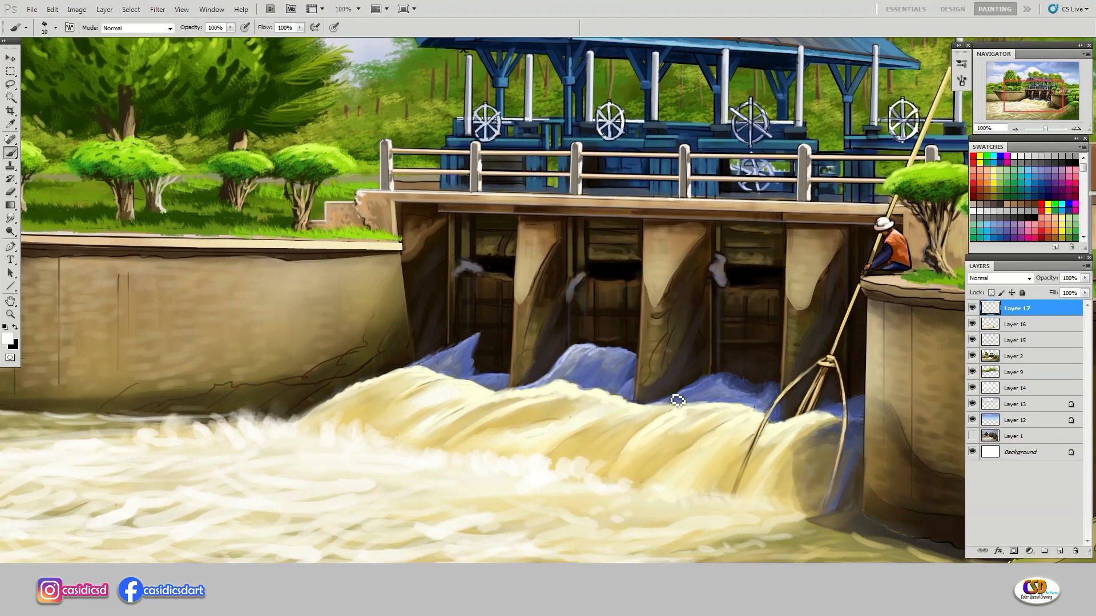
left_click_drag(677, 400, 725, 397)
mouse_move(446, 355)
left_mouse_down()
mouse_move(416, 374)
mouse_move(465, 350)
mouse_move(434, 366)
left_mouse_up()
Show the reference photo's gate spill close up and add more white streaks to the blue water beneath the gates
key("f")
key("f")
left_click_drag(186, 444, 144, 386)
left_click_drag(828, 422, 530, 322)
left_click_drag(658, 367, 553, 385)
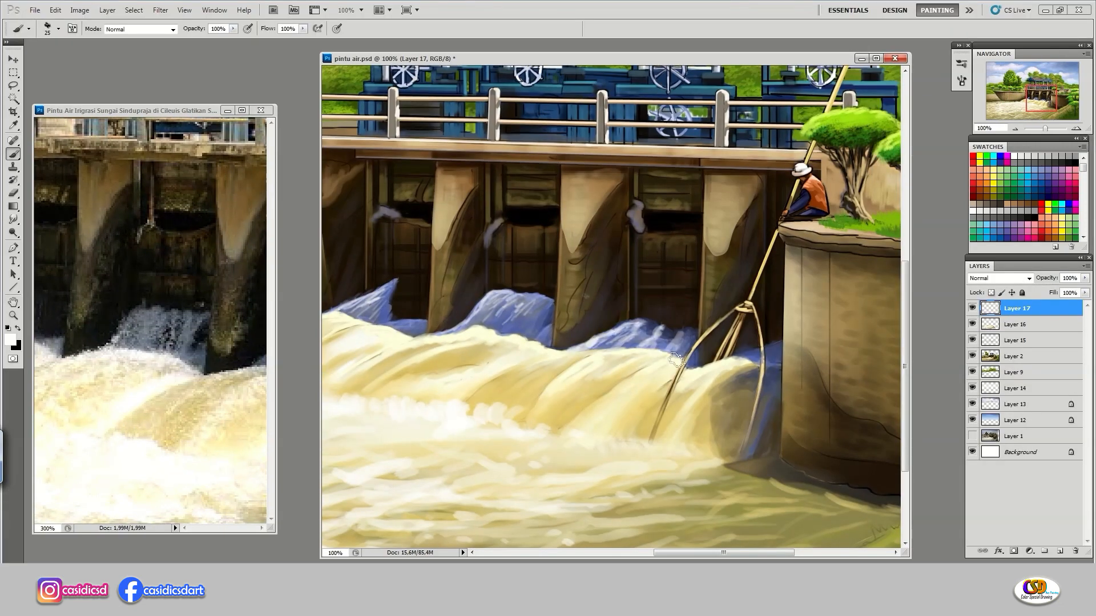
Compare the spray at the reference photo's left gate and soften the foam layer with a 0.9-pixel Gaussian Blur
left_click_drag(207, 439, 338, 448)
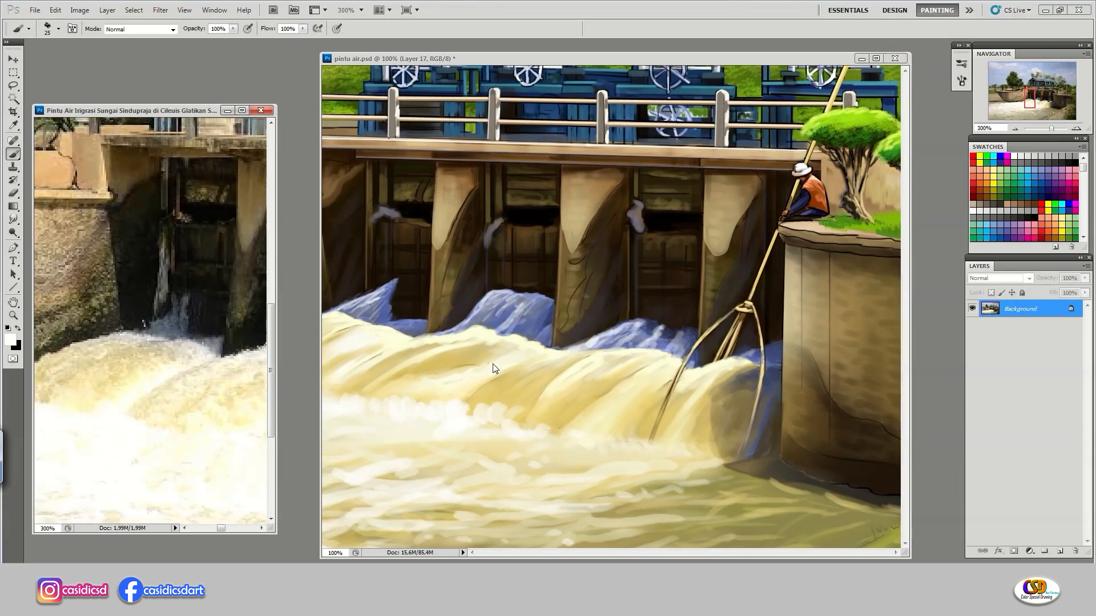
left_click_drag(491, 367, 622, 401)
left_click(519, 311, "alt")
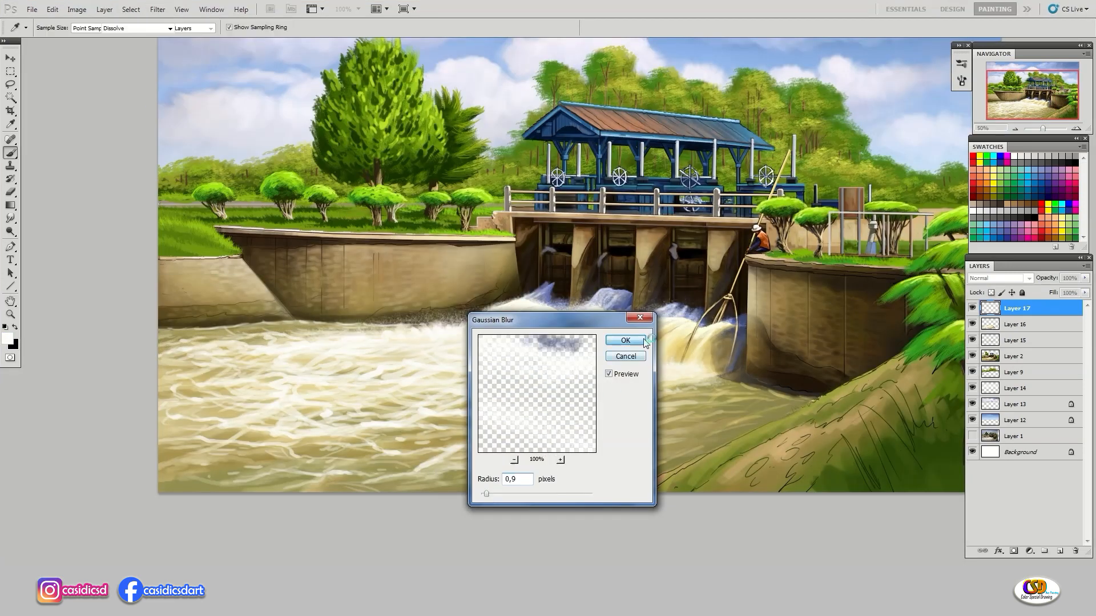
left_click(625, 340)
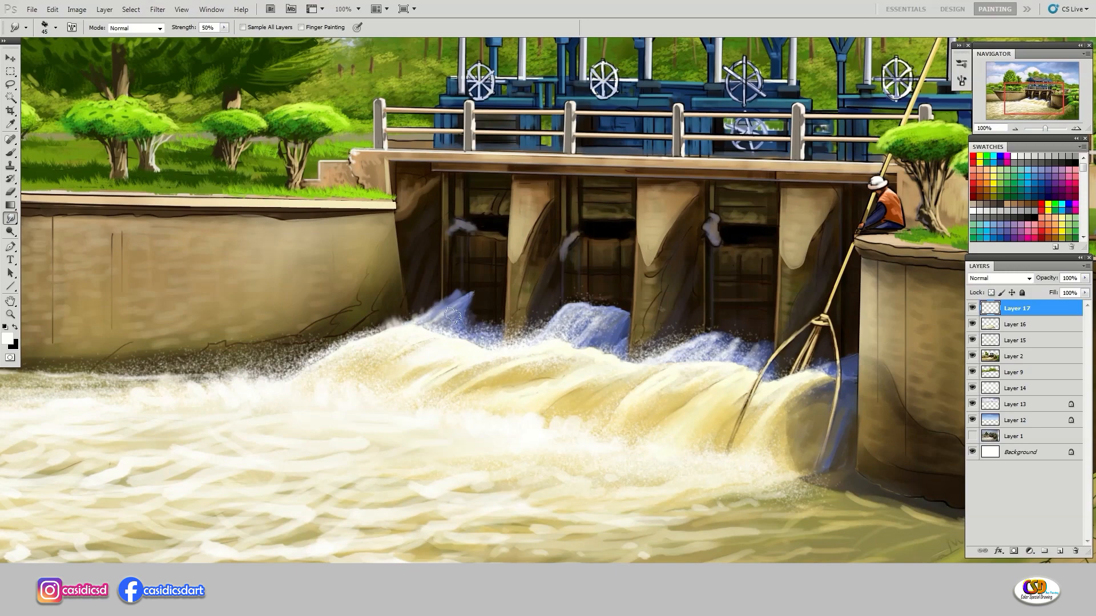
Check the whole painting with the topmost highlight layer hidden and shown, and merge Layer 17 into the layer below
mouse_move(477, 324)
left_mouse_down()
mouse_move(460, 337)
mouse_move(379, 338)
left_mouse_up()
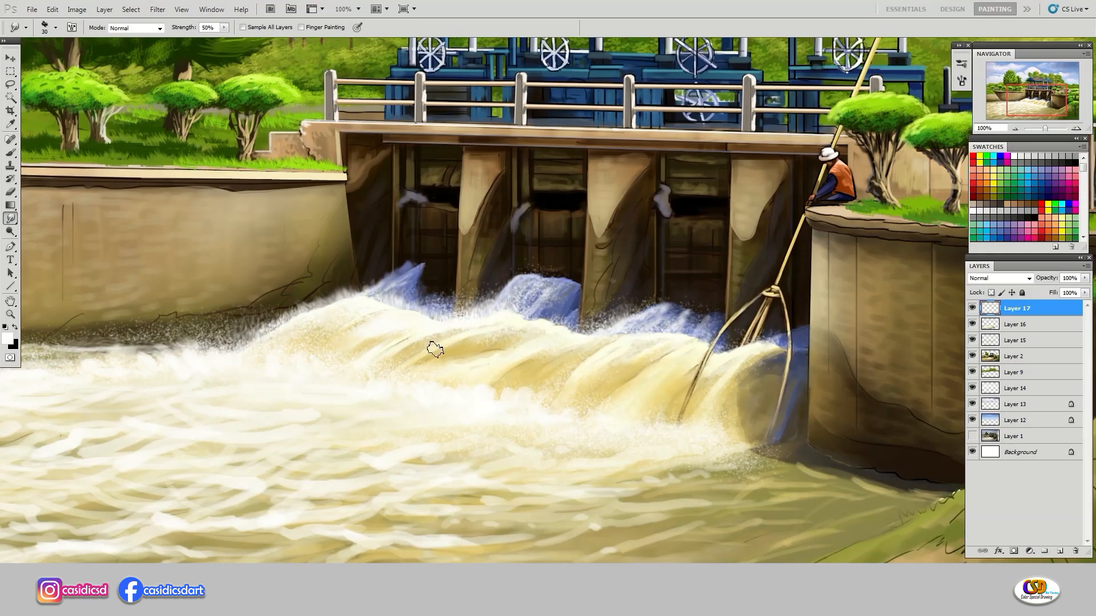
key("ctrl+minus")
key("ctrl+minus")
key("ctrl+minus")
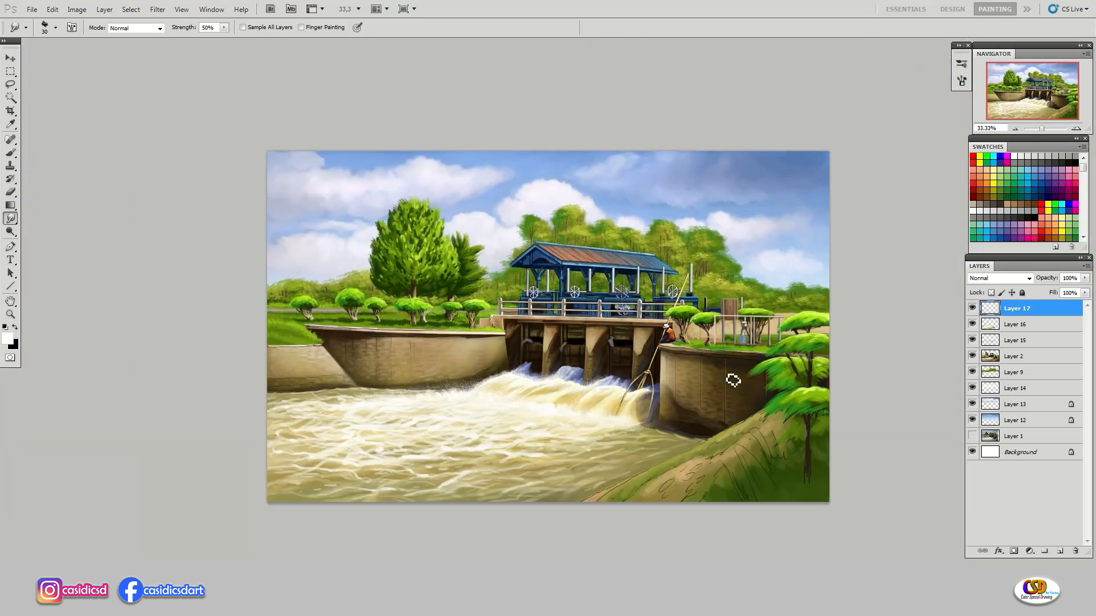
left_click(971, 308)
left_click(972, 309)
key("ctrl+e")
Select Layer 2 and brush light beige over the stone outlines on the sloping riverbank, beside the reference photo
key("ctrl+plus")
key("ctrl+plus")
left_click_drag(758, 442, 602, 306)
key("f")
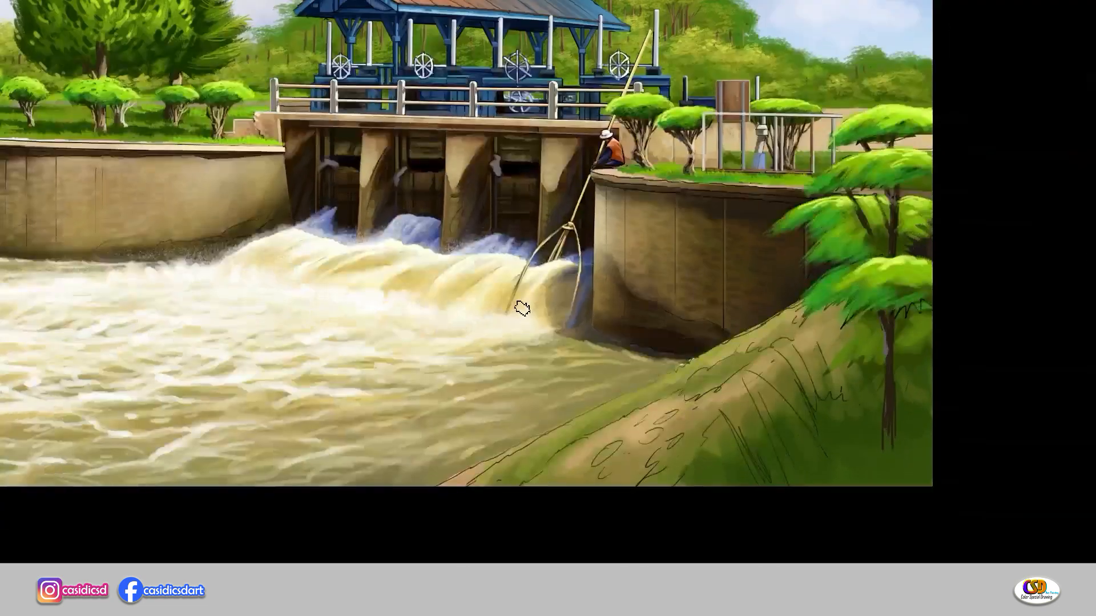
key("f")
left_click(1015, 340)
key("F5")
key("F5")
left_click_drag(562, 522, 630, 480)
left_click_drag(619, 534, 666, 501)
left_click_drag(660, 487, 685, 469)
Extend the beige strokes at 30 px along the riverbank's slope and down toward its lower water edge
key("bracketleft")
key("bracketleft")
left_click_drag(595, 492, 715, 436)
mouse_move(563, 536)
left_mouse_down()
mouse_move(582, 515)
mouse_move(617, 528)
left_mouse_up()
left_click_drag(573, 528, 599, 505)
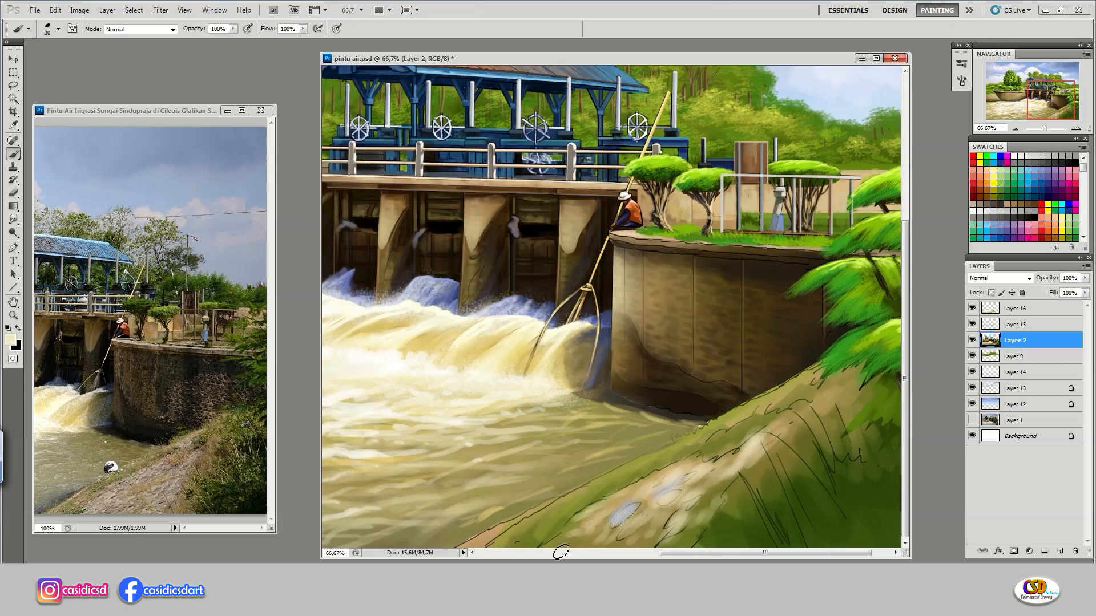
left_click_drag(501, 533, 461, 546)
left_click_drag(562, 507, 515, 506)
mouse_move(684, 421)
left_mouse_down()
mouse_move(728, 401)
mouse_move(645, 449)
left_mouse_up()
left_click_drag(664, 444, 623, 466)
Sample brown from the gate pillar and paint over the remaining outlines along the bank's slope and waterline
left_click(452, 203, "alt")
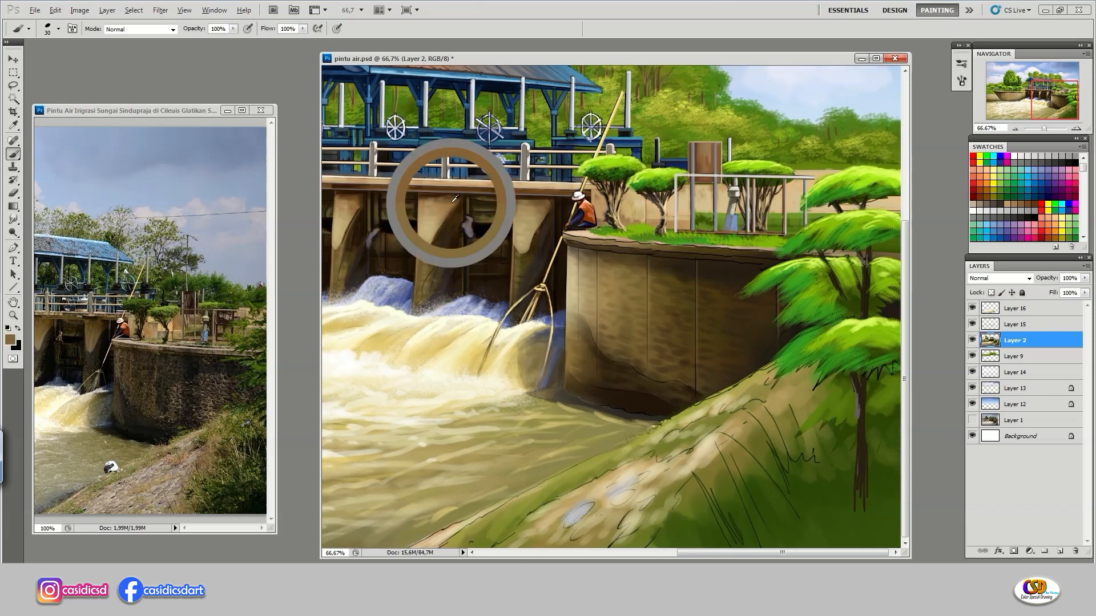
mouse_move(741, 414)
left_mouse_down()
mouse_move(771, 374)
mouse_move(799, 374)
mouse_move(752, 370)
mouse_move(748, 387)
mouse_move(785, 401)
mouse_move(749, 444)
mouse_move(748, 417)
left_mouse_up()
key("bracketleft")
left_click_drag(749, 407, 687, 429)
left_click_drag(682, 445, 659, 461)
left_click_drag(714, 433, 692, 444)
left_click_drag(642, 455, 617, 469)
left_click_drag(565, 525, 594, 516)
mouse_move(630, 495)
left_mouse_down()
mouse_move(609, 508)
mouse_move(662, 500)
mouse_move(634, 474)
left_mouse_up()
mouse_move(545, 491)
left_mouse_down()
mouse_move(516, 534)
mouse_move(468, 514)
left_mouse_up()
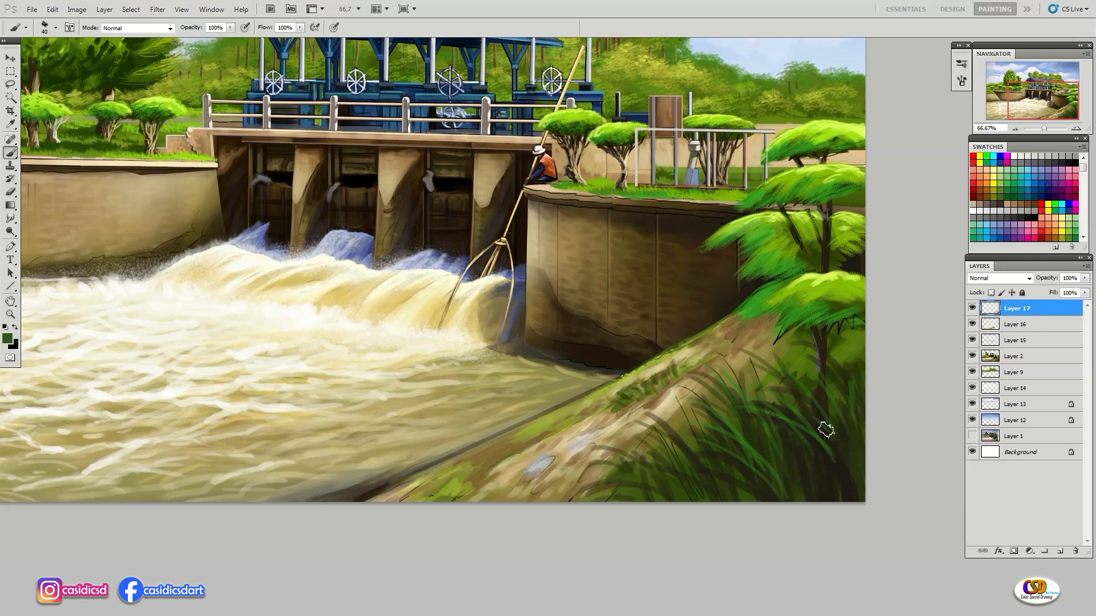
Paint long grass blades on Layer 17 over the dark green bank in sampled light olive and brighter green
left_click(671, 373, "alt")
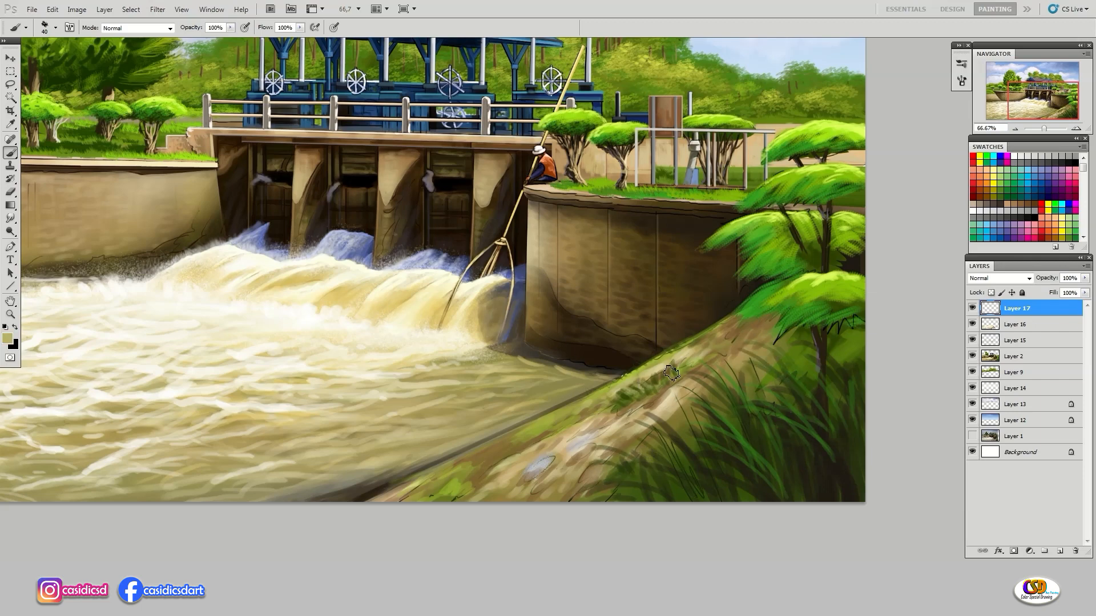
left_click_drag(854, 498, 834, 427)
mouse_move(836, 499)
left_mouse_down()
mouse_move(786, 446)
mouse_move(595, 450)
left_mouse_up()
left_click(657, 313, "alt")
left_click_drag(695, 464, 632, 417)
mouse_move(691, 470)
left_mouse_down()
mouse_move(623, 402)
mouse_move(639, 454)
left_mouse_up()
mouse_move(704, 477)
left_mouse_down()
mouse_move(675, 445)
mouse_move(676, 376)
left_mouse_up()
mouse_move(642, 517)
left_mouse_down()
mouse_move(588, 440)
mouse_move(607, 422)
left_mouse_up()
left_click_drag(668, 525, 647, 465)
left_click_drag(581, 525, 546, 462)
Turn off the brush's opacity jitter control and paint small bright green grass tufts along the bank's upper edge
left_click(962, 84)
left_click(790, 160)
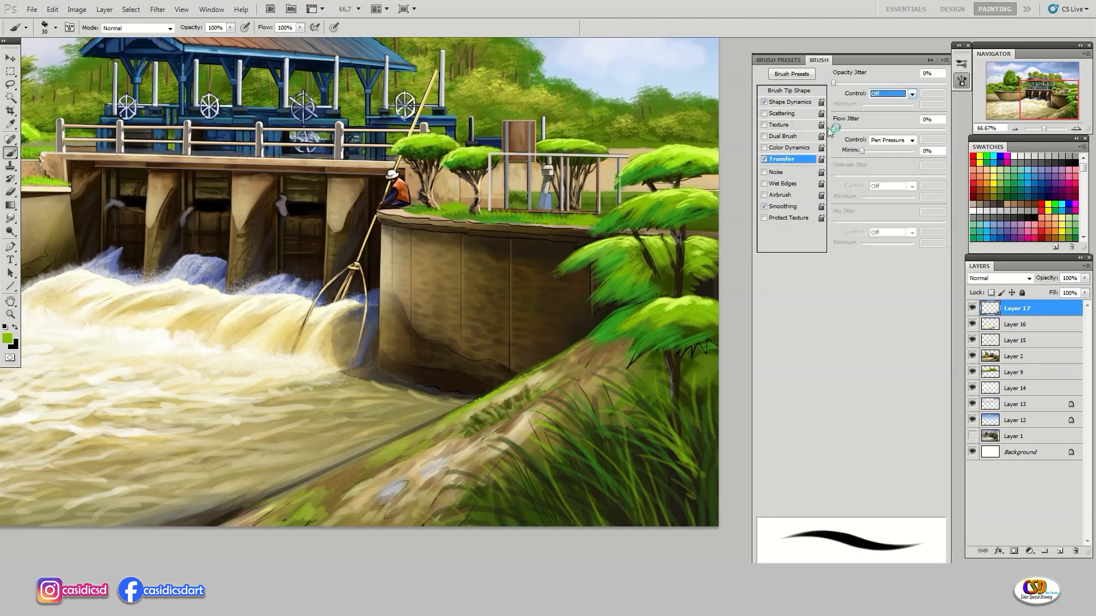
left_click(962, 82)
key("ctrl+plus")
key("bracketleft")
key("bracketleft")
left_click(458, 443, "alt")
left_click(452, 434, "alt")
left_click_drag(467, 430, 439, 437)
left_click_drag(444, 441, 424, 446)
left_click_drag(427, 451, 390, 463)
left_click_drag(394, 466, 371, 474)
left_click_drag(517, 397, 498, 396)
key("bracketright")
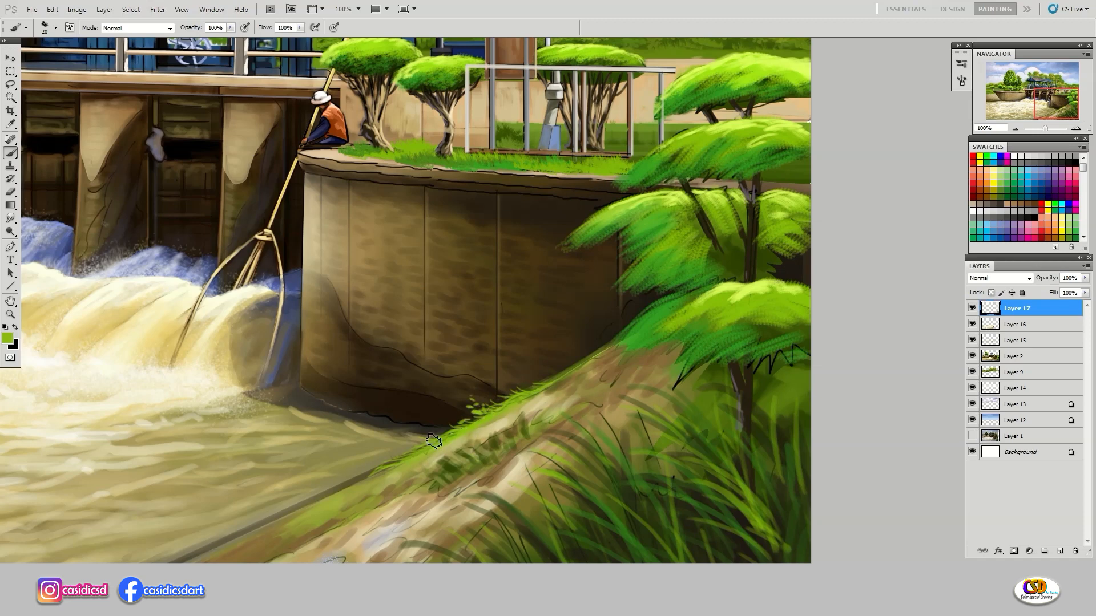
Sample a darker green from the tree and add leafy tufts at 20 px along the foot of the round wall
left_click(633, 340, "alt")
left_click_drag(561, 376, 572, 363)
left_click_drag(552, 379, 540, 369)
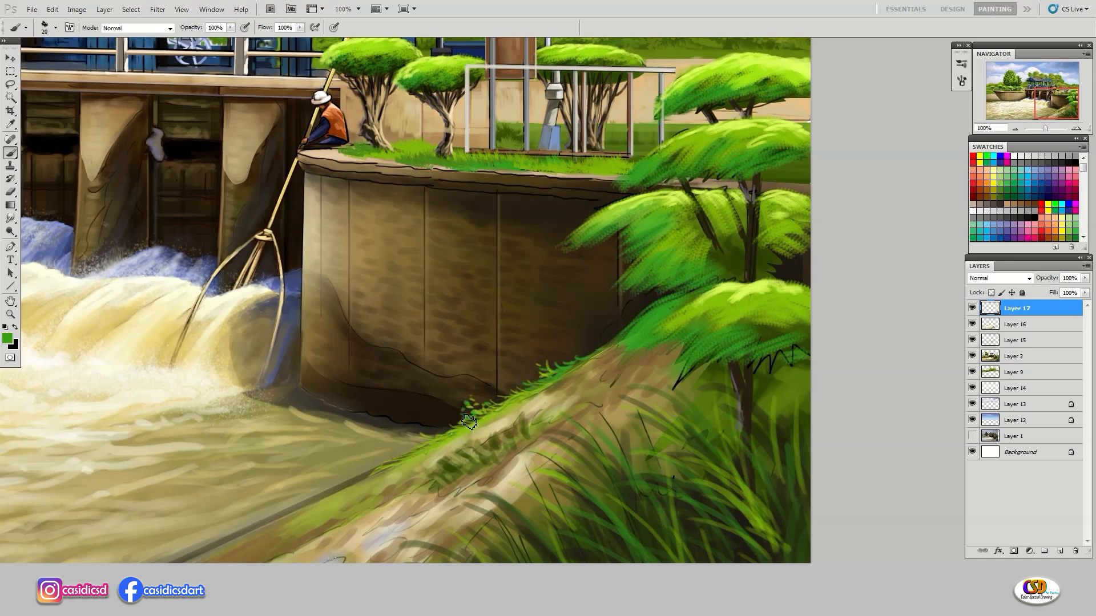
left_click_drag(507, 441, 509, 425)
left_click_drag(489, 450, 476, 432)
Sample beige from the bank and brush lighter stone strokes along the strip between the grass tufts
left_click(421, 501, "alt")
left_click_drag(432, 491, 452, 478)
left_click_drag(457, 485, 541, 427)
left_click_drag(551, 396, 577, 375)
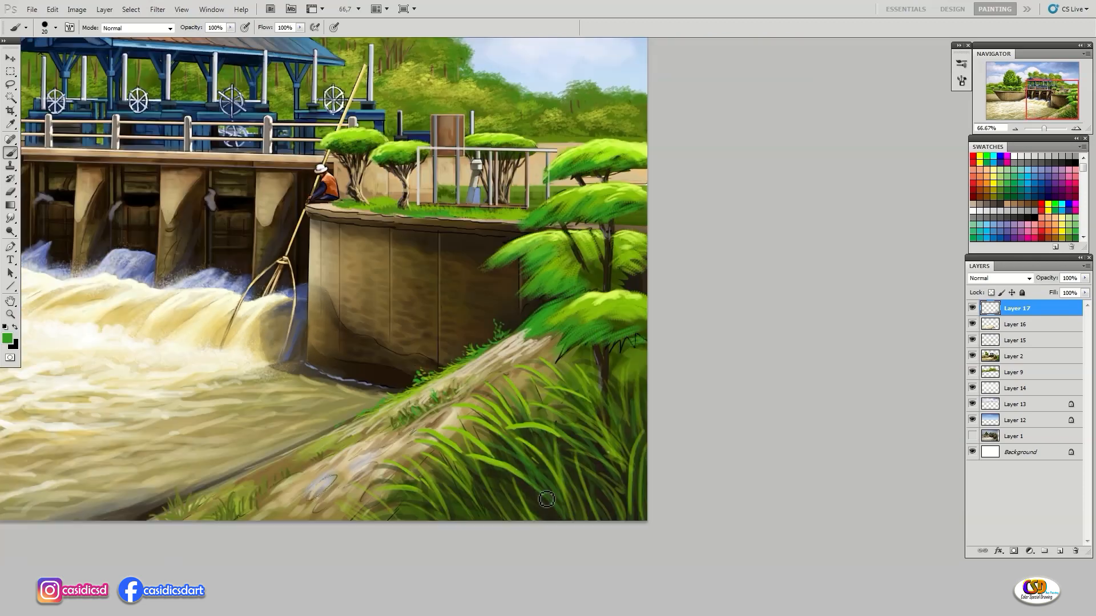
Add more green grass blades in the bank's lower corner and lighten the foreground tree's trunk with beige at 20 px
left_click_drag(557, 518, 528, 467)
mouse_move(522, 520)
left_mouse_down()
mouse_move(497, 476)
mouse_move(463, 476)
left_mouse_up()
left_click_drag(438, 510, 430, 500)
mouse_move(612, 515)
left_mouse_down()
mouse_move(584, 457)
mouse_move(588, 388)
left_mouse_up()
left_click_drag(622, 350, 608, 334)
mouse_move(584, 384)
left_mouse_down()
mouse_move(575, 329)
mouse_move(566, 377)
left_mouse_up()
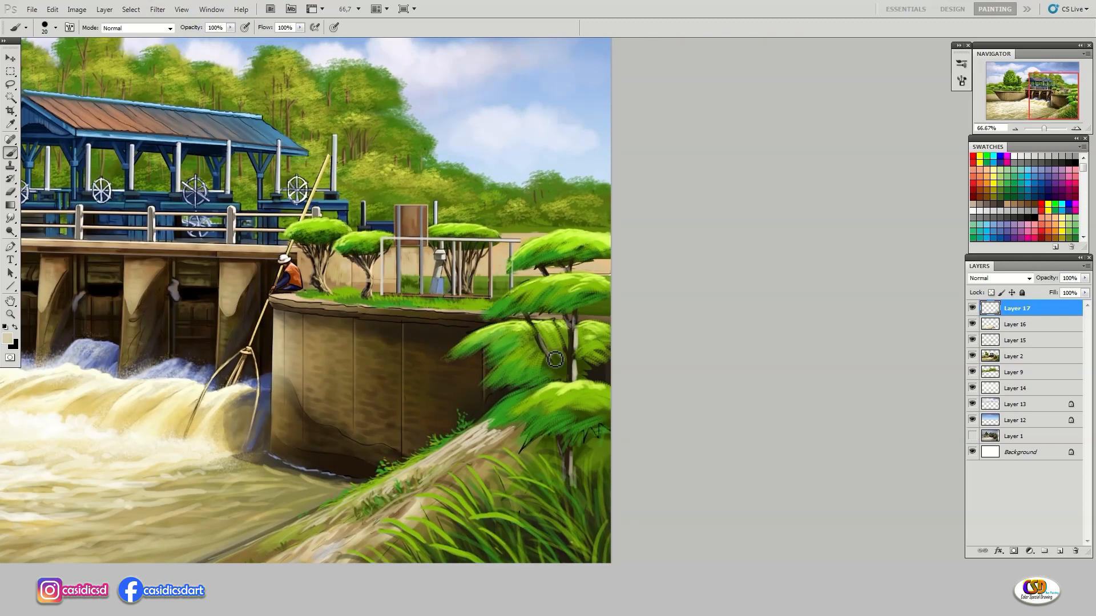
Extend the foreground tree's leaf clusters with sampled greens and highlight their tops in light yellow-green
left_click(550, 395, "alt")
left_click_drag(542, 391, 504, 409)
left_click_drag(600, 405, 562, 422)
left_click(519, 362, "alt")
left_click_drag(500, 340, 442, 375)
left_click(507, 347, "alt")
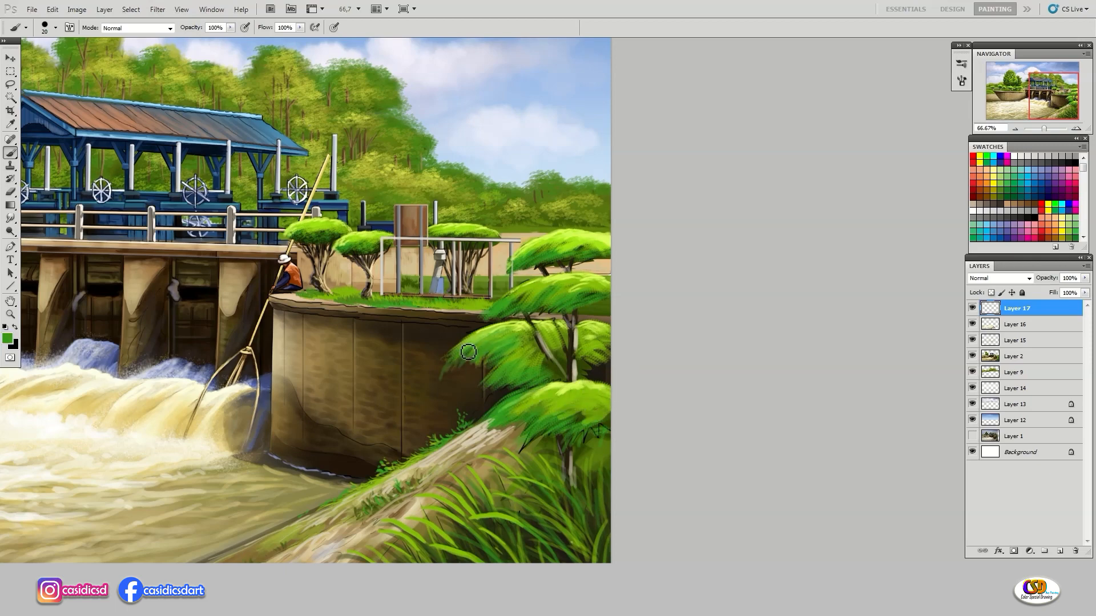
left_click(572, 381, "alt")
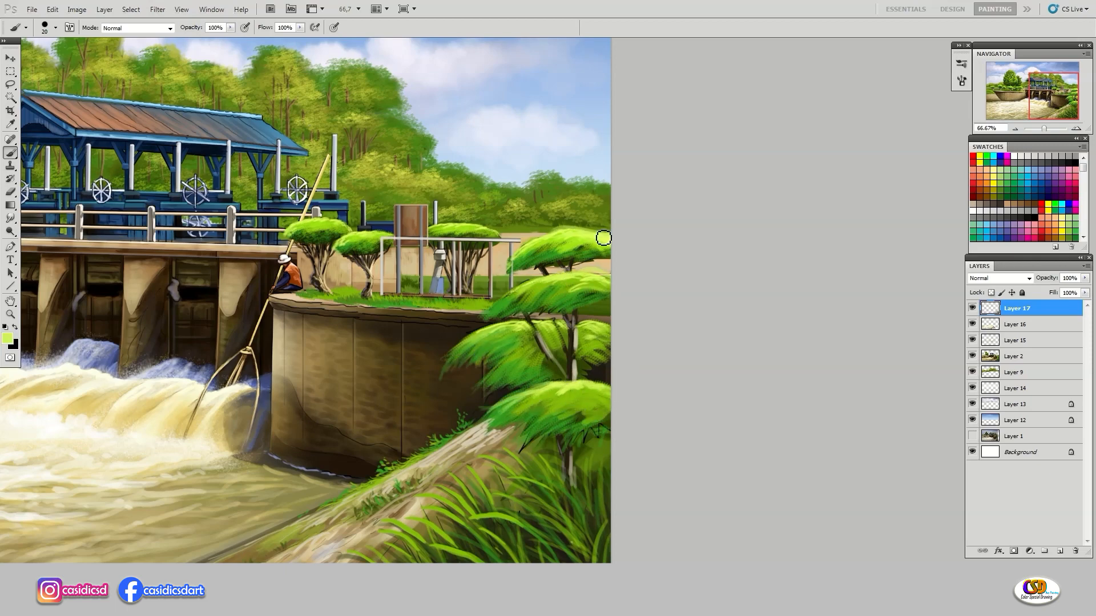
left_click_drag(589, 401, 601, 284)
Highlight the foreground grass blades with light yellow-green strokes at 15 px
key("ctrl+plus")
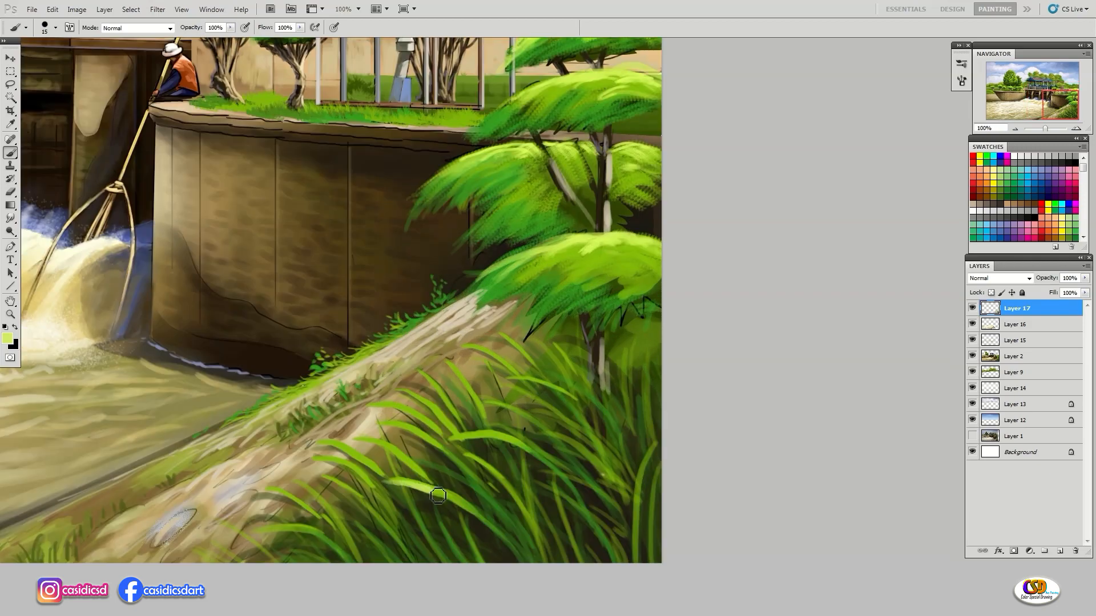
left_click_drag(494, 407, 545, 436)
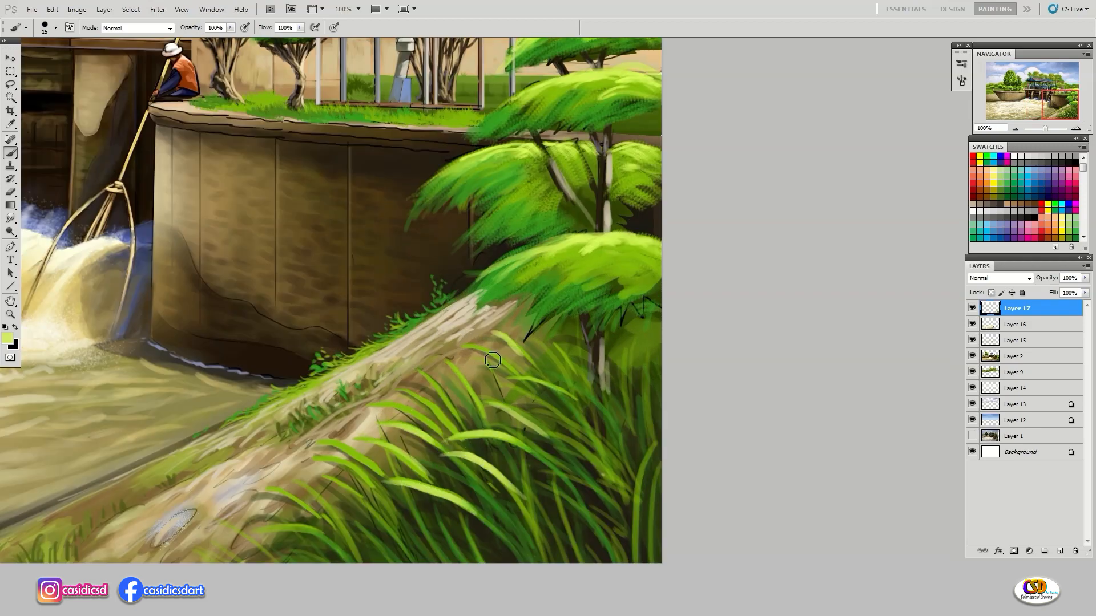
left_click_drag(568, 356, 665, 331)
left_click_drag(418, 418, 475, 445)
left_click_drag(551, 463, 561, 421)
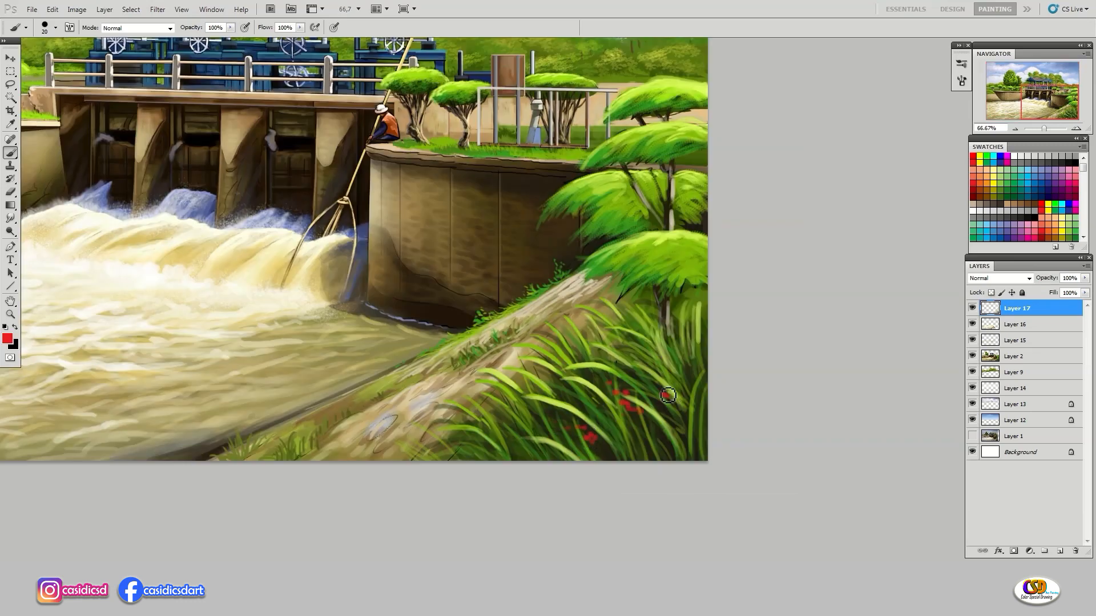
Dot red flowers over the bank's grass and highlight them with light pink dabs at 15 px
left_click_drag(481, 401, 453, 436)
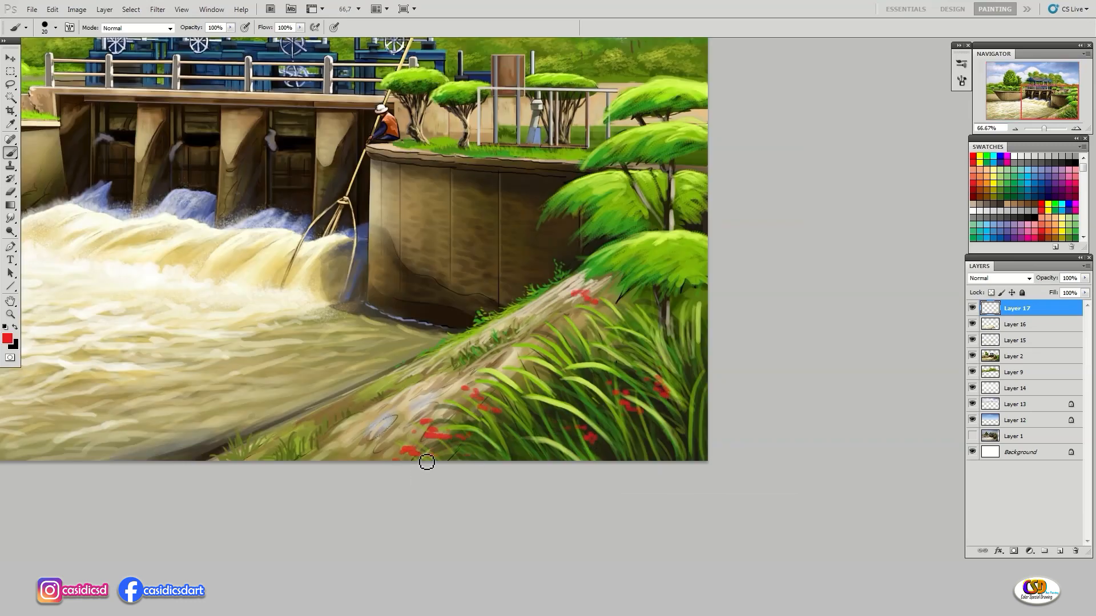
left_click(8, 338)
left_click(591, 186)
left_click(810, 178)
key("bracketleft")
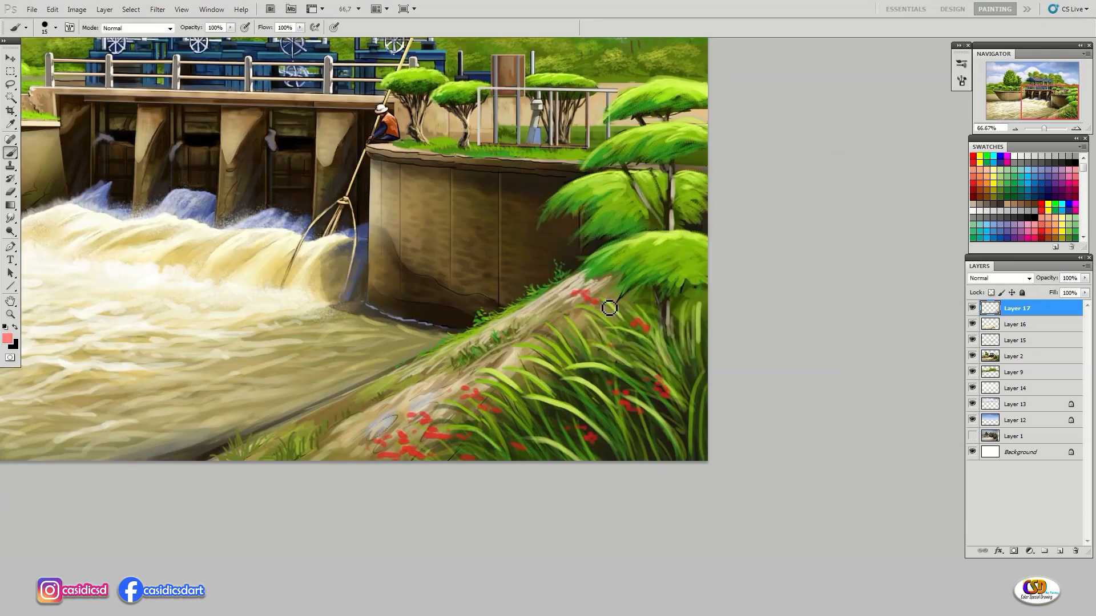
left_click(665, 389)
left_click(621, 401)
left_click(629, 406)
left_click(586, 432)
left_click(517, 443)
left_click(465, 395)
left_click(432, 416)
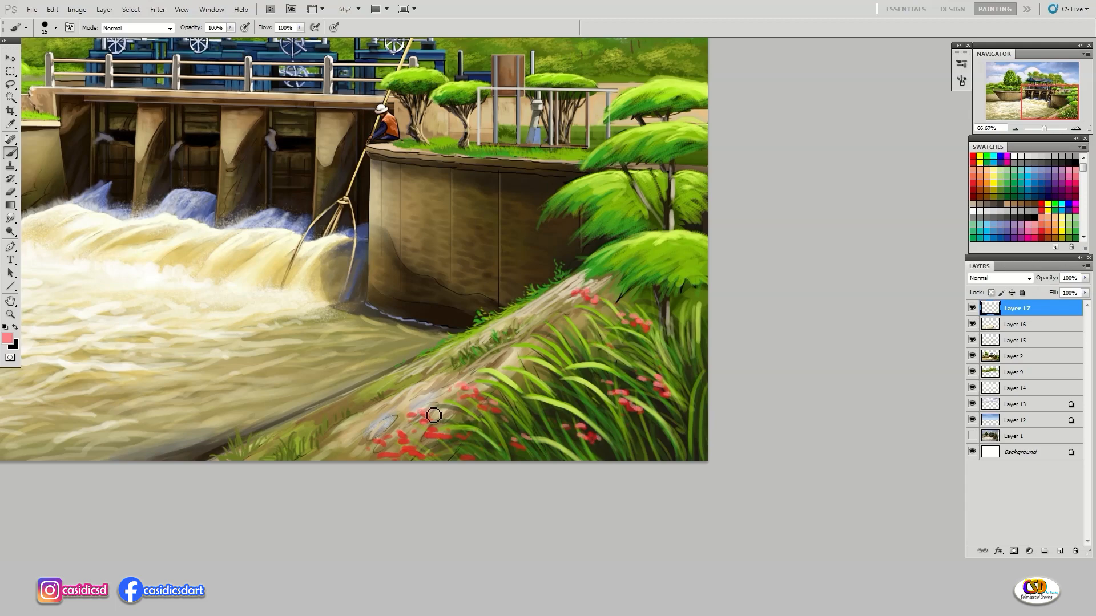
left_click(420, 455)
Select Layer 2 and use a smaller brush in sampled bright green to add grass around the shrubs and fence atop the round wall
left_click(684, 247, "alt")
left_click_drag(542, 79, 532, 180)
scroll(533, 181, "up", 1)
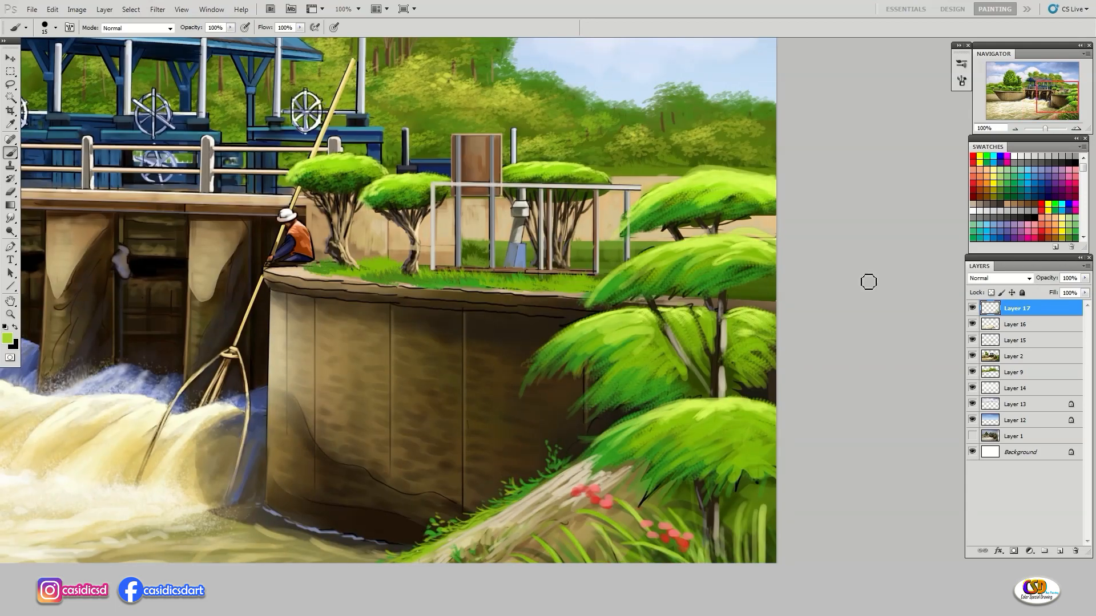
left_click(1014, 356)
scroll(333, 274, "up", 1)
key("bracketleft")
key("bracketleft")
key("bracketleft")
mouse_move(336, 260)
left_mouse_down()
mouse_move(328, 272)
mouse_move(346, 284)
left_mouse_up()
mouse_move(409, 283)
left_mouse_down()
mouse_move(385, 279)
mouse_move(415, 267)
left_mouse_up()
mouse_move(509, 298)
left_mouse_down()
mouse_move(487, 294)
mouse_move(505, 283)
left_mouse_up()
left_click_drag(475, 297, 460, 303)
left_click_drag(596, 286, 465, 298)
left_click_drag(343, 251, 284, 224)
Paint sampled colors over the black outlines along the wall's top ledge with fine strokes
left_click(122, 156, "alt")
mouse_move(176, 282)
left_mouse_down()
mouse_move(269, 282)
mouse_move(132, 279)
mouse_move(187, 282)
left_mouse_up()
left_click_drag(259, 295, 184, 289)
mouse_move(151, 276)
left_mouse_down()
mouse_move(99, 269)
mouse_move(169, 263)
left_mouse_up()
left_click_drag(117, 270, 87, 278)
left_click_drag(251, 290, 456, 310)
key("ctrl+minus")
key("ctrl+plus")
left_click(133, 269, "alt")
left_click_drag(193, 281, 250, 286)
left_click_drag(399, 303, 493, 311)
left_click_drag(442, 312, 607, 319)
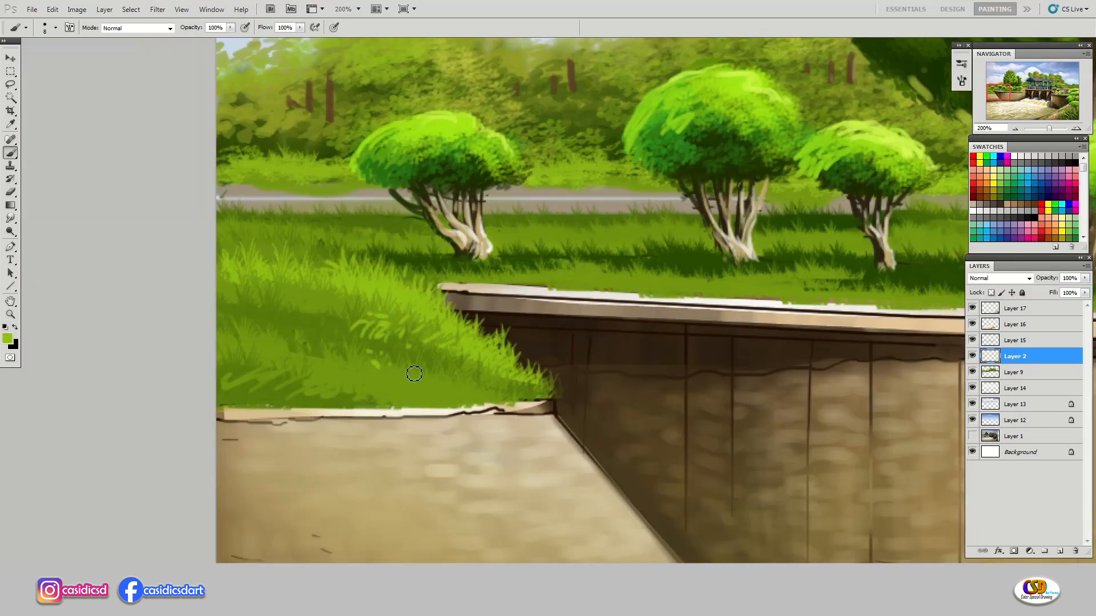
Add grass blades along the far-left wall's ledge and cover the ledge's black outline with sampled beige
left_click_drag(565, 402, 503, 399)
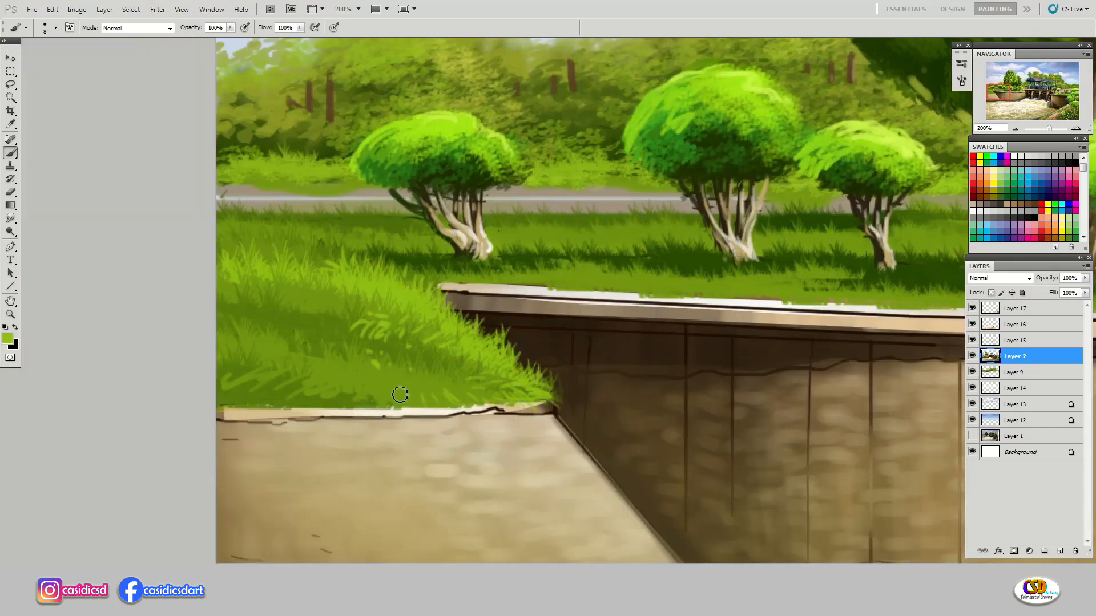
mouse_move(347, 391)
left_mouse_down()
mouse_move(221, 423)
mouse_move(434, 421)
left_mouse_up()
left_click(239, 414, "alt")
left_click_drag(454, 415, 552, 407)
left_click_drag(537, 414, 481, 417)
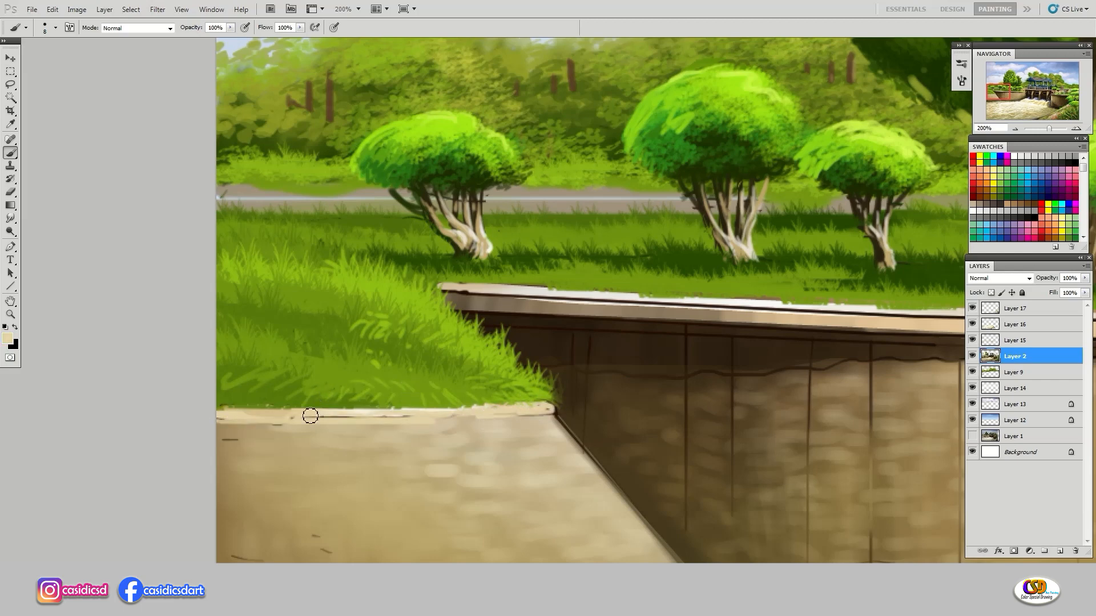
left_click(229, 460, "alt")
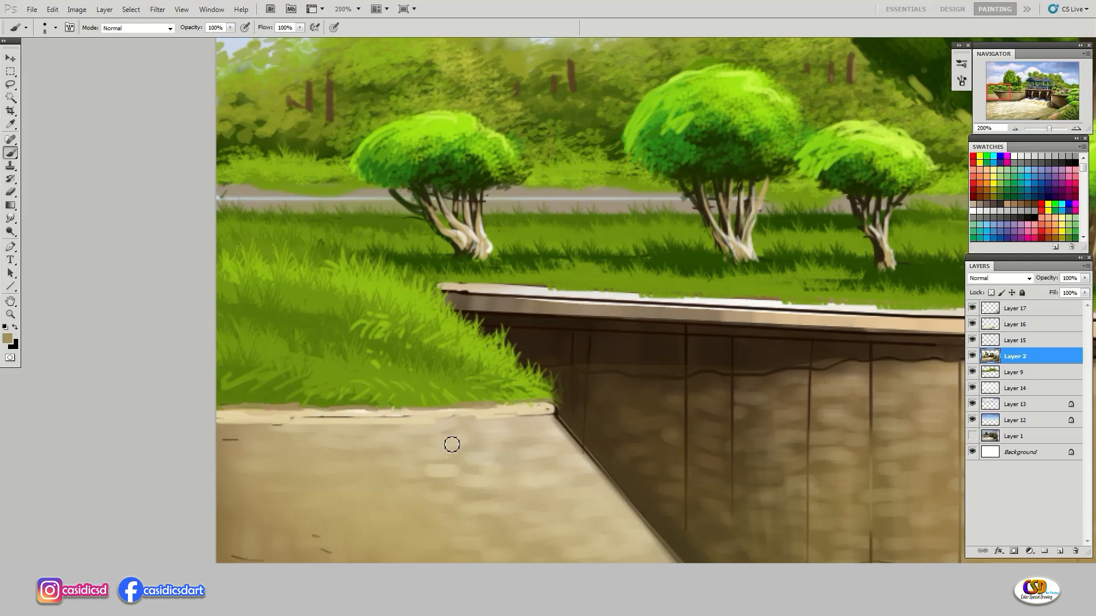